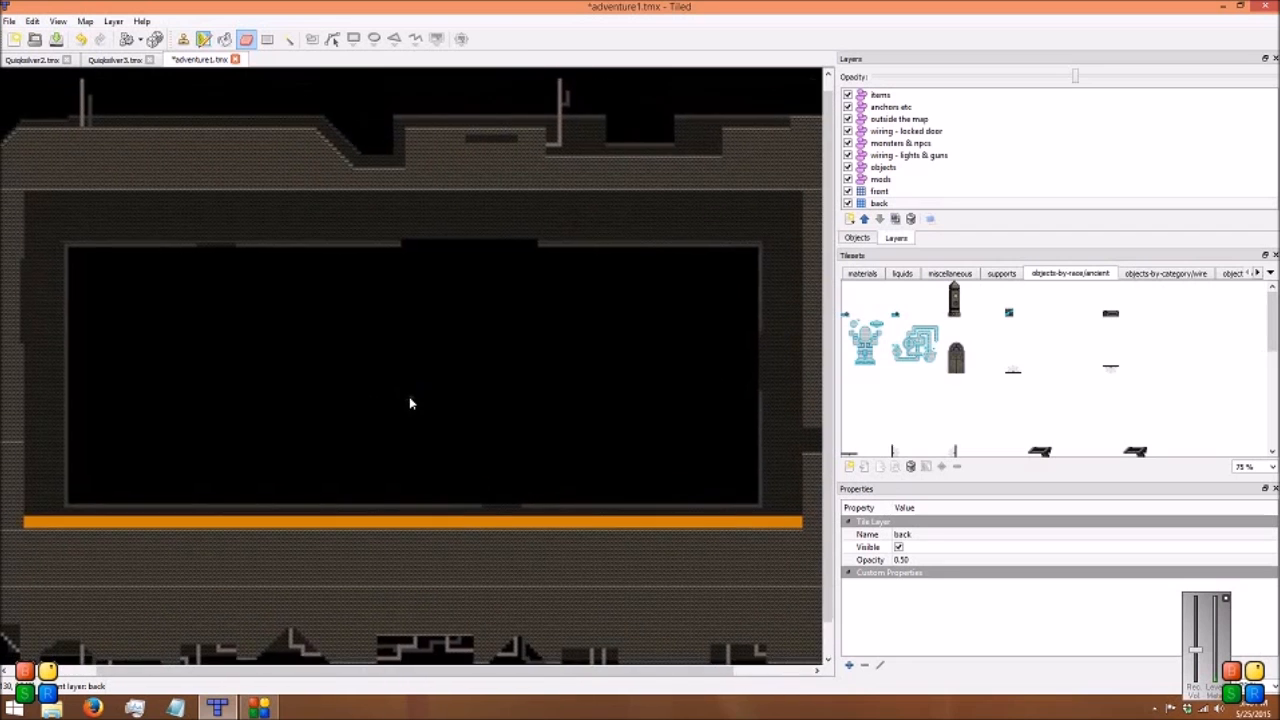
Look over the adventure1 map's large empty room and the walls surrounding it
ctrl+scroll(409, 401, down, 1)
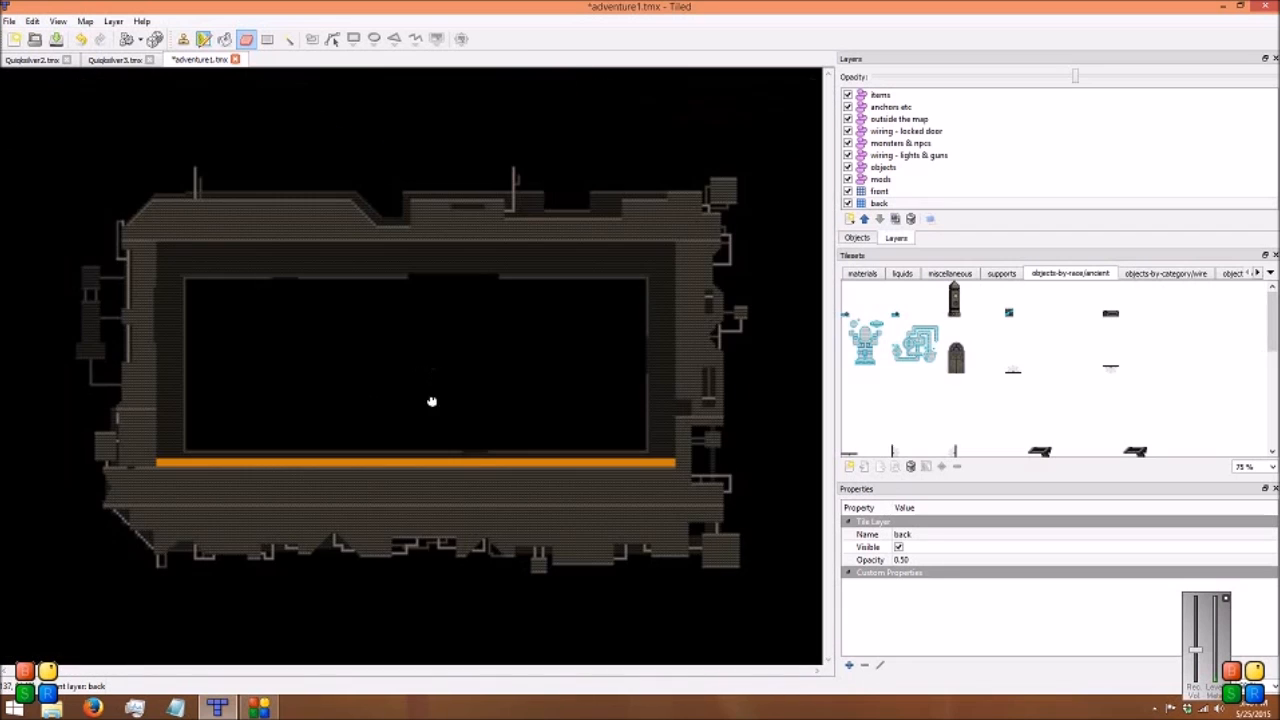
ctrl+scroll(432, 352, up, 1)
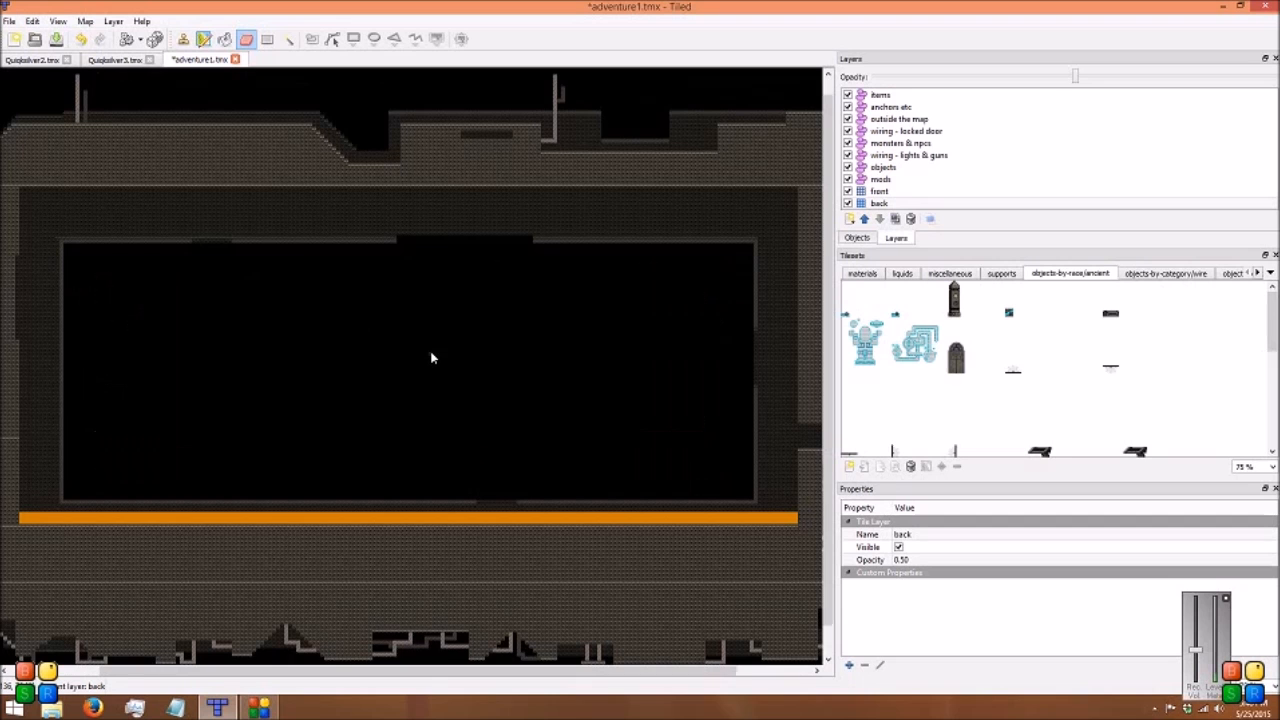
ctrl+scroll(432, 358, up, 1)
middle_drag(431, 357, 533, 366)
middle_drag(466, 337, 317, 317)
ctrl+scroll(540, 395, down, 1)
ctrl+scroll(540, 395, down, 1)
ctrl+scroll(540, 395, up, 1)
middle_drag(490, 346, 354, 300)
middle_drag(322, 368, 421, 368)
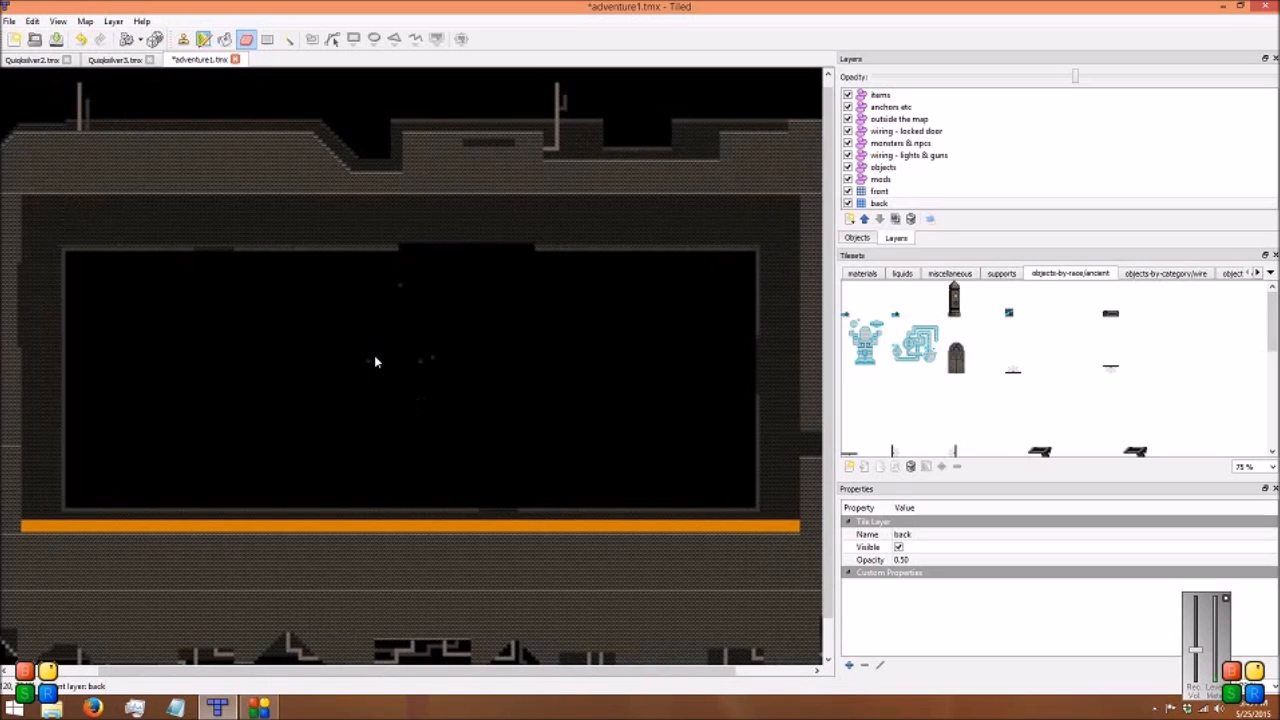
middle_drag(374, 360, 425, 388)
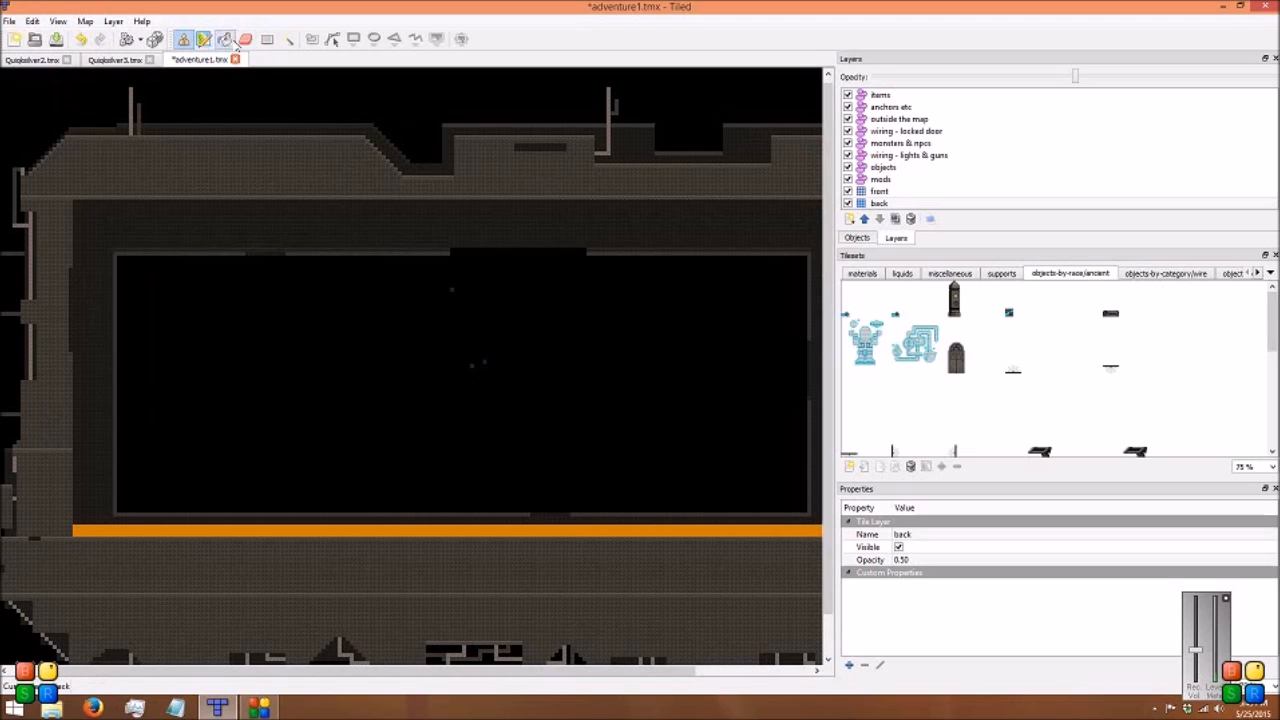
ctrl+scroll(437, 451, up, 2)
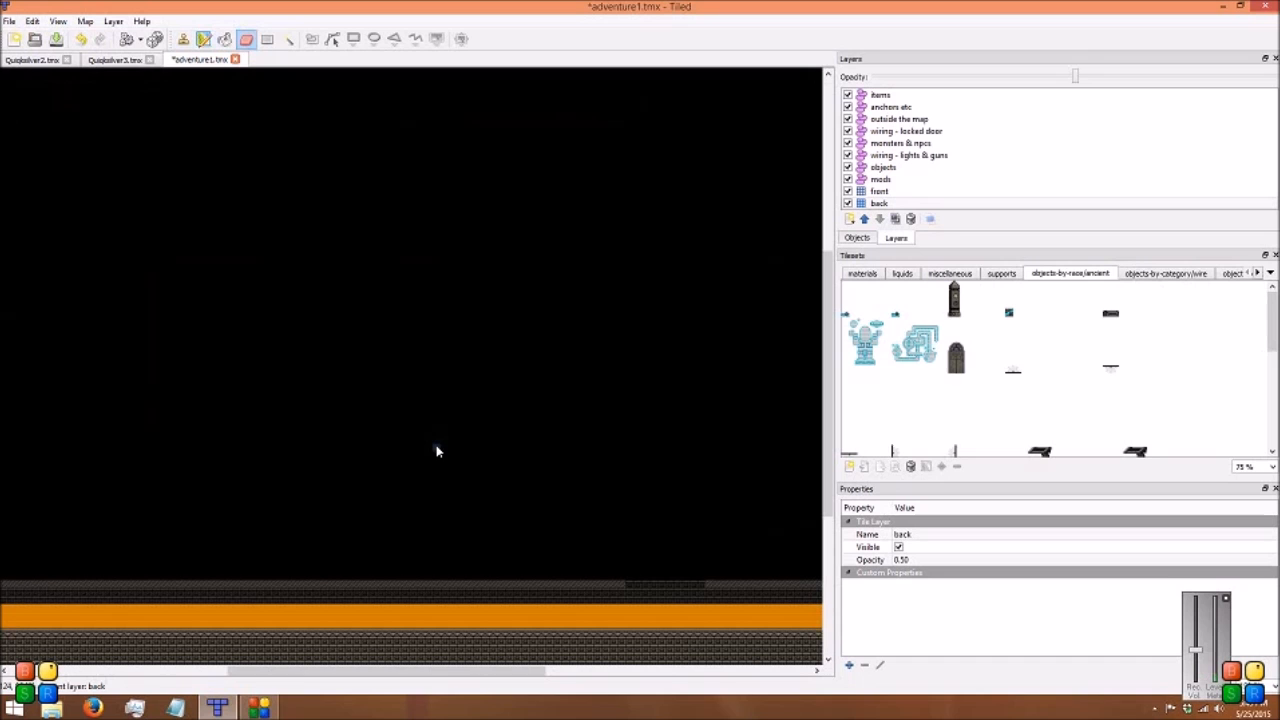
ctrl+scroll(435, 450, down, 2)
ctrl+scroll(423, 409, up, 1)
middle_drag(446, 382, 300, 492)
middle_drag(480, 379, 434, 400)
middle_drag(351, 401, 504, 417)
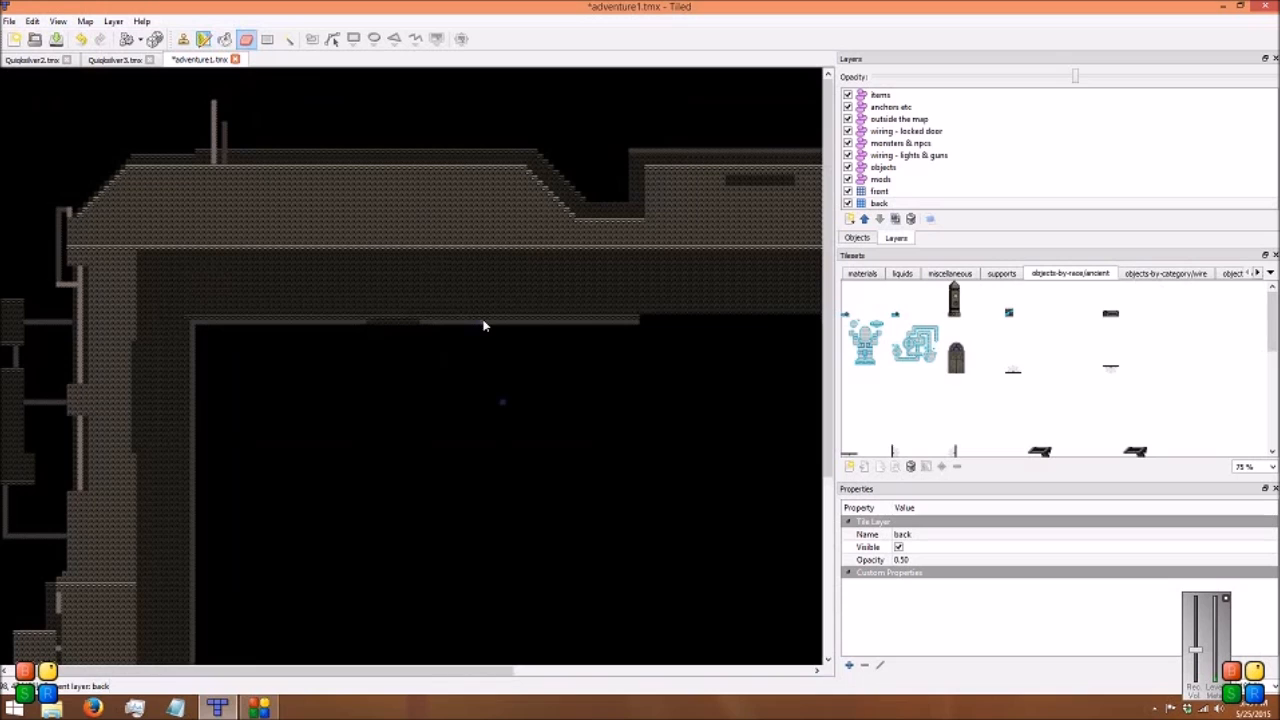
click(966, 202)
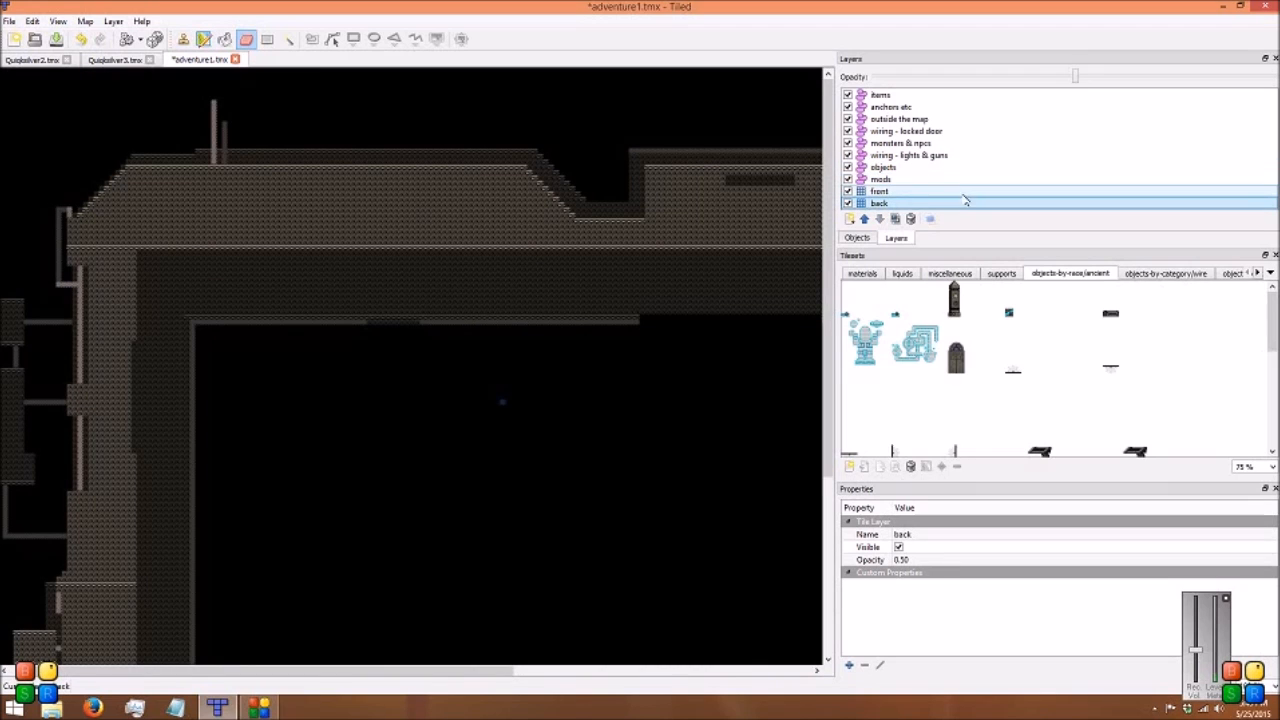
click(992, 167)
click(994, 156)
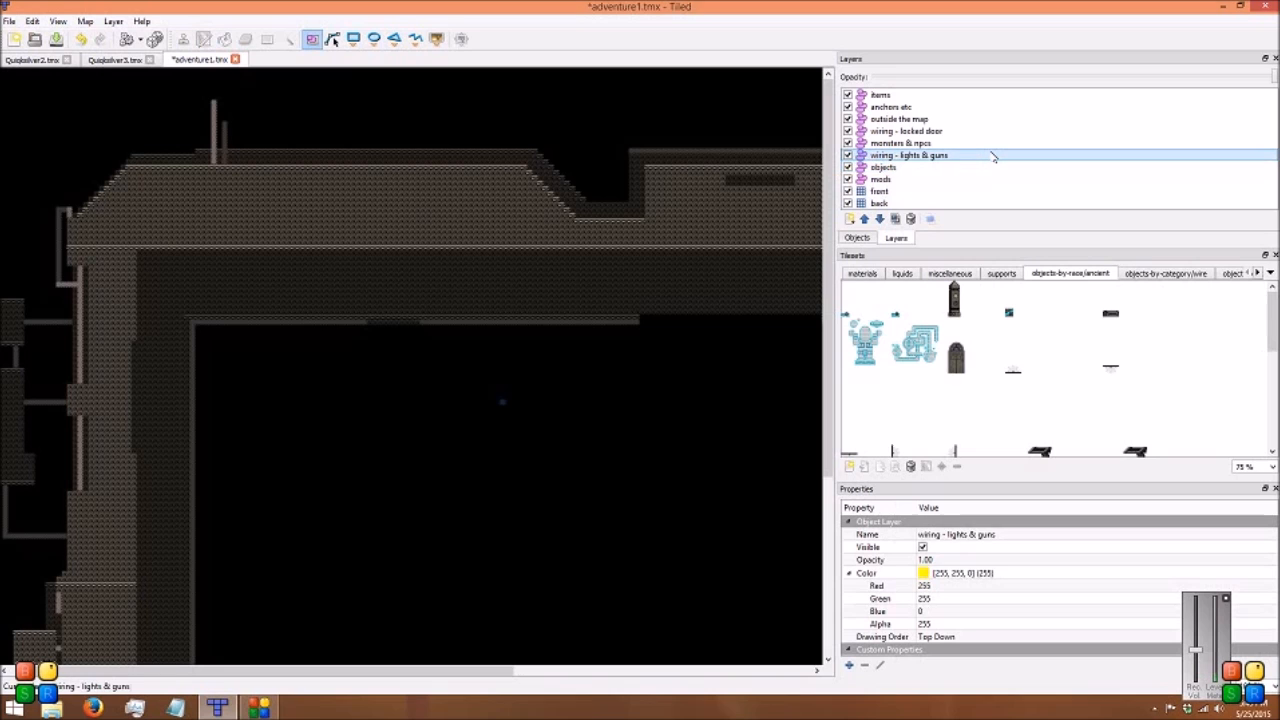
On the back layer, fill the wide gap in the room's ceiling trim by stamping copies of the adjacent trim tiles
middle_drag(707, 318, 566, 300)
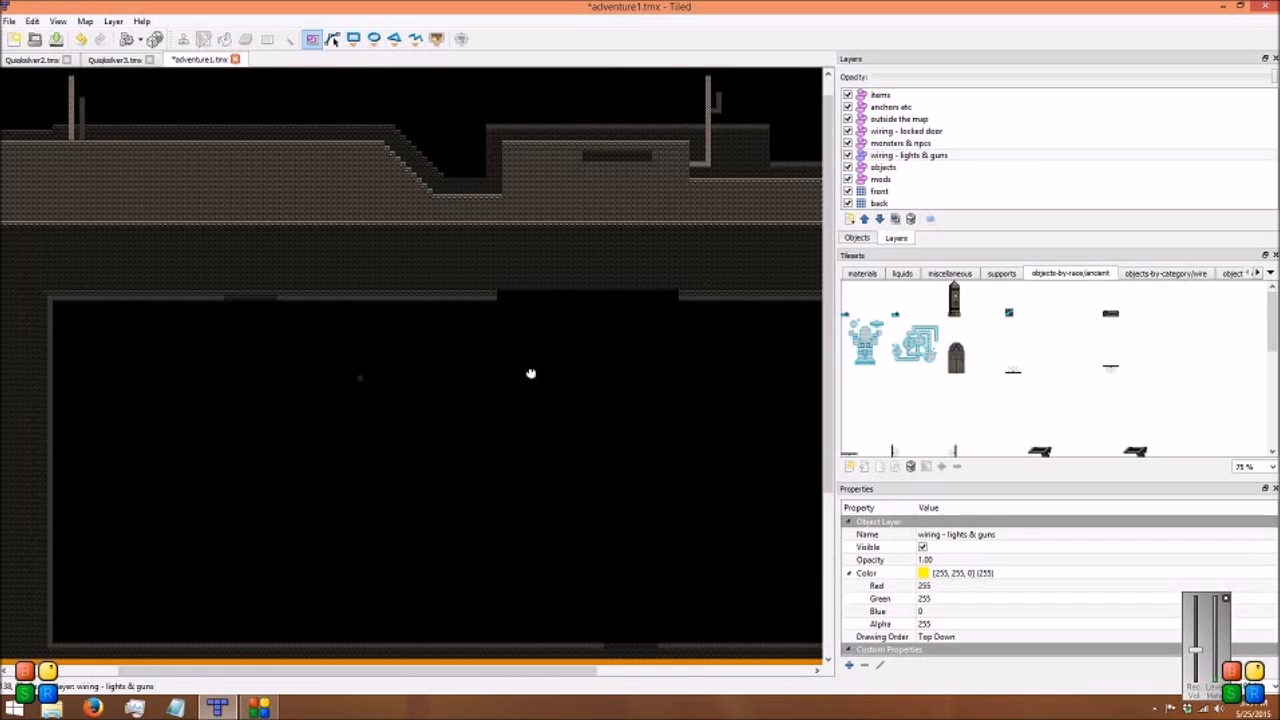
ctrl+scroll(414, 310, up, 1)
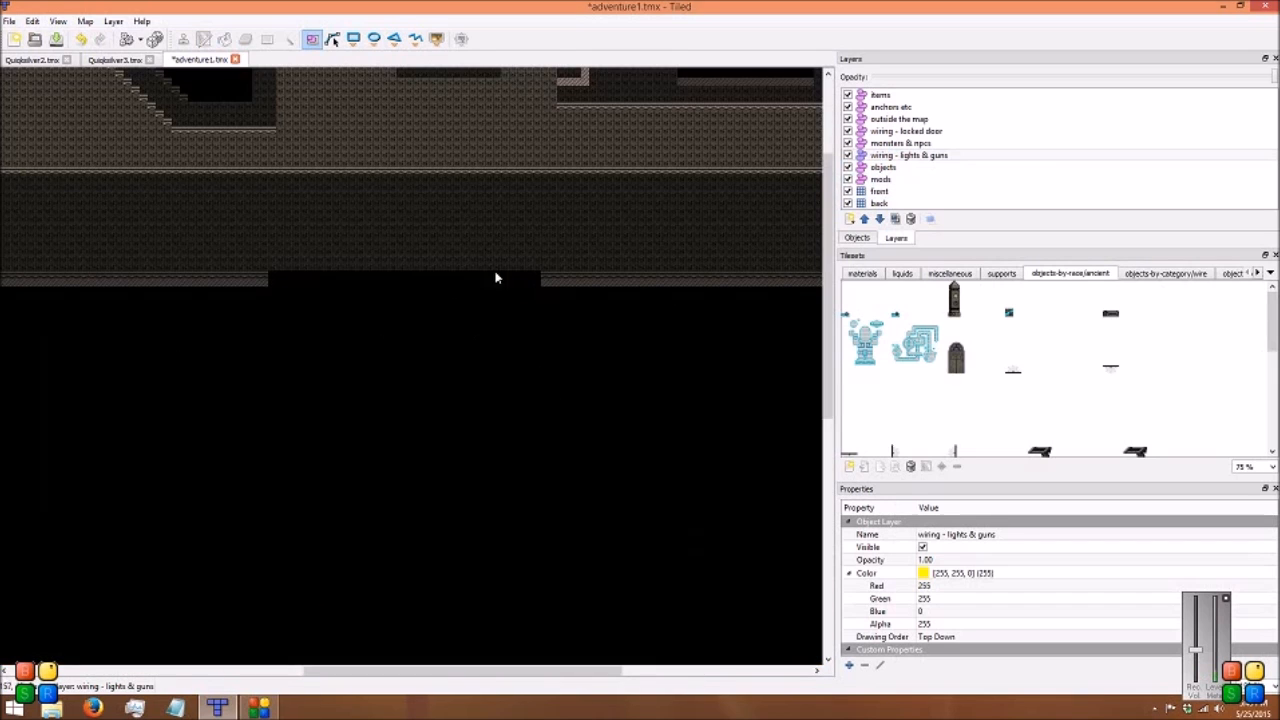
click(966, 203)
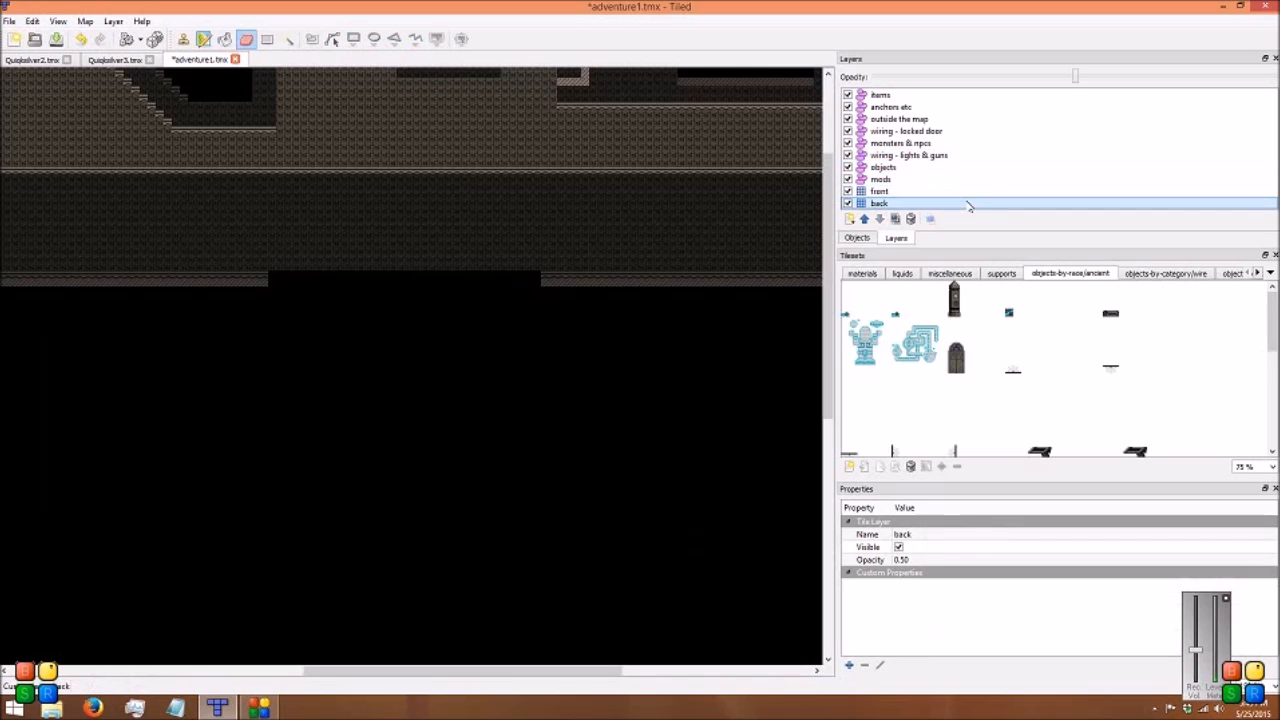
click(538, 243)
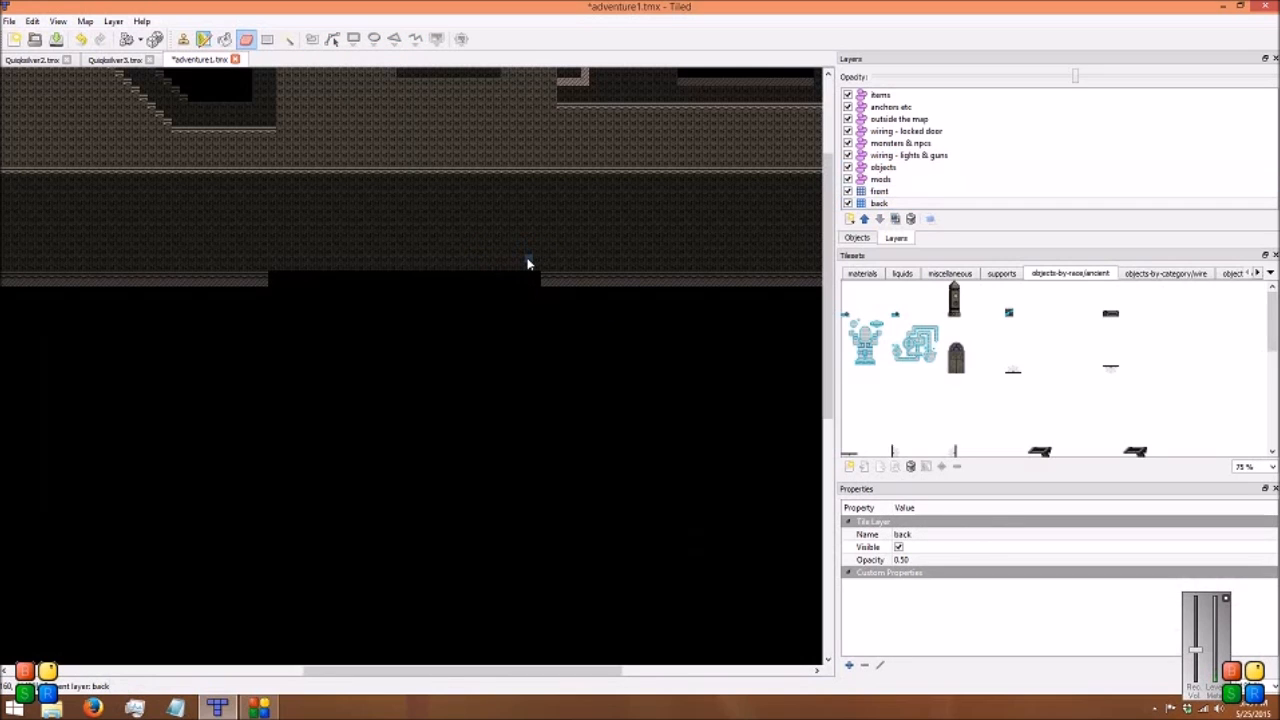
click(183, 39)
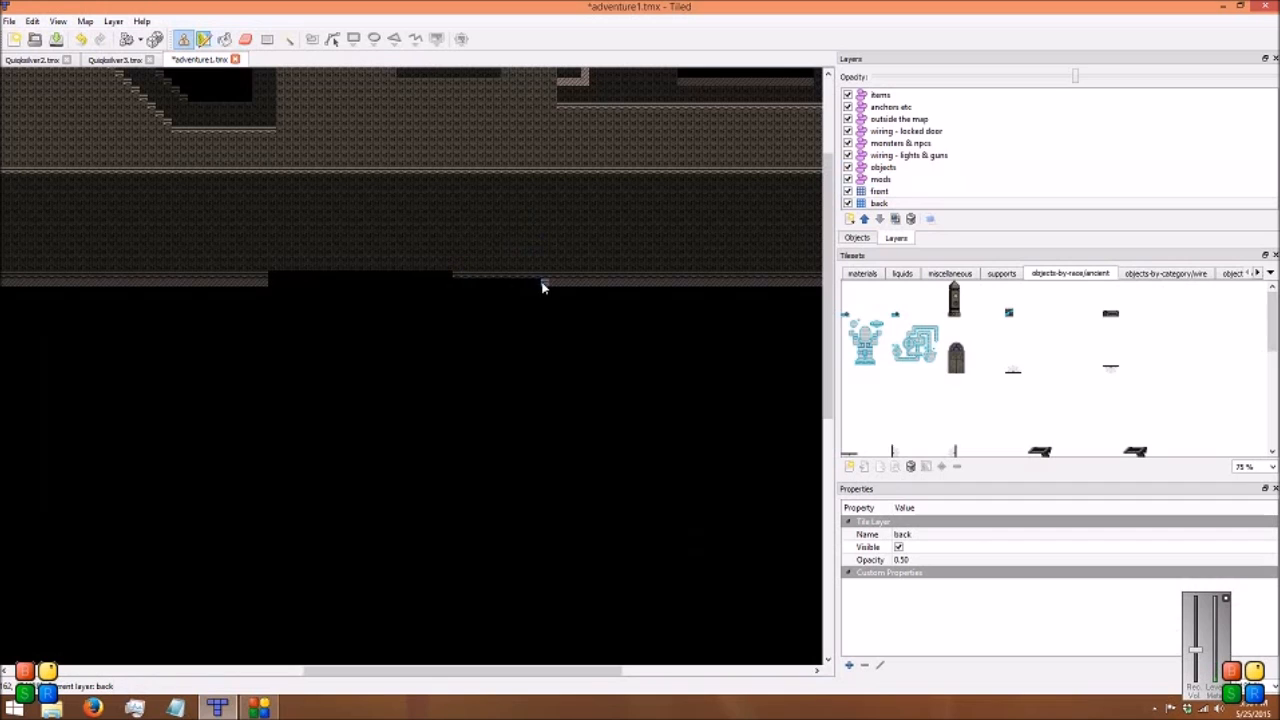
drag(541, 287, 517, 287)
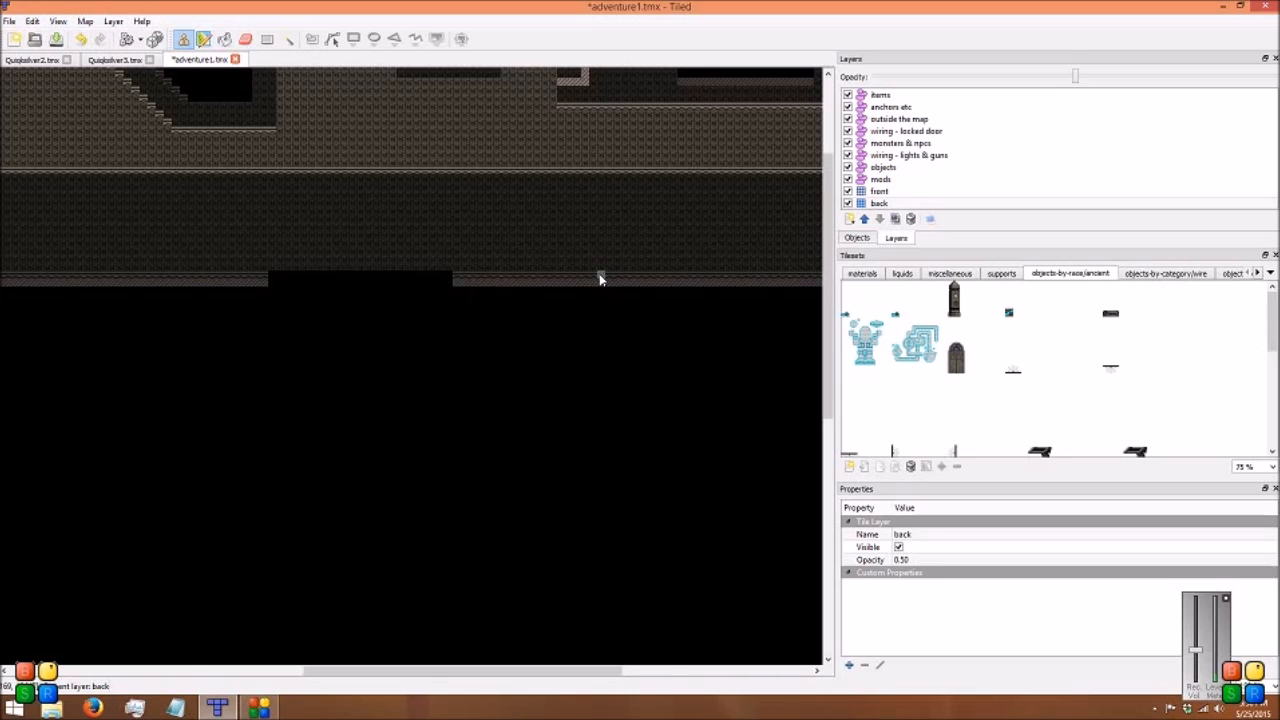
right_drag(575, 286, 456, 285)
click(383, 289)
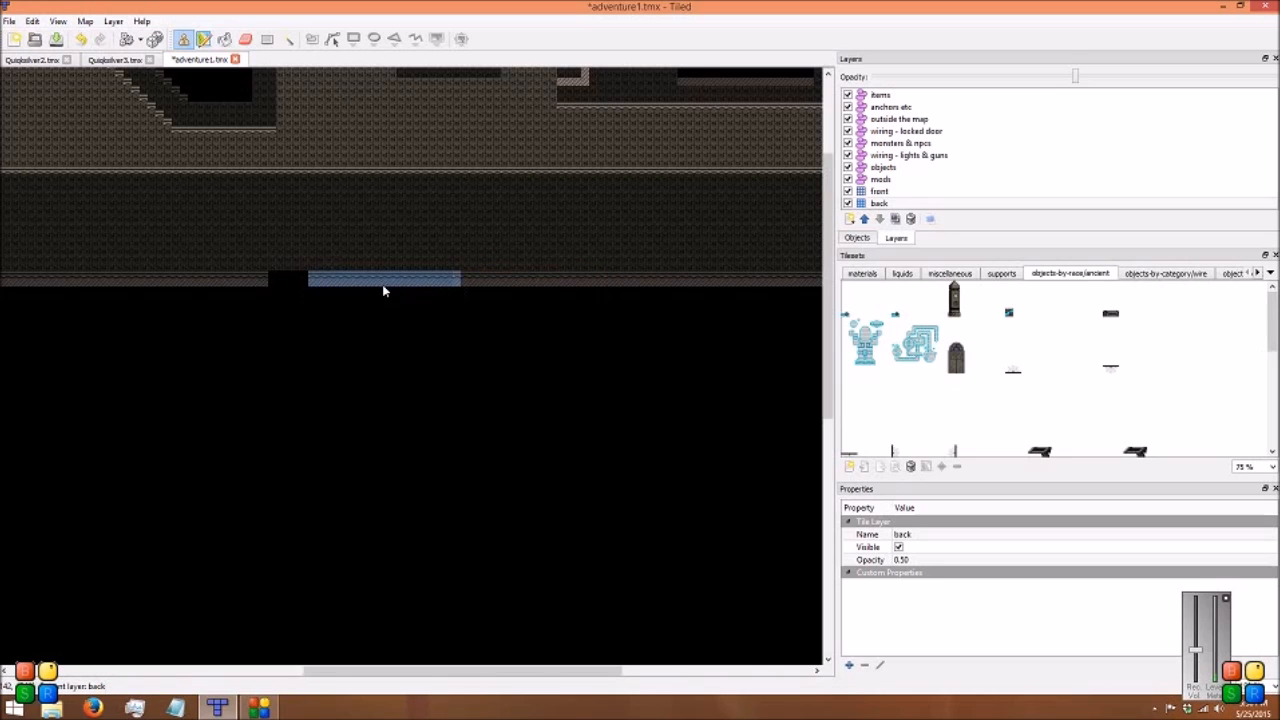
Patch the small gaps in the room's floor trim and the left part of its ceiling trim with matching tiles
scroll(340, 365, down, 5)
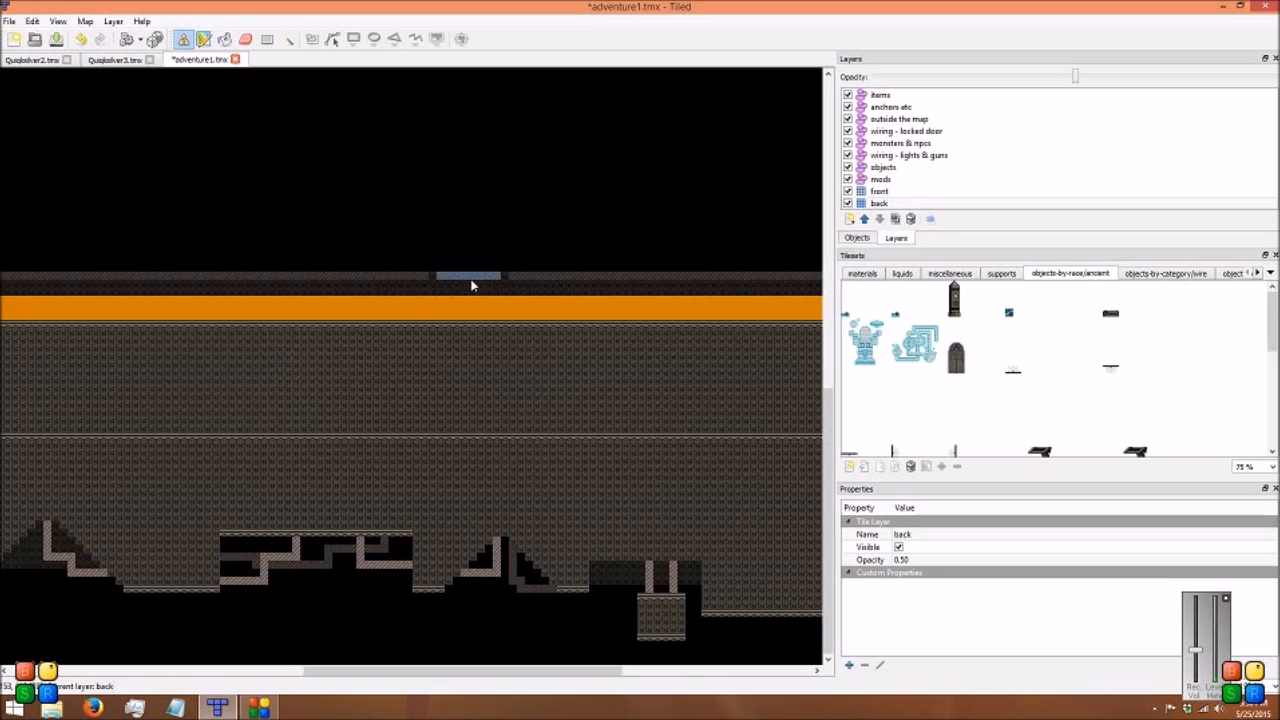
scroll(430, 360, up, 6)
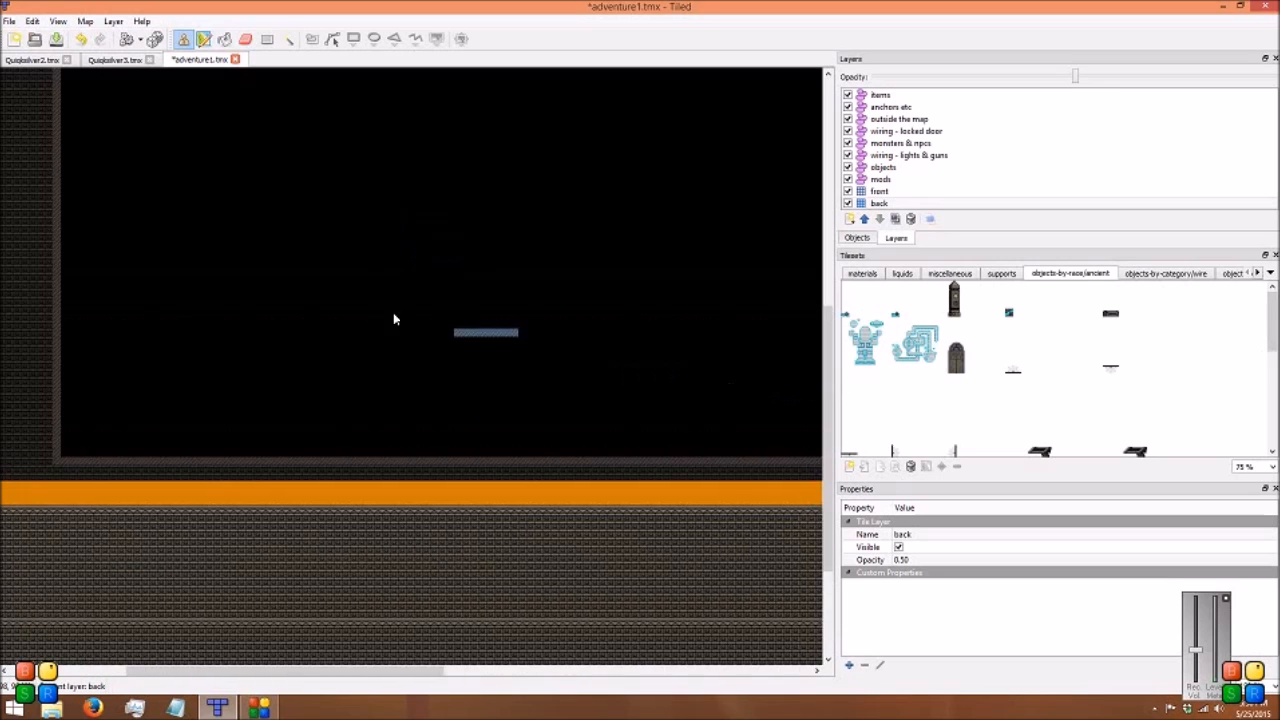
middle_drag(482, 363, 340, 471)
right_click(173, 225)
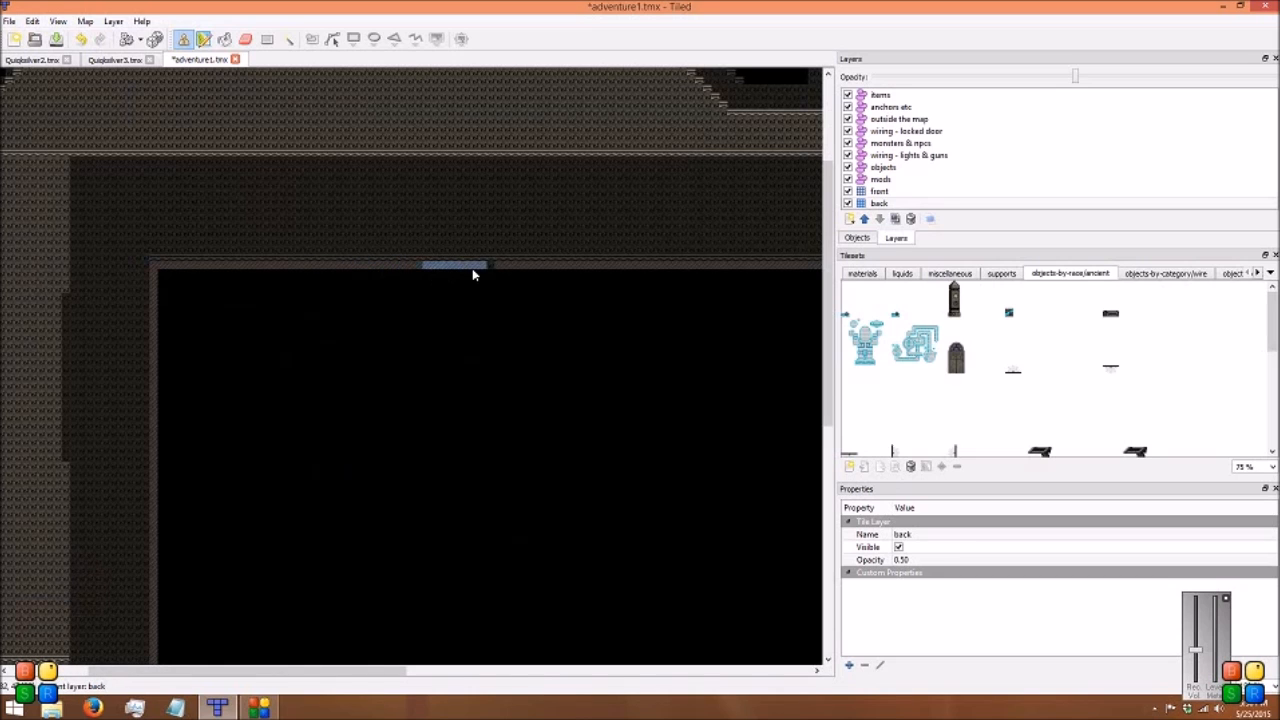
Patch the gap in the room's right wall trim with a copied vertical strip of trim tiles
middle_drag(630, 357, 274, 387)
middle_drag(683, 409, 276, 369)
middle_drag(609, 377, 396, 304)
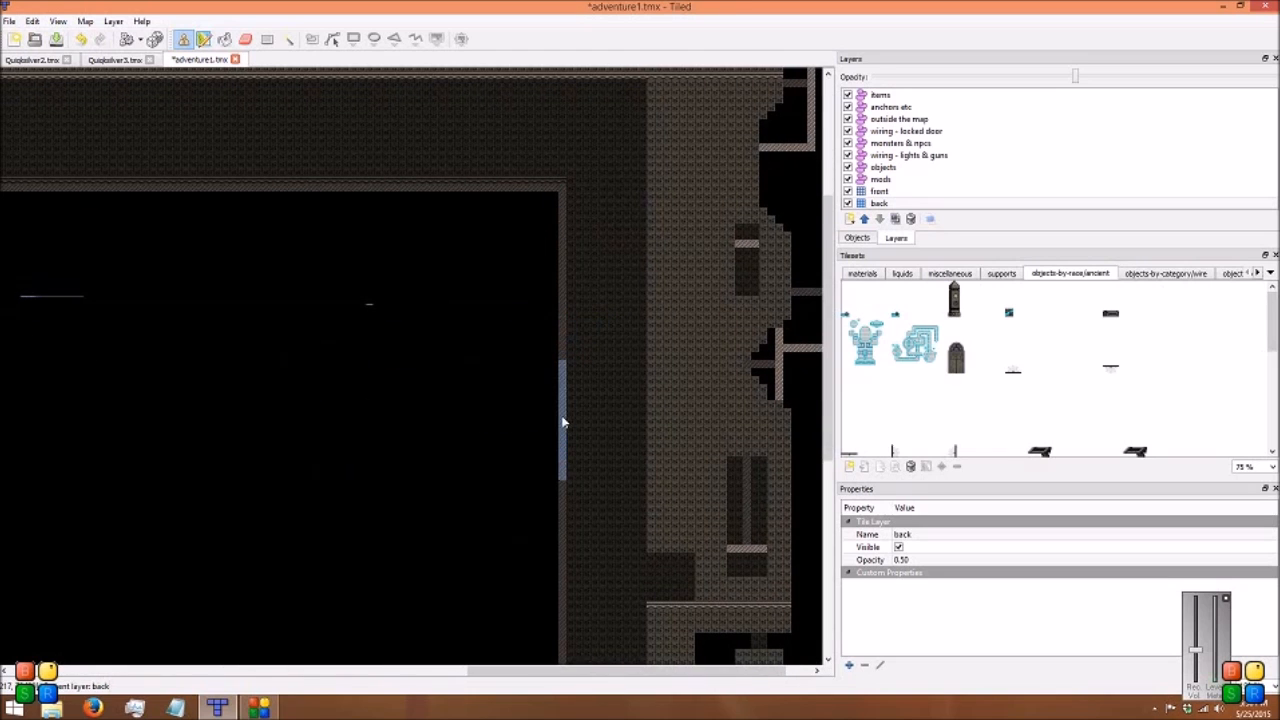
middle_drag(483, 479, 464, 273)
mouse_move(446, 338)
middle_down()
mouse_move(573, 353)
mouse_move(449, 414)
middle_up()
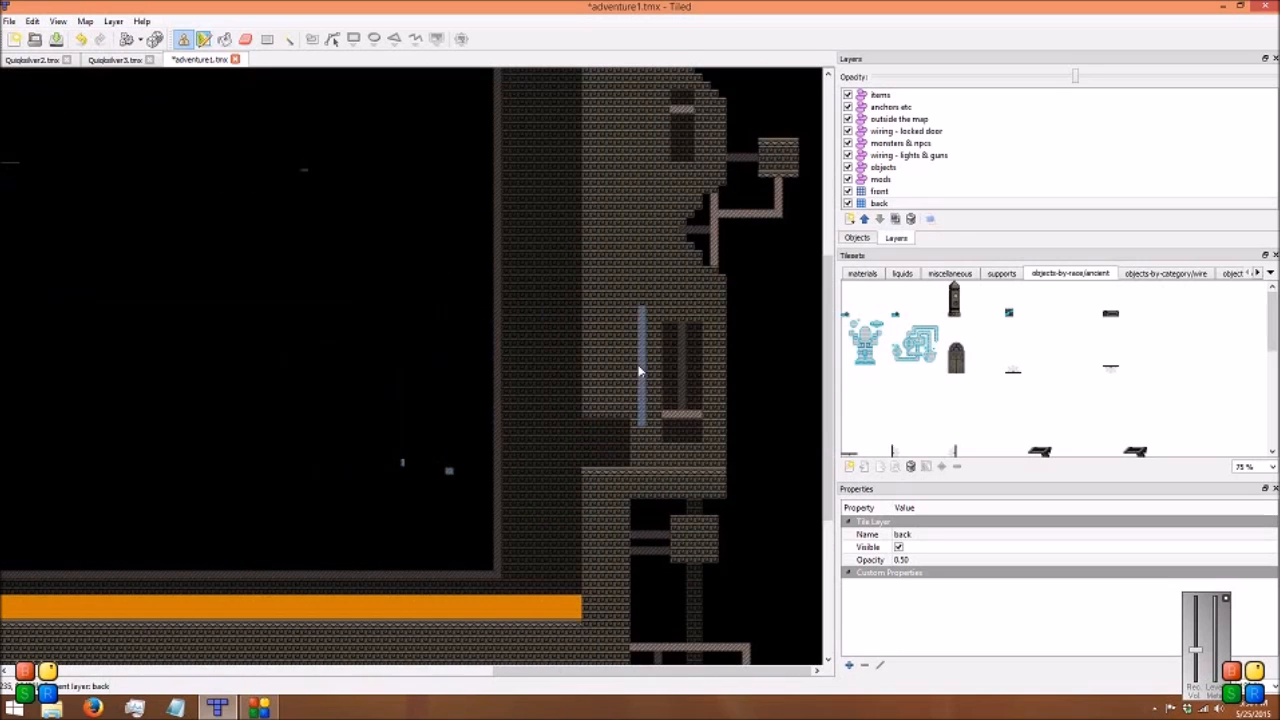
On the front layer, fill the notches in the room's right and left walls with matching brick tiles
click(1014, 200)
click(954, 191)
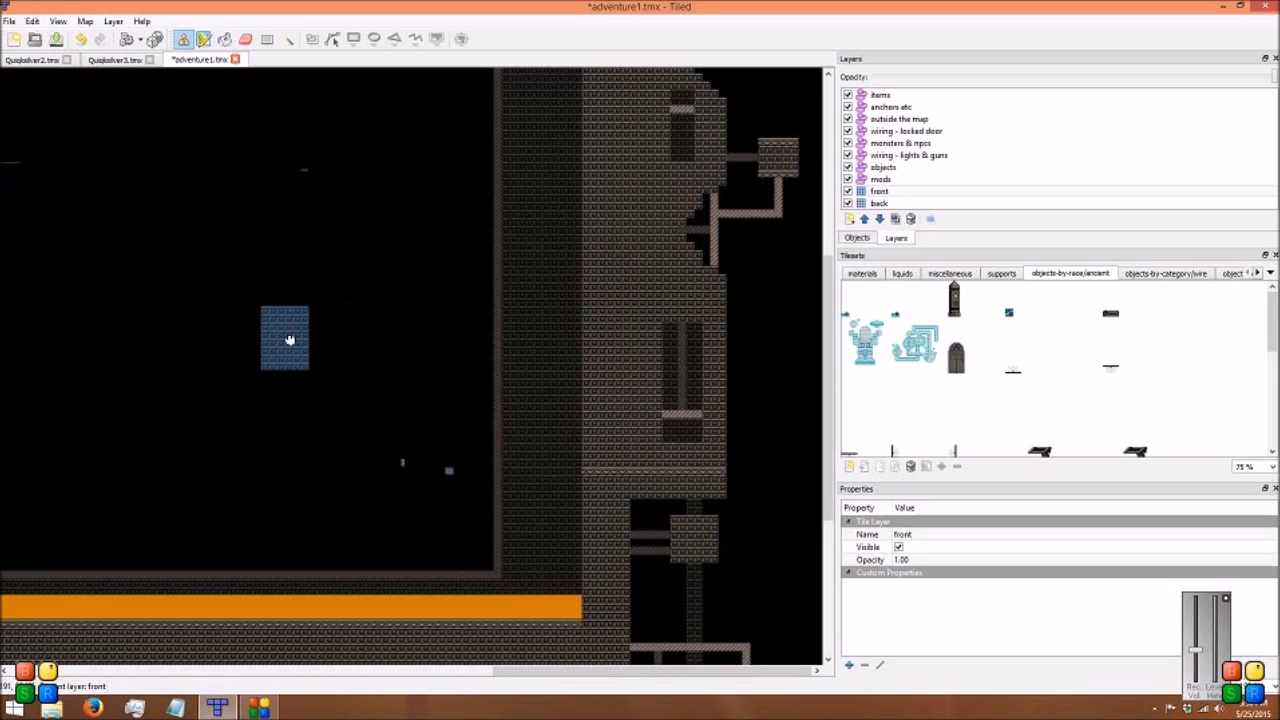
middle_drag(268, 375, 440, 367)
ctrl+scroll(437, 375, down, 2)
mouse_move(345, 352)
middle_down()
mouse_move(543, 366)
mouse_move(496, 383)
mouse_move(370, 350)
mouse_move(515, 398)
middle_up()
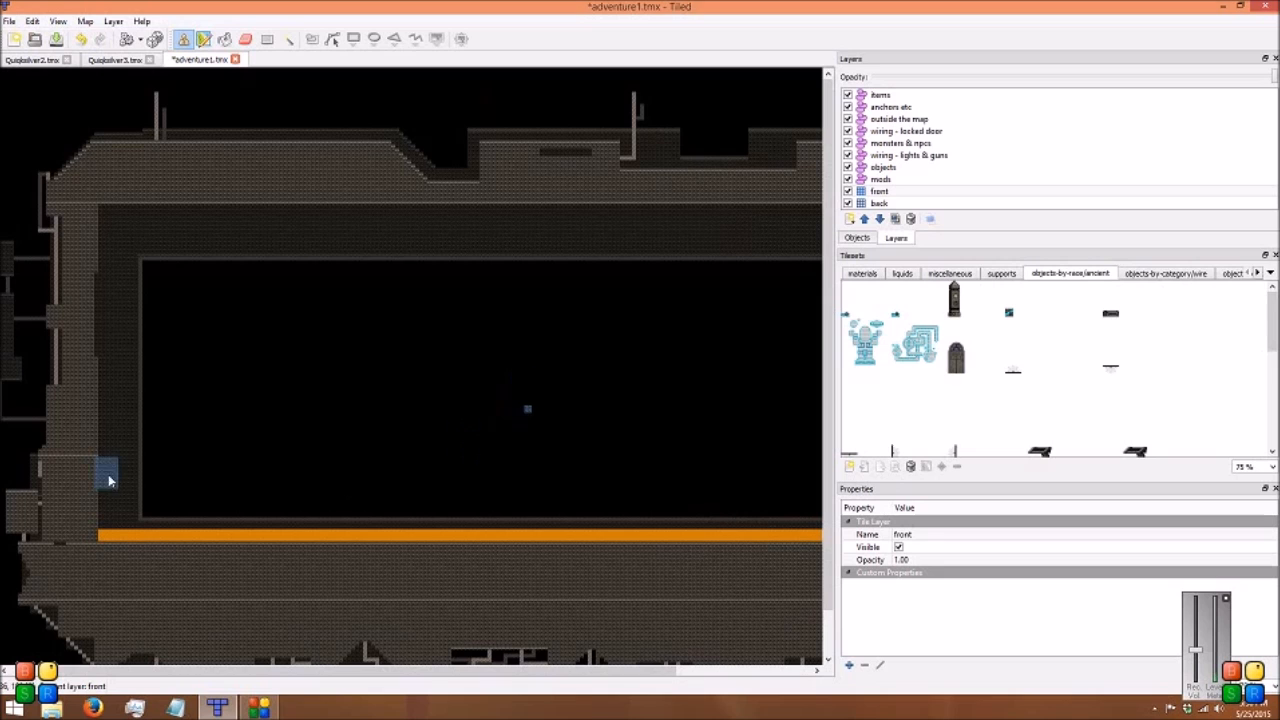
mouse_move(638, 431)
middle_down()
mouse_move(443, 437)
mouse_move(668, 425)
middle_up()
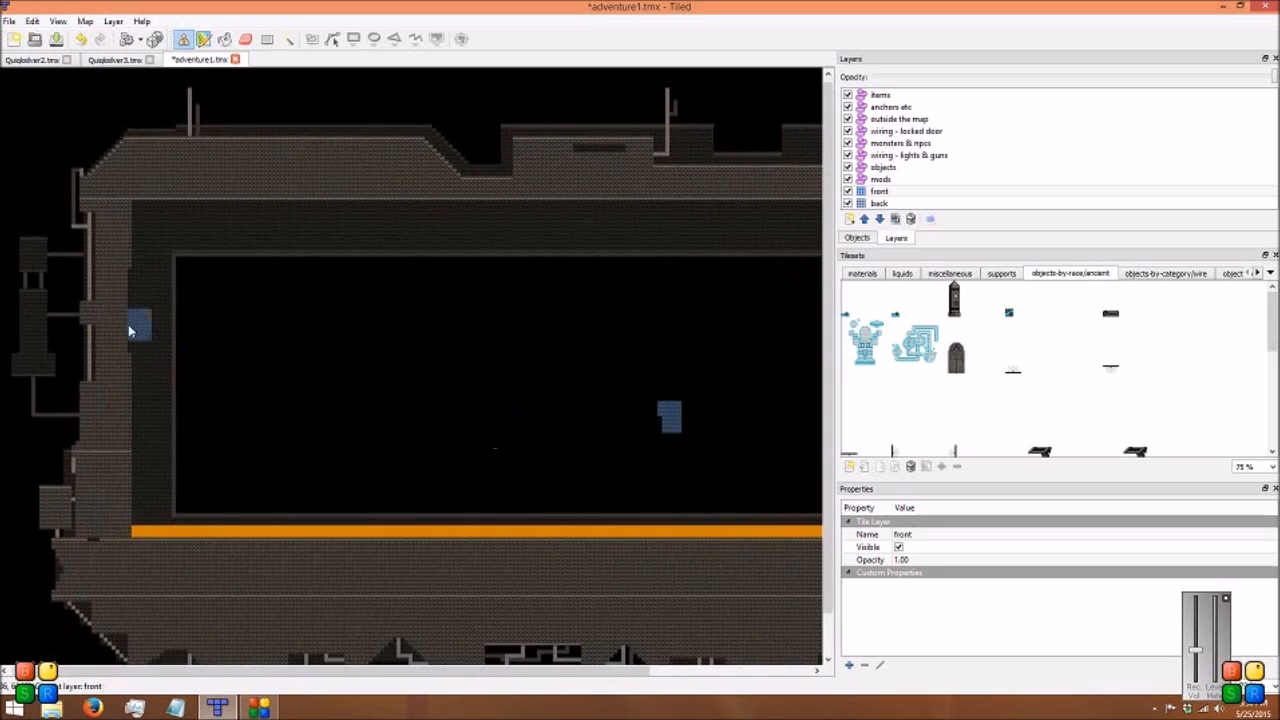
ctrl+scroll(115, 326, up, 1)
ctrl+scroll(115, 326, up, 2)
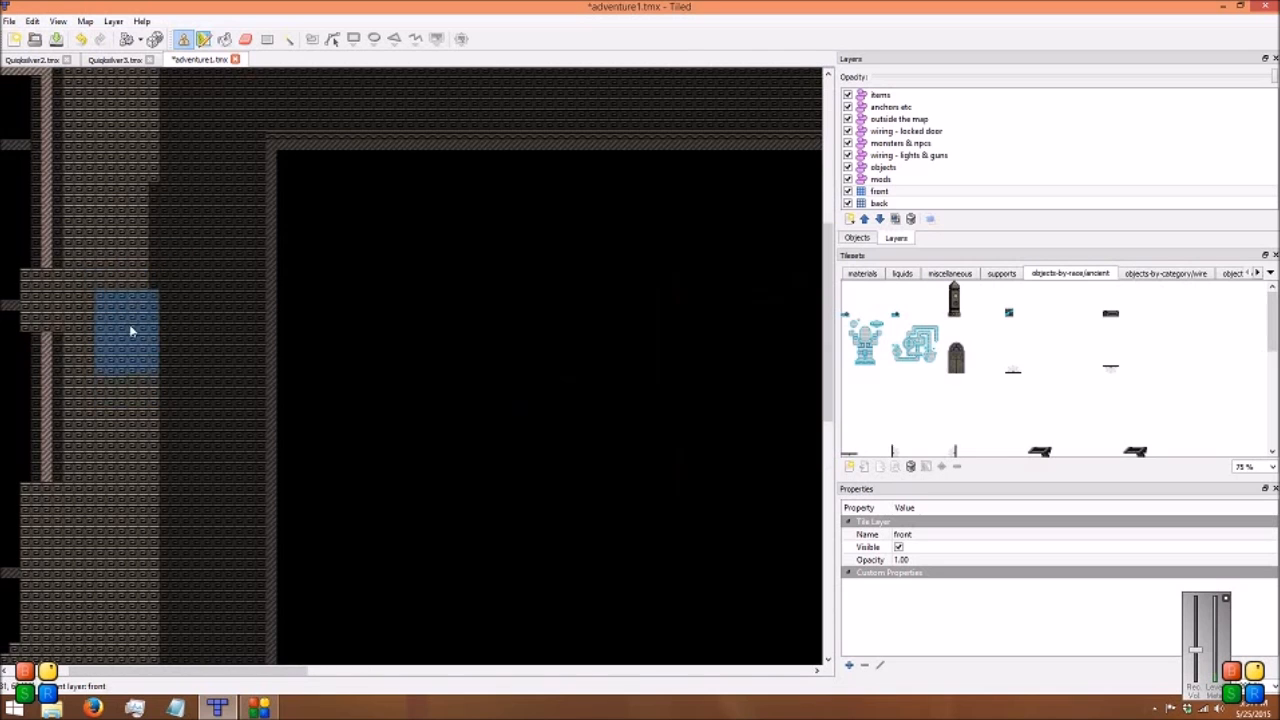
mouse_move(350, 380)
middle_down()
mouse_move(262, 300)
mouse_move(286, 423)
mouse_move(246, 369)
mouse_move(143, 449)
mouse_move(142, 420)
middle_up()
middle_drag(244, 435, 423, 386)
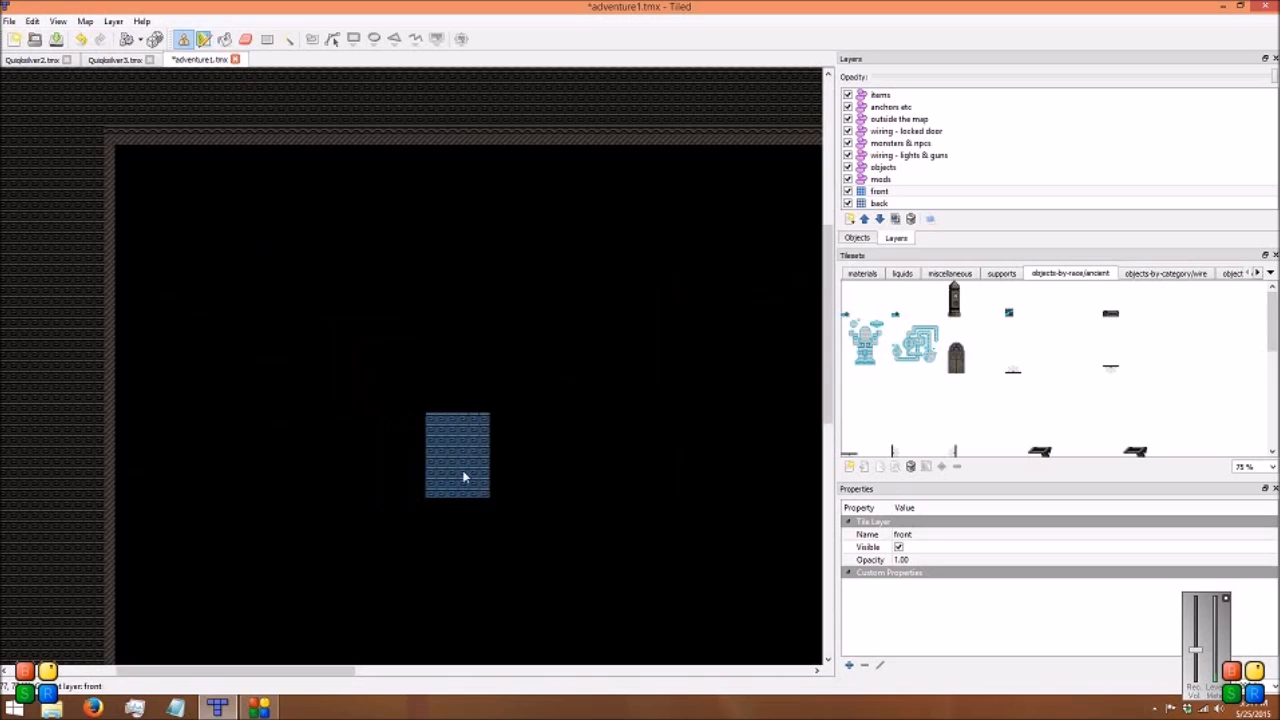
Stamp copied brick and pipe tiles freehand on the front layer, from the left wall into the empty room
middle_drag(432, 506, 537, 394)
click(1032, 193)
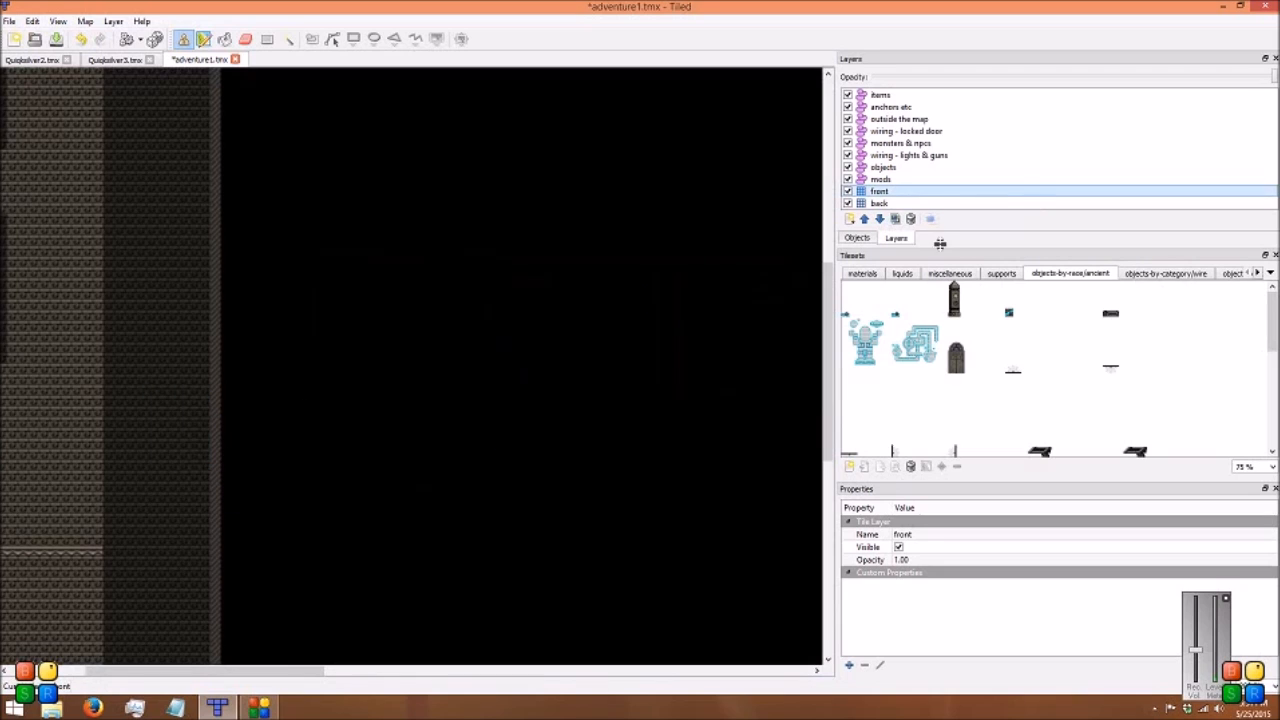
mouse_move(135, 480)
mouse_down()
mouse_move(260, 492)
mouse_move(388, 425)
mouse_move(408, 488)
mouse_up()
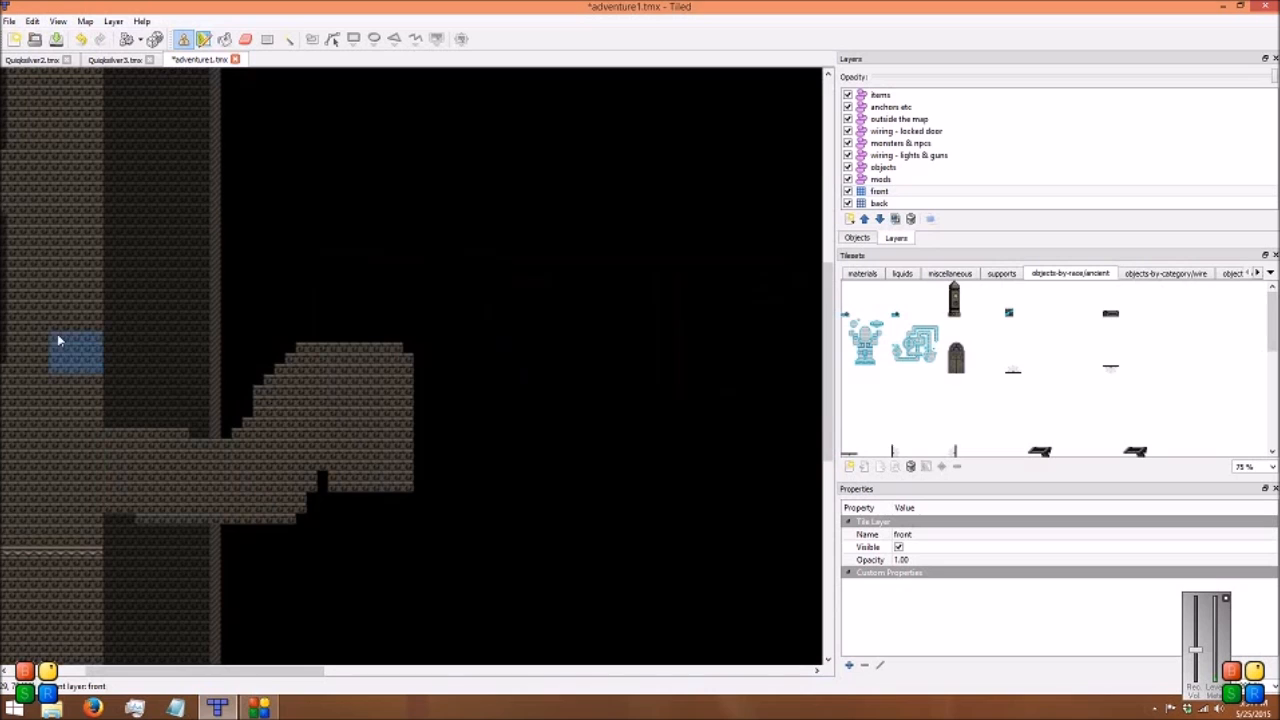
mouse_move(208, 354)
middle_down()
mouse_move(314, 397)
mouse_move(348, 395)
middle_up()
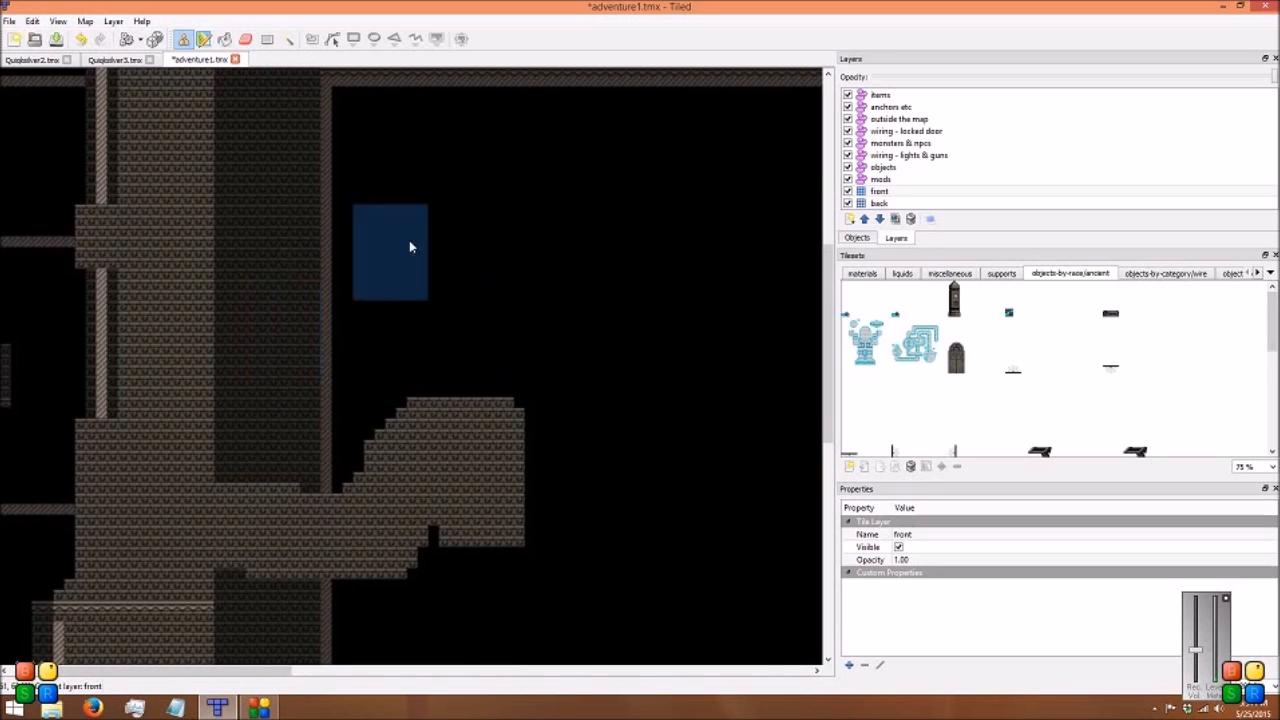
middle_drag(314, 309, 366, 434)
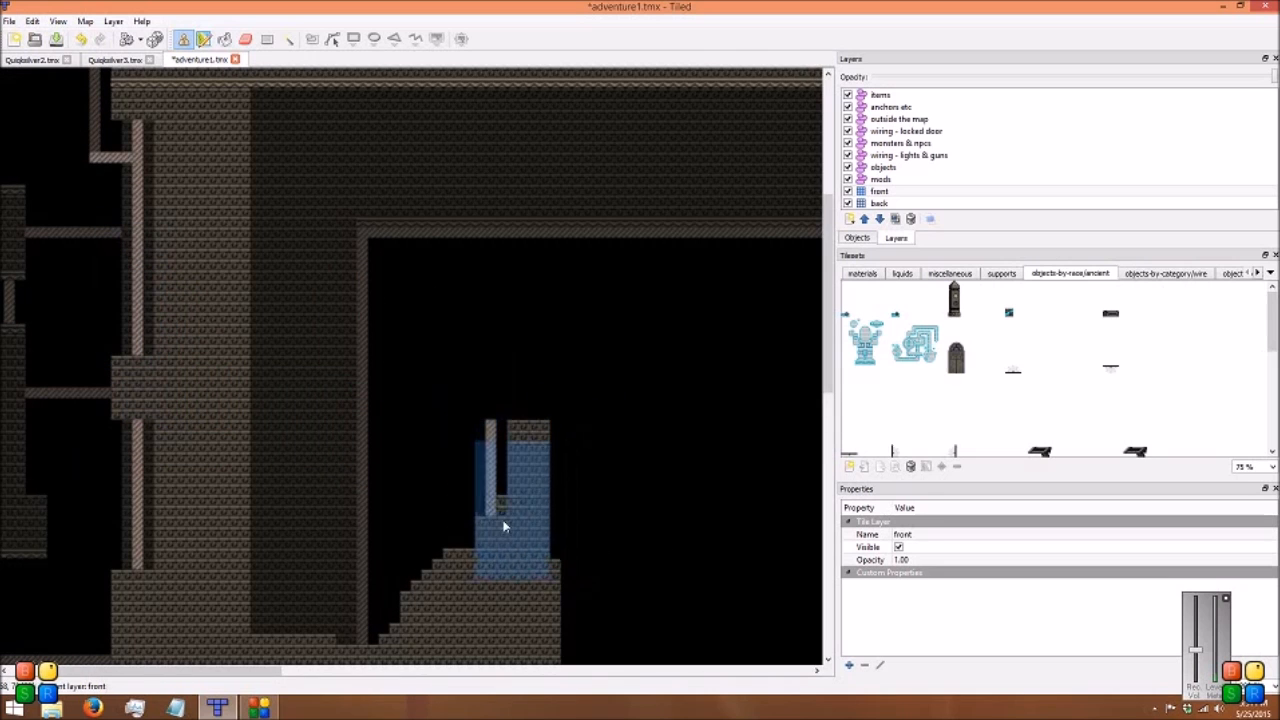
drag(515, 497, 437, 446)
middle_drag(516, 470, 540, 313)
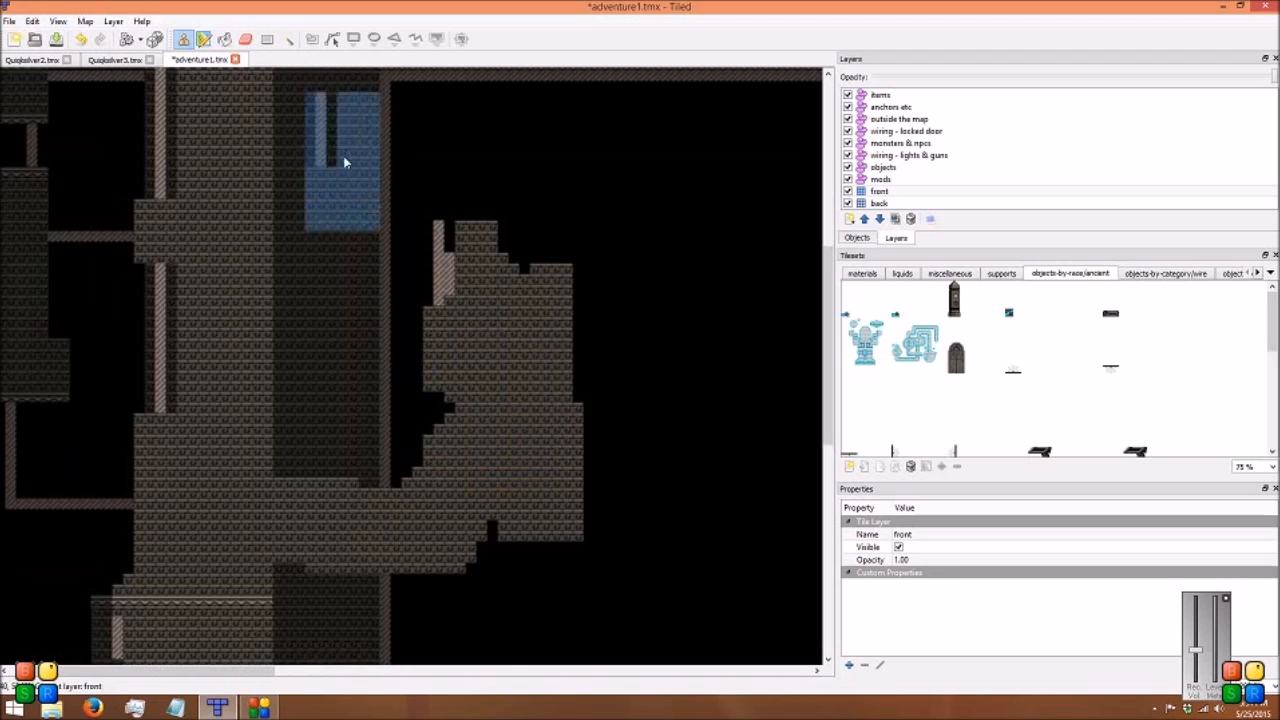
Clear the freehand bricks from the room by stamping a copied block of empty tiles over them
right_drag(706, 258, 536, 171)
mouse_move(527, 226)
mouse_down()
mouse_move(511, 549)
mouse_move(397, 506)
mouse_move(367, 526)
mouse_up()
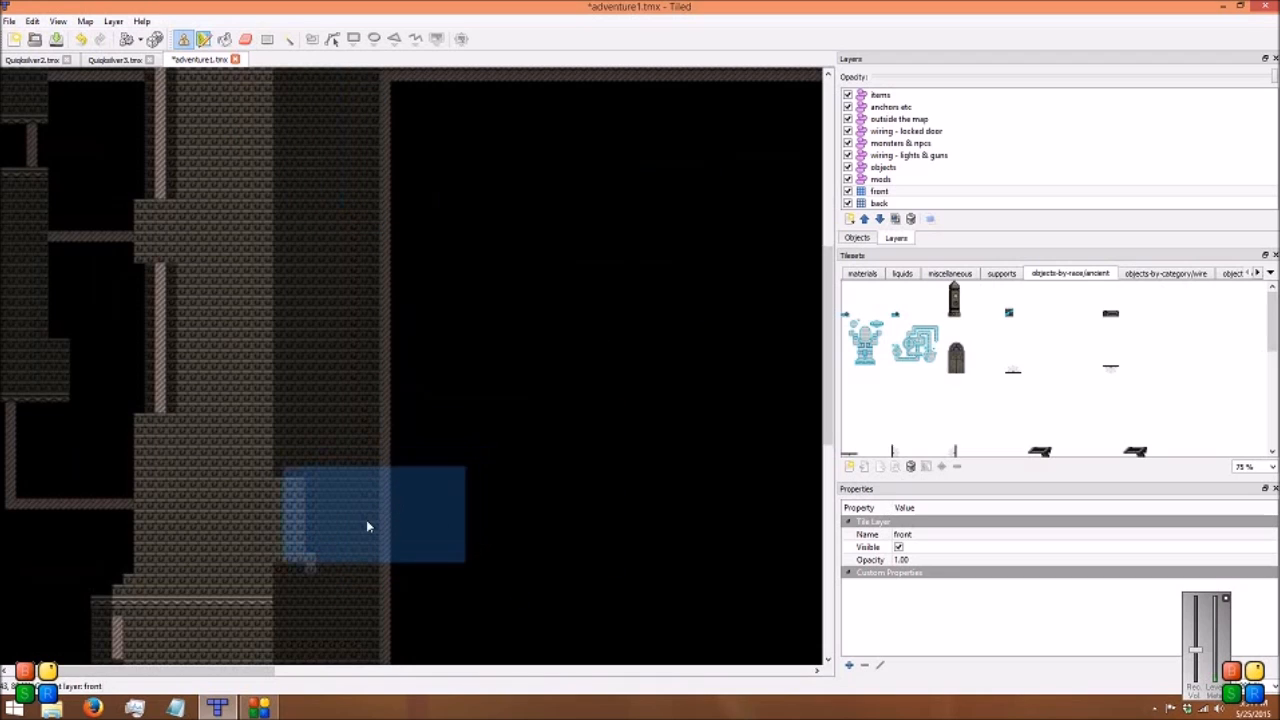
click(33, 21)
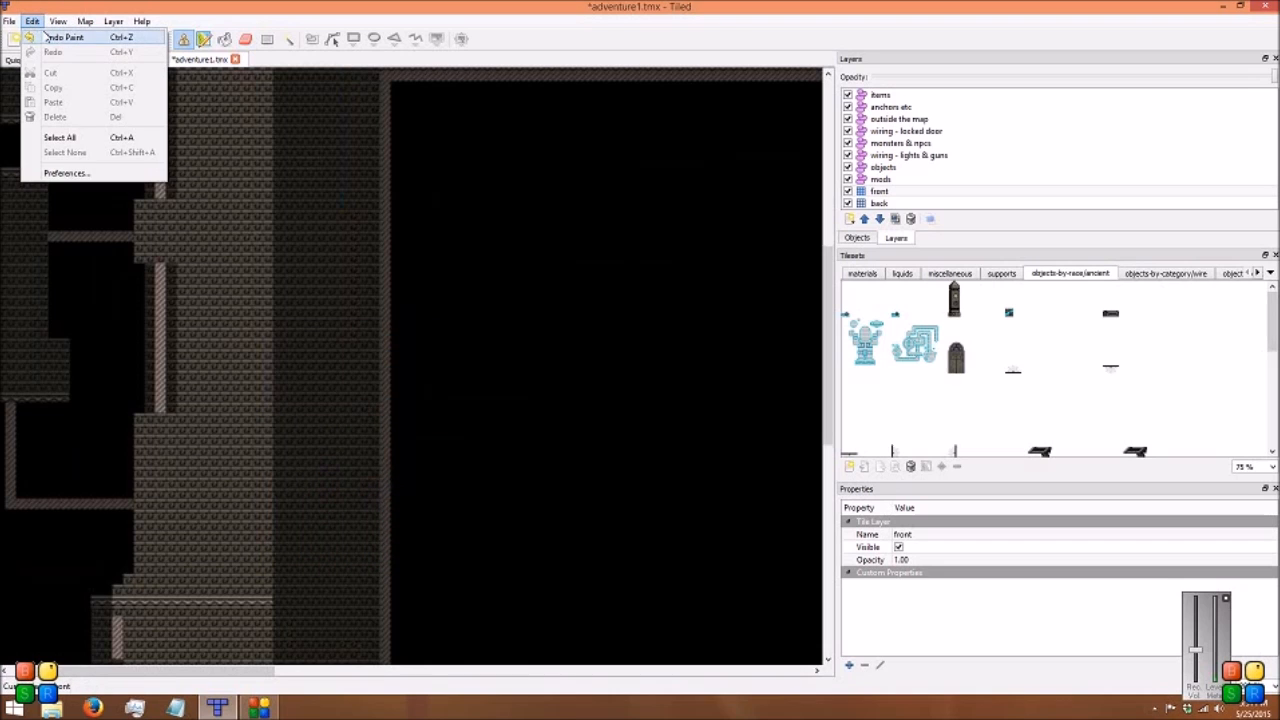
click(33, 21)
Show the materials tileset and enlarge its tiles to 300 %
middle_drag(654, 293, 312, 424)
ctrl+scroll(488, 457, down, 1)
ctrl+scroll(488, 460, down, 1)
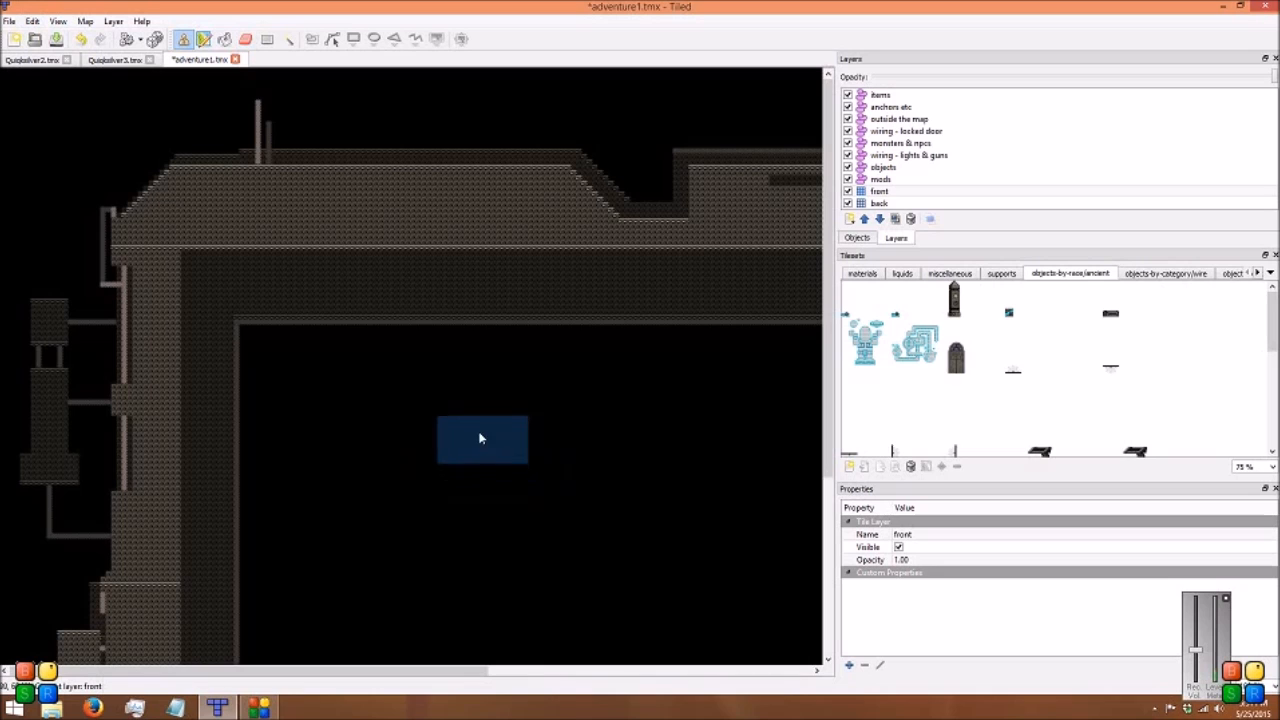
middle_drag(560, 414, 449, 423)
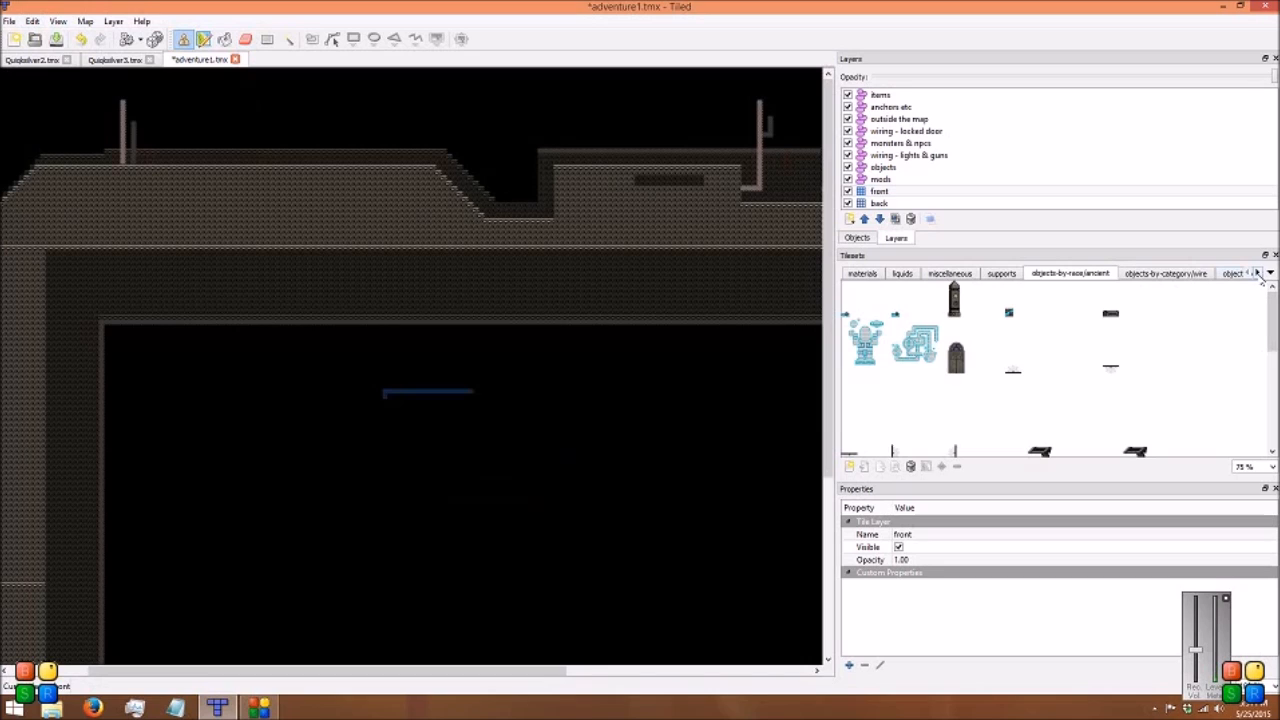
click(868, 275)
ctrl+scroll(856, 310, up, 4)
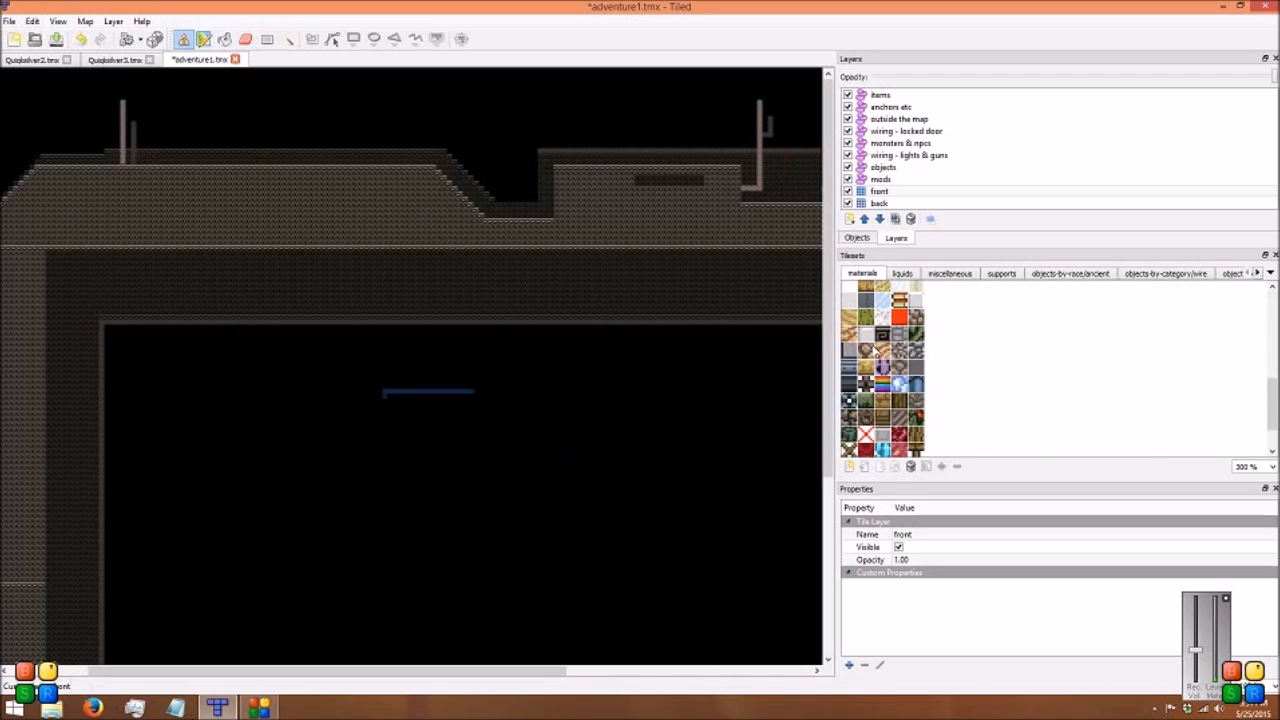
Look through the liquids, miscellaneous, supports, objects-by-race/ancient and objects-by-category/wire tilesets
click(902, 273)
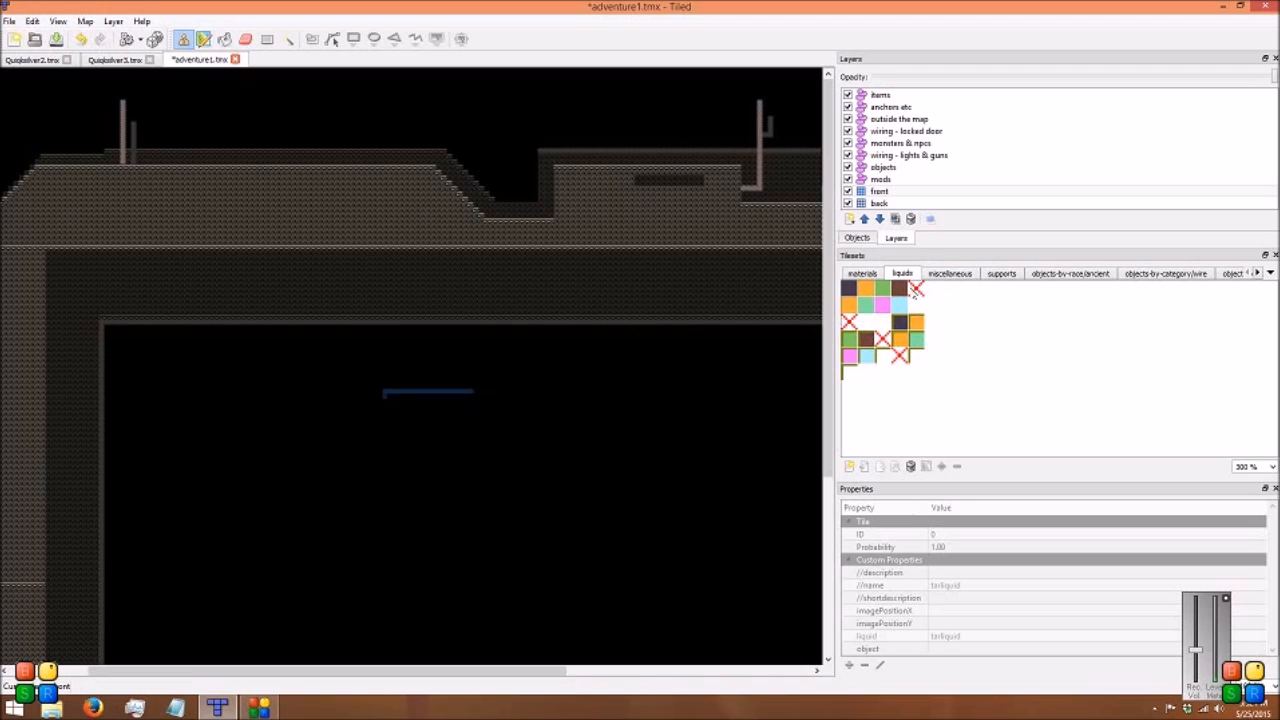
click(953, 275)
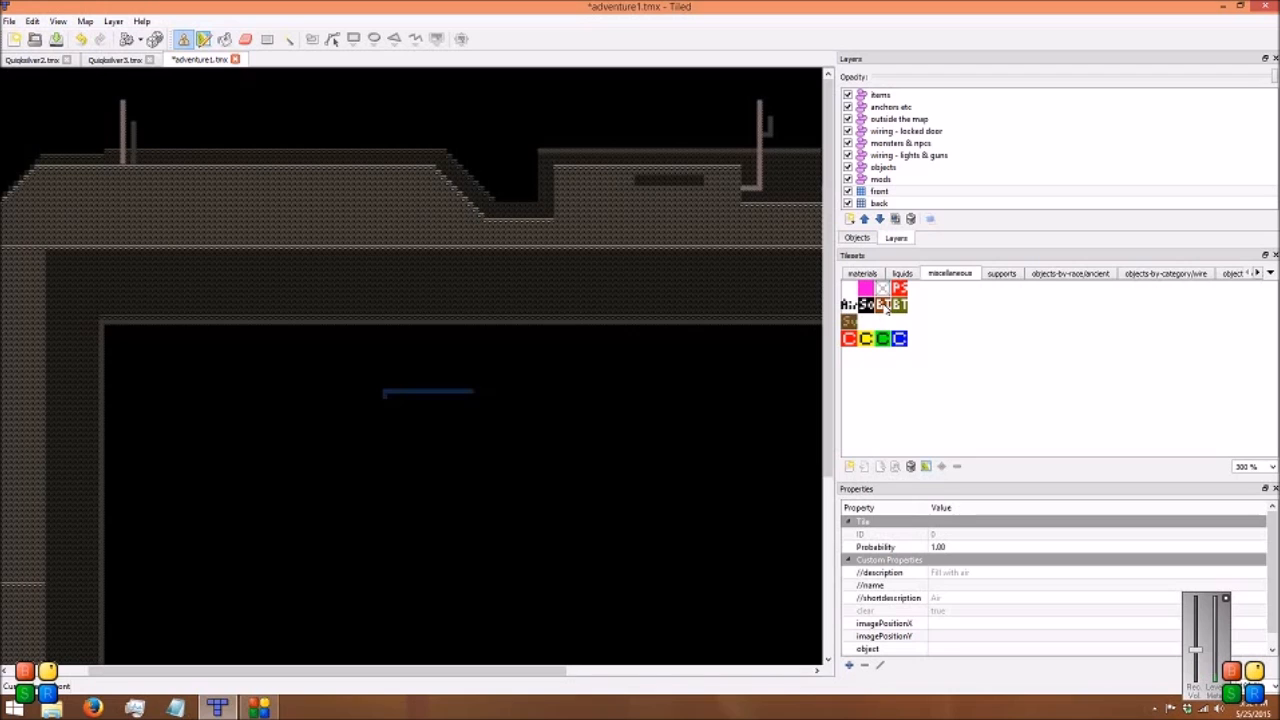
click(999, 276)
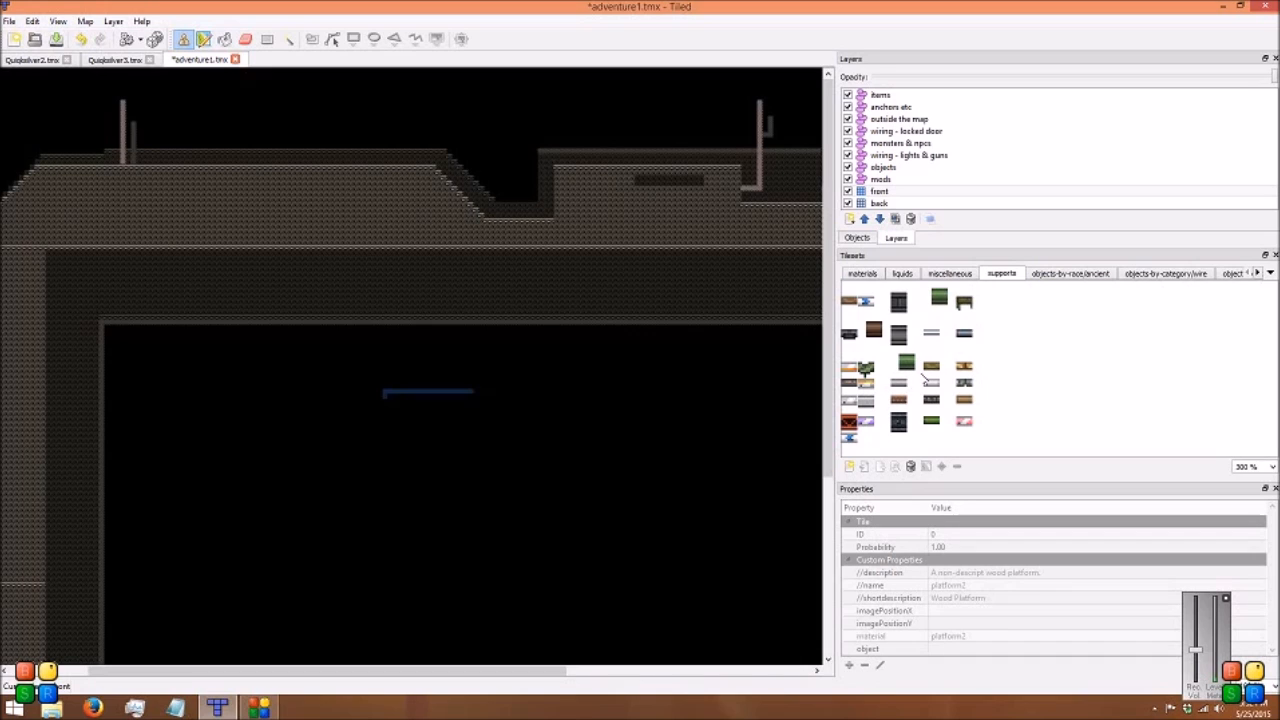
click(1070, 273)
scroll(972, 365, down, 2)
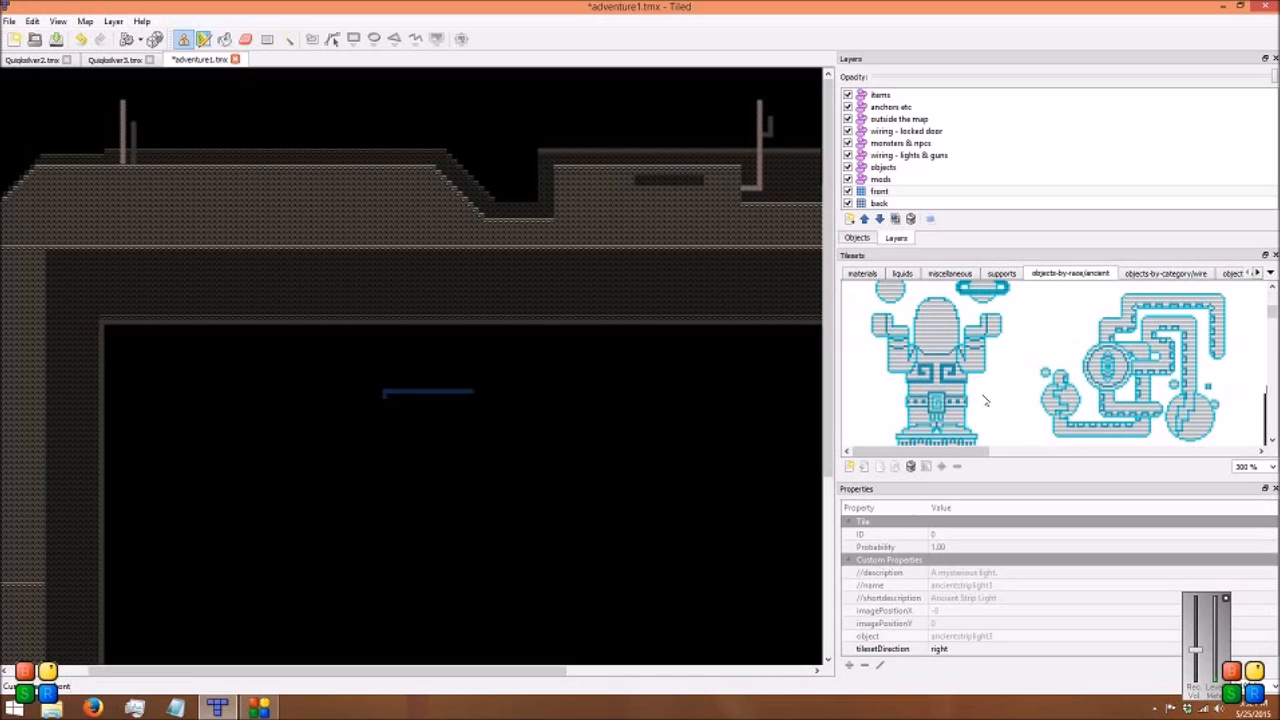
ctrl+scroll(989, 395, down, 6)
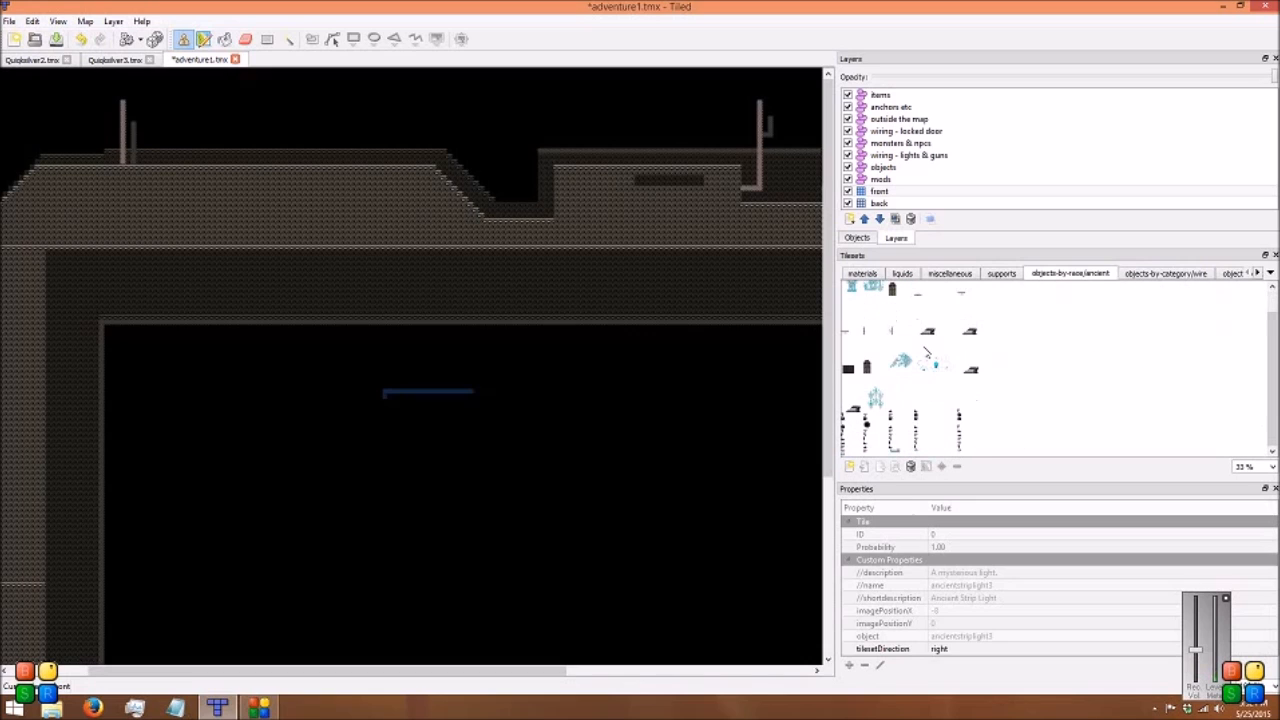
click(1157, 274)
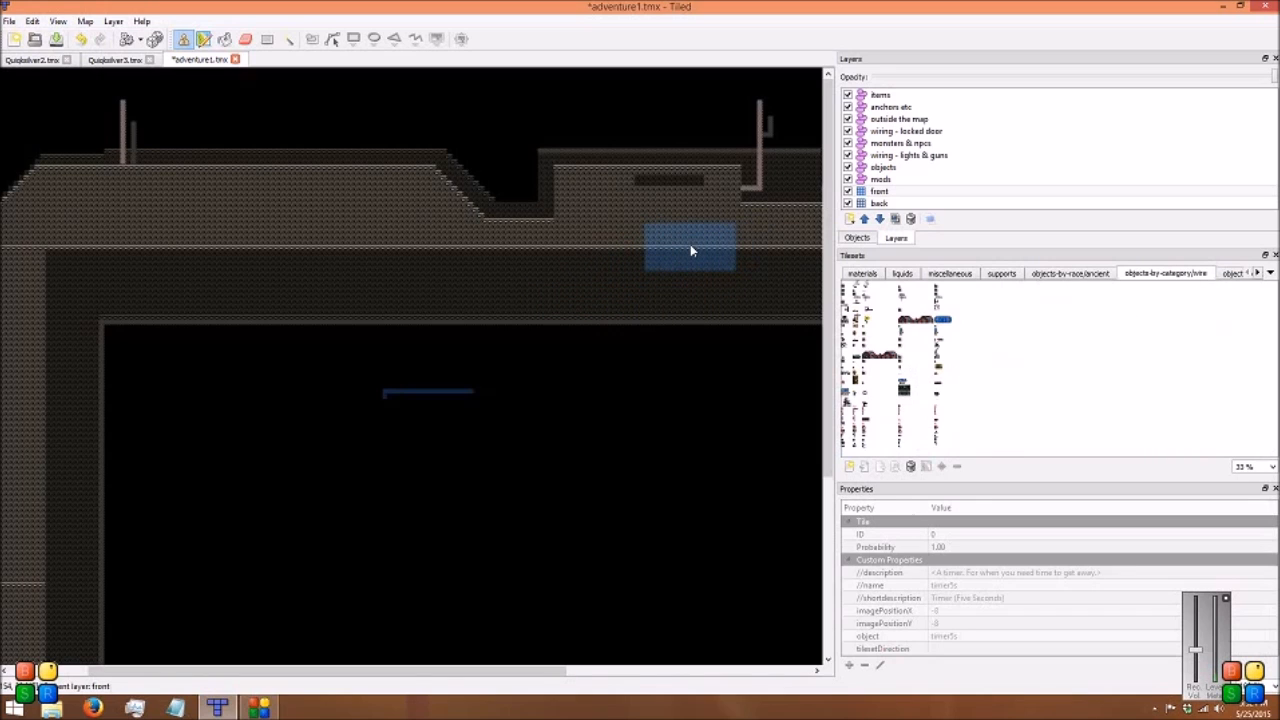
View the right end of the room, then browse the wire and ancient object tilesets enlarged to 75 %
right_click(597, 271)
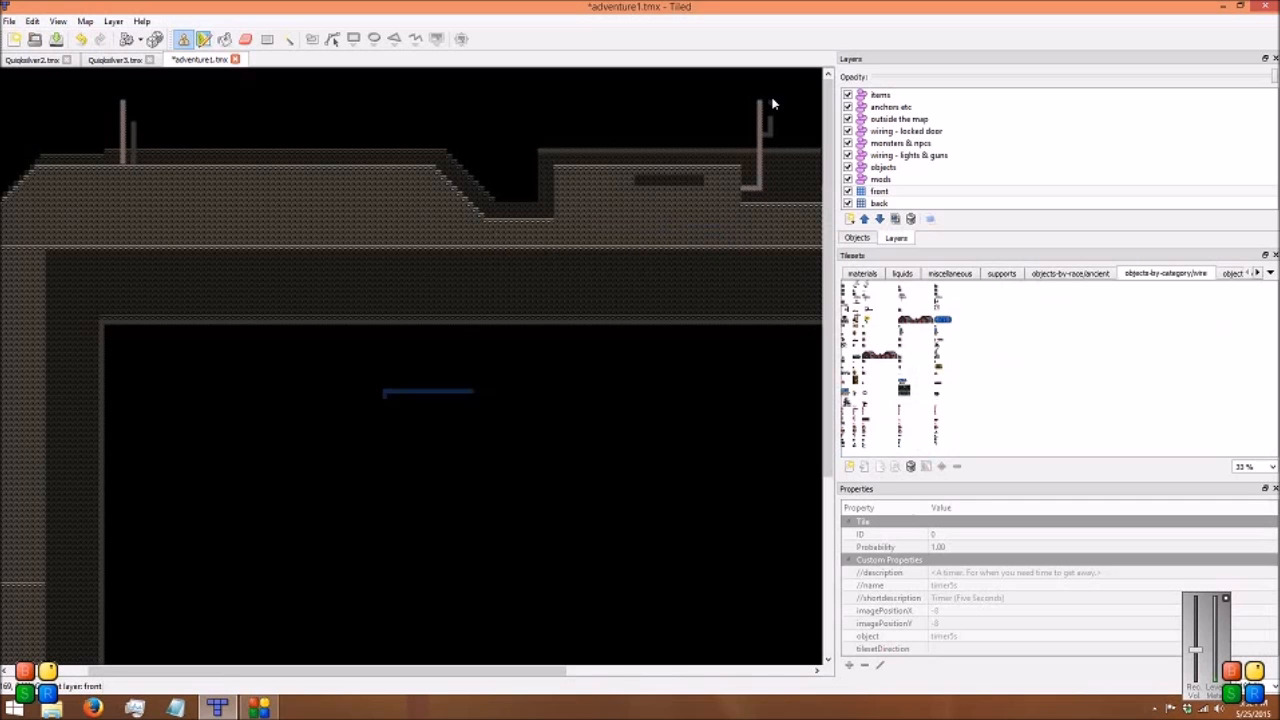
middle_drag(512, 267, 358, 393)
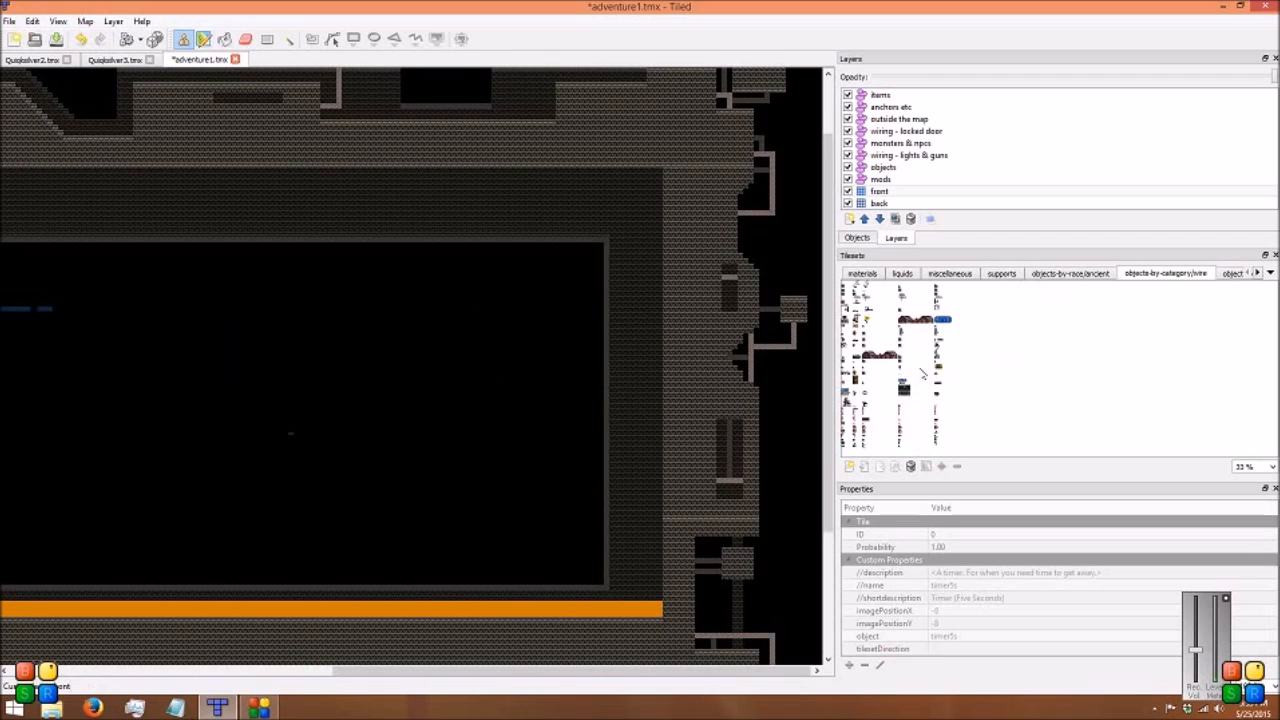
ctrl+scroll(895, 407, up, 1)
ctrl+scroll(895, 407, up, 1)
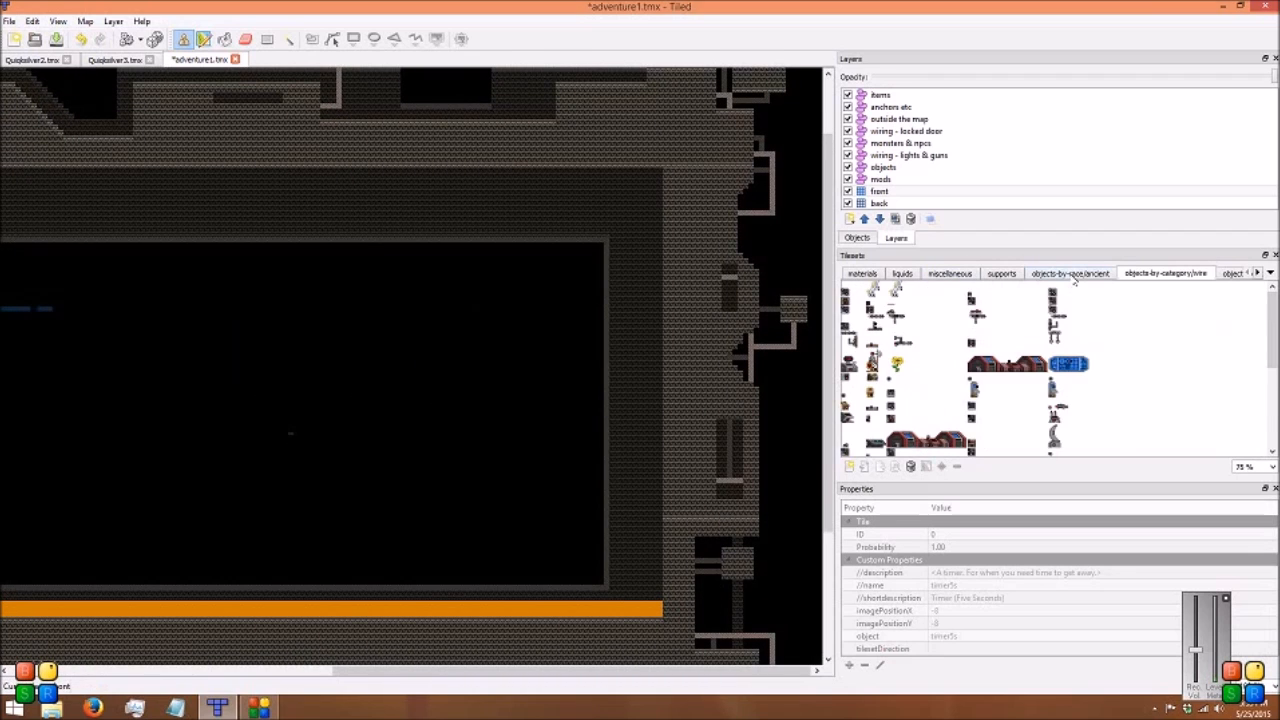
click(1068, 274)
scroll(981, 366, down, 1)
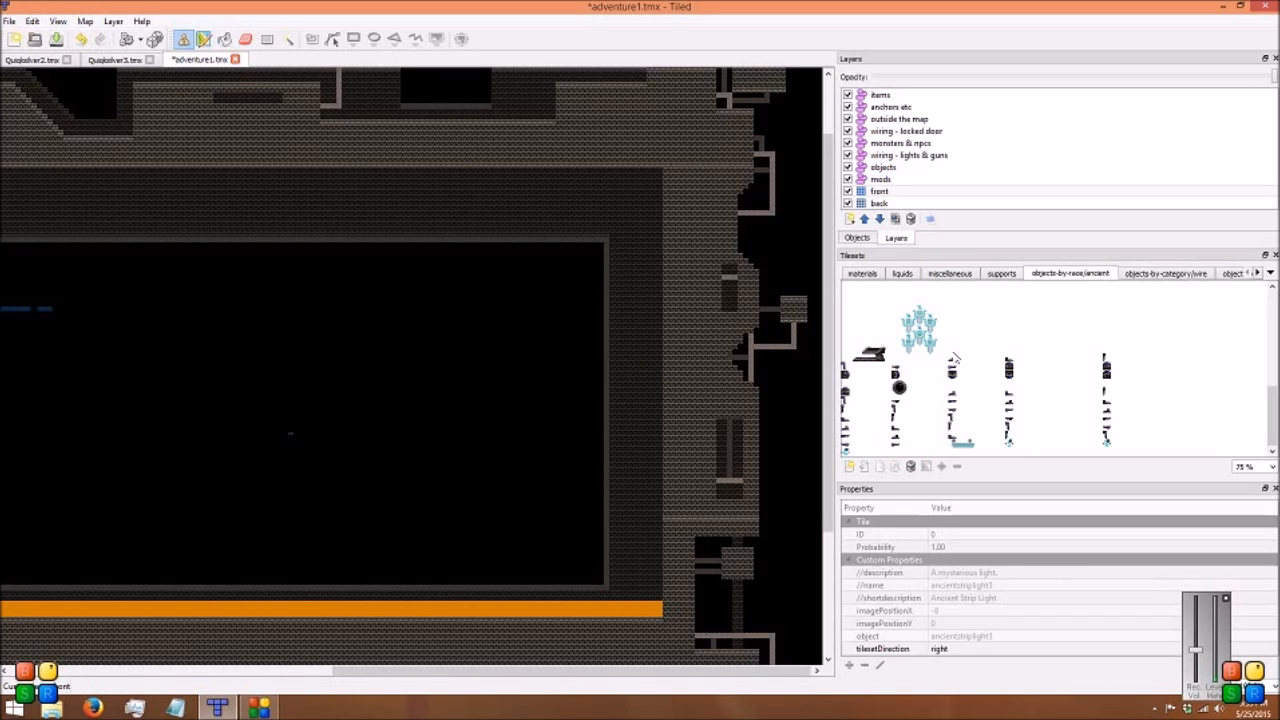
scroll(930, 398, up, 2)
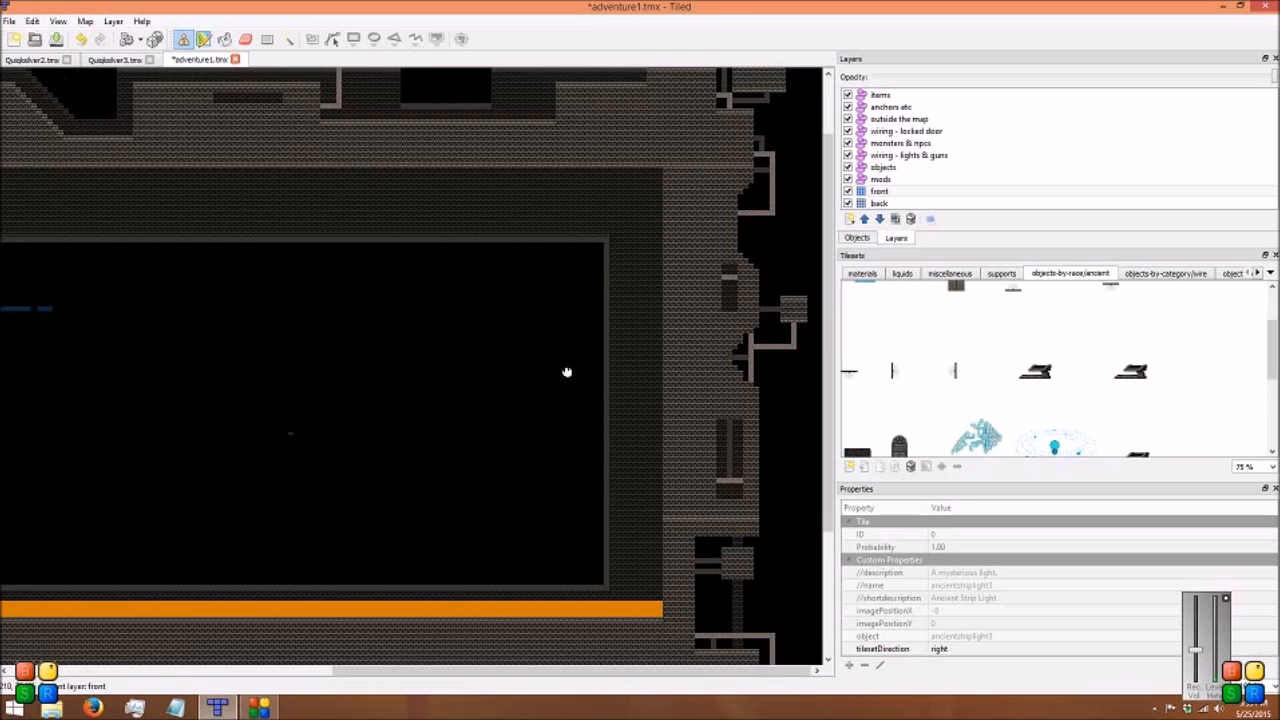
Survey the empty room from end to end and compare the ancient and wire object tilesets for it
middle_drag(440, 374, 657, 407)
middle_drag(390, 362, 716, 364)
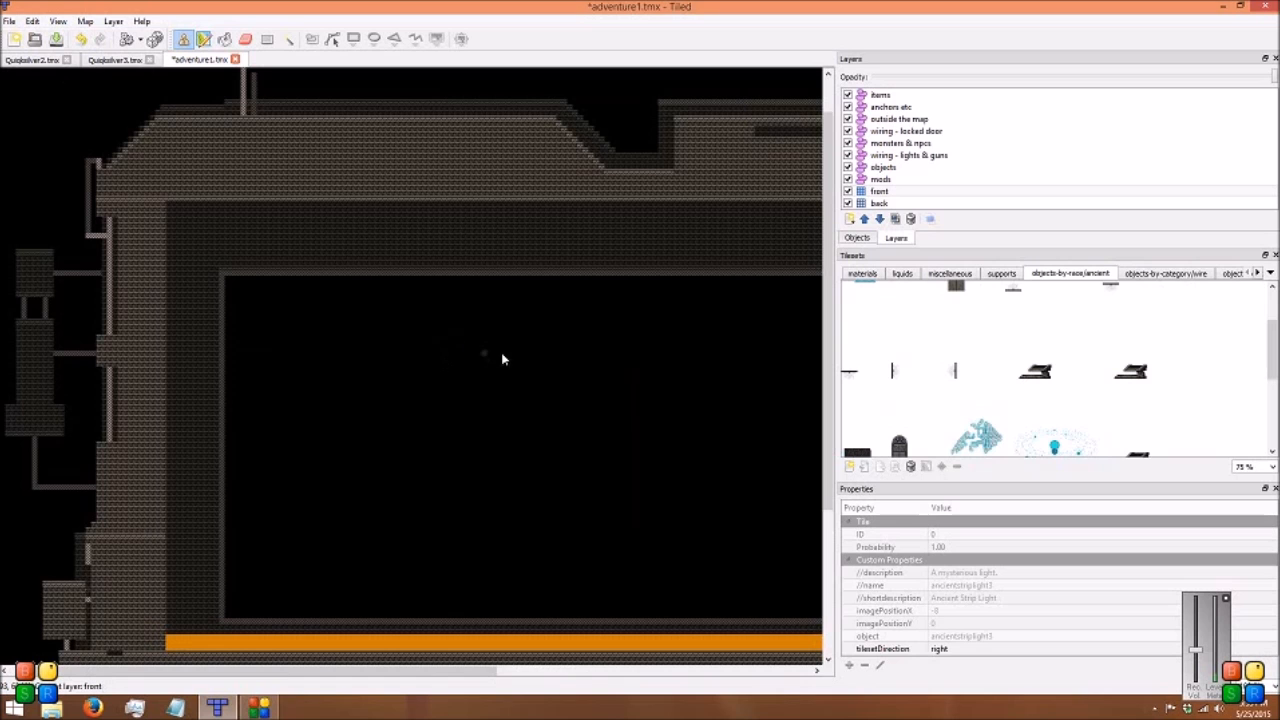
middle_drag(578, 403, 439, 385)
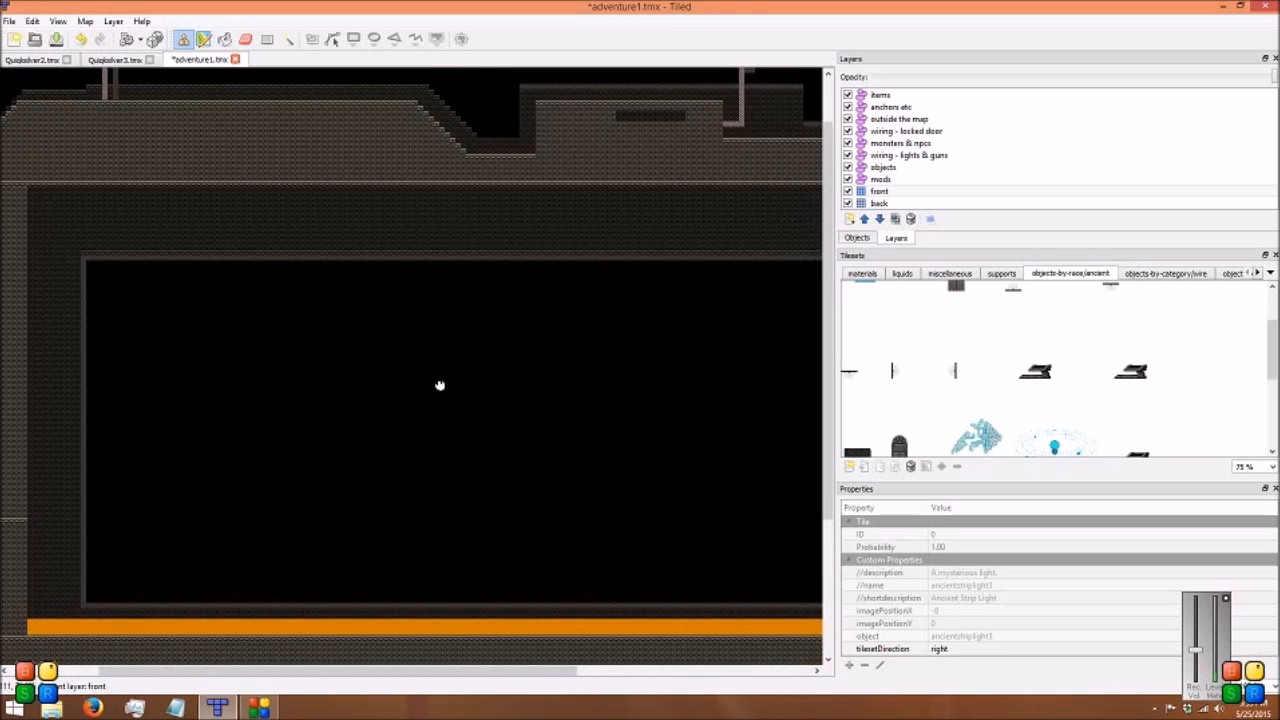
scroll(942, 355, down, 5)
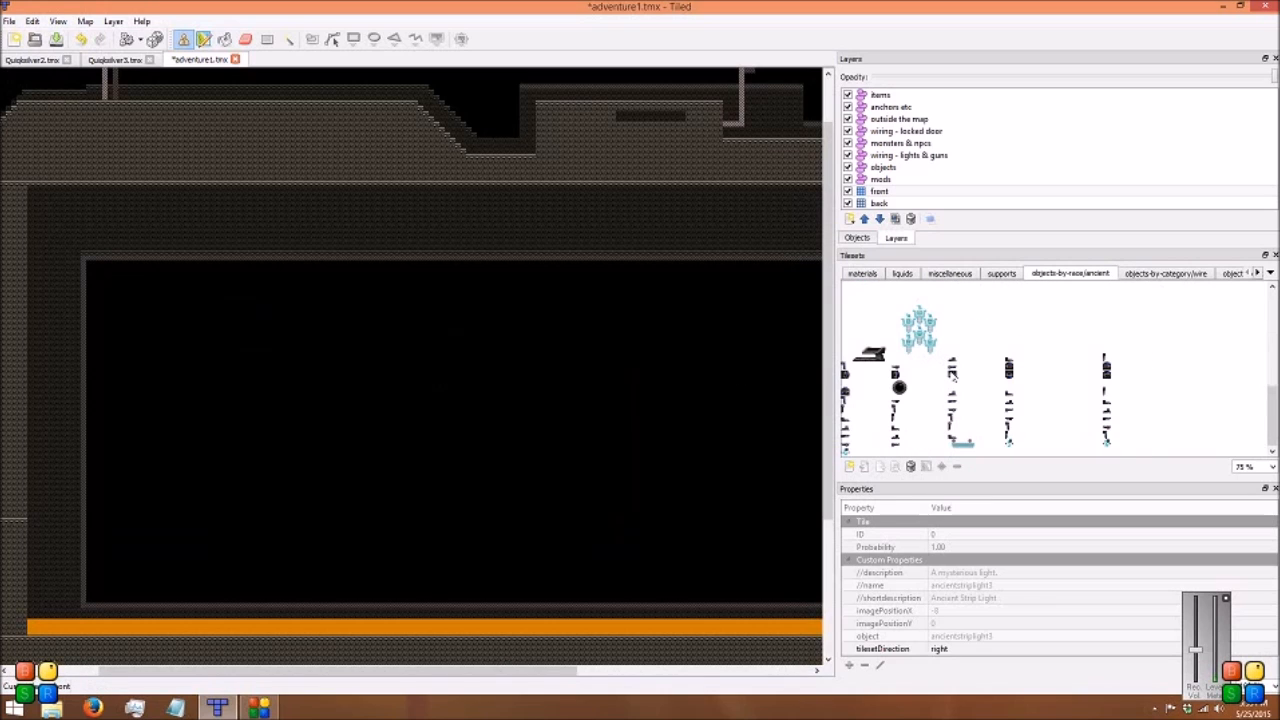
click(1166, 275)
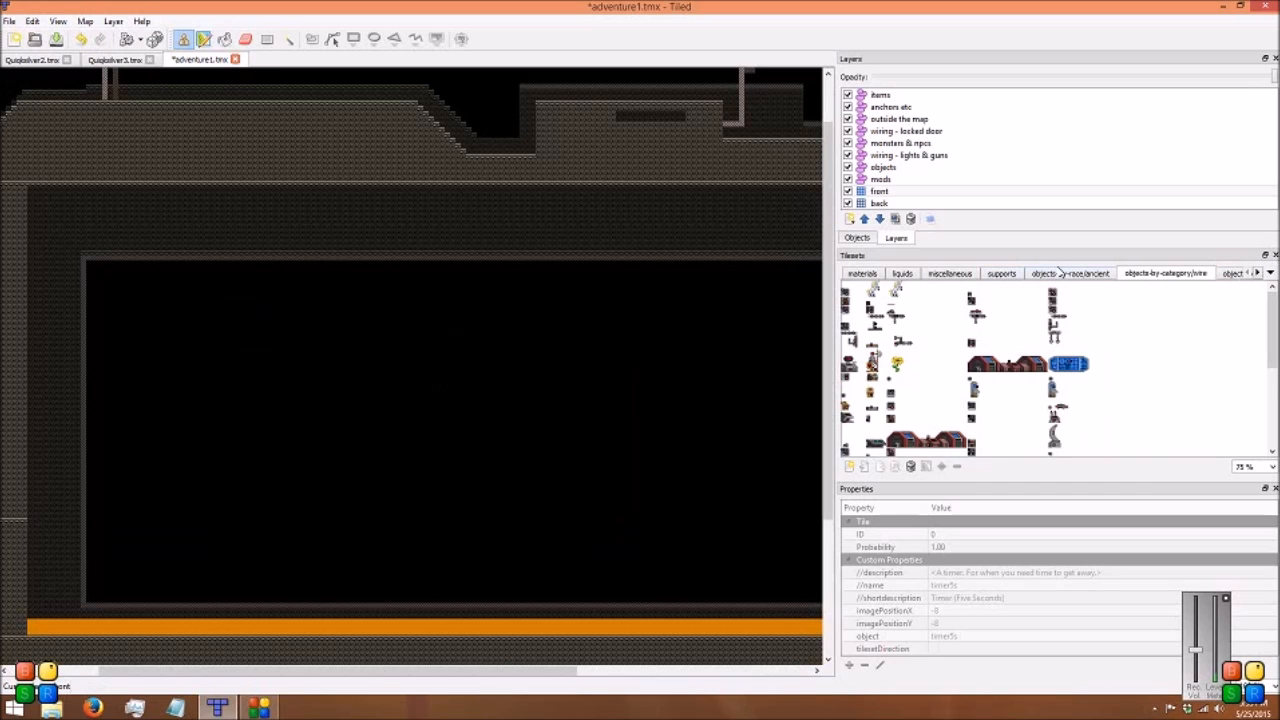
click(1066, 274)
scroll(920, 398, up, 2)
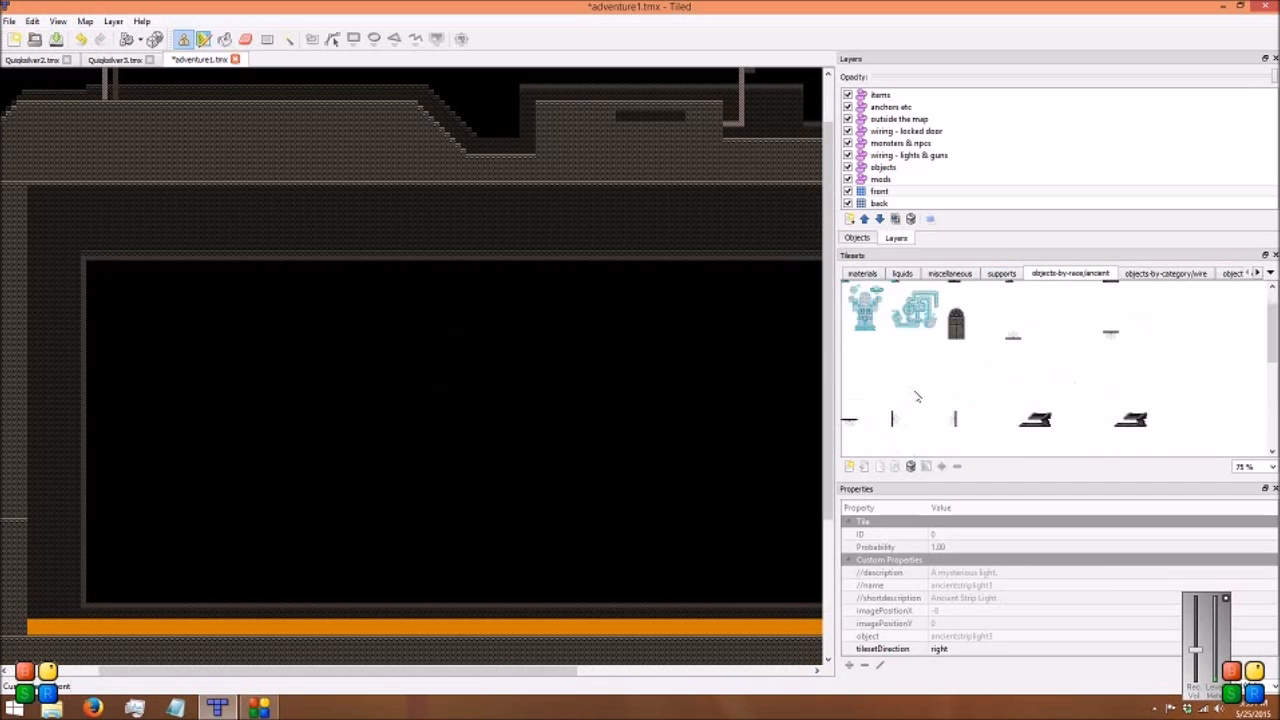
scroll(917, 395, down, 2)
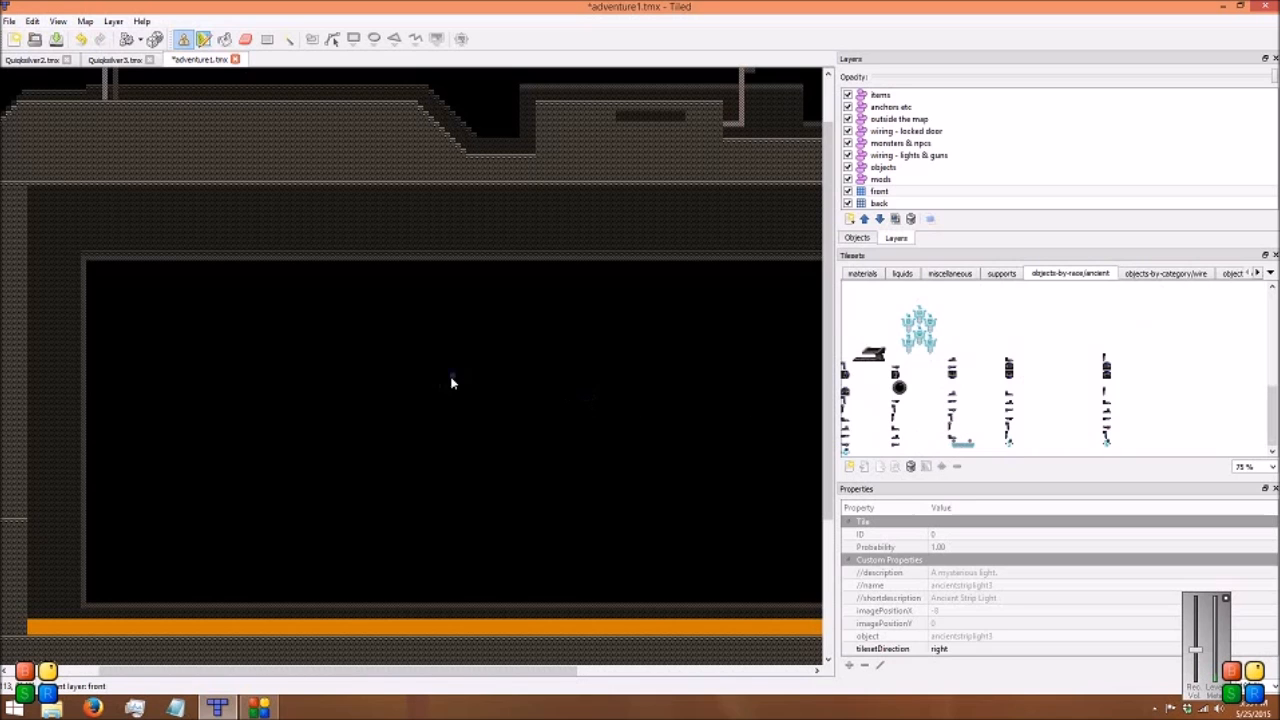
middle_drag(551, 417, 286, 420)
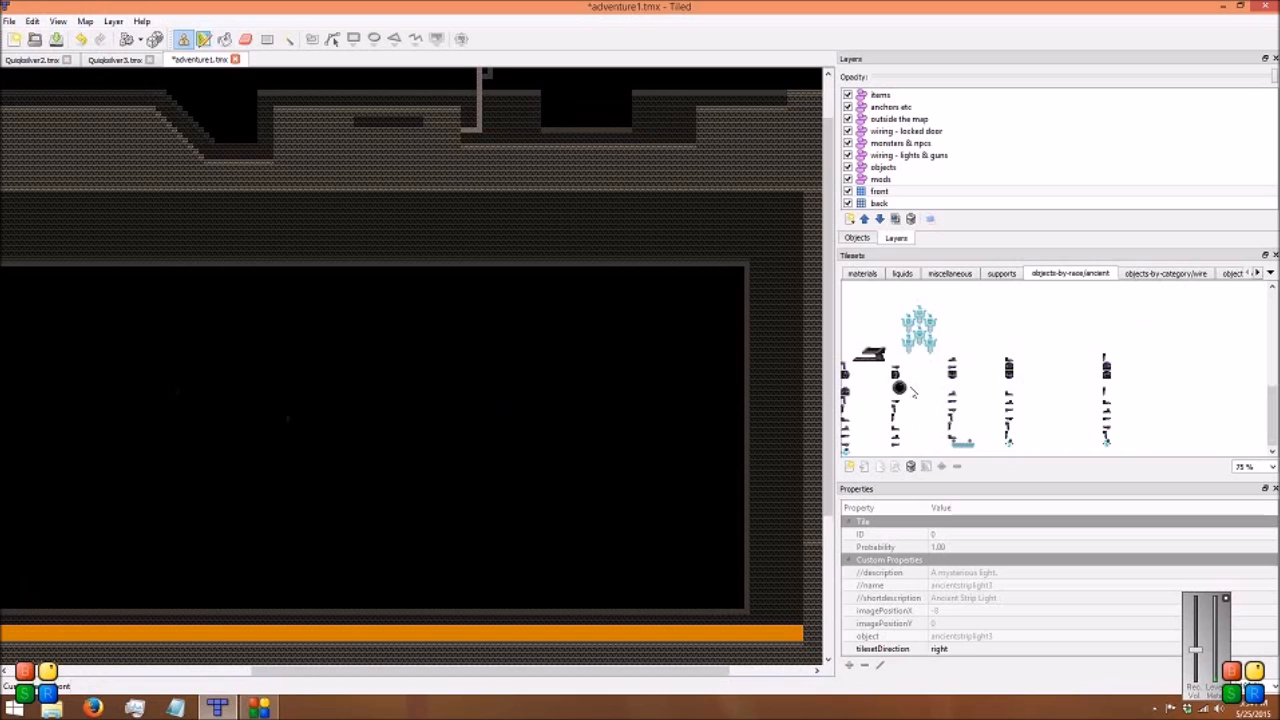
Enlarge the ancient tileset to 150 % and inspect the properties of the Ancient Ice Trap and Speed Booster tiles
ctrl+scroll(910, 390, up, 2)
scroll(941, 397, down, 2)
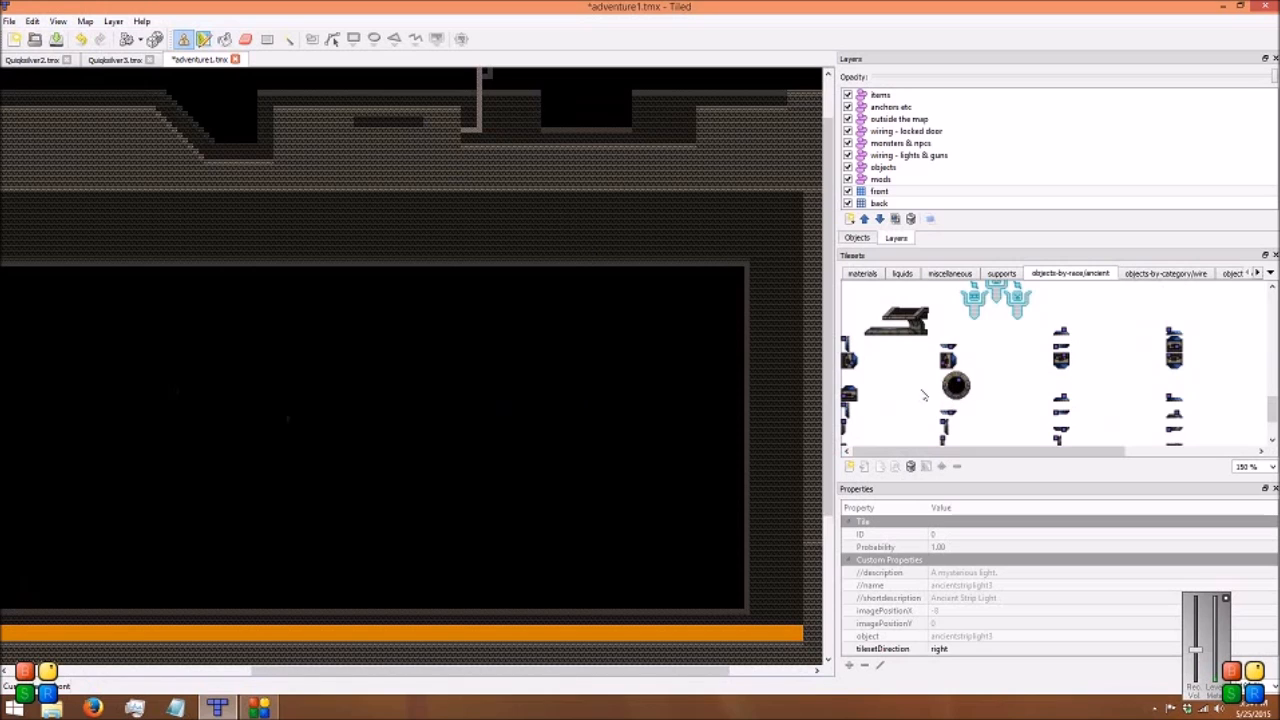
scroll(1002, 403, down, 2)
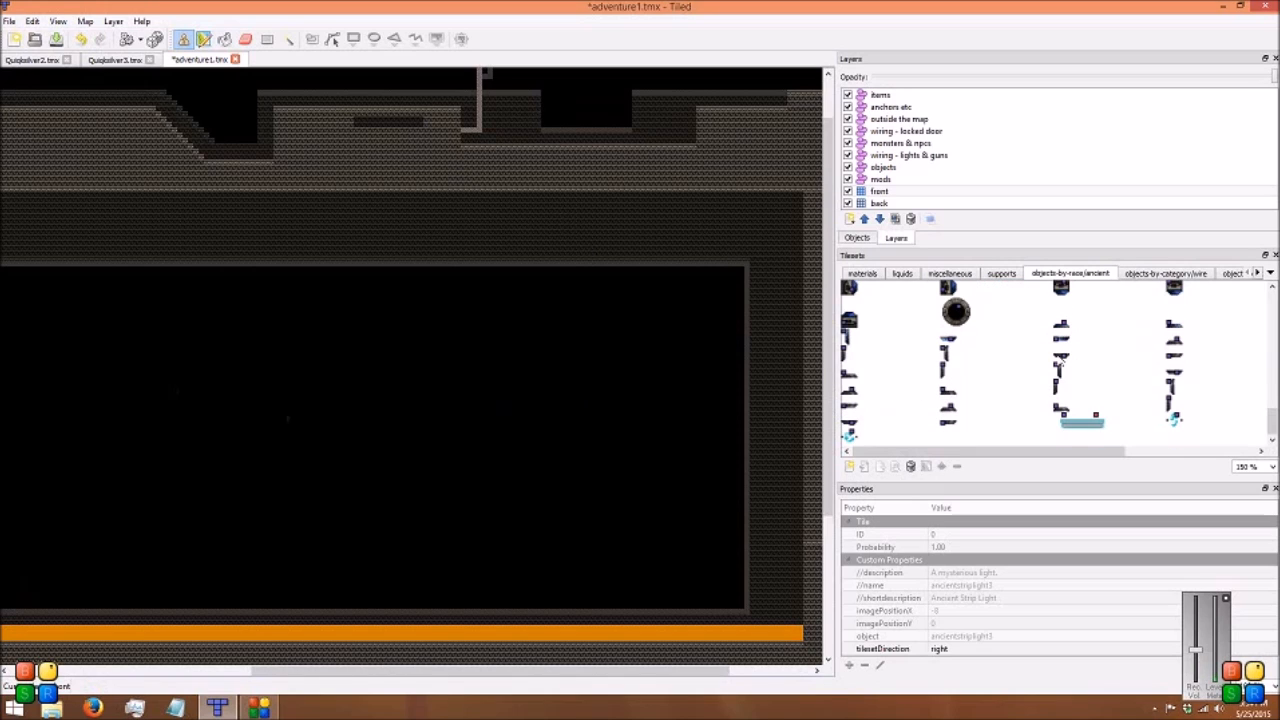
click(1062, 343)
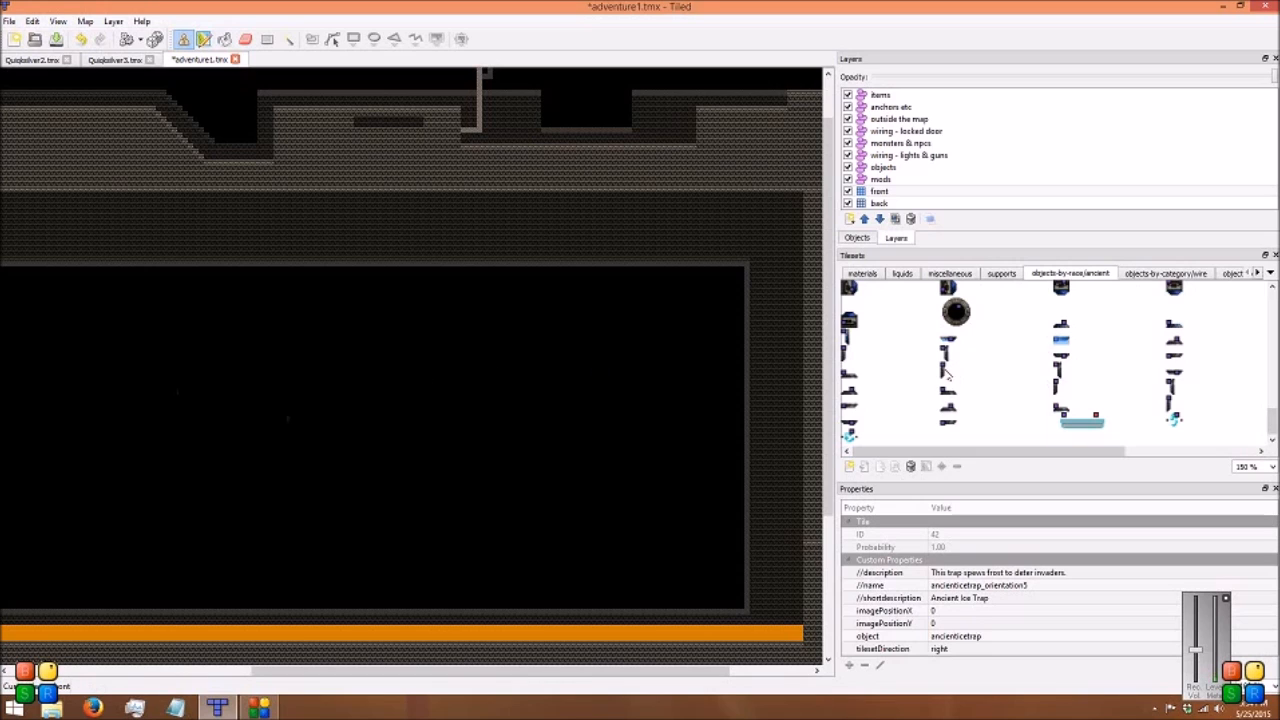
click(1059, 360)
click(1057, 379)
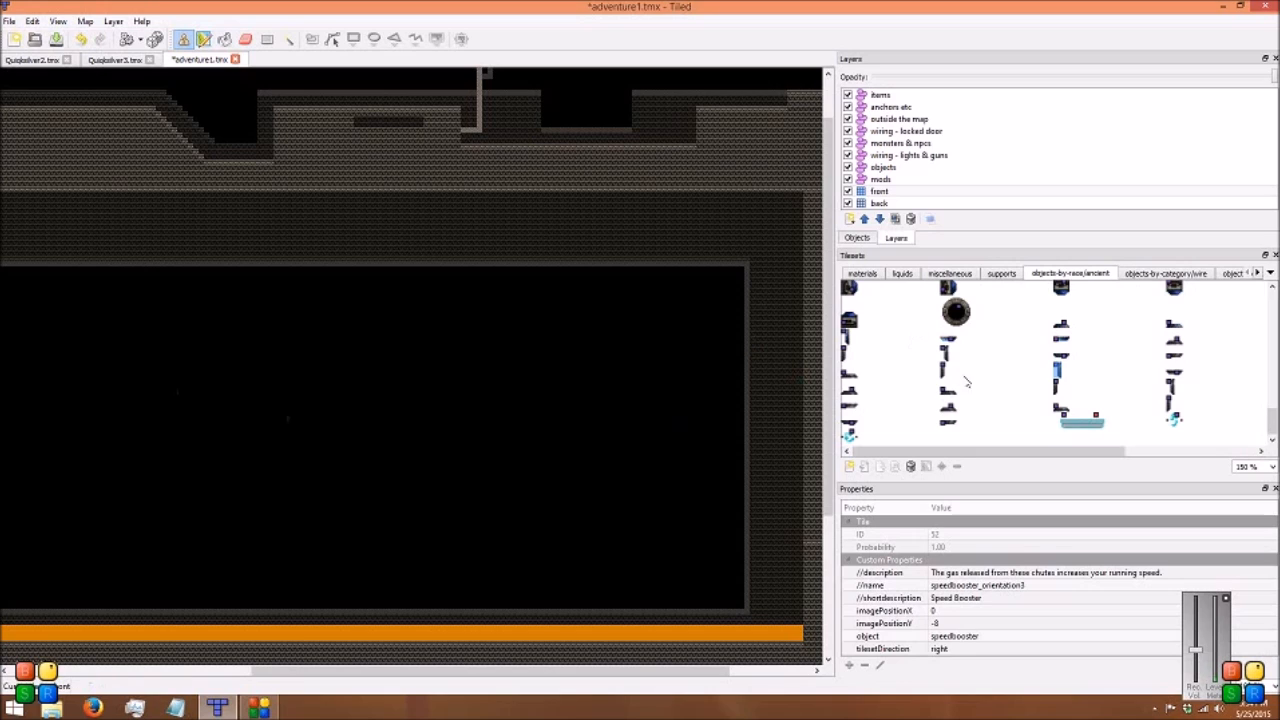
Stamp four Ancient Light Platform tiles on the front layer, in the dark brick band above the room's upper-left corner
click(1068, 418)
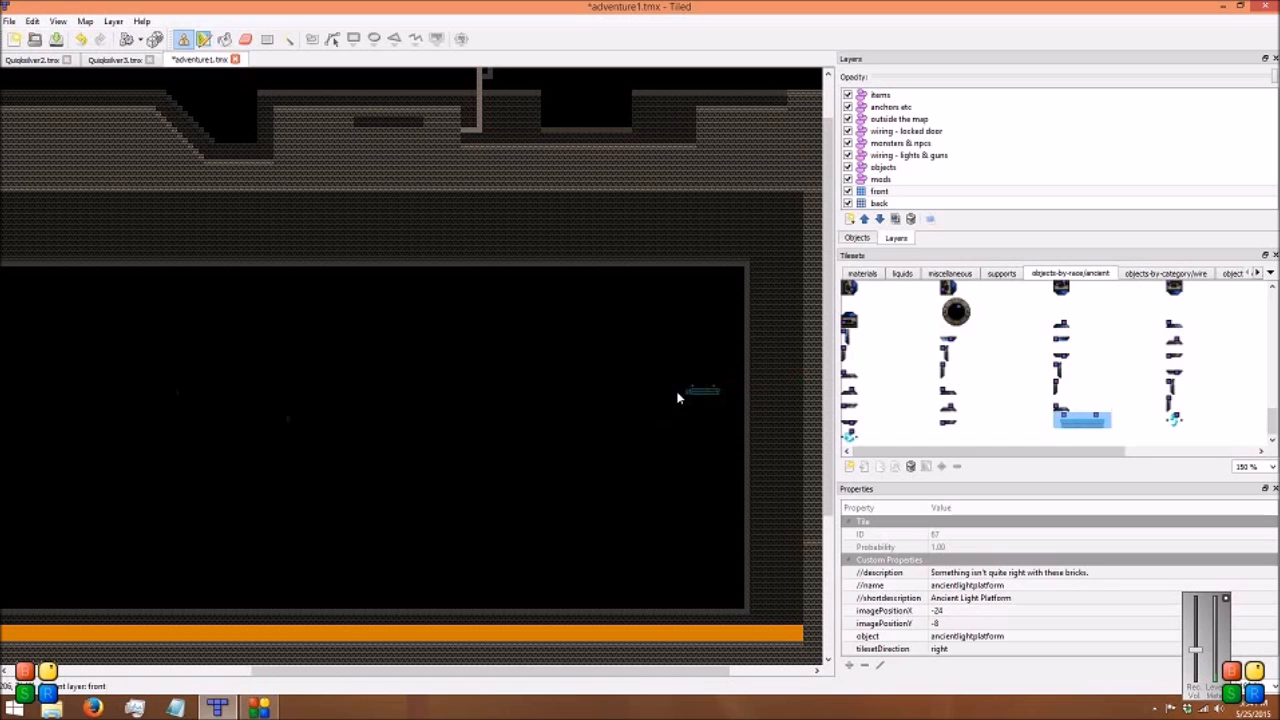
middle_drag(334, 371, 669, 394)
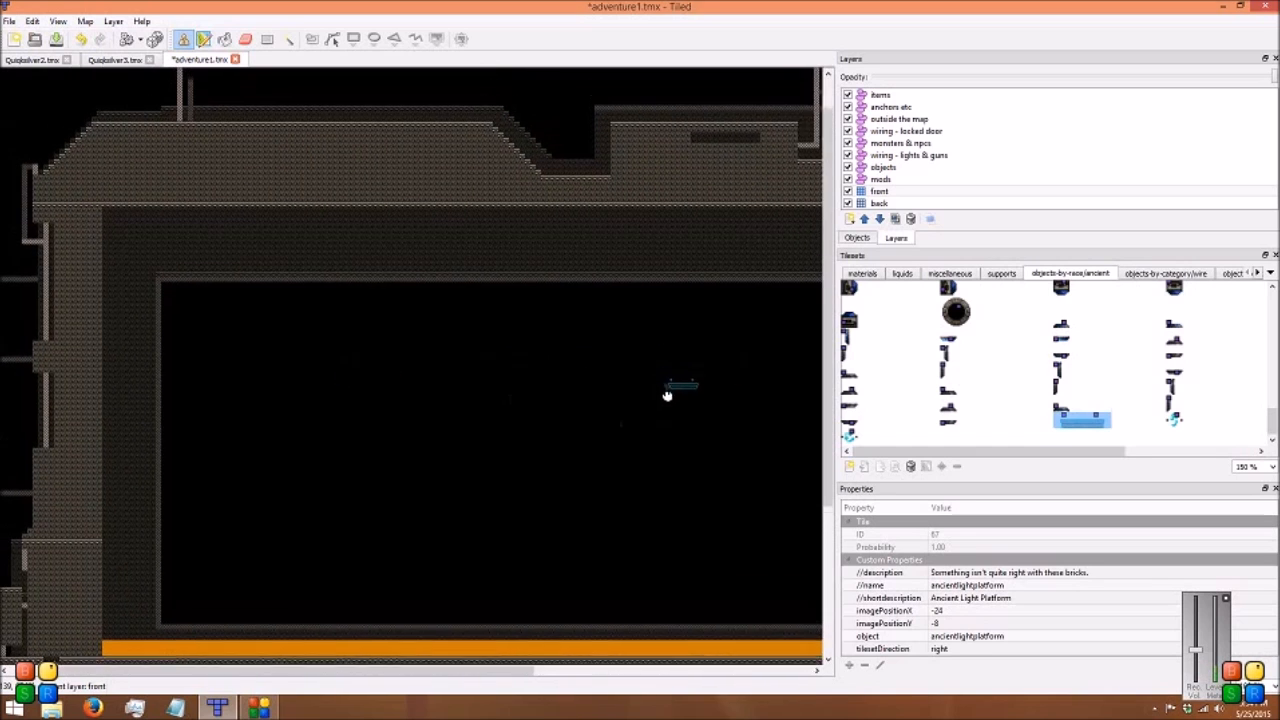
middle_drag(262, 369, 323, 398)
click(299, 293)
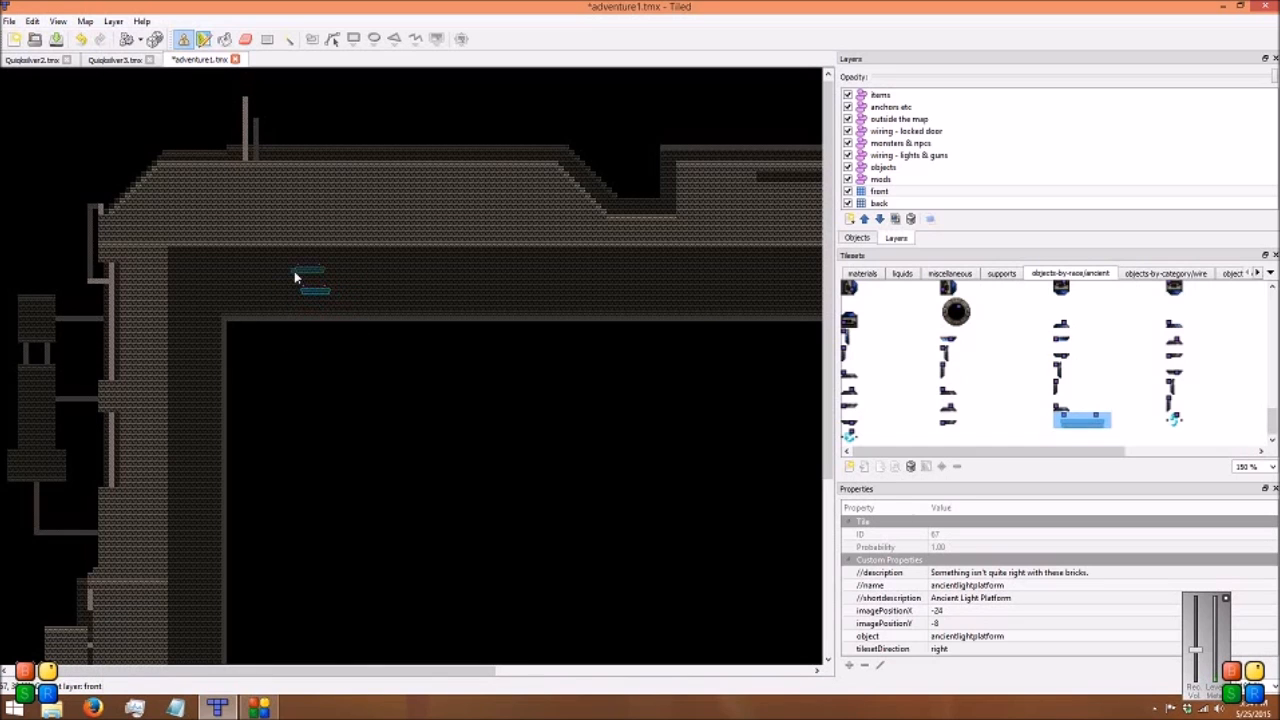
ctrl+scroll(294, 271, up, 2)
click(446, 306)
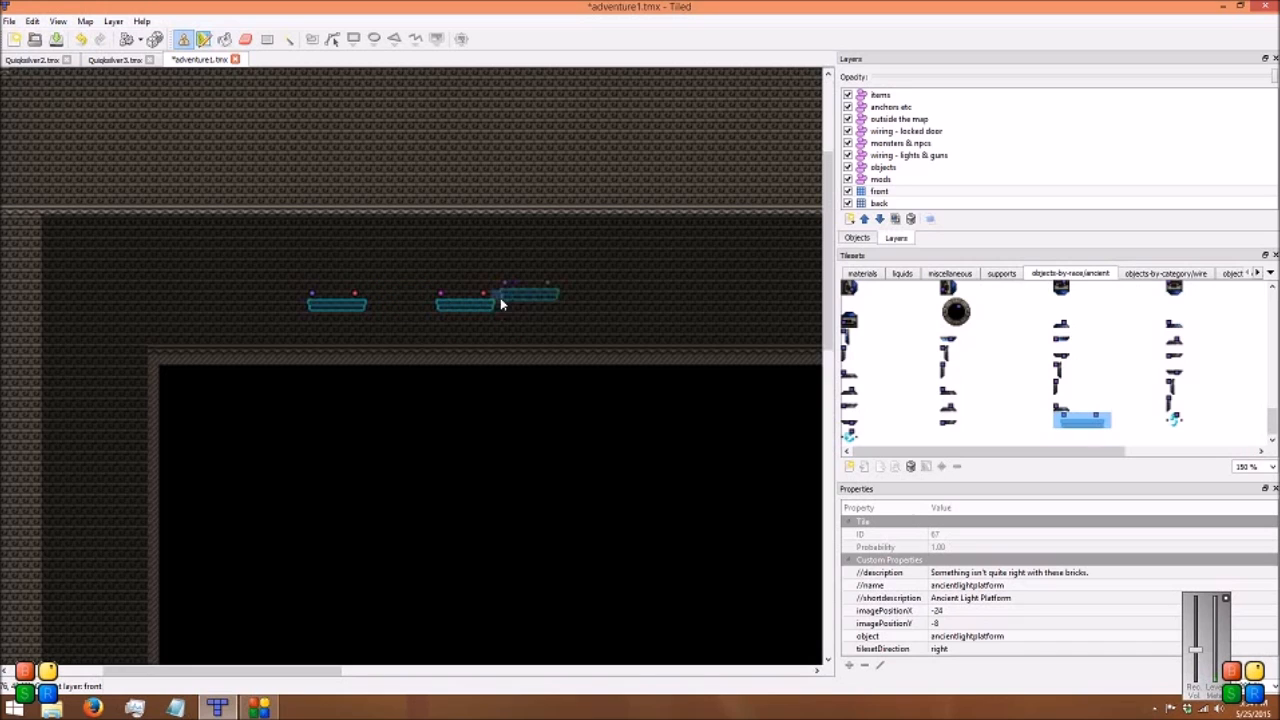
click(487, 315)
click(384, 305)
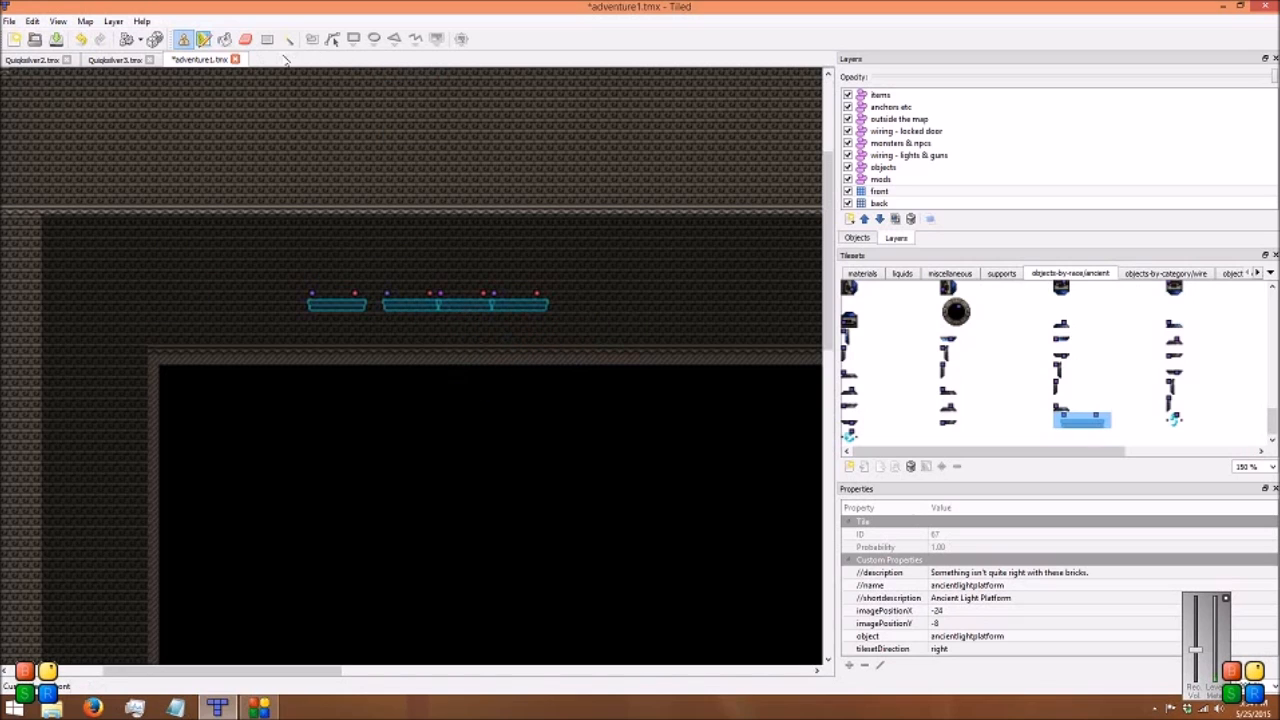
Try to select the stamped platforms as objects on the objects layer, and return to the front layer
click(935, 168)
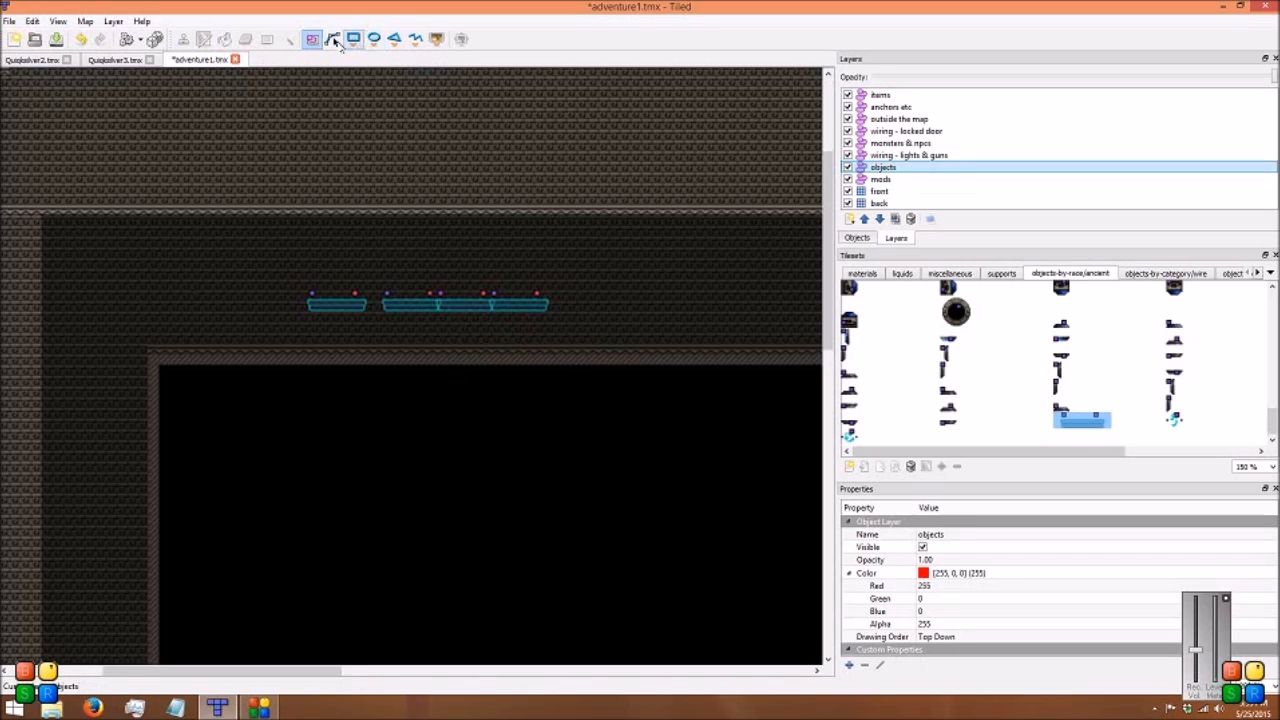
drag(609, 353, 203, 263)
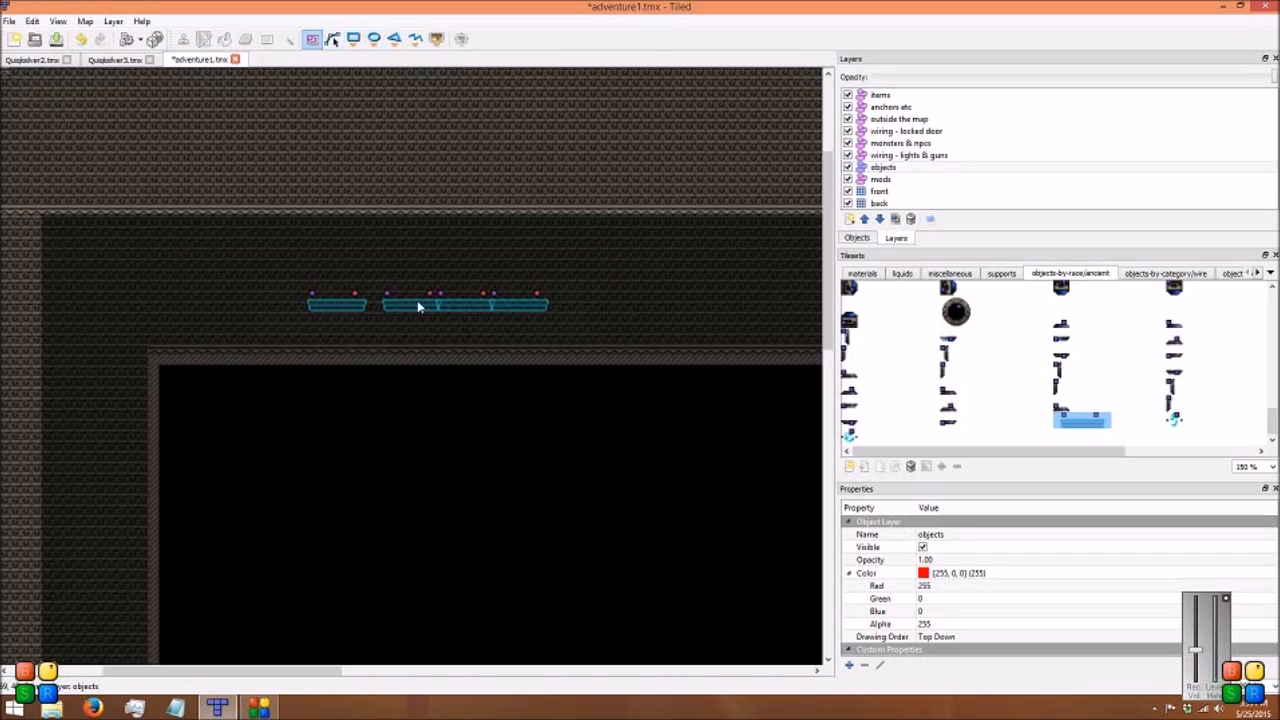
click(1014, 192)
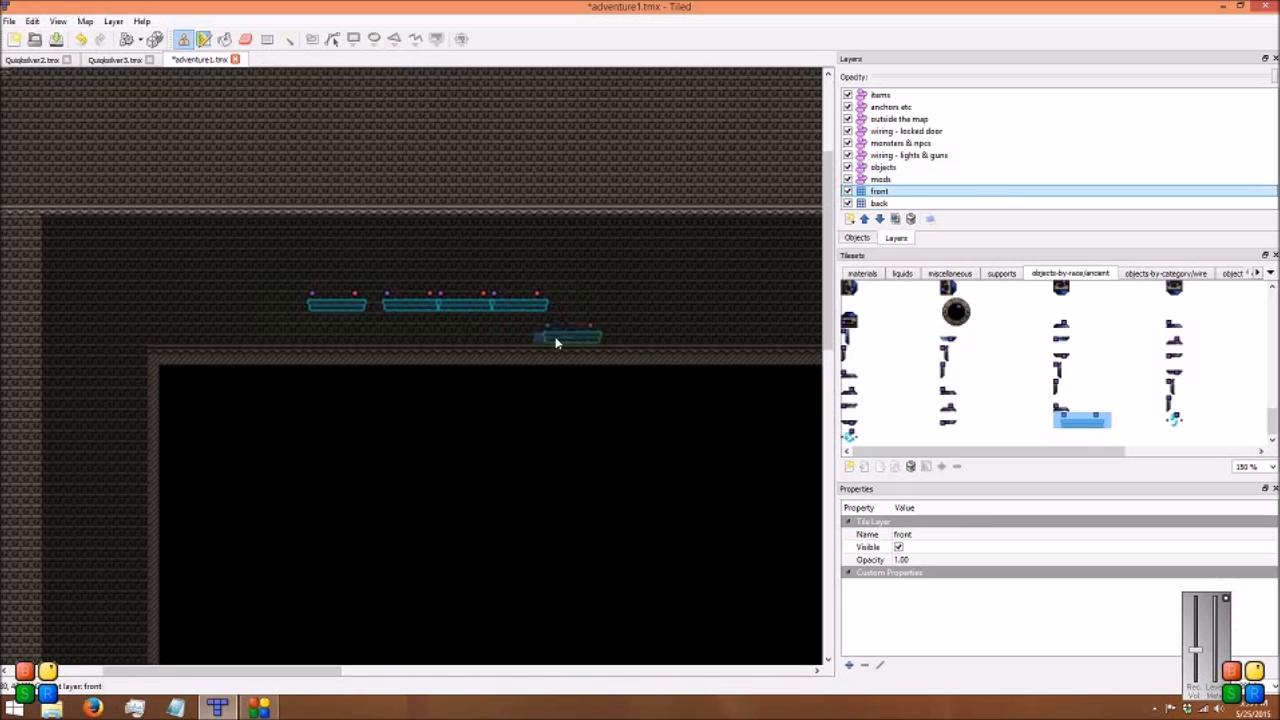
Undo all four platform stamps on the front layer
click(32, 21)
click(60, 34)
click(32, 21)
click(60, 34)
click(32, 21)
click(60, 34)
click(32, 21)
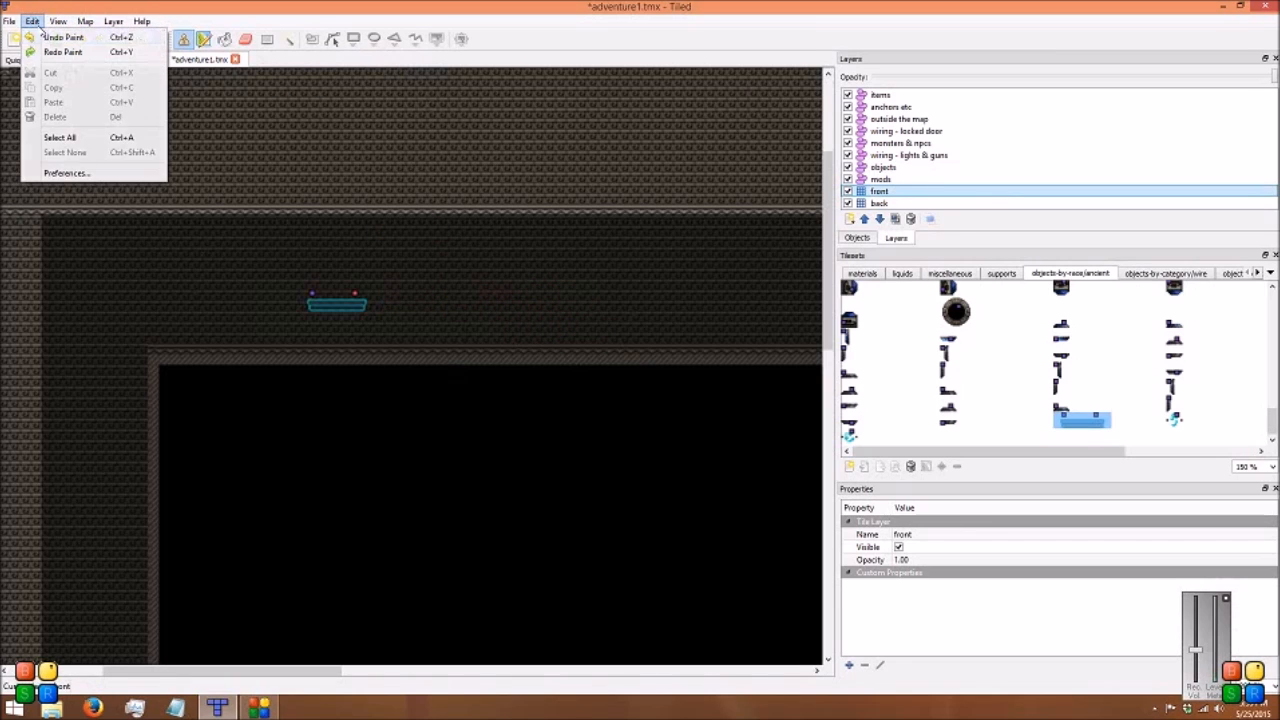
click(60, 34)
Review the room's right side and examine the ancient tileset's lamps, traps and boosters enlarged to 200 %
middle_drag(550, 472, 302, 266)
middle_drag(697, 511, 282, 302)
middle_drag(592, 434, 291, 420)
scroll(918, 408, up, 3)
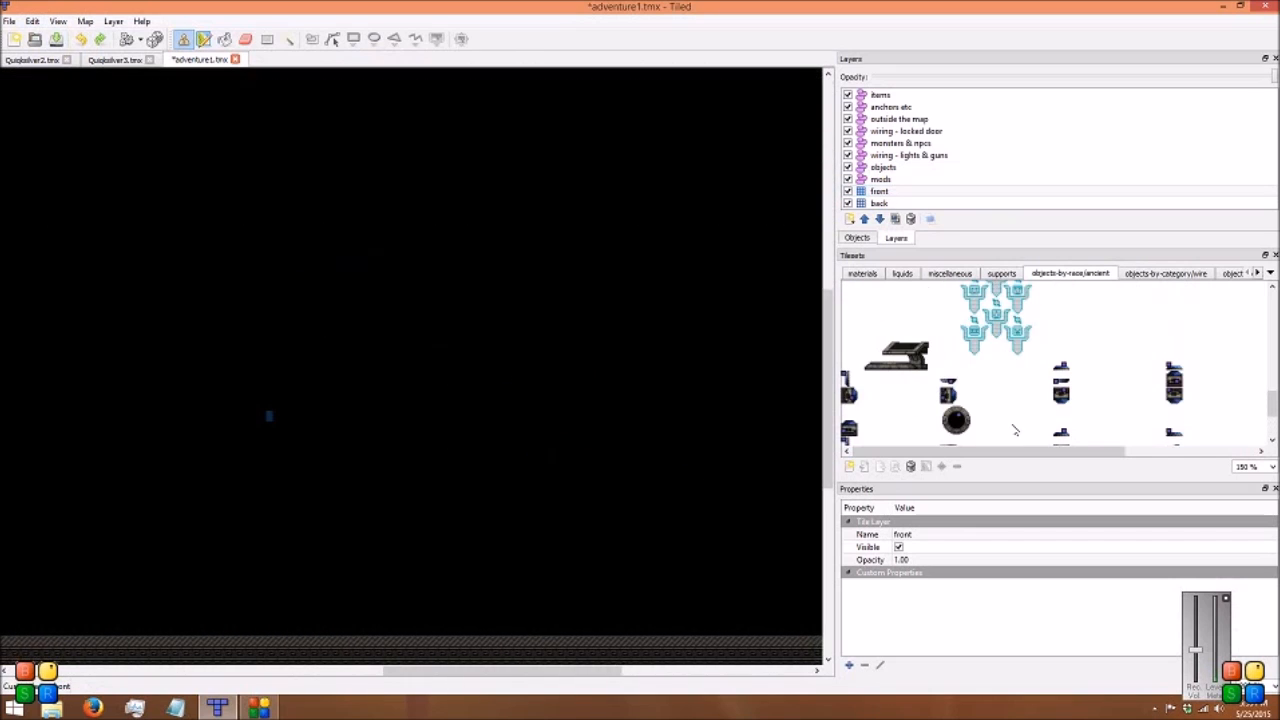
scroll(1014, 430, down, 1)
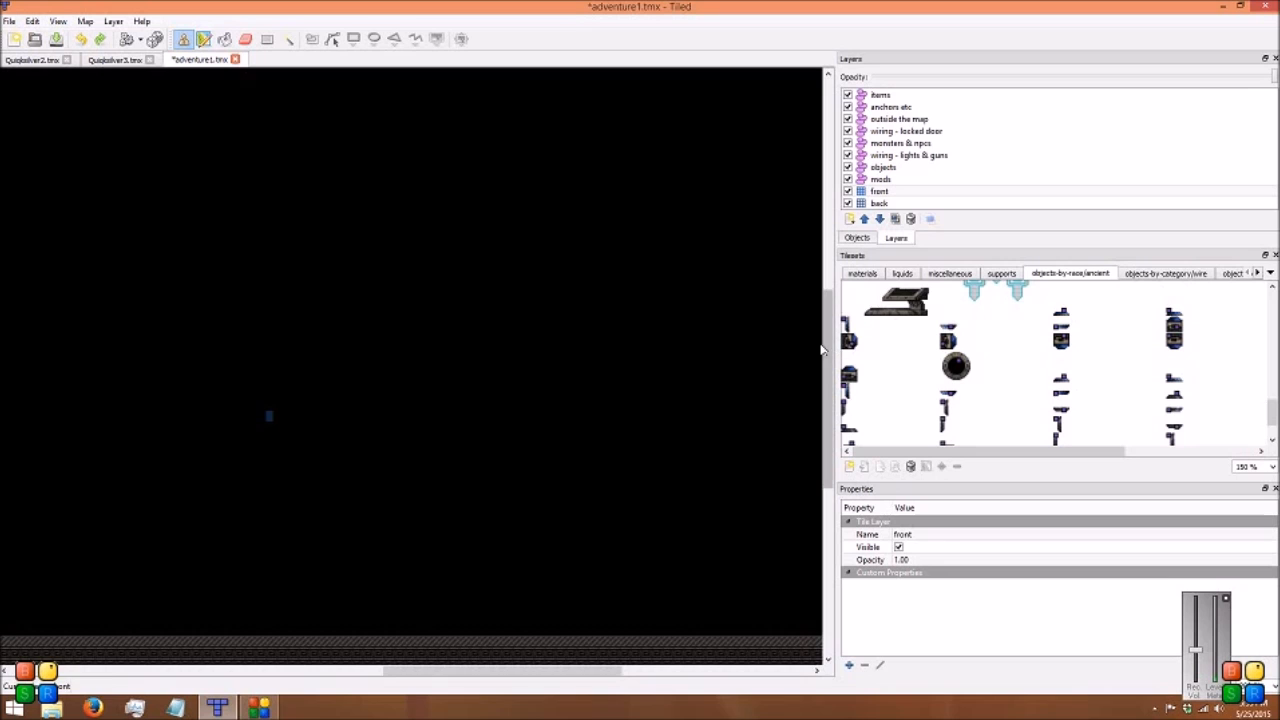
ctrl+scroll(613, 430, down, 5)
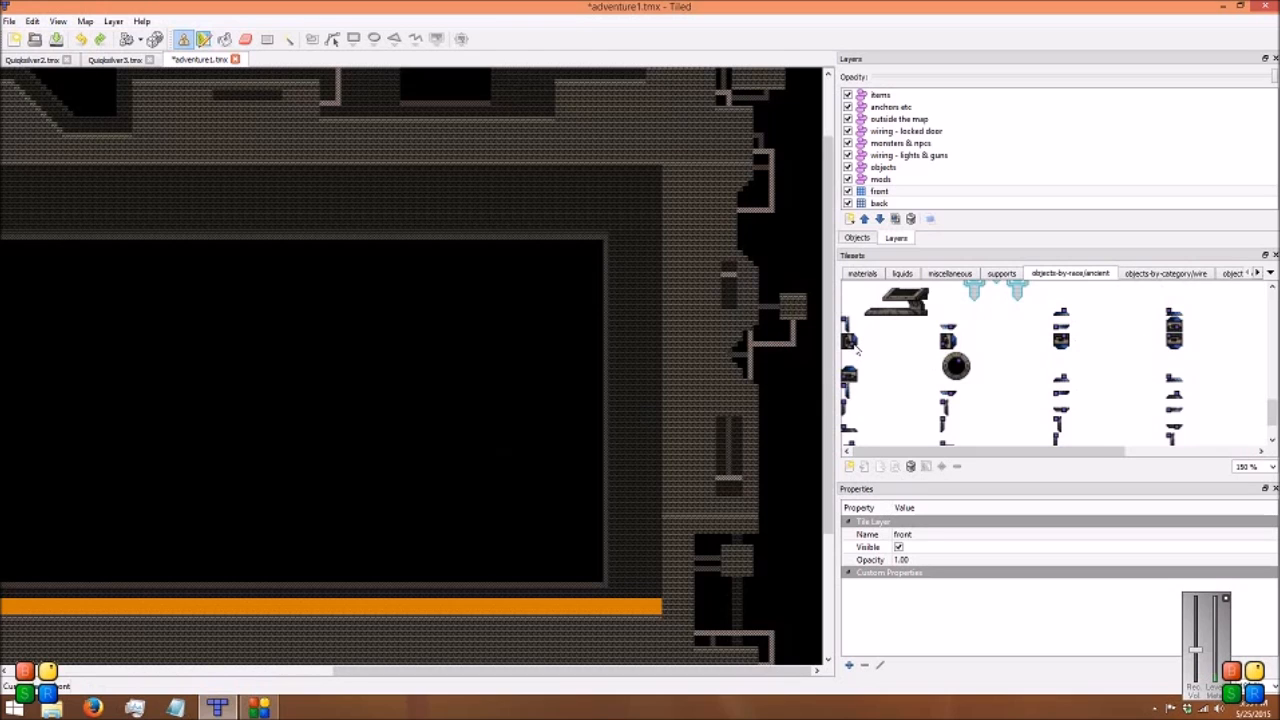
ctrl+scroll(864, 344, up, 1)
scroll(912, 378, down, 1)
scroll(912, 379, up, 3)
scroll(912, 380, down, 4)
scroll(913, 384, down, 3)
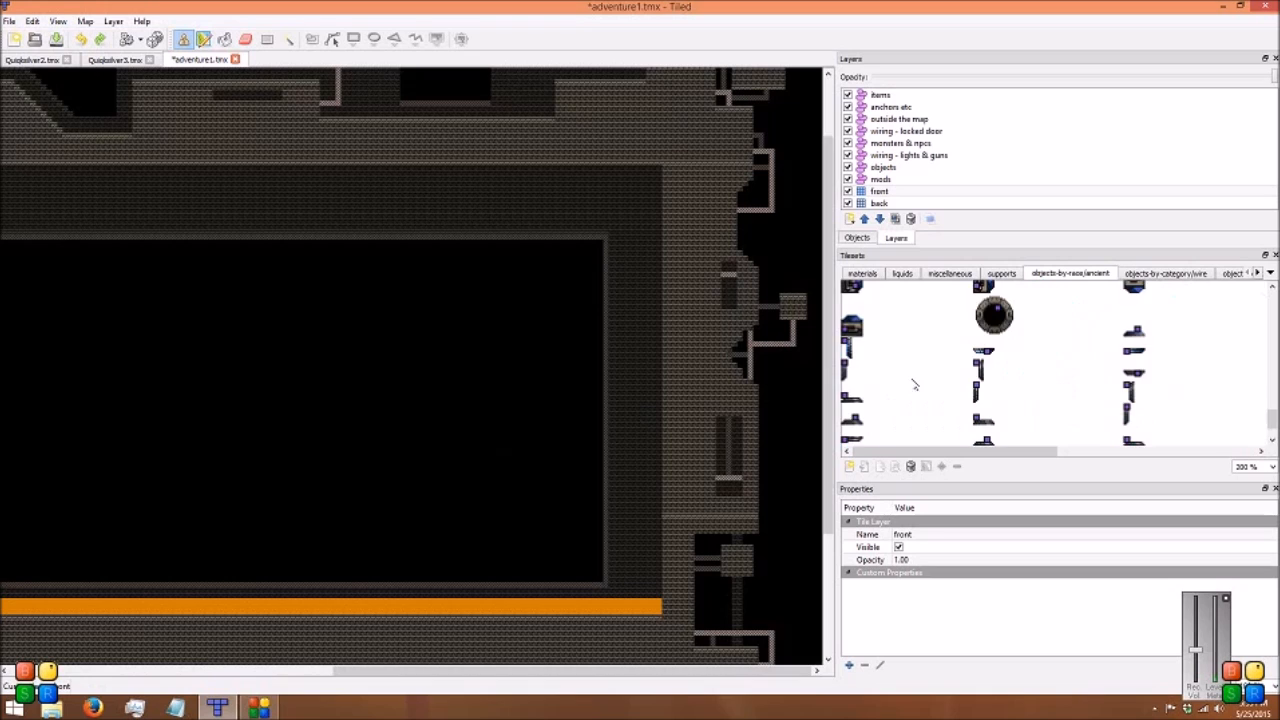
Compare the Ancient Crystal Trap orientations in the ancient tileset and pick the ancientcrystaltrap_orientation4 tile
click(859, 330)
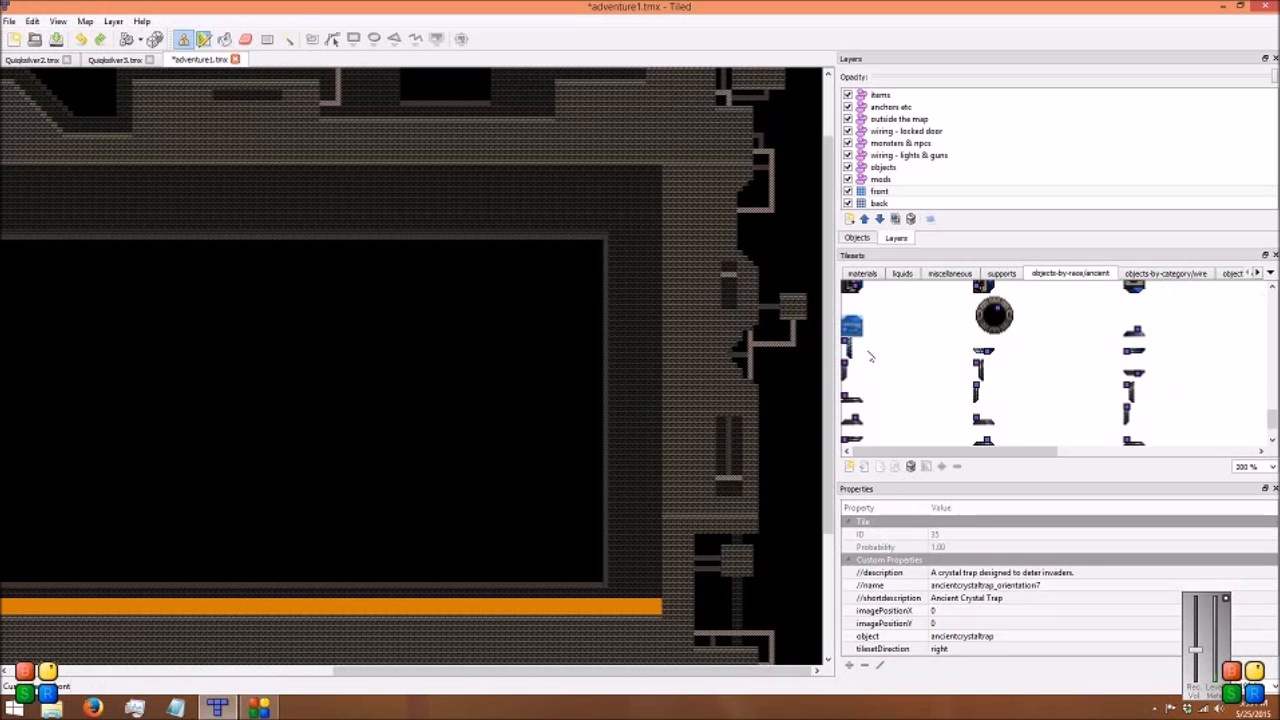
scroll(848, 345, up, 1)
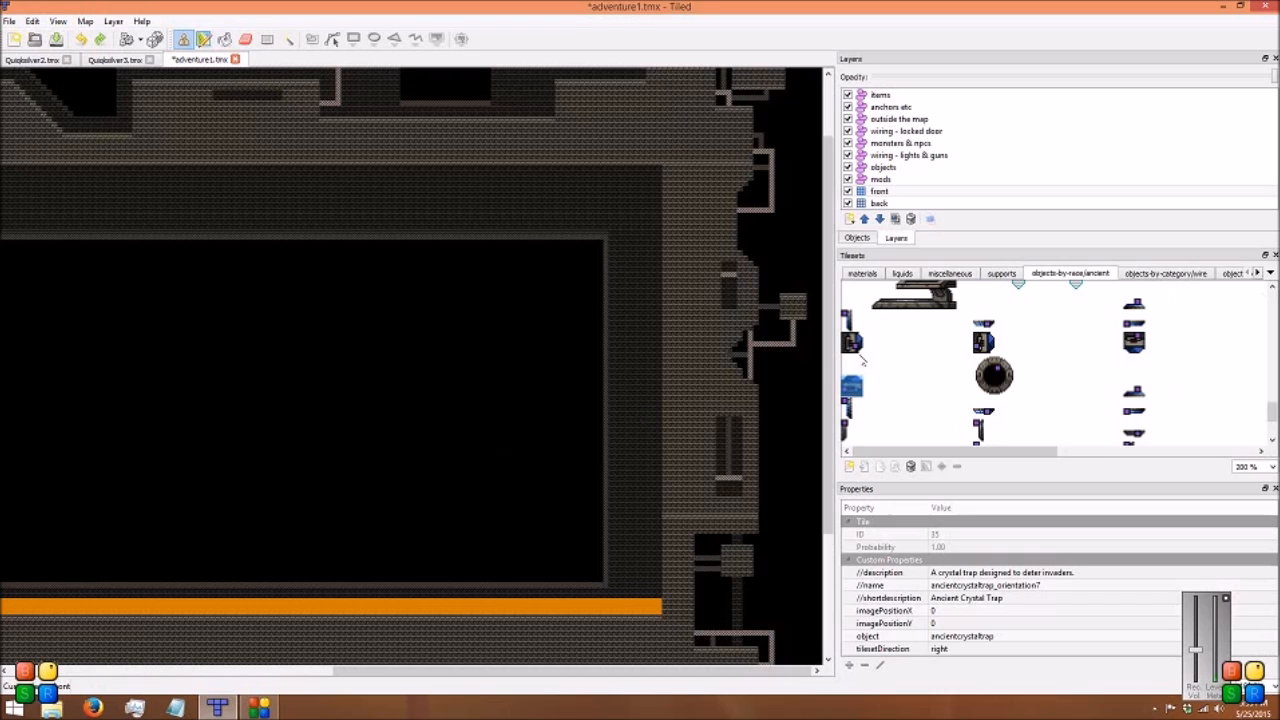
click(983, 344)
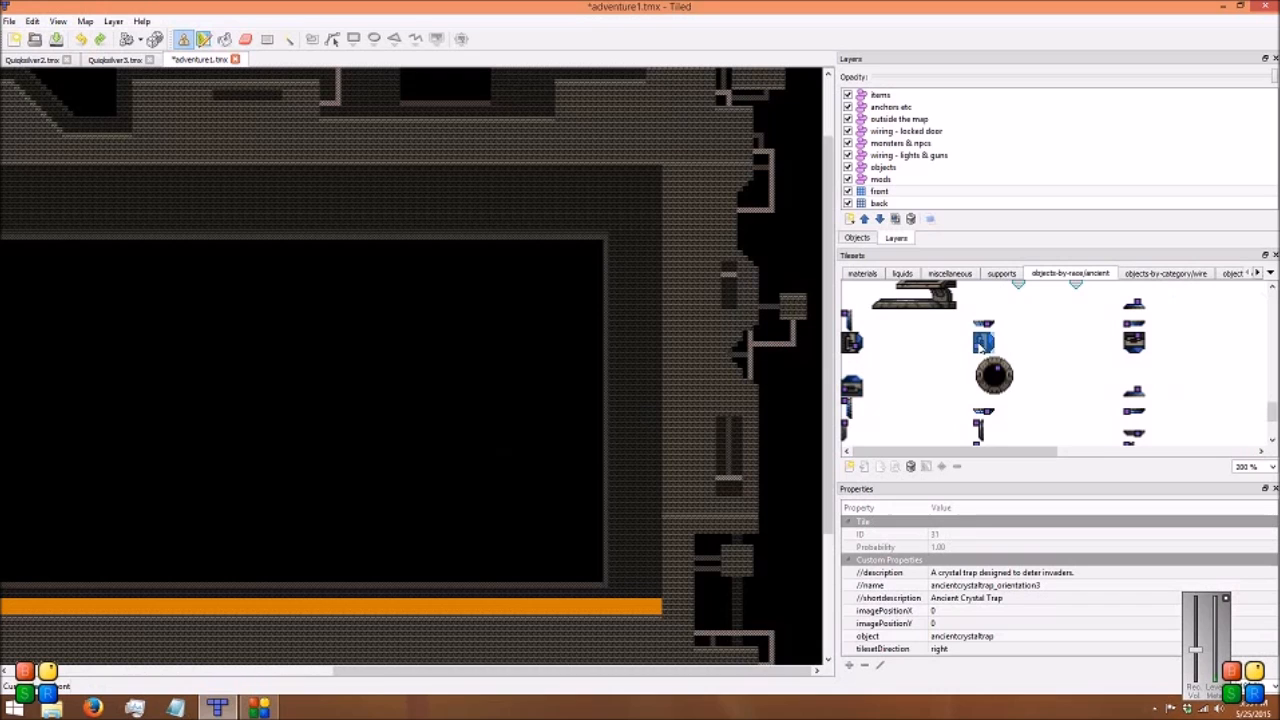
click(852, 343)
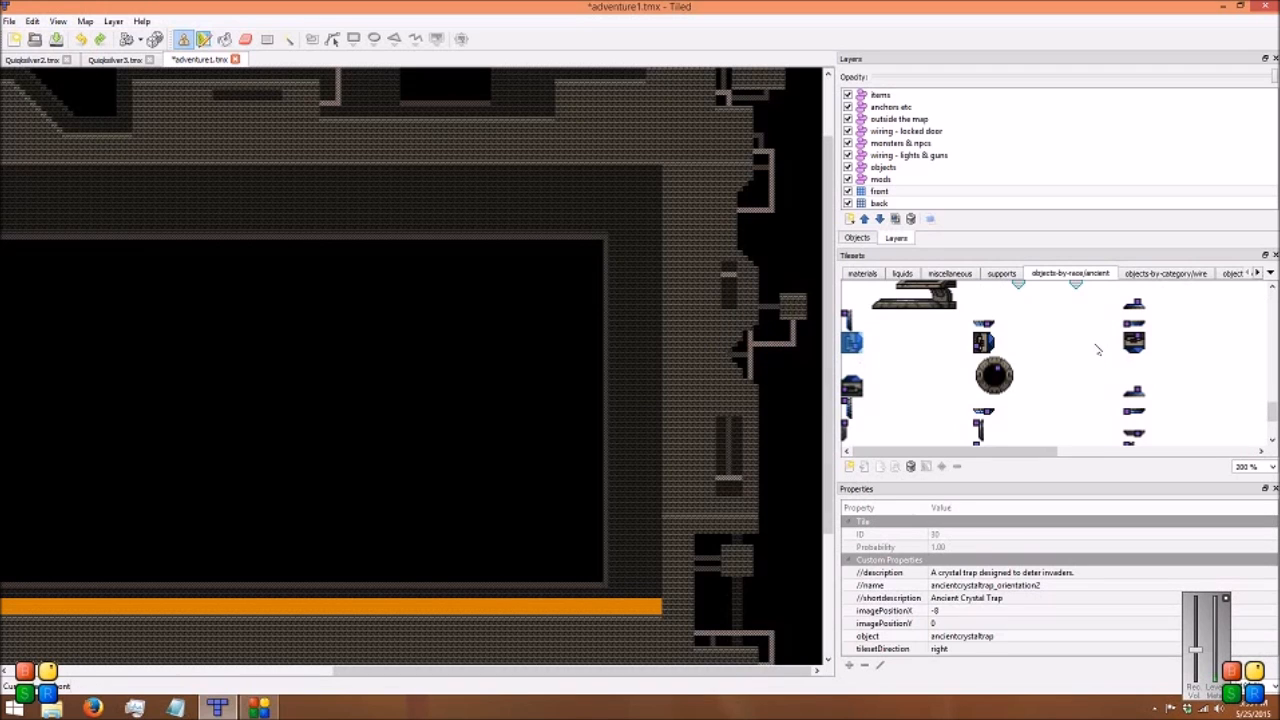
click(1135, 342)
scroll(955, 395, right, 1)
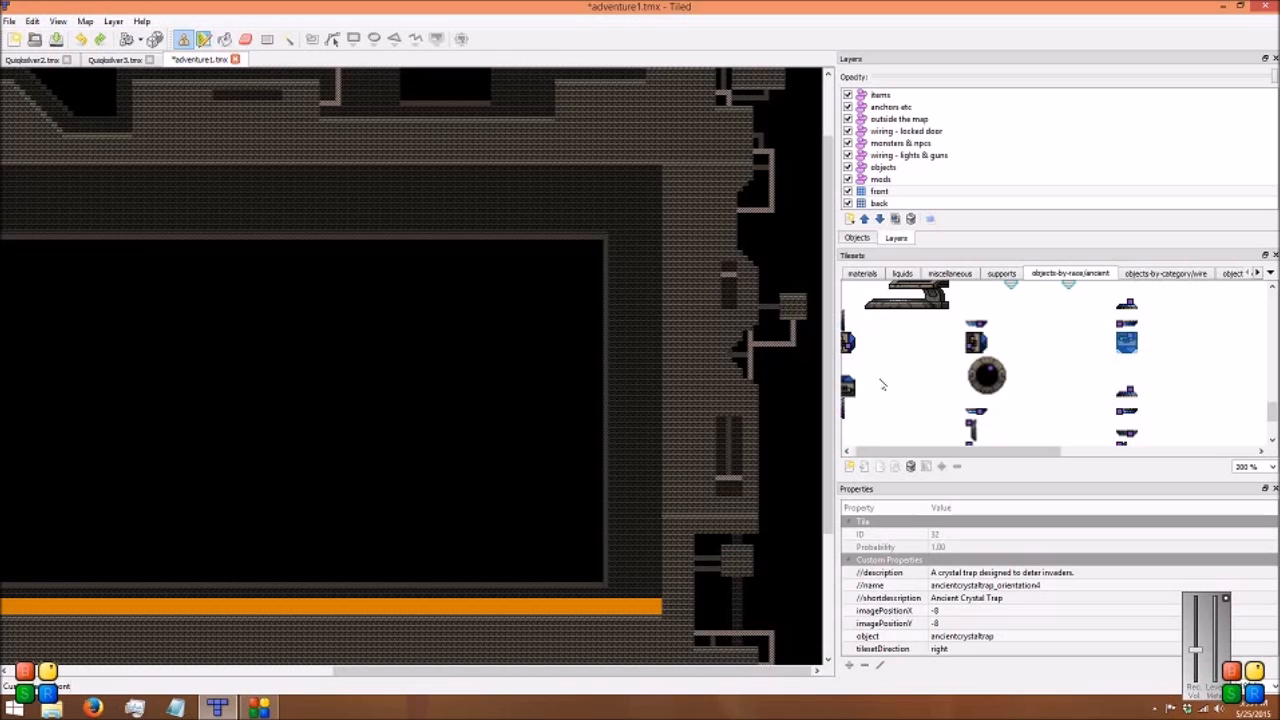
scroll(905, 455, left, 1)
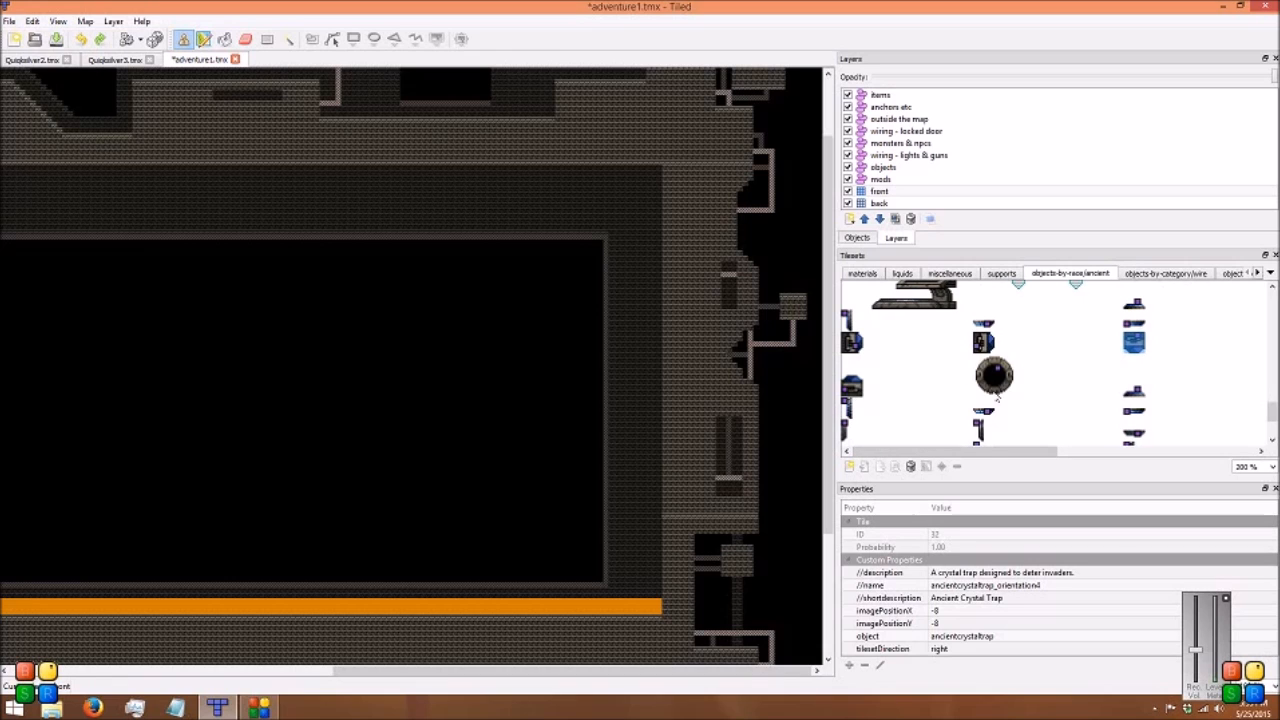
scroll(1066, 415, up, 1)
scroll(950, 440, down, 1)
scroll(978, 438, up, 3)
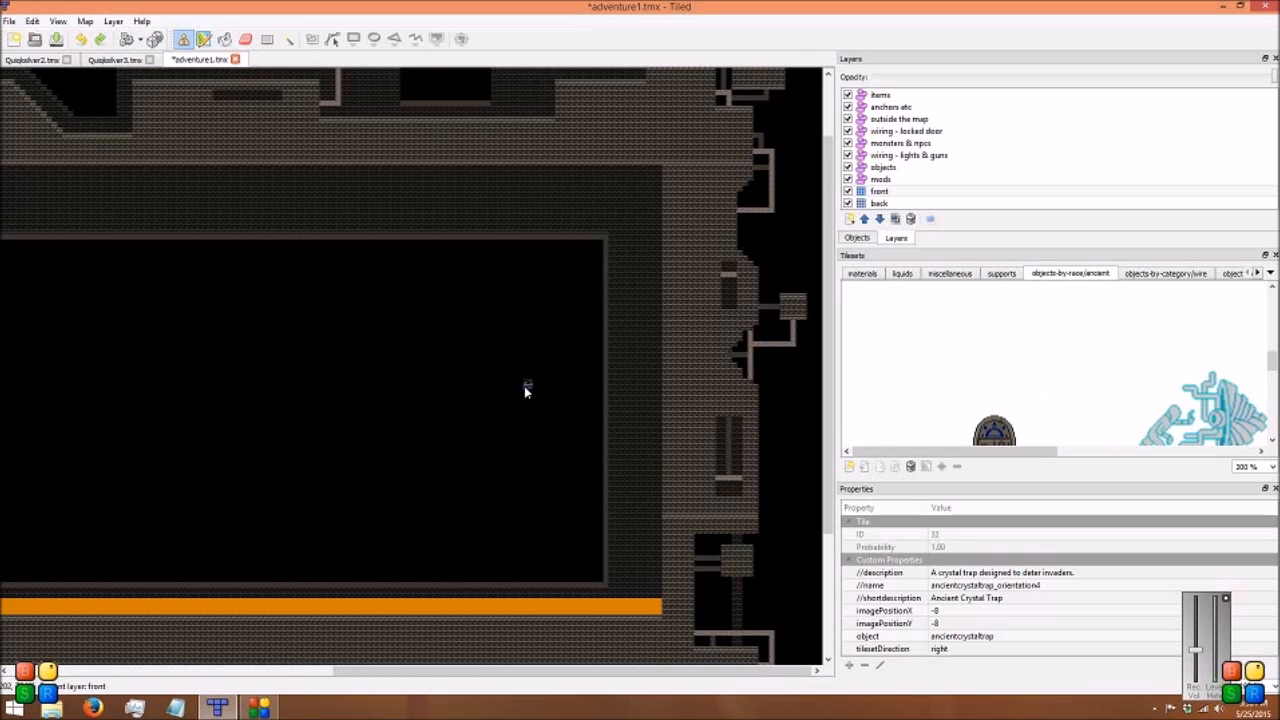
Stamp one Ancient Crystal Trap on the front layer, directly beneath the light trim along the large room's ceiling
middle_drag(537, 391, 765, 395)
middle_drag(286, 349, 434, 381)
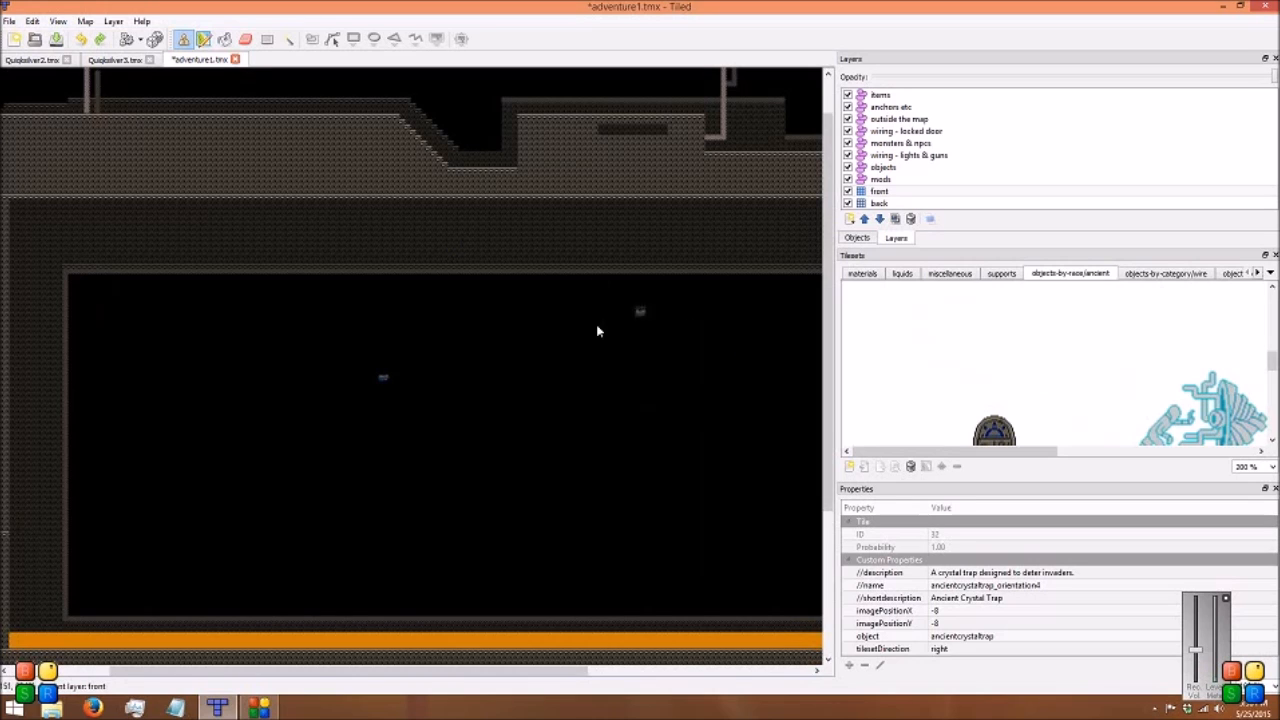
drag(379, 379, 657, 271)
ctrl+scroll(436, 212, up, 4)
click(435, 212)
middle_drag(477, 191, 489, 349)
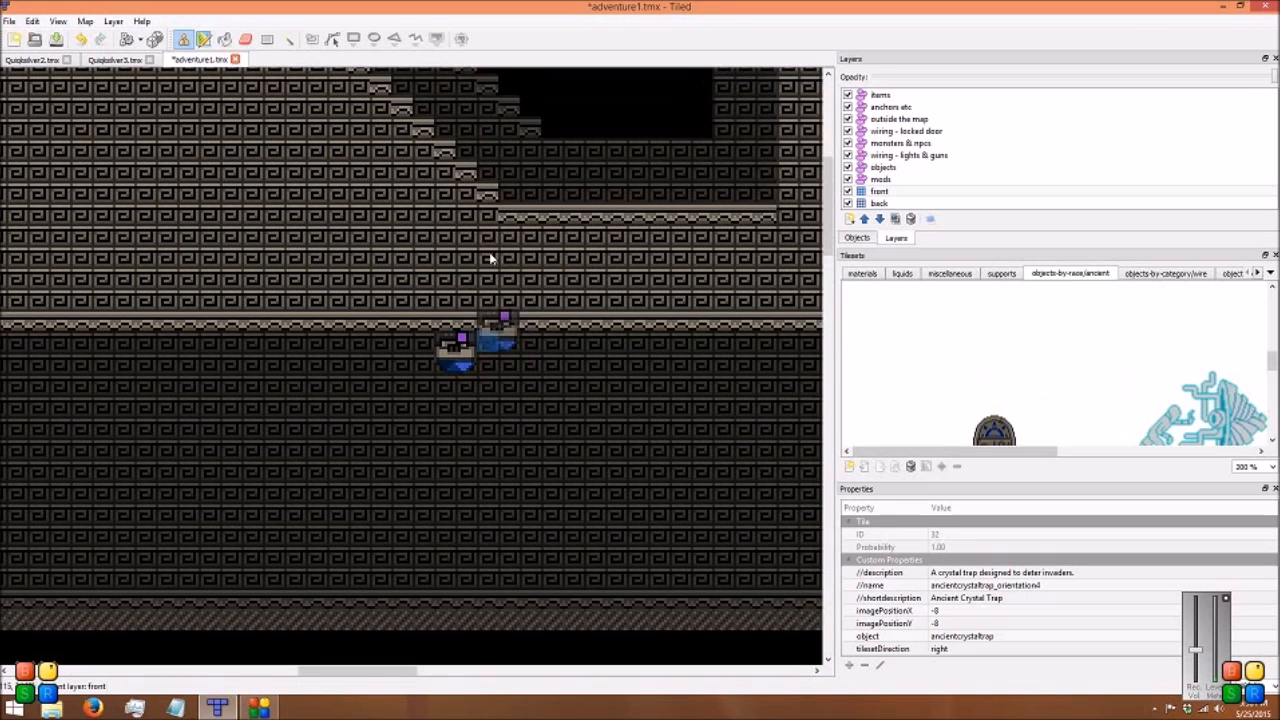
Draw a wire polyline on the wiring - lights & guns layer from the crystal trap up into the recess above the ceiling
click(1000, 156)
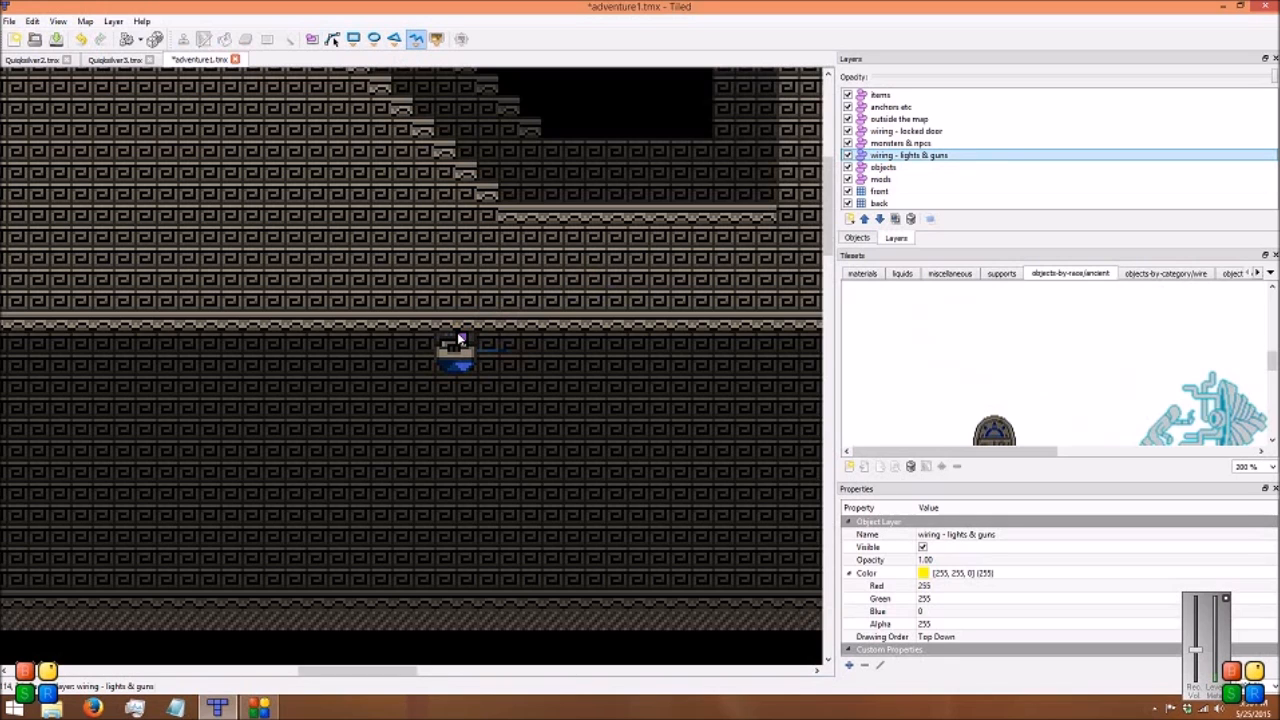
click(458, 334)
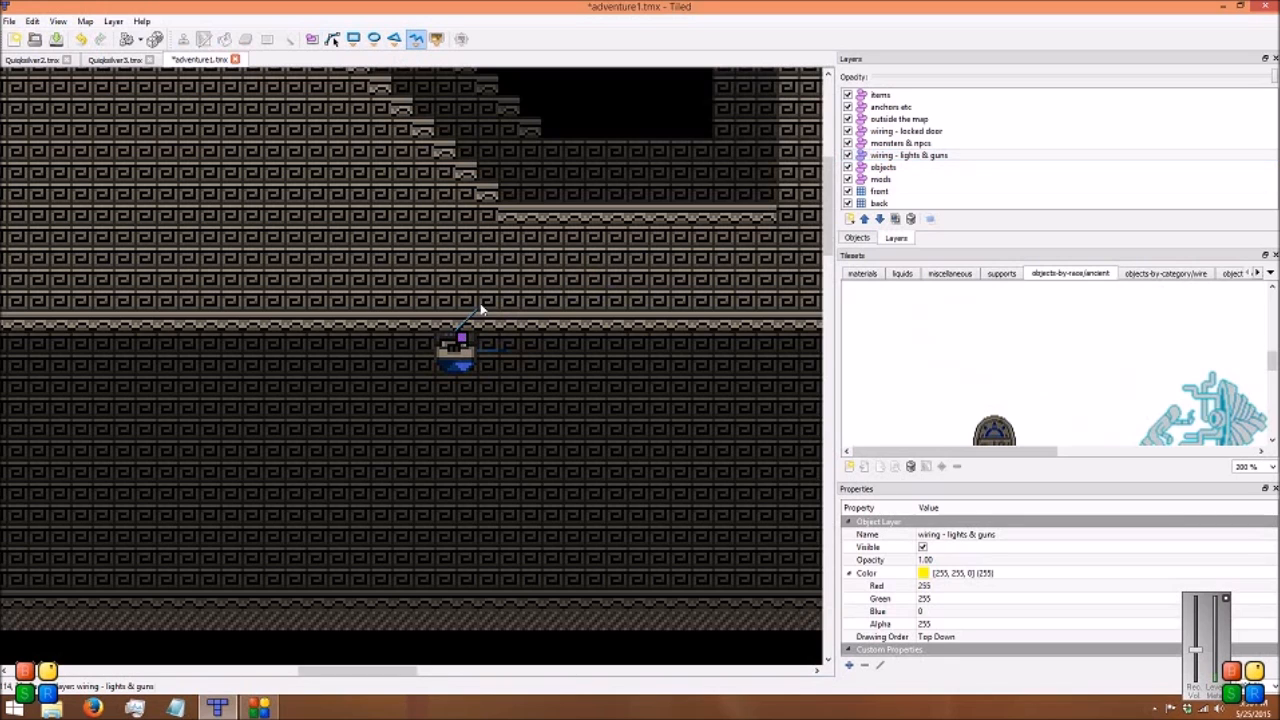
click(668, 164)
right_click(668, 164)
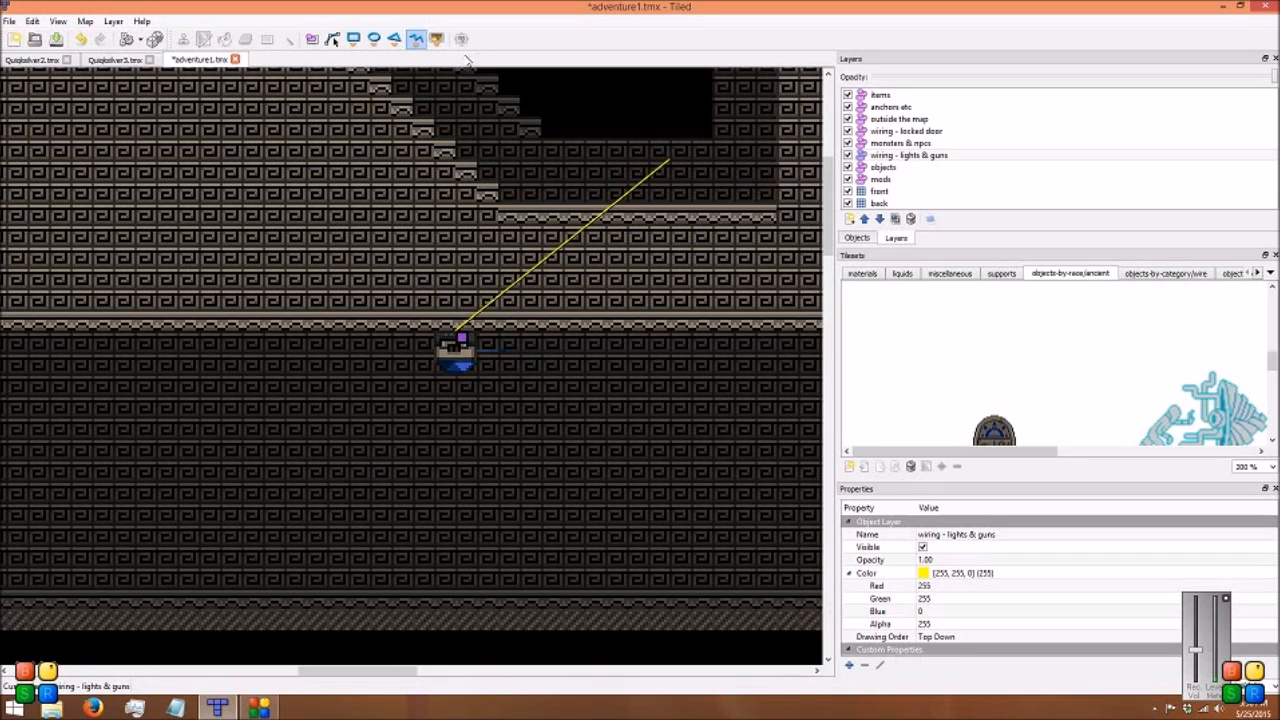
Select the wire running from the crystal trap and delete it
click(312, 38)
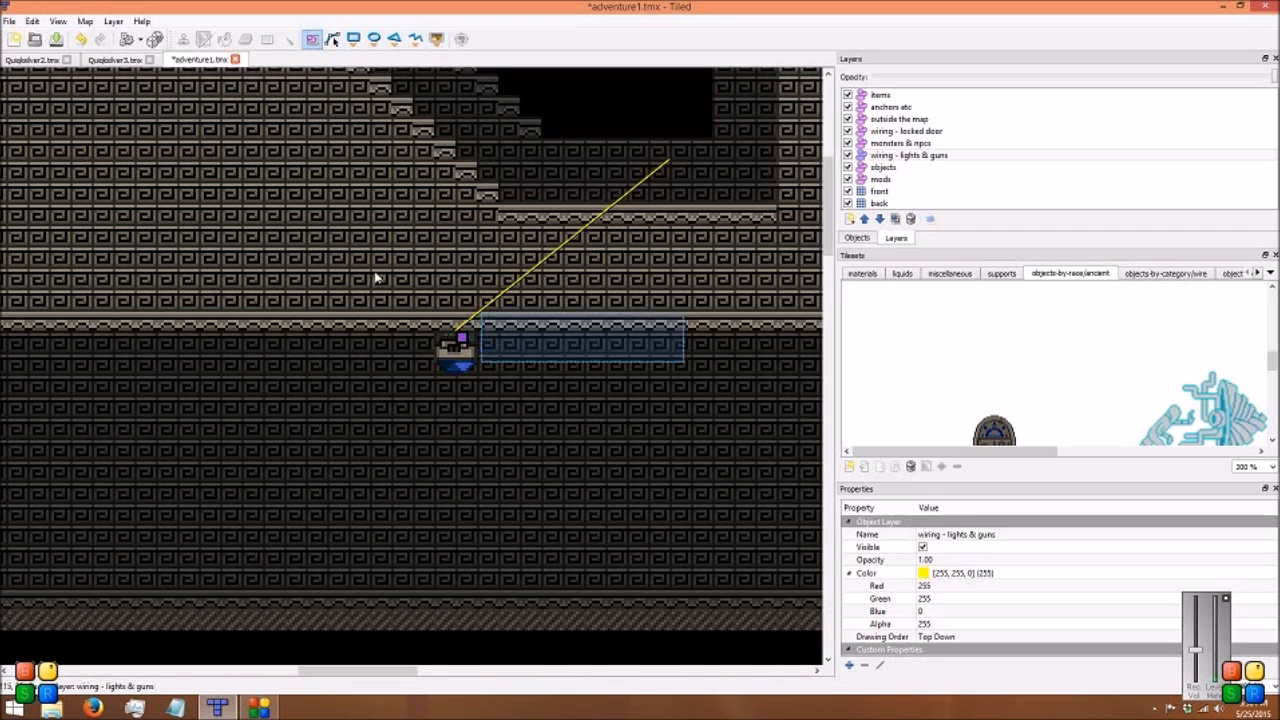
drag(686, 360, 463, 280)
right_click(532, 274)
click(578, 299)
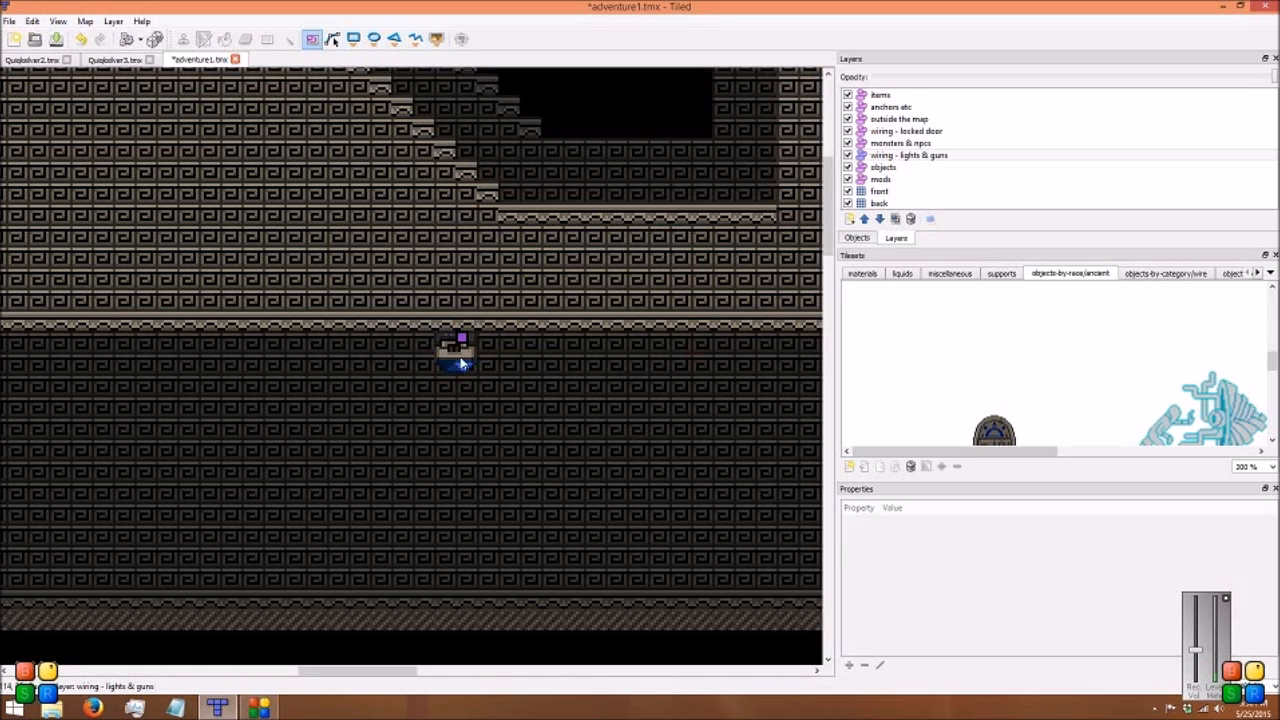
Erase the crystal trap beneath the ceiling trim from the front layer
click(1037, 191)
click(246, 38)
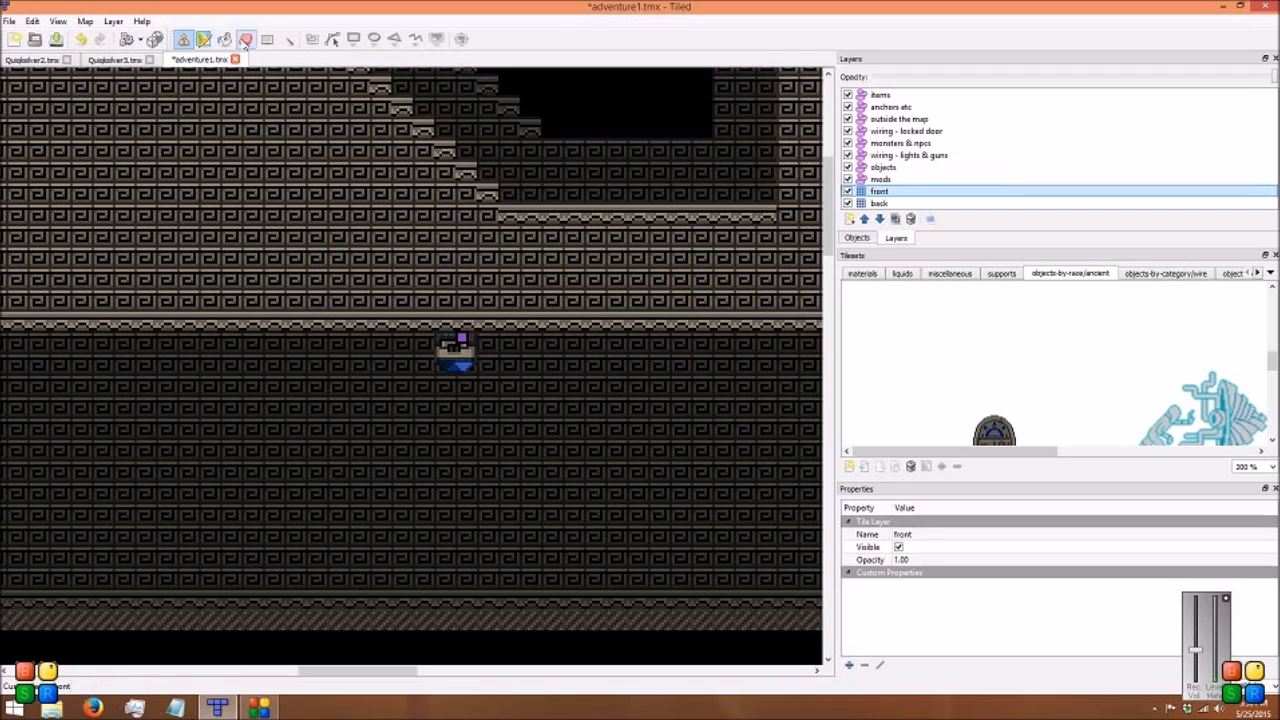
click(448, 359)
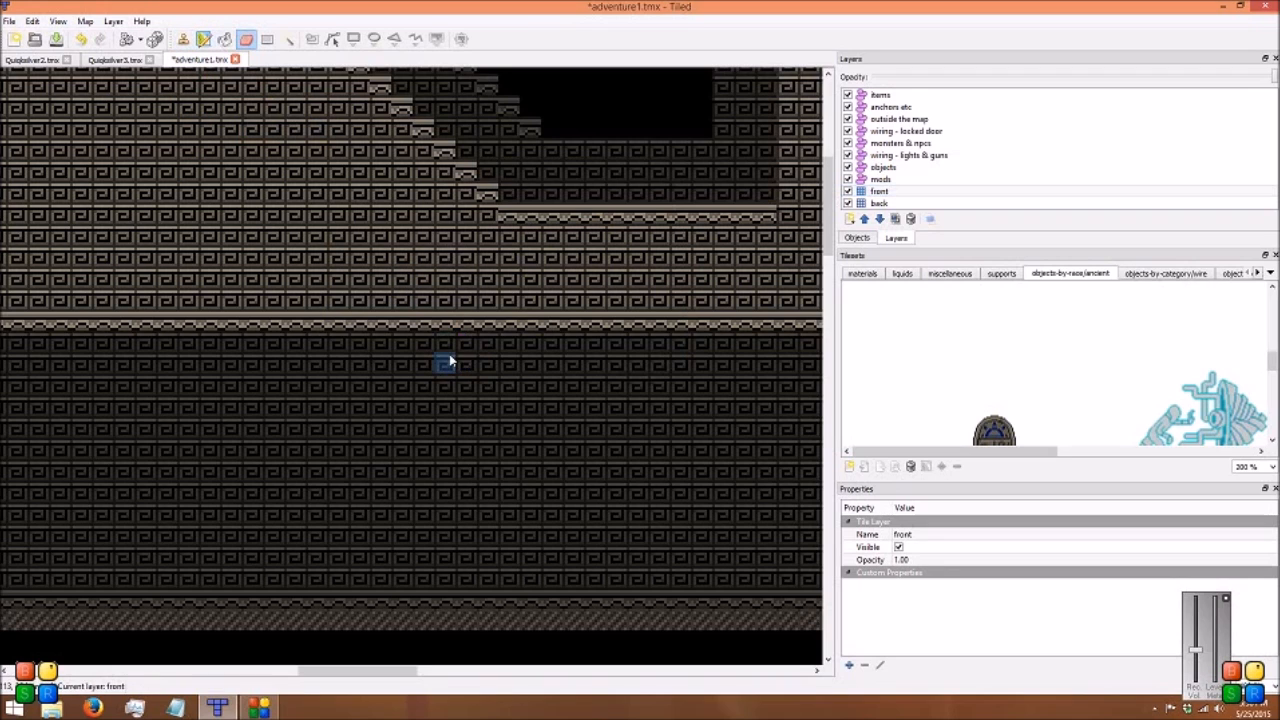
Make the objects layer active and look over the entire large room
click(997, 169)
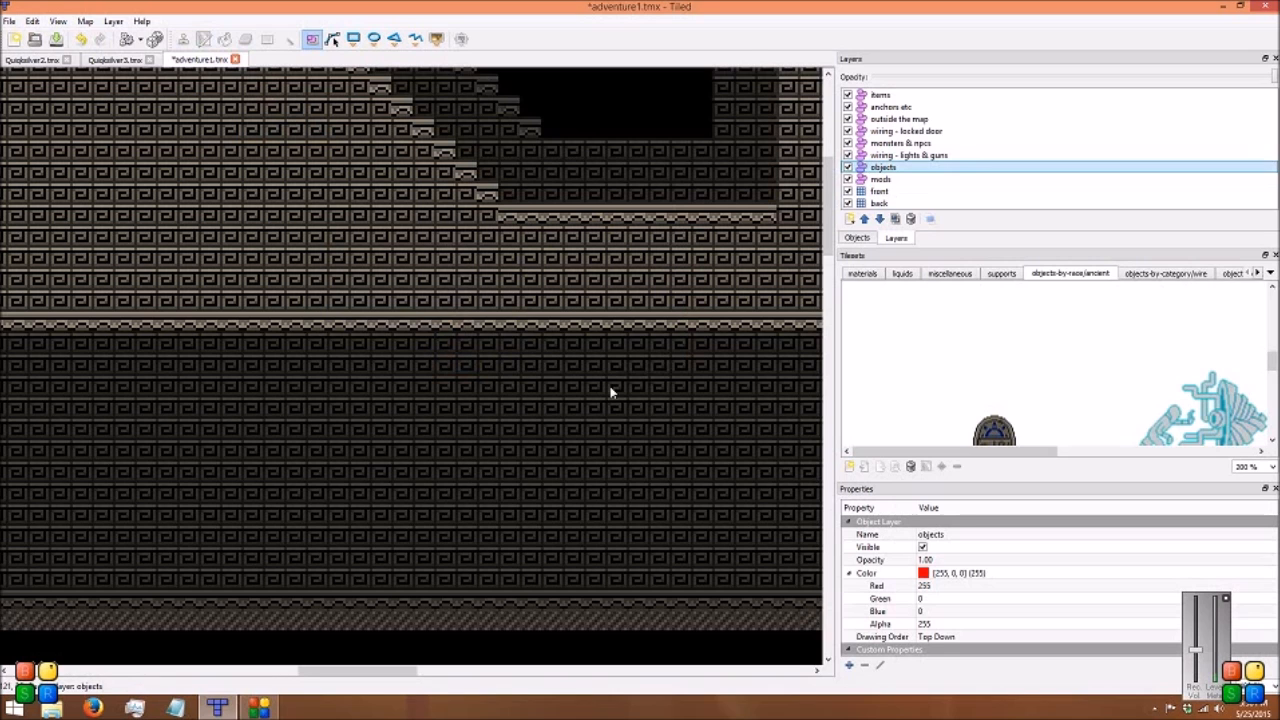
ctrl+scroll(608, 395, down, 5)
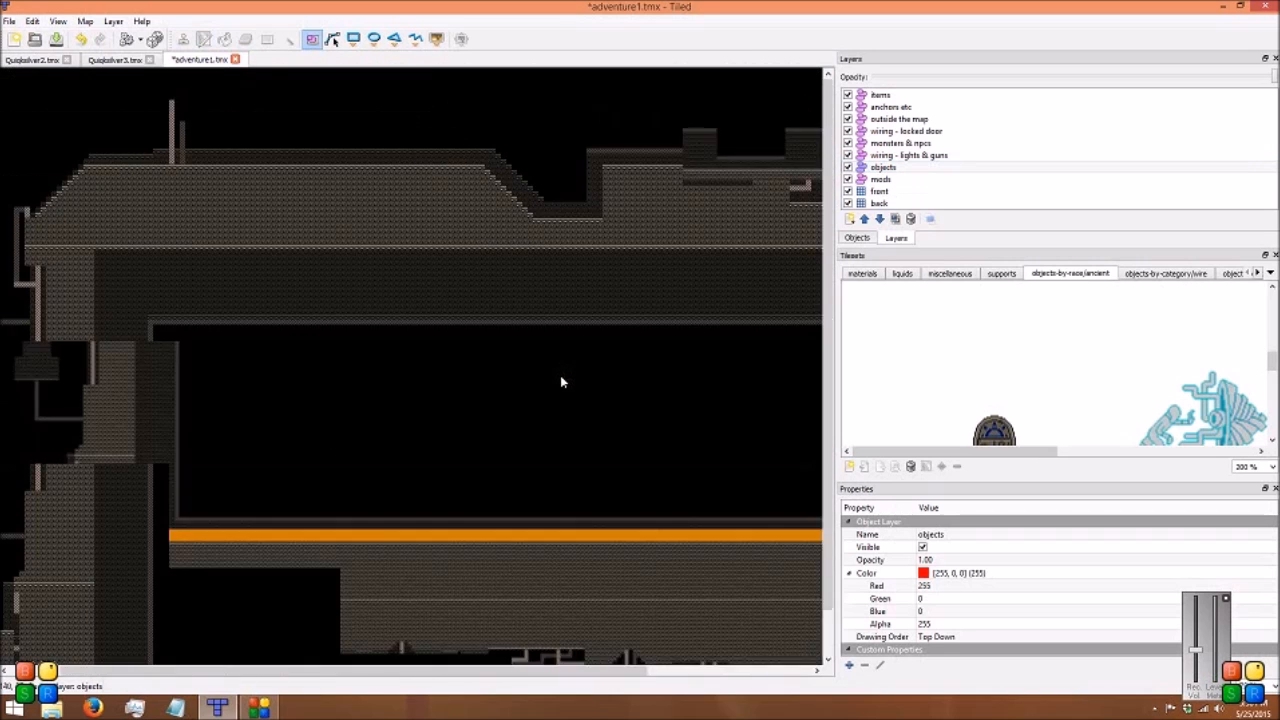
ctrl+scroll(556, 380, down, 2)
ctrl+scroll(342, 351, up, 2)
middle_drag(359, 354, 357, 472)
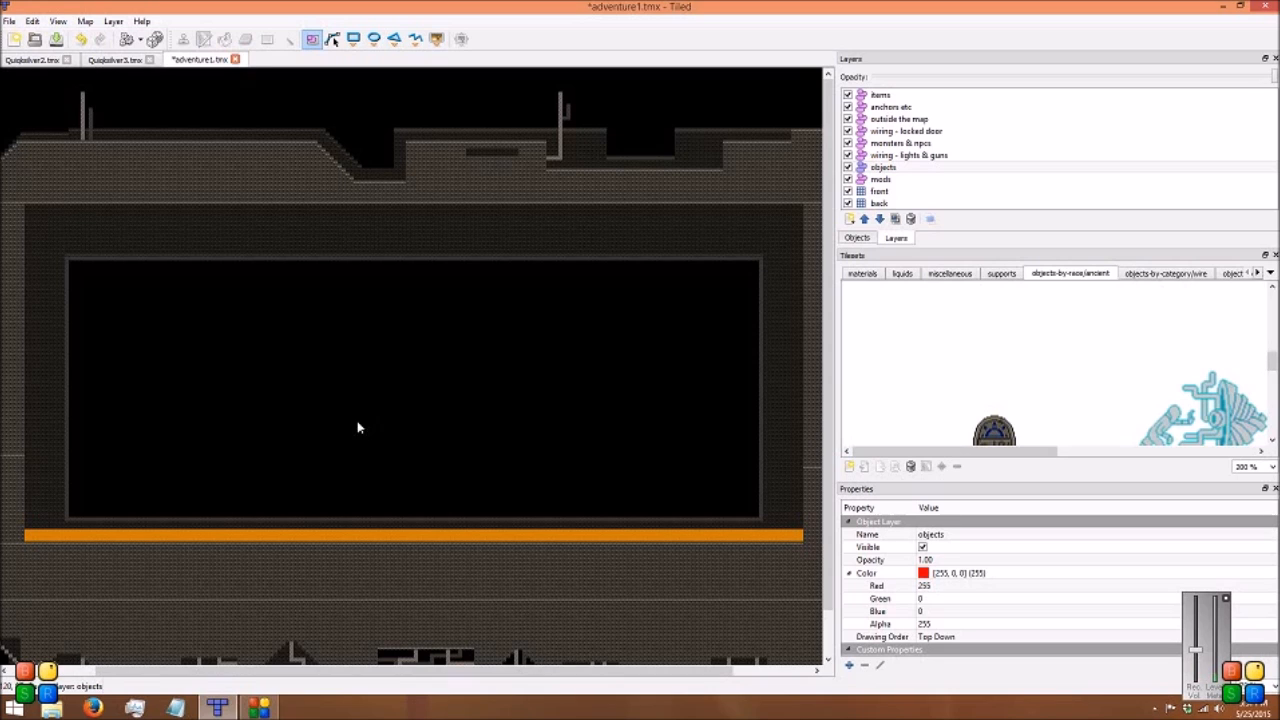
mouse_move(281, 439)
middle_down()
mouse_move(329, 447)
mouse_move(283, 452)
middle_up()
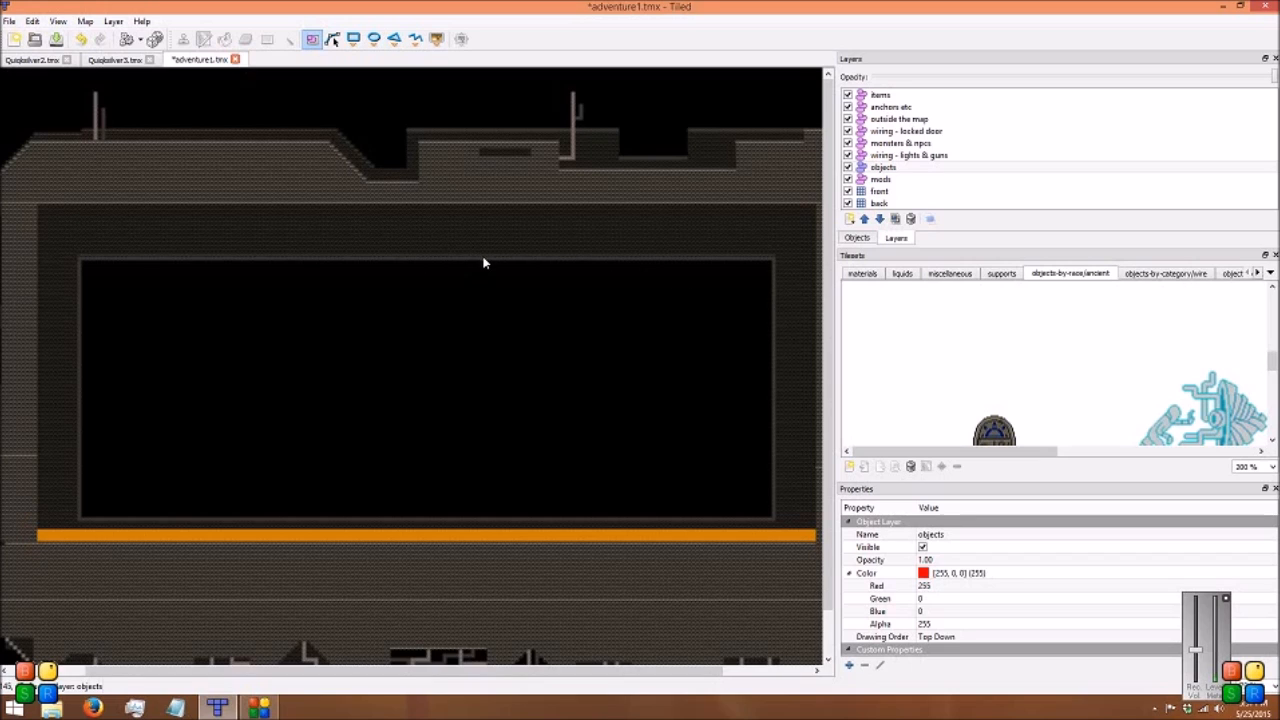
mouse_move(483, 263)
middle_down()
mouse_move(451, 257)
mouse_move(474, 258)
middle_up()
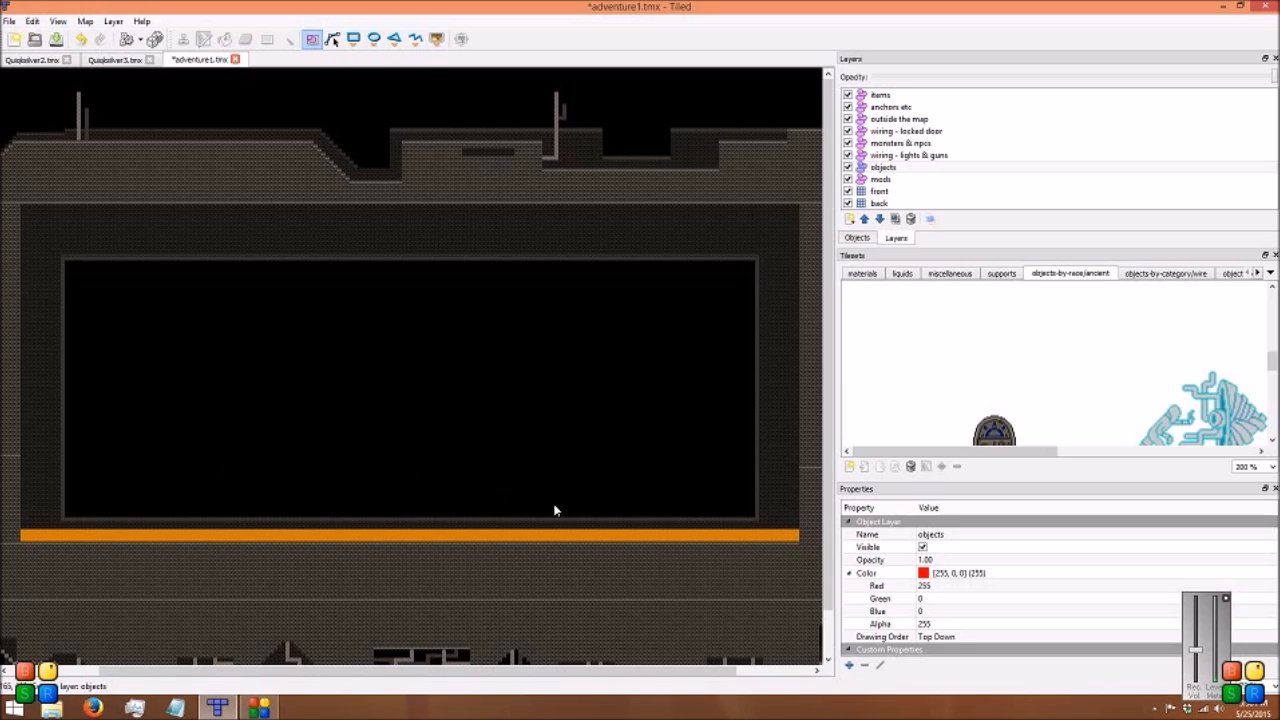
middle_drag(494, 432, 500, 448)
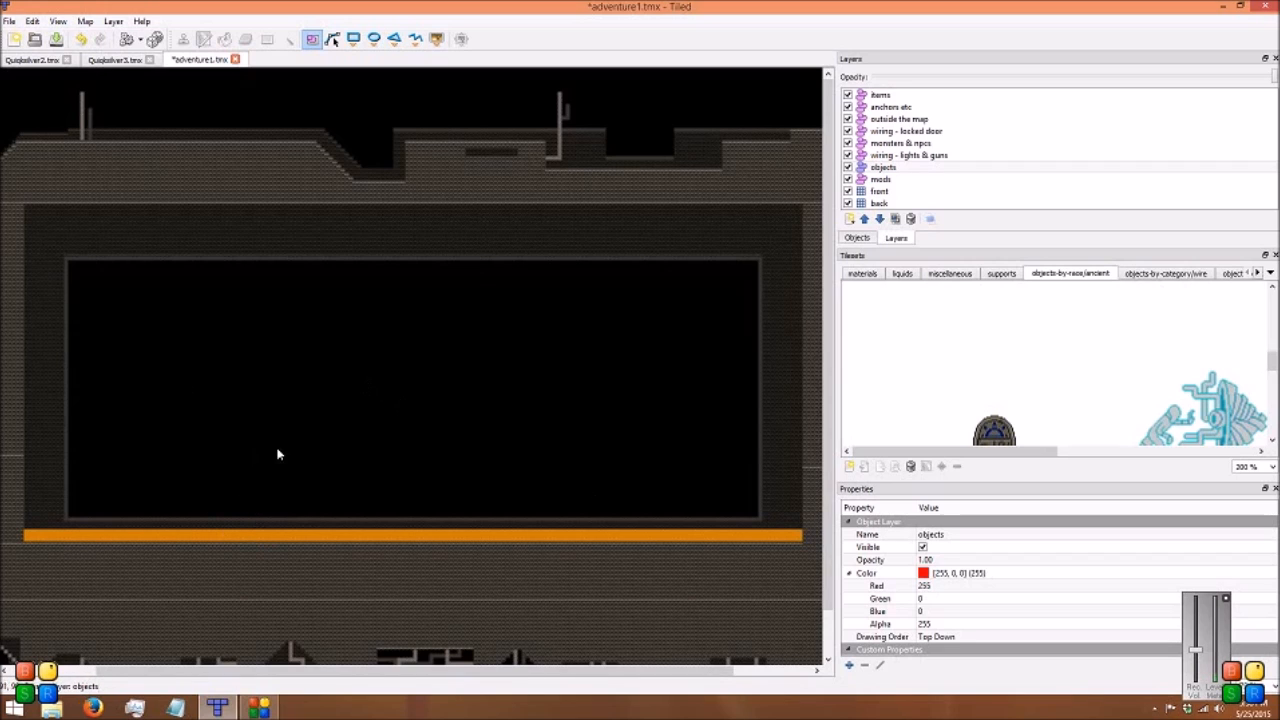
middle_drag(249, 425, 249, 486)
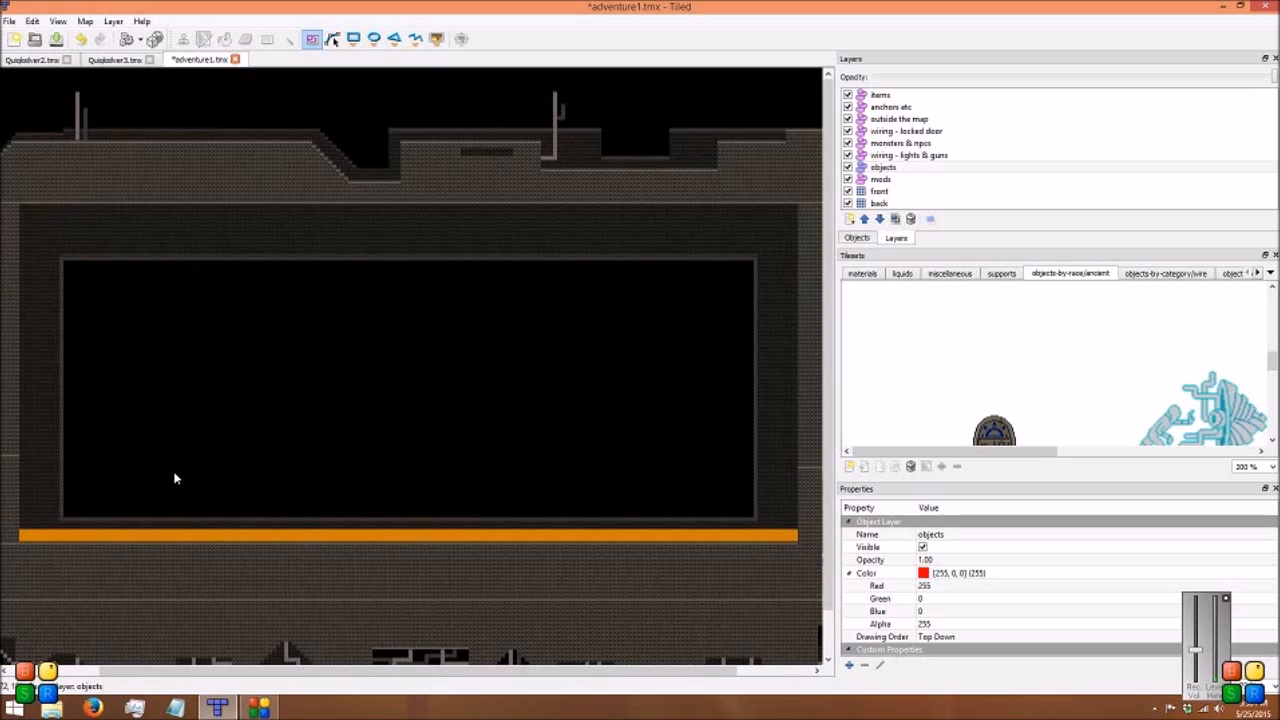
mouse_move(149, 481)
middle_down()
mouse_move(172, 482)
mouse_move(151, 485)
middle_up()
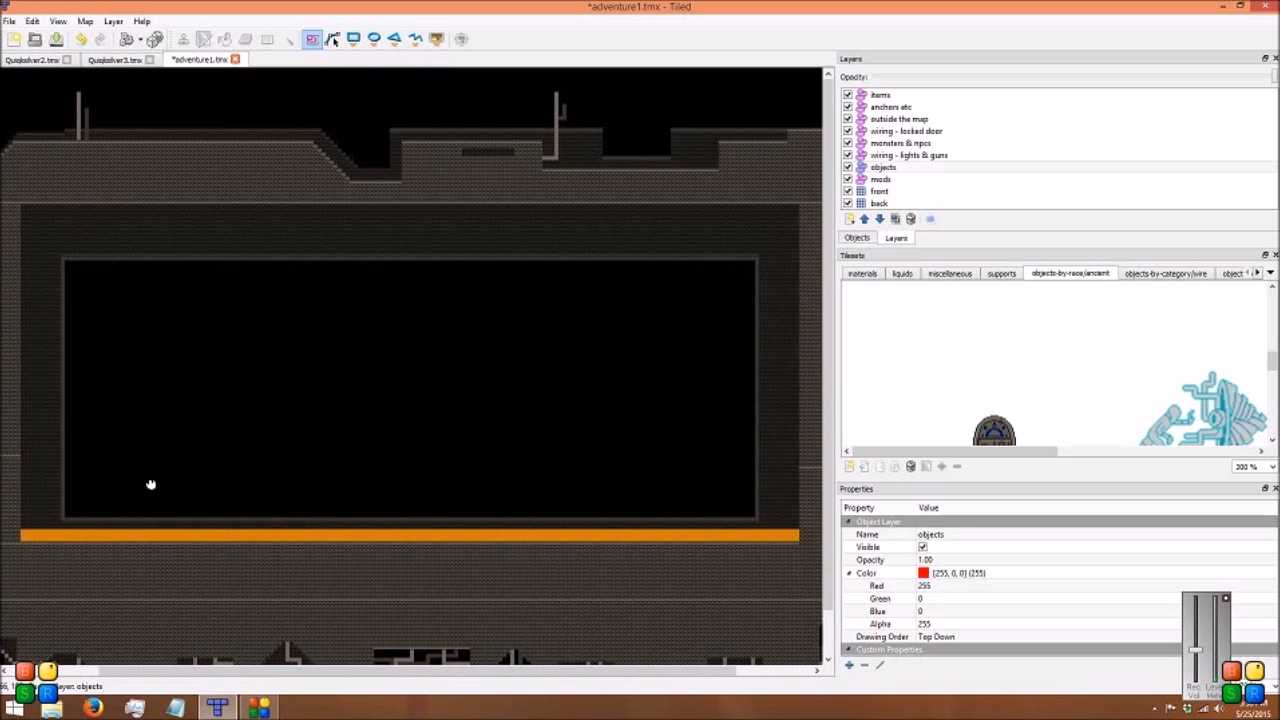
middle_drag(252, 523, 254, 583)
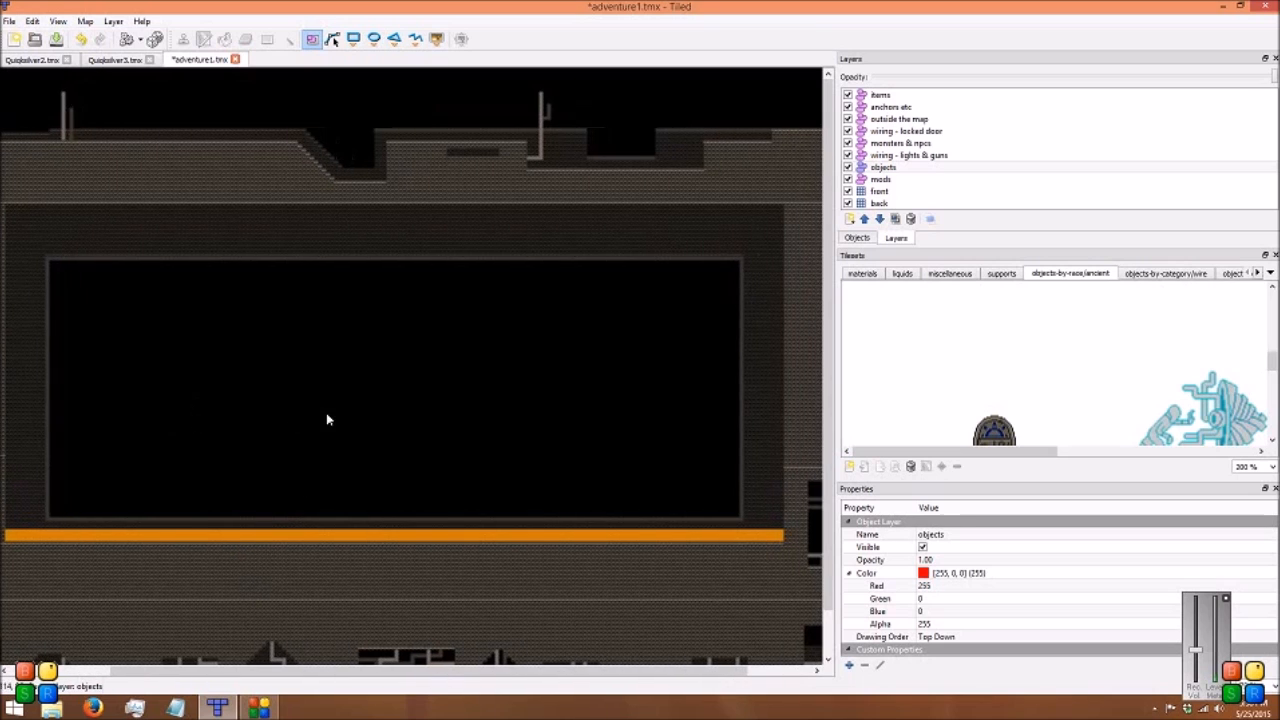
Review the supports and miscellaneous tilesets, and return to the objects-by-race/ancient tileset
click(1001, 273)
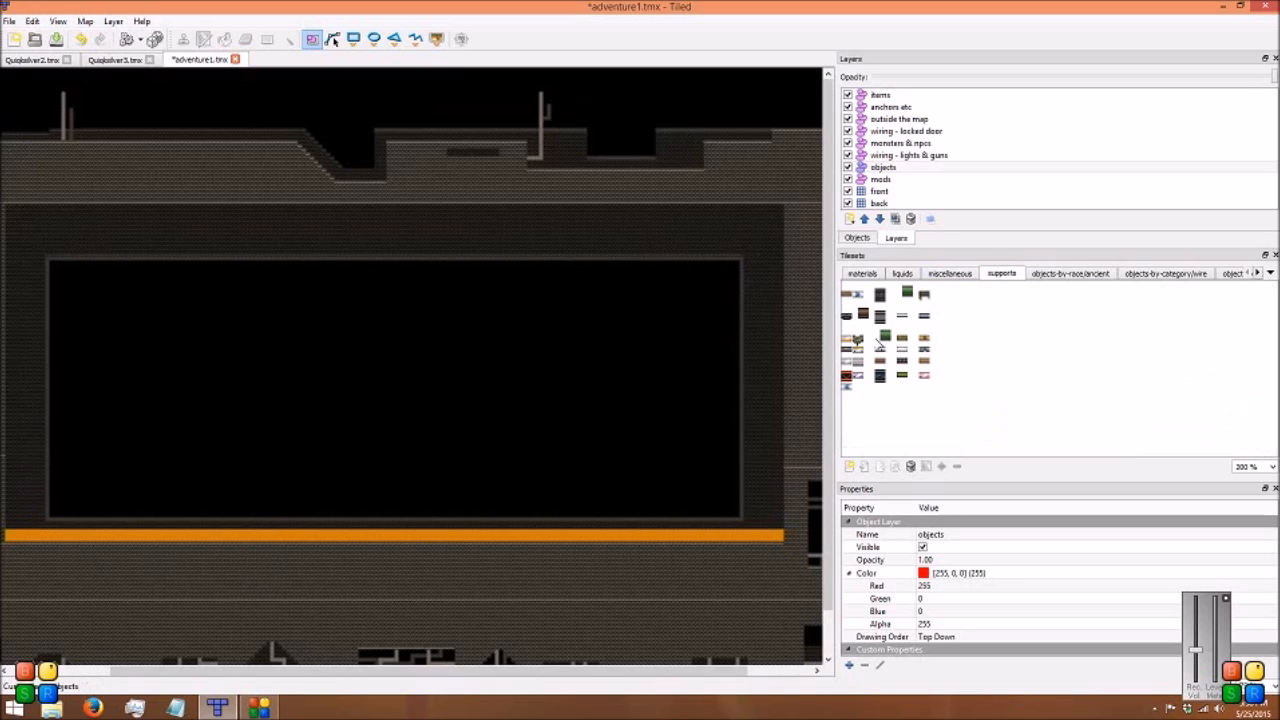
click(945, 274)
click(1064, 274)
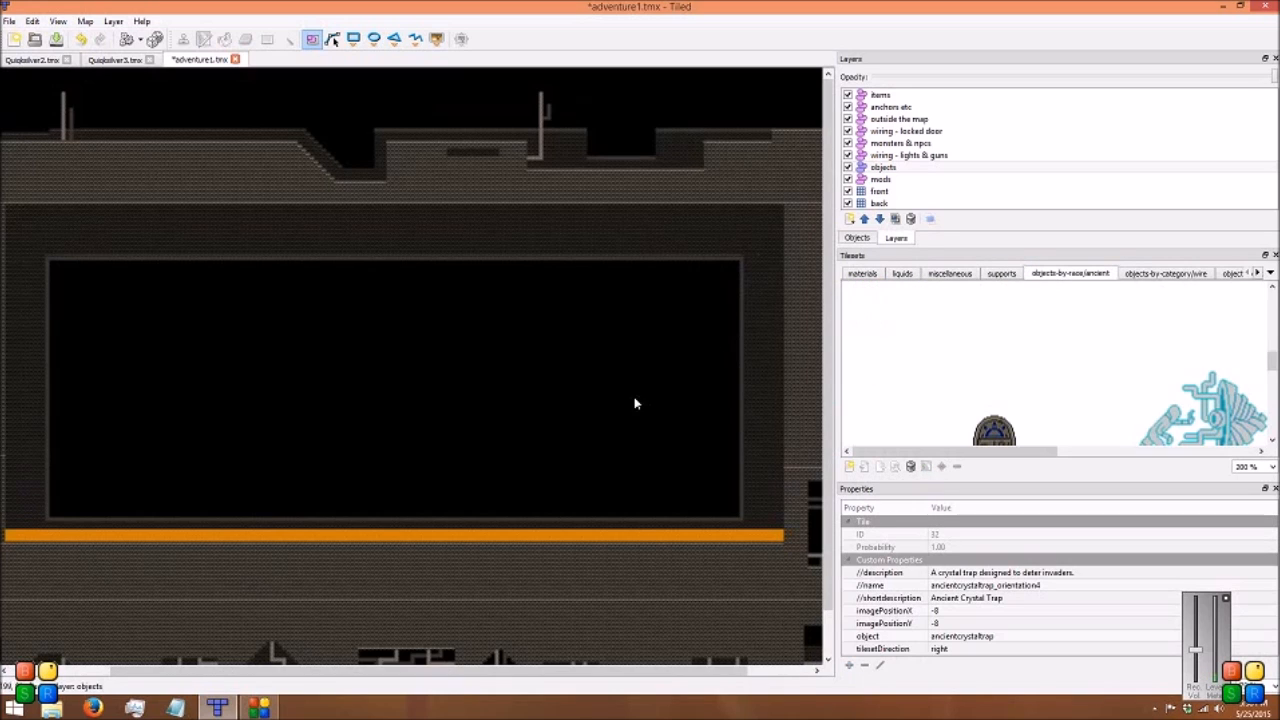
middle_drag(145, 426, 181, 422)
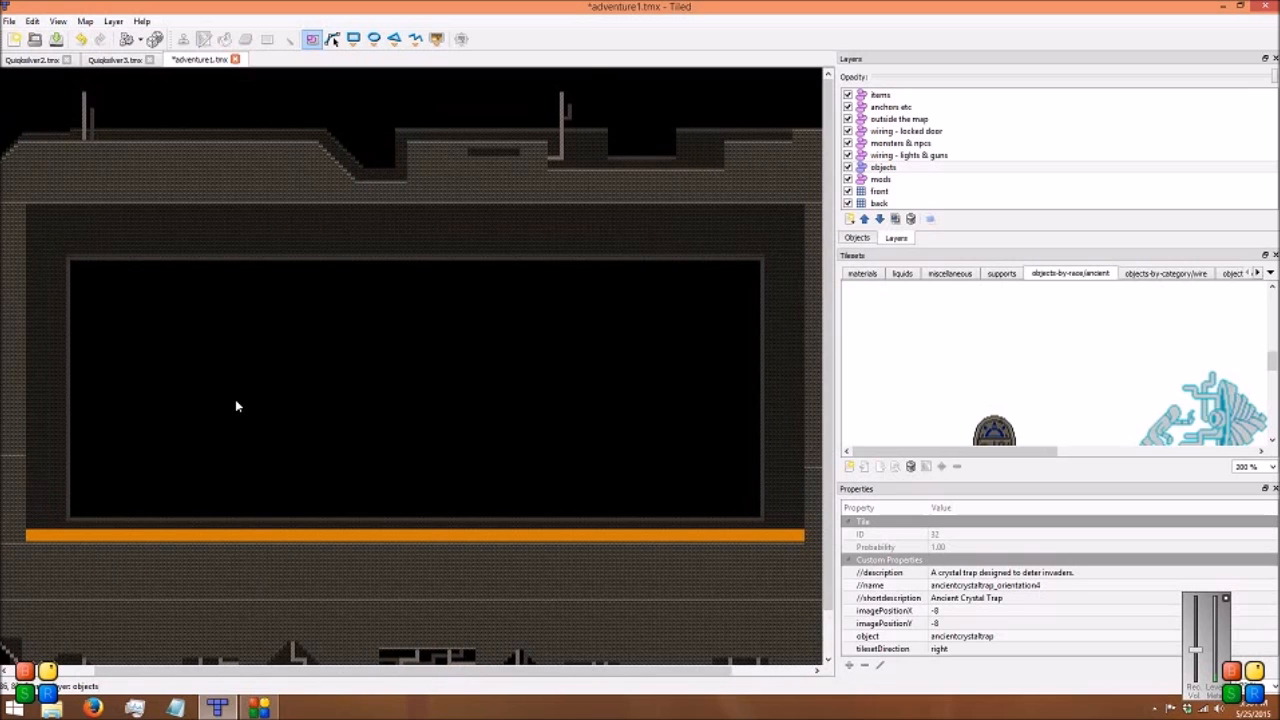
middle_drag(158, 429, 211, 430)
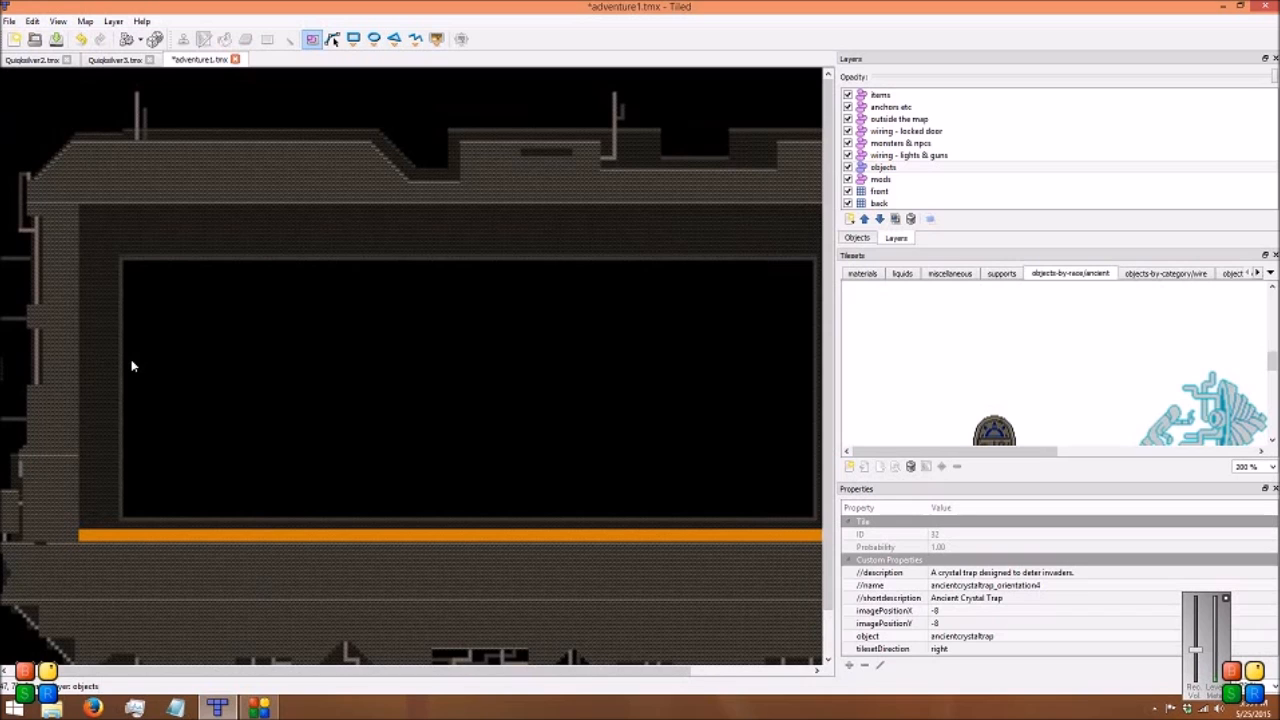
middle_drag(296, 377, 240, 385)
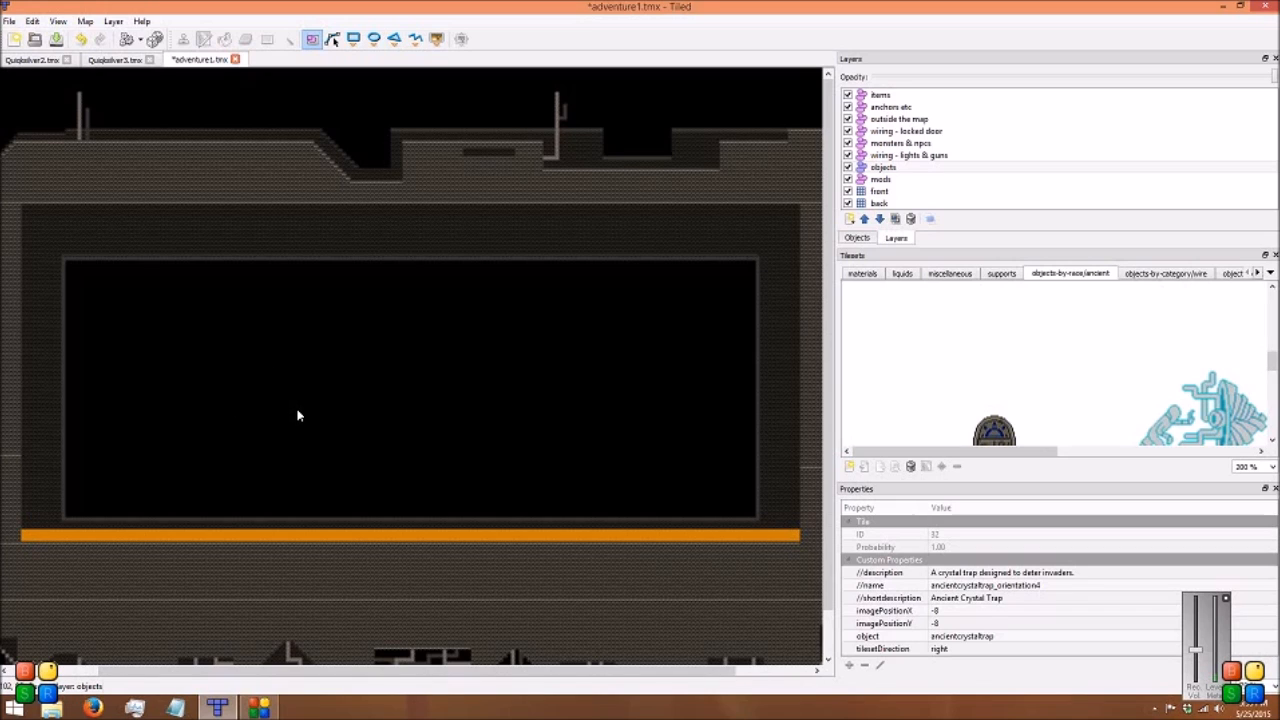
middle_drag(493, 400, 494, 399)
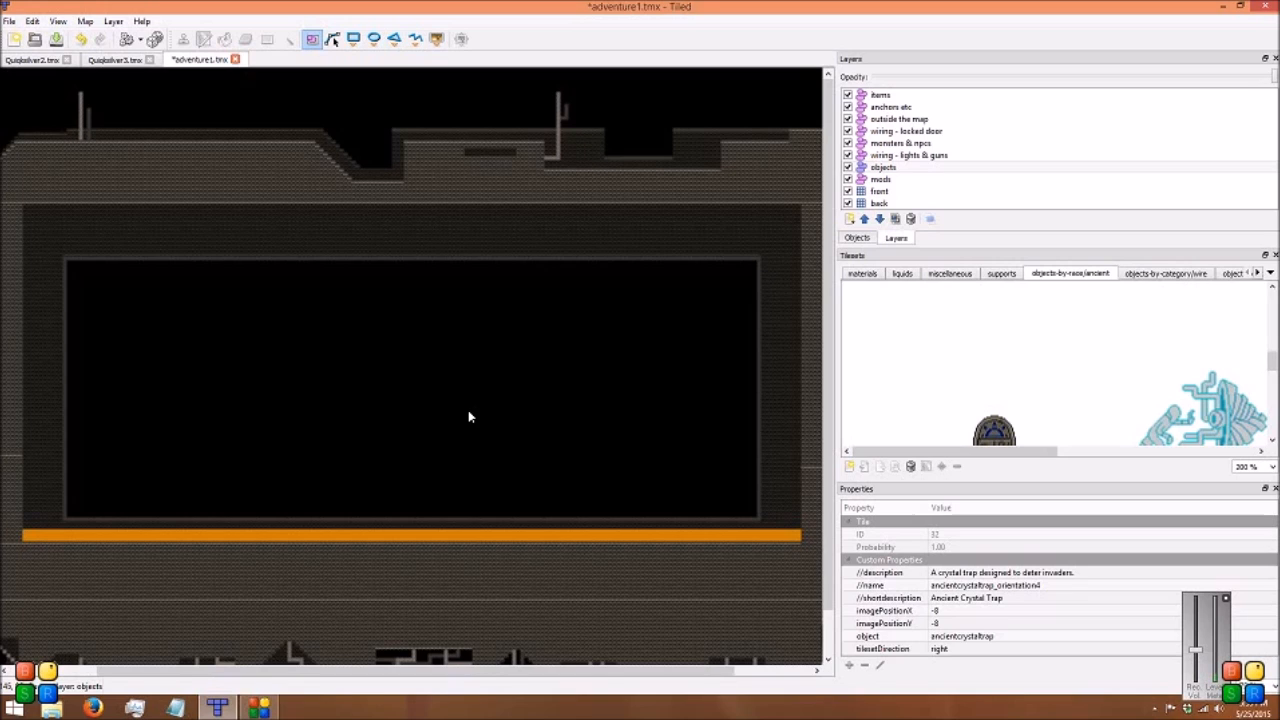
middle_drag(505, 260, 504, 261)
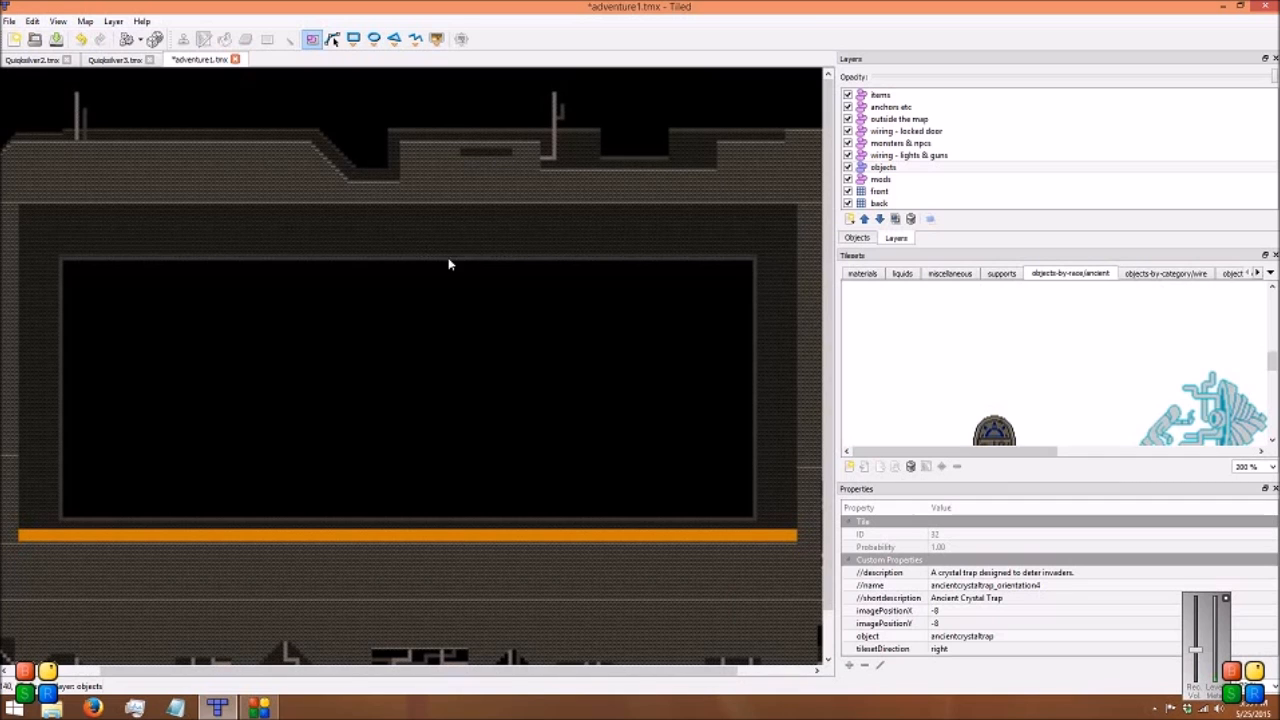
middle_drag(452, 302, 448, 309)
Check the monsters & npcs and wiring - locked door layers, and make wiring - lights & guns the active layer
click(998, 146)
click(998, 132)
click(998, 156)
click(1002, 144)
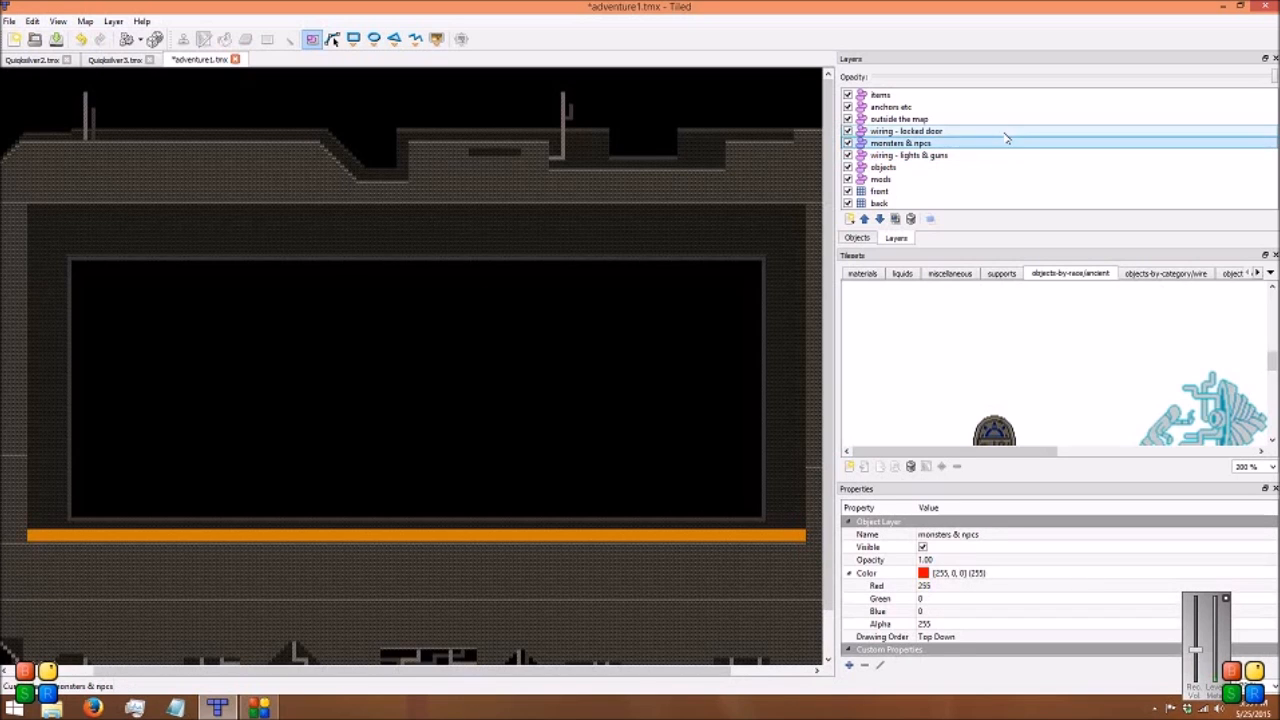
click(1000, 156)
middle_drag(325, 431, 416, 430)
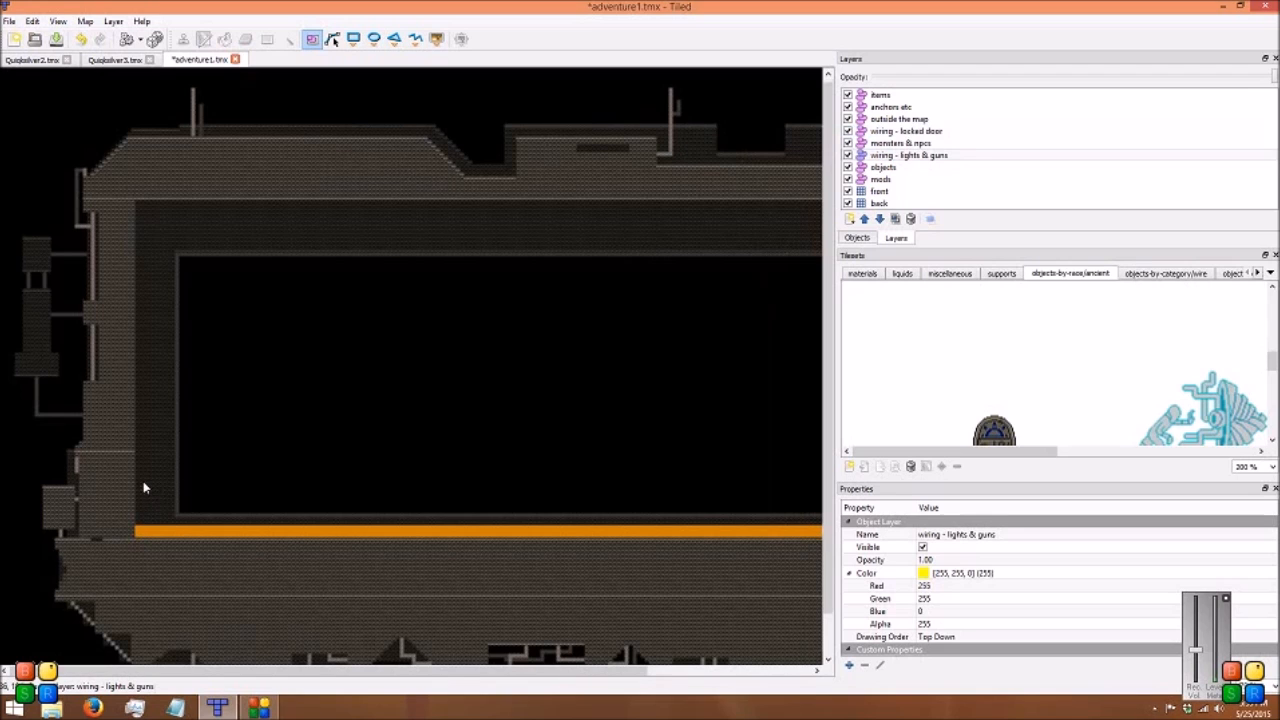
middle_drag(507, 468, 397, 474)
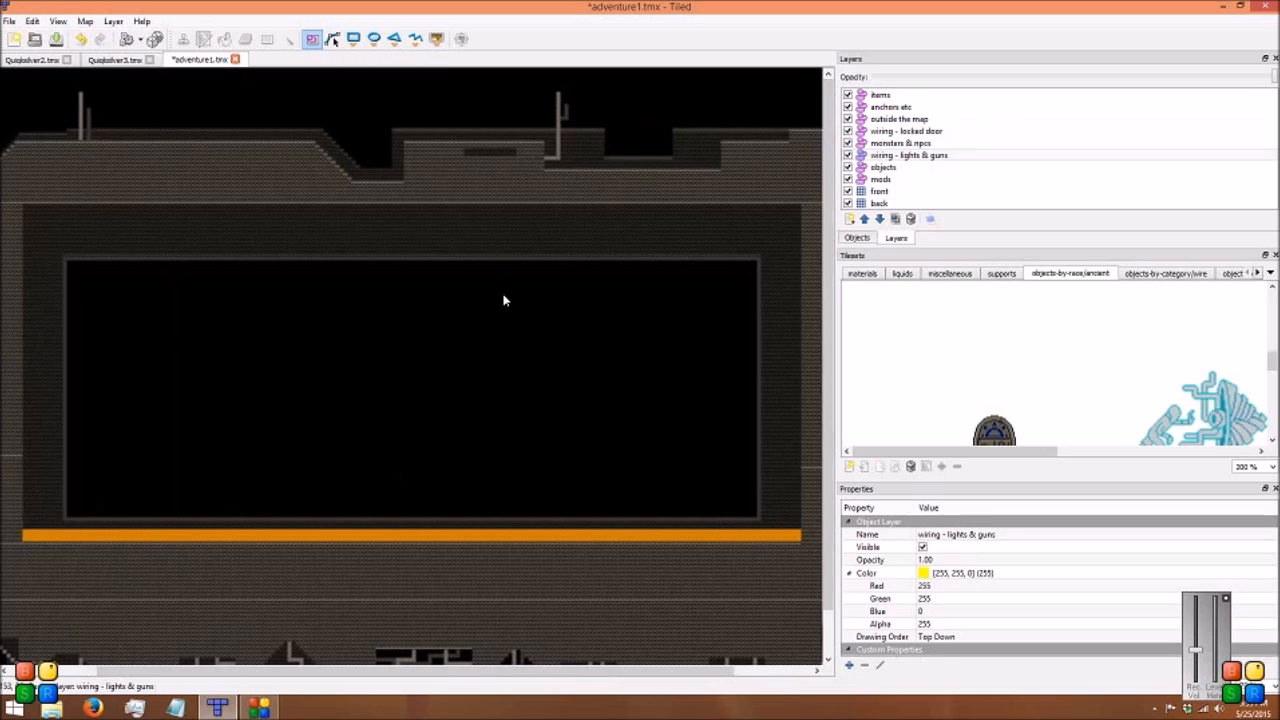
Paint brick over the strip beneath the large room's floor trim on the front layer
click(963, 195)
middle_drag(166, 453, 275, 453)
drag(190, 534, 520, 534)
middle_drag(520, 534, 311, 492)
drag(311, 492, 628, 492)
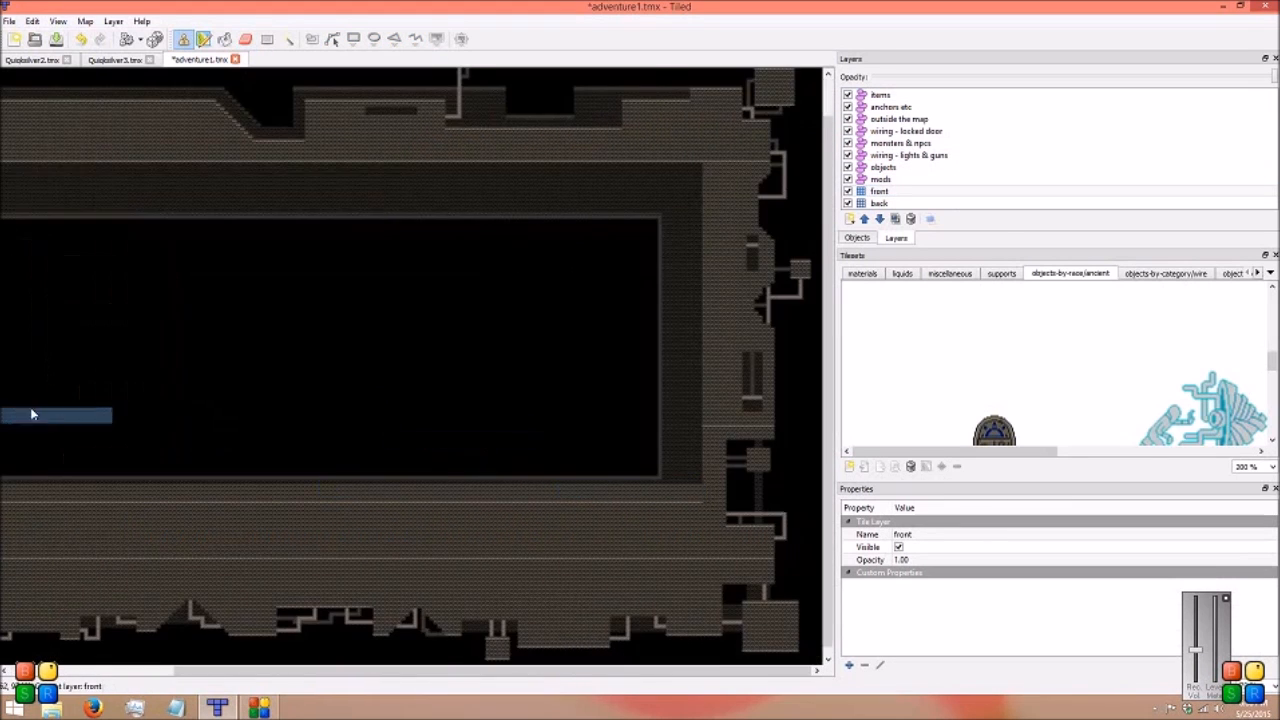
Fill the large room's left end with brick on the front layer, leaving a low passage along the floor
middle_drag(190, 436, 410, 438)
ctrl+scroll(230, 405, up, 1)
right_drag(97, 400, 57, 462)
drag(121, 434, 228, 434)
right_drag(247, 464, 102, 402)
drag(172, 371, 168, 118)
middle_drag(240, 240, 240, 326)
right_drag(321, 376, 319, 308)
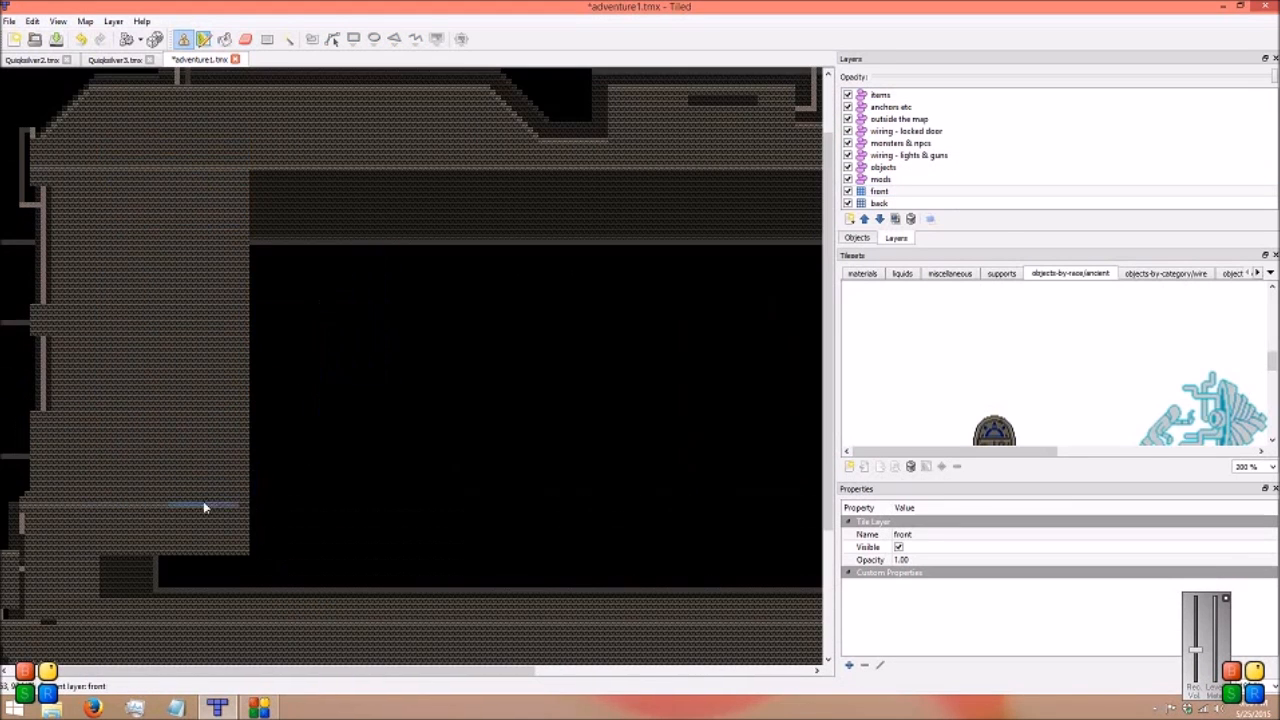
Frame the low passage's left end with dark trim on the back layer
ctrl+scroll(179, 507, up, 1)
middle_drag(179, 507, 154, 408)
click(900, 203)
mouse_move(337, 483)
middle_down()
mouse_move(408, 451)
mouse_move(365, 451)
middle_up()
click(900, 191)
click(900, 203)
right_drag(180, 500, 196, 500)
mouse_move(164, 461)
mouse_down()
mouse_move(292, 461)
mouse_move(157, 453)
mouse_up()
click(900, 191)
click(900, 203)
Run the dark trim along the low passage's ceiling up to the edge of the brick block
right_drag(316, 485, 85, 451)
click(200, 453)
right_drag(190, 492, 268, 508)
click(111, 474)
click(248, 445)
drag(168, 437, 240, 437)
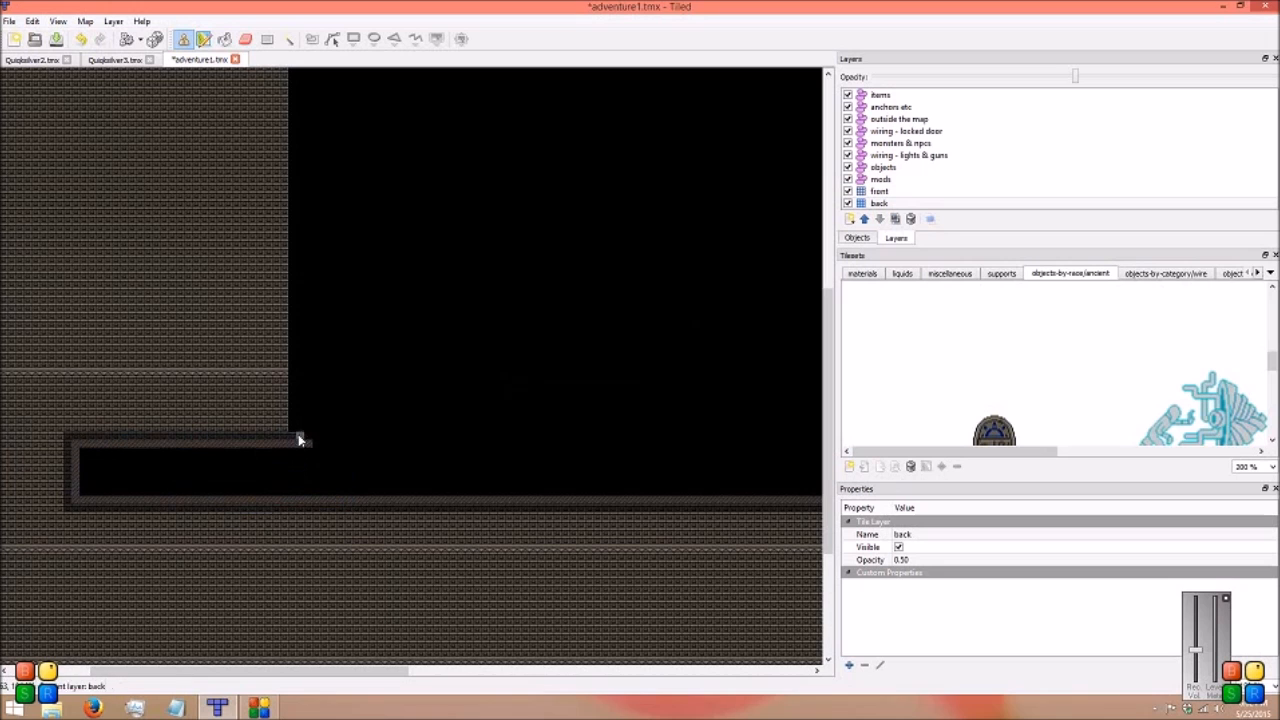
Place the Challenge Door from the ancient objects tileset at the passage's left end, on the objects layer
click(883, 167)
click(1143, 386)
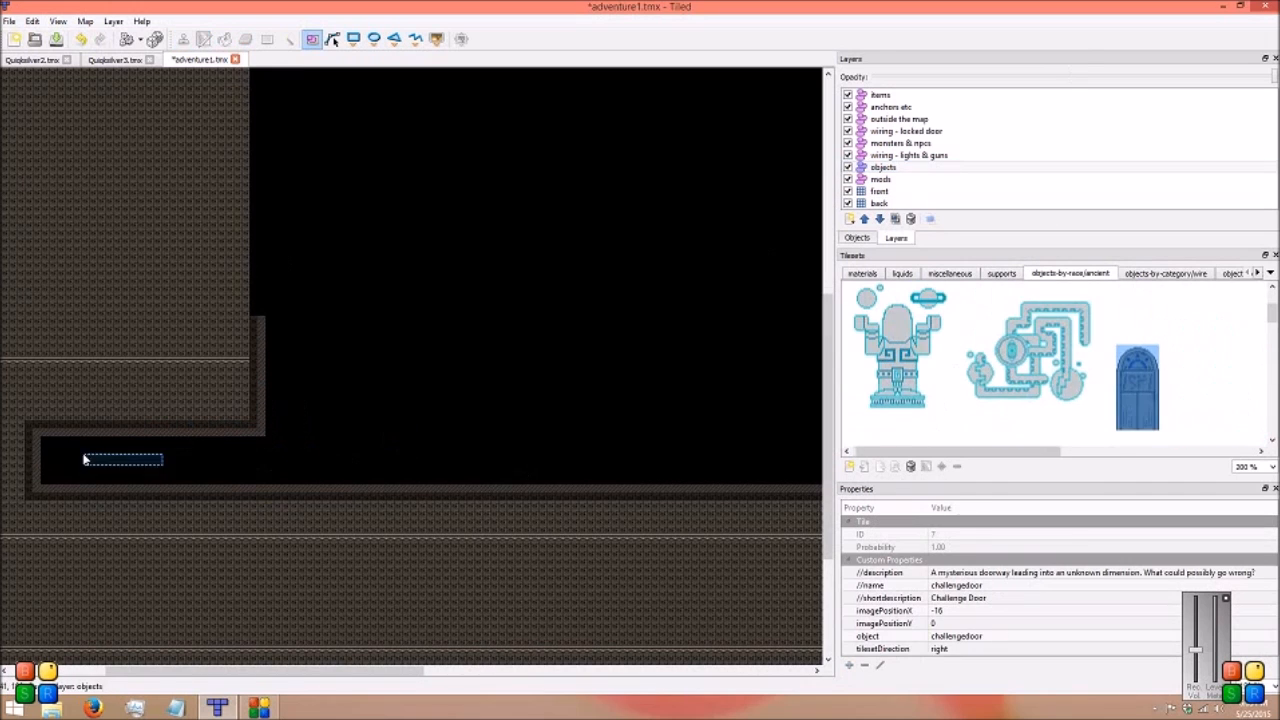
click(437, 39)
click(65, 470)
Paint a brick ledge on the front layer, reaching from the shaft's left wall over the blue platform
click(848, 167)
click(879, 191)
click(950, 273)
click(881, 286)
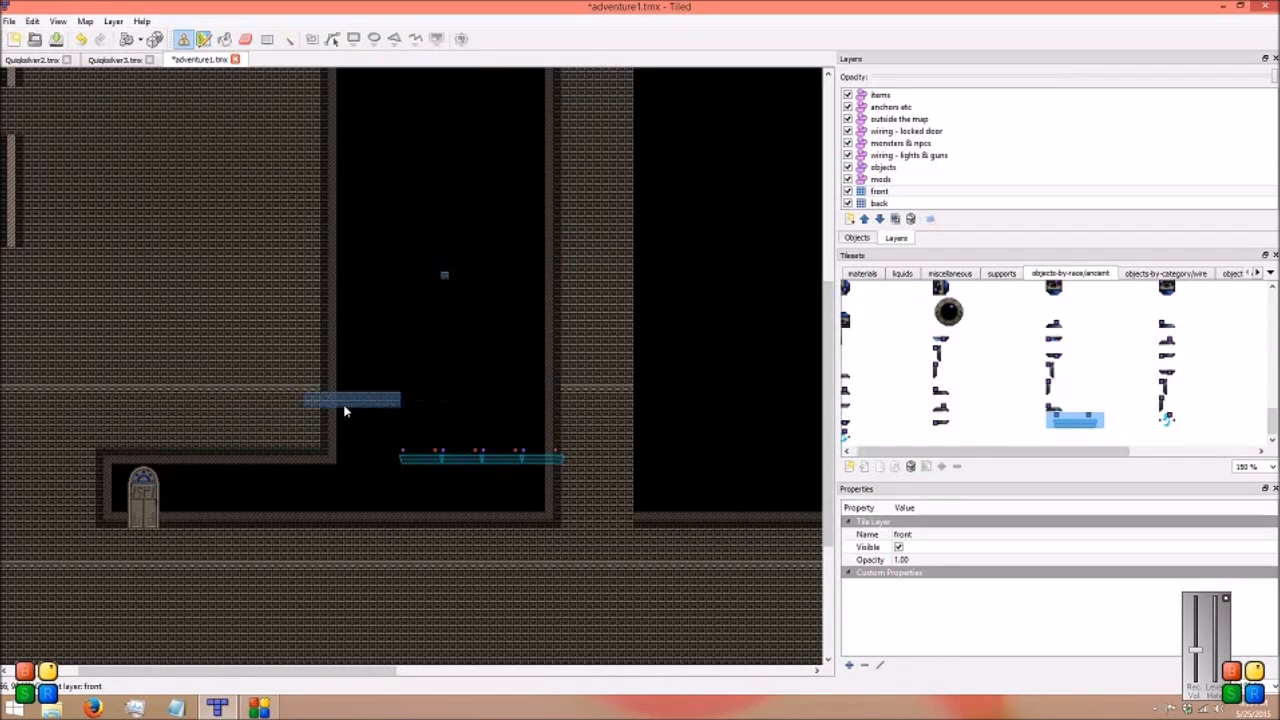
drag(343, 408, 470, 400)
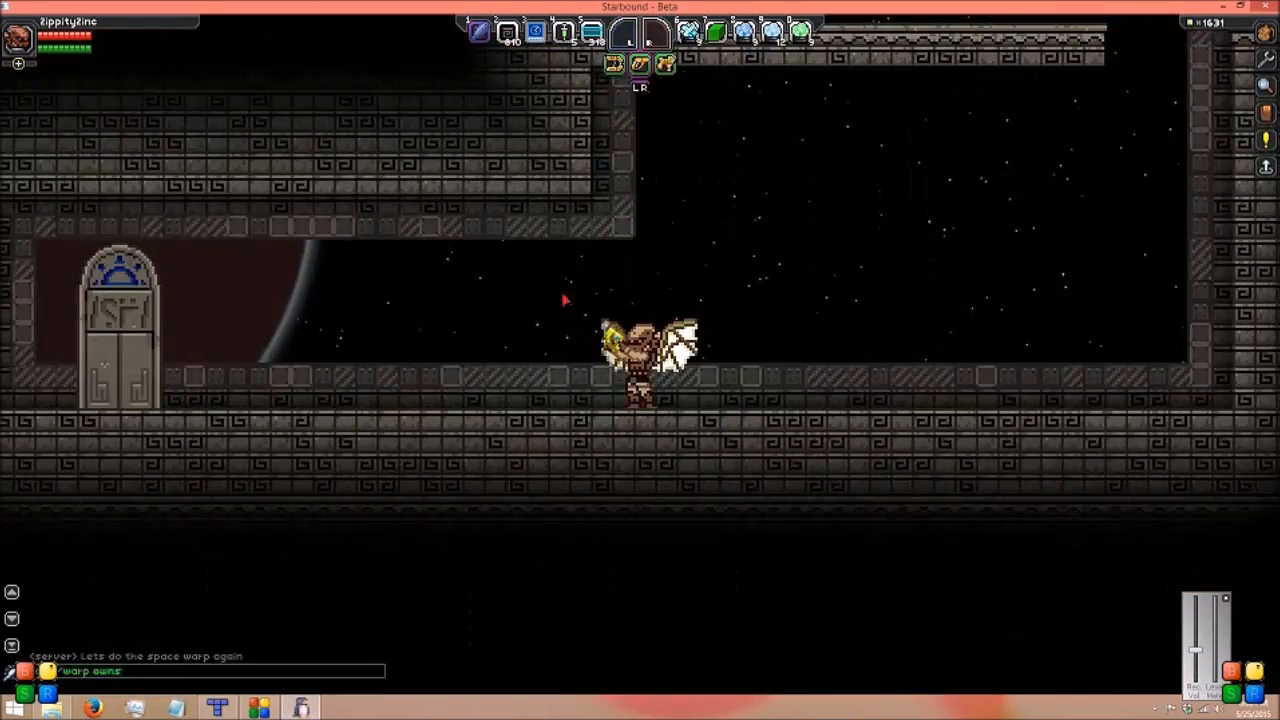
Return from Starbound to Tiled, then lower the blue platform and the brick ledge with its trim line
key(Escape)
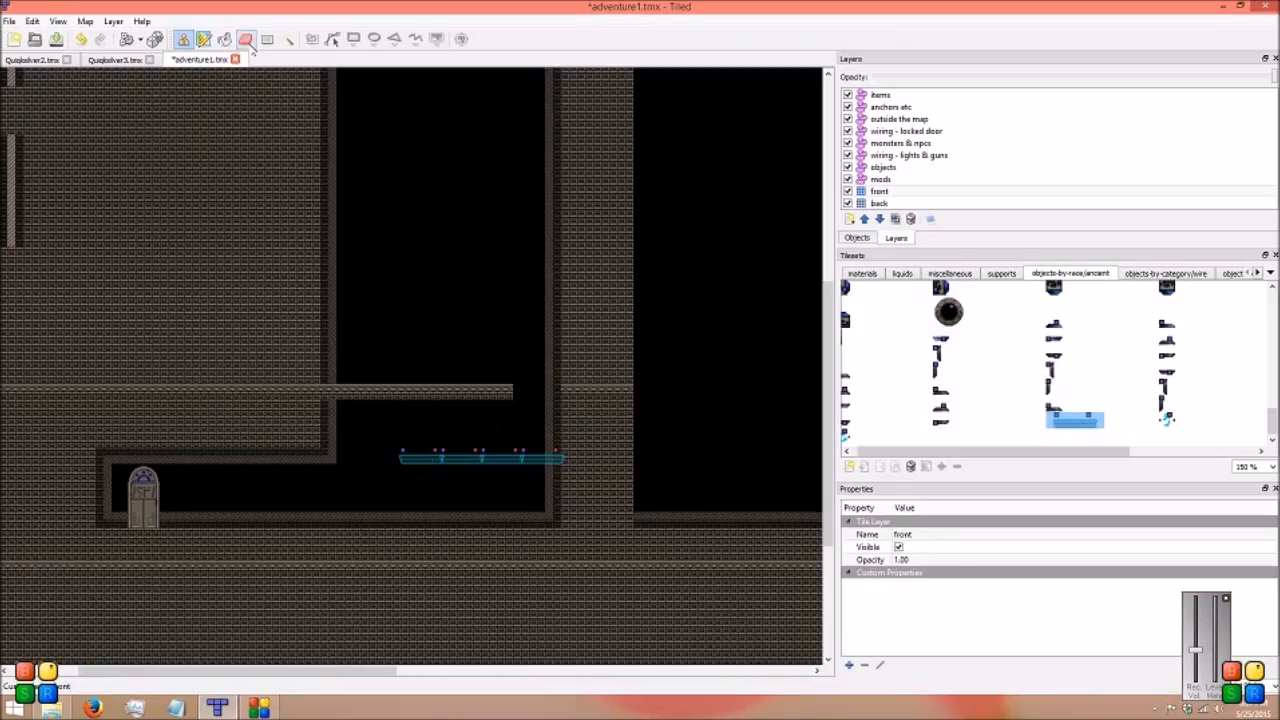
click(471, 451)
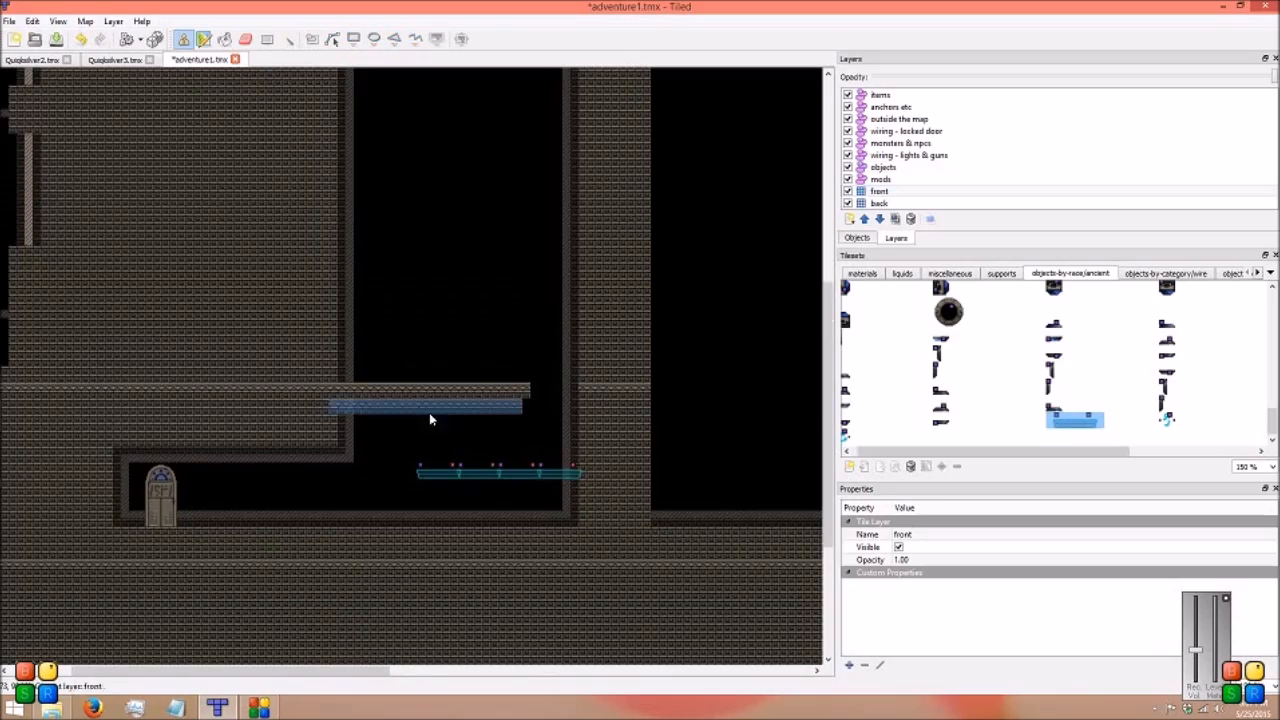
click(429, 418)
scroll(421, 375, left, 2)
drag(421, 412, 180, 412)
Fill the shaft's interior and the low passage with background brick on the back layer
scroll(397, 275, up, 6)
click(879, 203)
mouse_move(445, 385)
mouse_down()
mouse_move(491, 384)
mouse_move(420, 450)
mouse_up()
scroll(396, 339, down, 4)
scroll(397, 340, down, 3)
scroll(349, 465, up, 1)
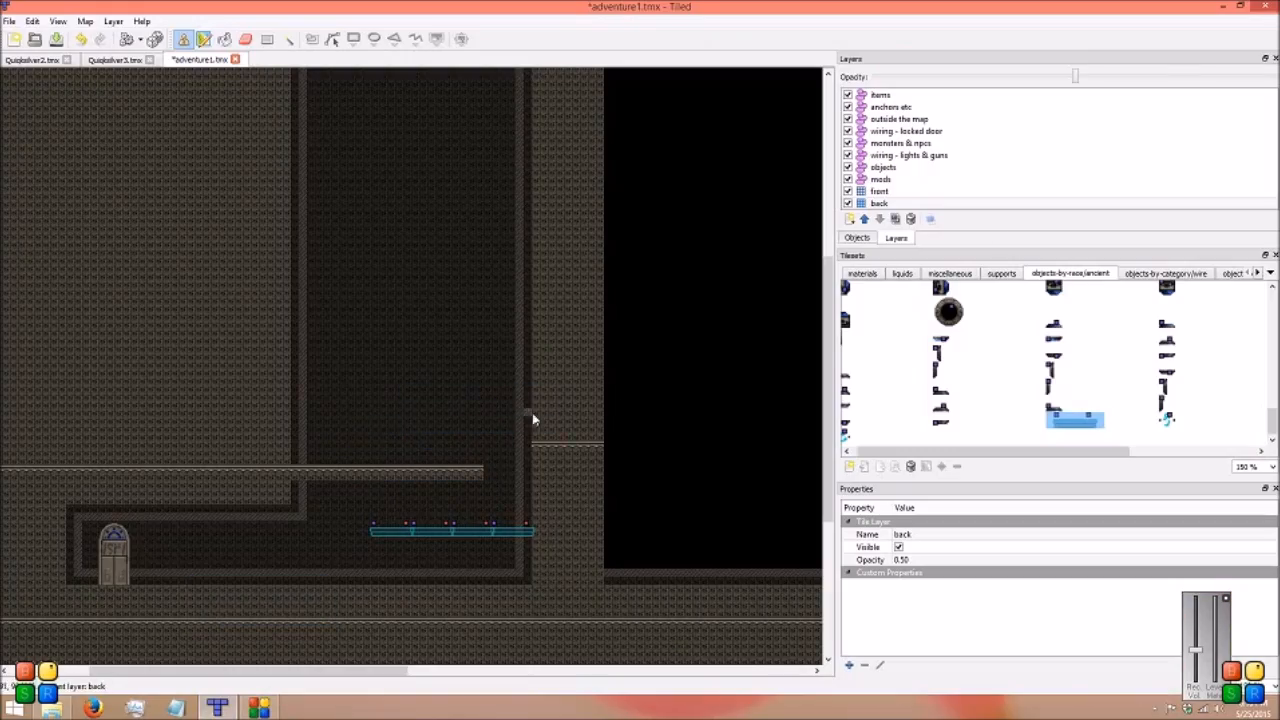
Copy the blue platform on the objects layer and place the duplicate above the first ledge
click(1028, 170)
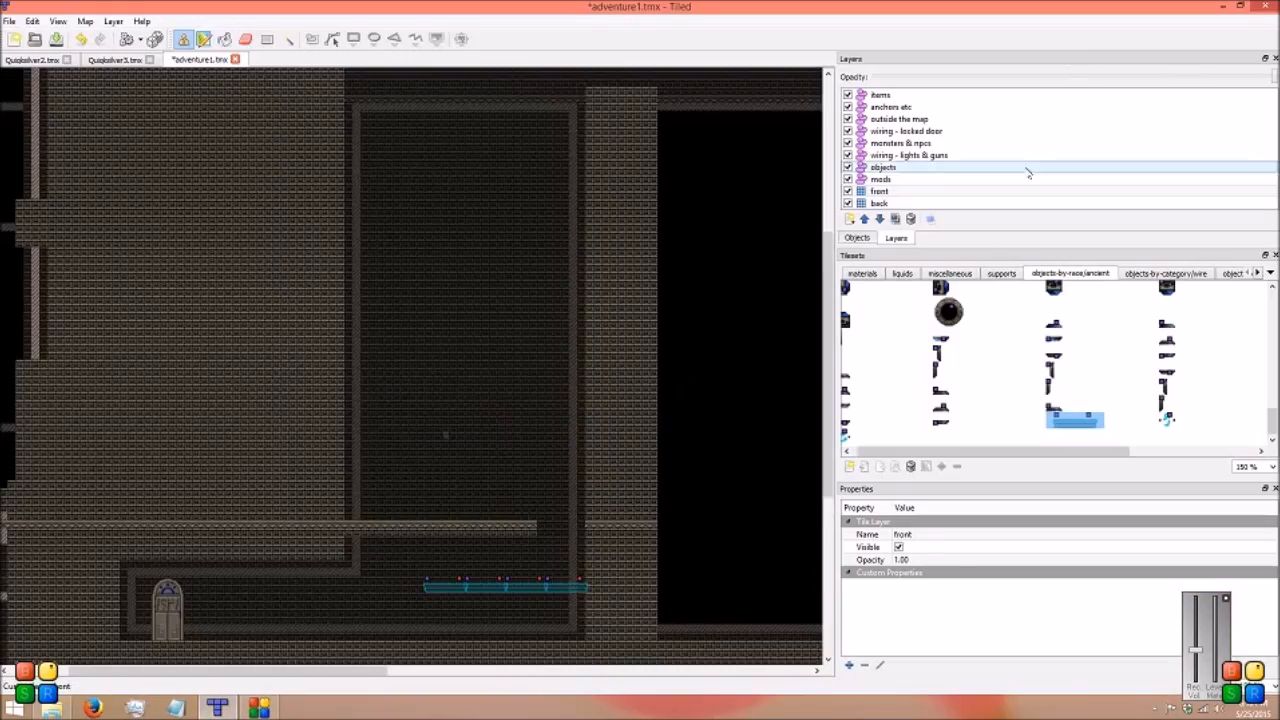
click(557, 586)
key(ctrl+c)
key(ctrl+v)
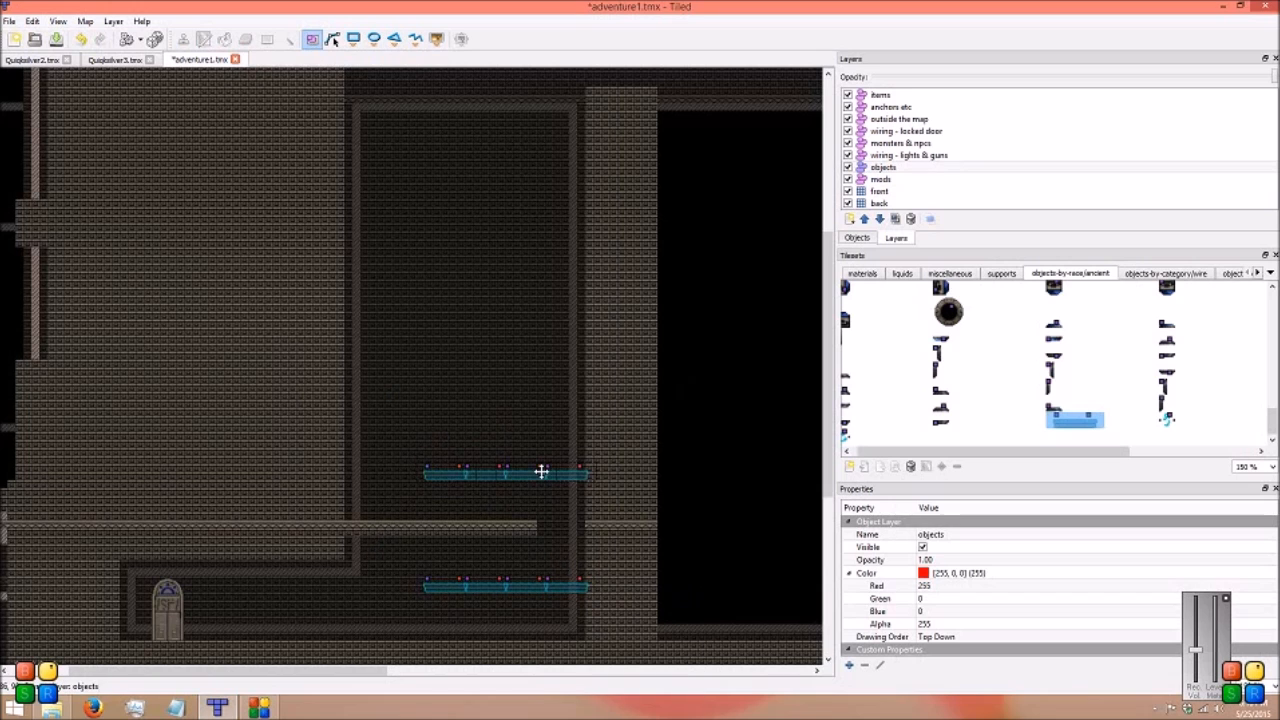
Stamp copies of the brick ledge at regular heights up the shaft's left side on the front layer
click(879, 191)
right_drag(348, 524, 533, 532)
click(444, 418)
right_drag(348, 413, 366, 532)
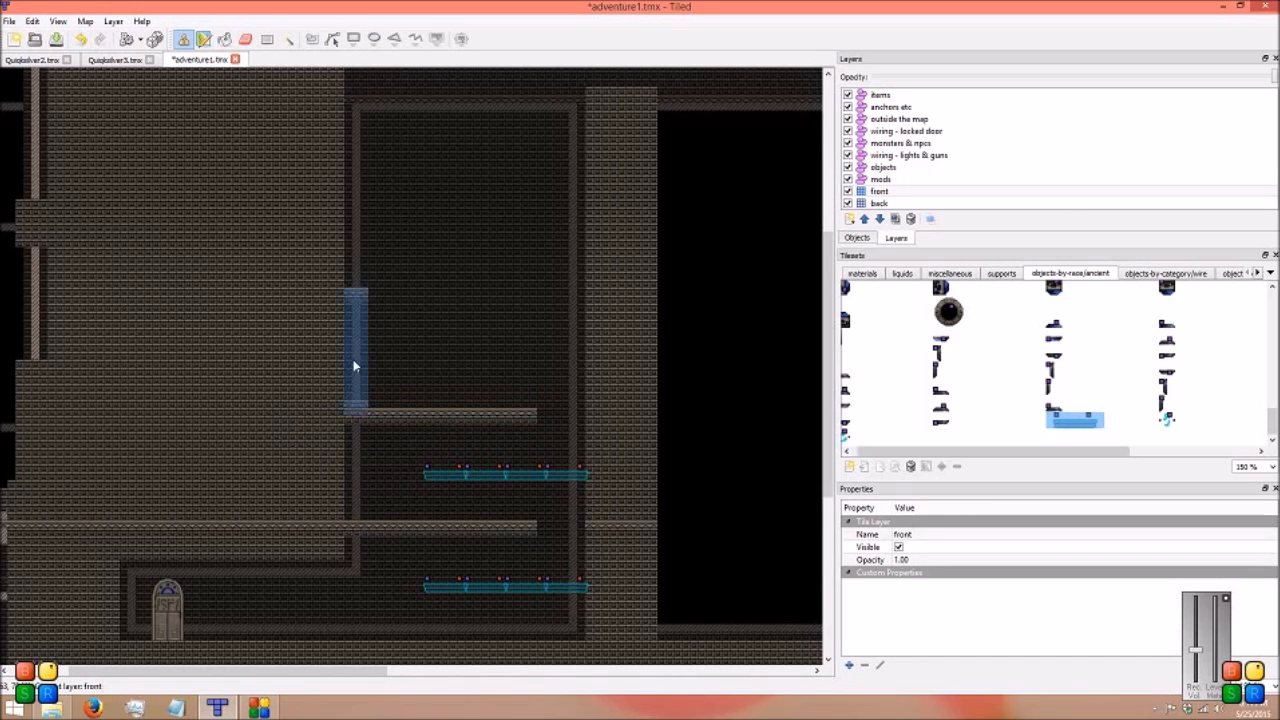
click(358, 250)
middle_drag(470, 320, 523, 420)
right_drag(458, 512, 562, 522)
drag(488, 402, 522, 402)
drag(522, 291, 488, 291)
Duplicate the two blue platforms, move the copies up between the higher ledges, and return to the front layer
middle_drag(479, 325, 478, 238)
click(883, 168)
drag(462, 618, 650, 482)
right_click(576, 488)
click(625, 500)
drag(573, 488, 573, 264)
click(879, 191)
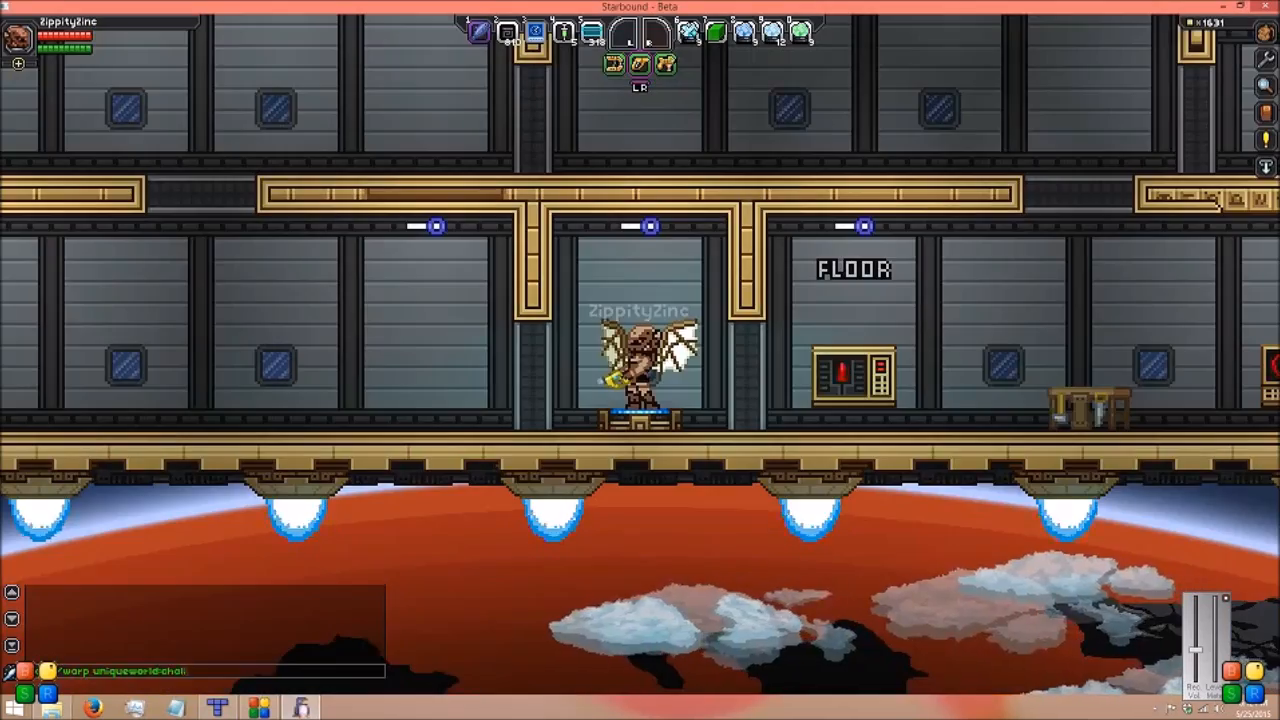
Switch to Starbound, warp to the challenge unique world and try out the platforms and ledges in the shaft
key(Return)
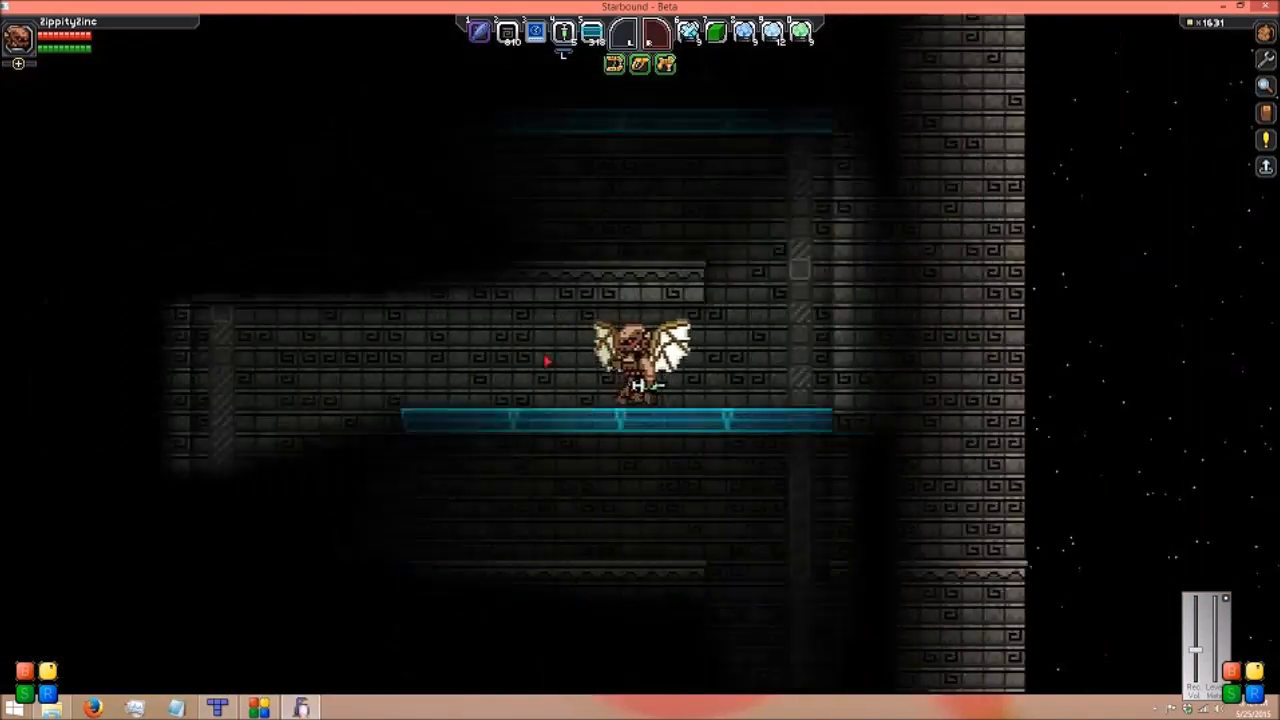
key(a)
Erase and restamp the brick ledges in Tiled so that they sit farther apart vertically
drag(618, 407, 434, 407)
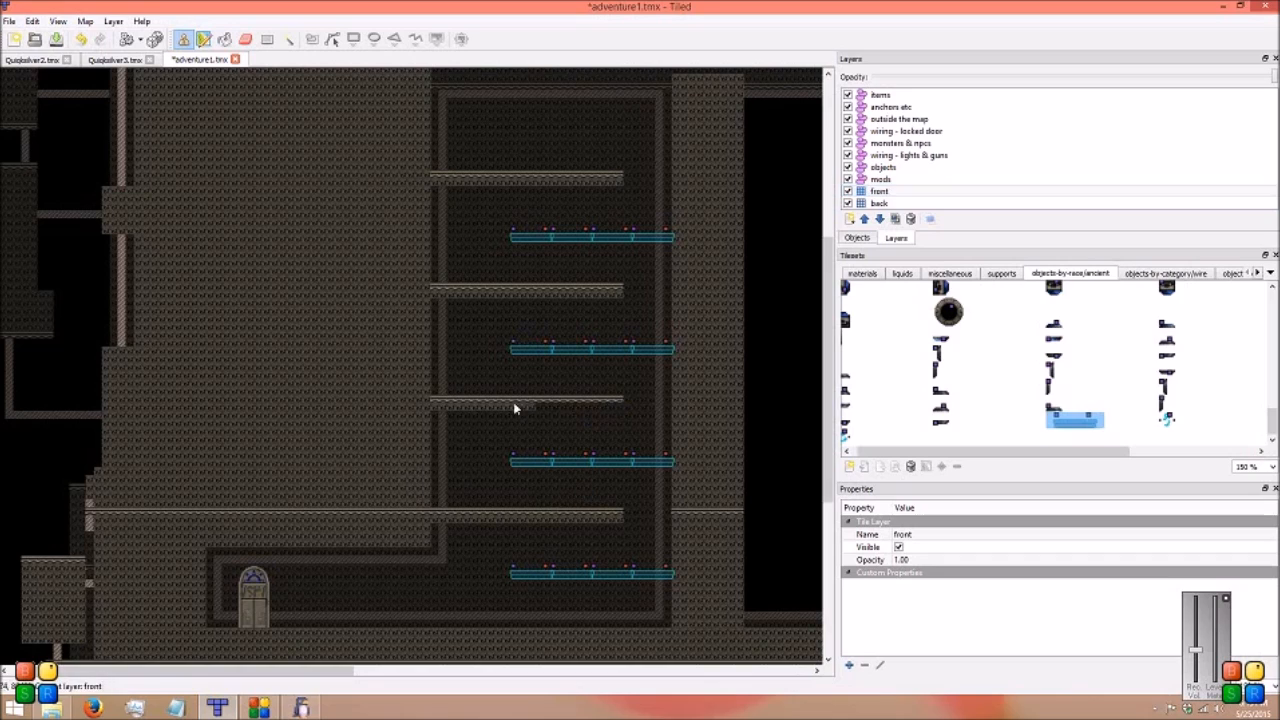
right_drag(618, 519, 434, 511)
click(526, 399)
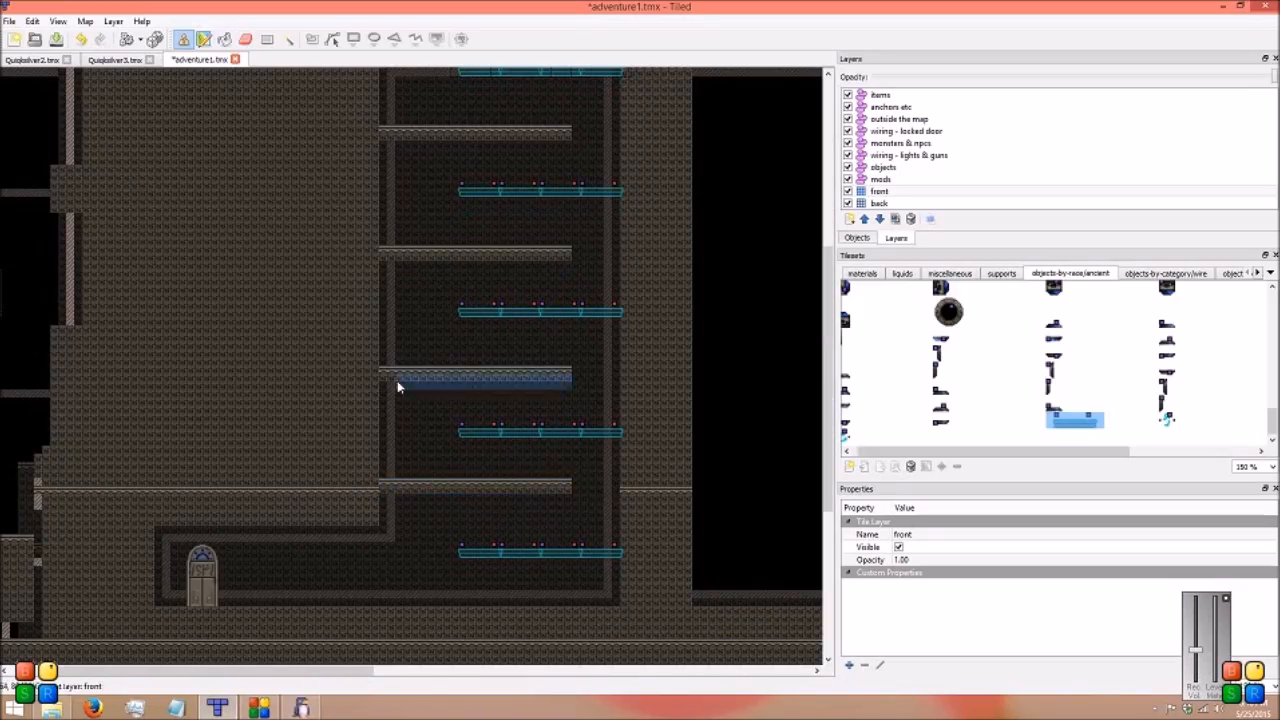
scroll(417, 315, up, 3)
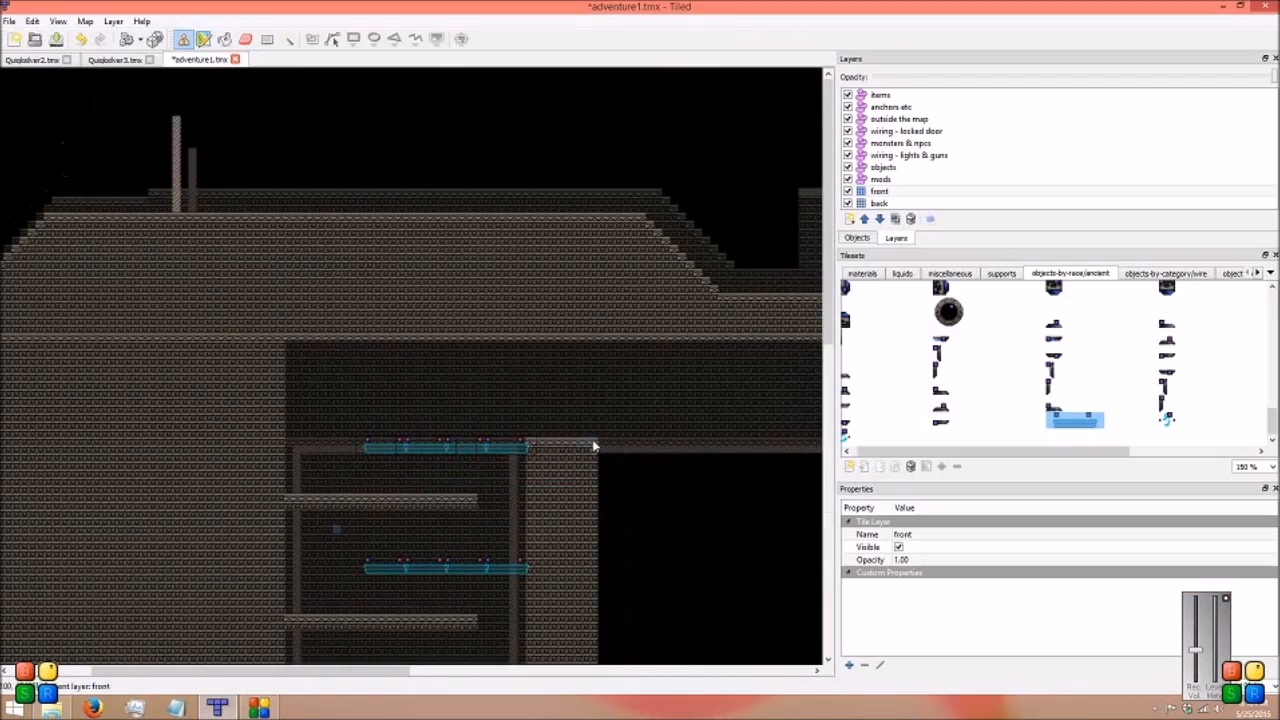
Extend the shaft's right brick wall upward past the topmost blue platform
drag(563, 438, 563, 398)
mouse_move(578, 491)
middle_down()
mouse_move(417, 459)
mouse_move(631, 418)
middle_up()
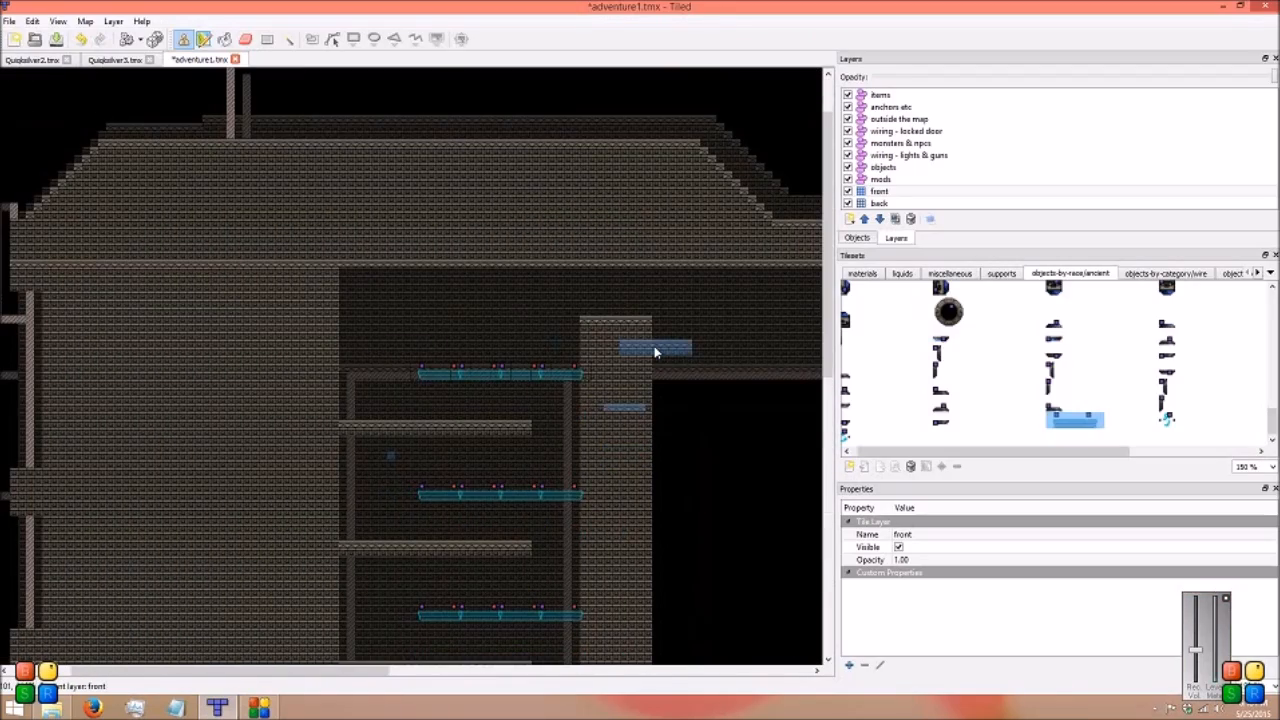
middle_drag(670, 356, 666, 194)
middle_drag(589, 360, 654, 266)
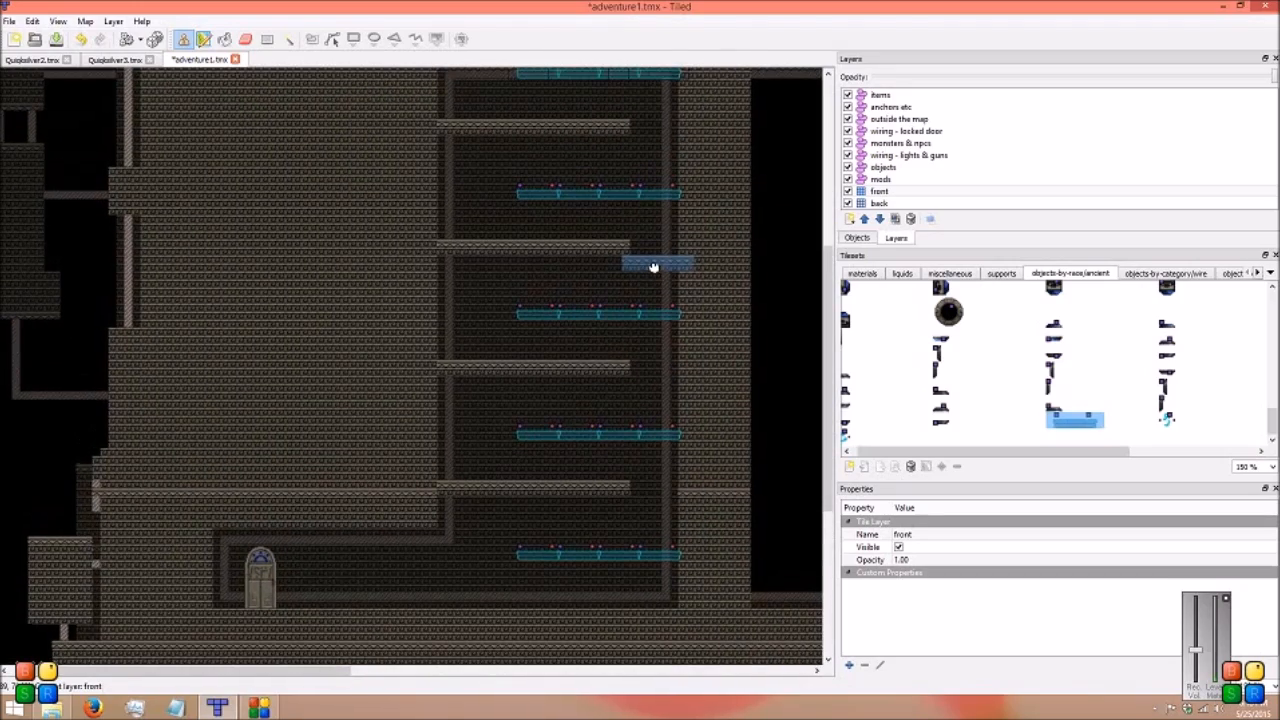
mouse_move(575, 298)
middle_down()
mouse_move(566, 374)
mouse_move(573, 311)
middle_up()
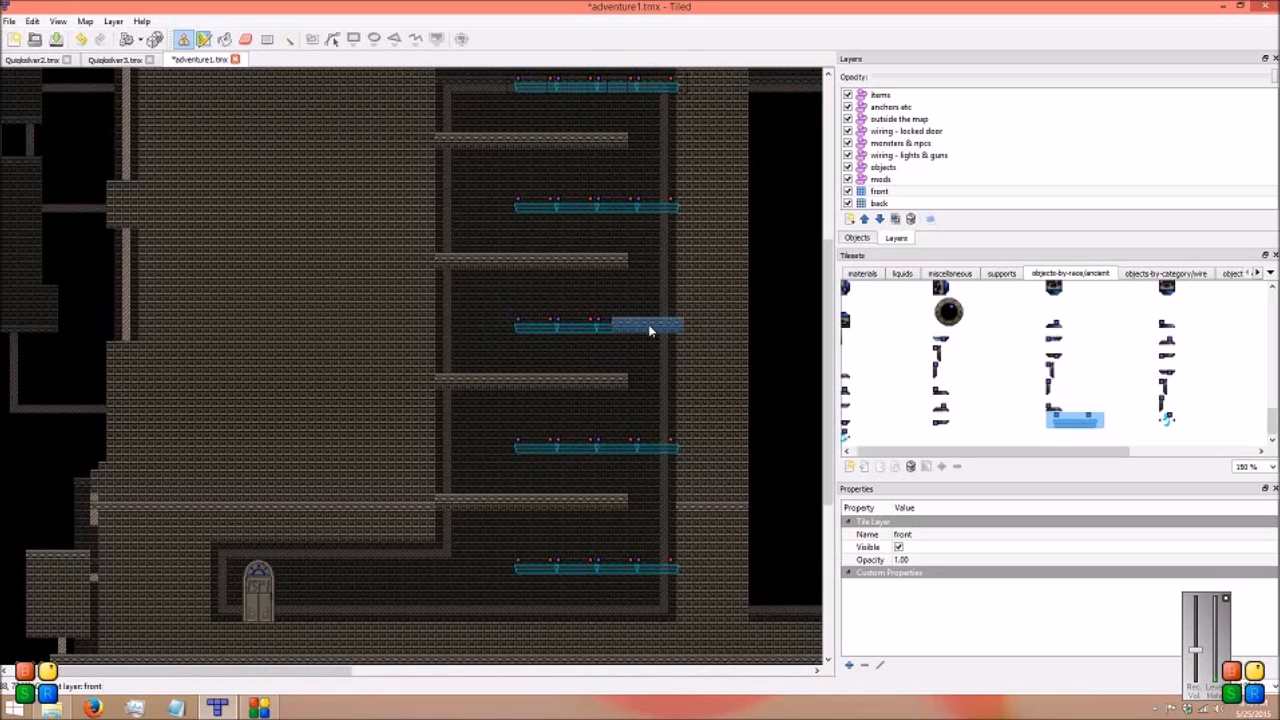
Move the trim line in the left brick wall up to line up with the lowest ledge
middle_drag(530, 382, 591, 322)
right_click(462, 405)
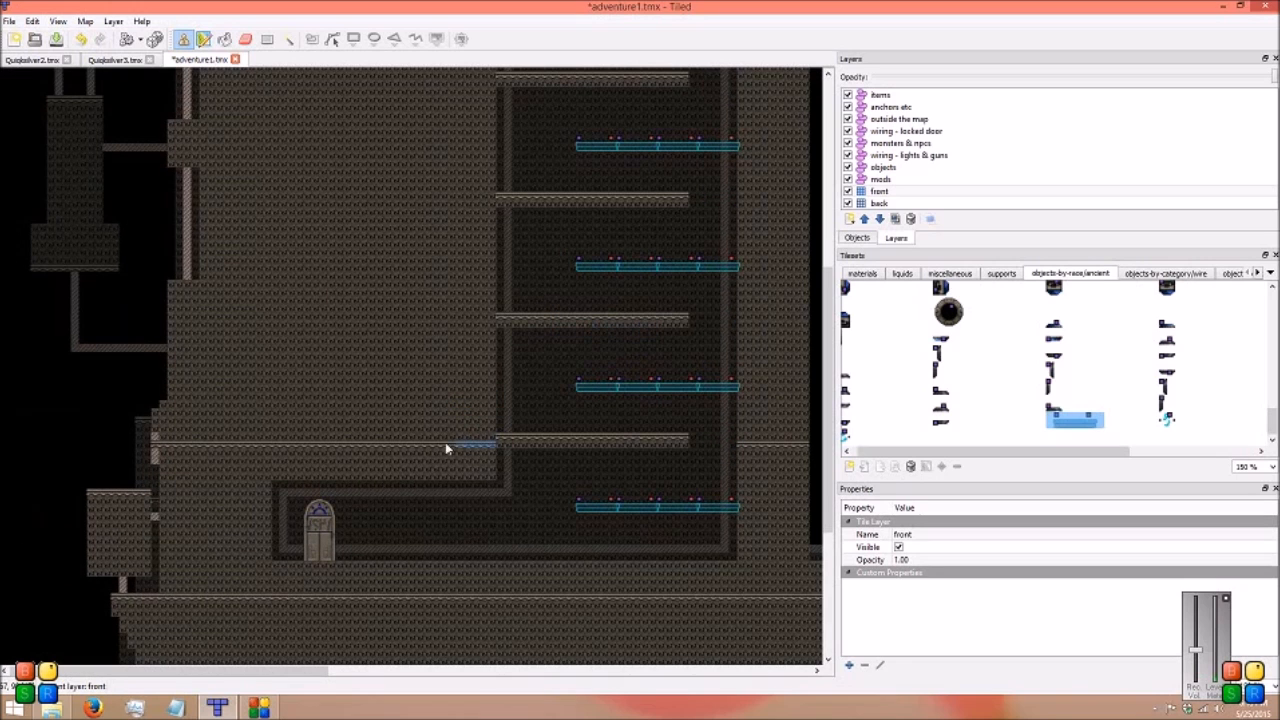
right_drag(158, 443, 154, 444)
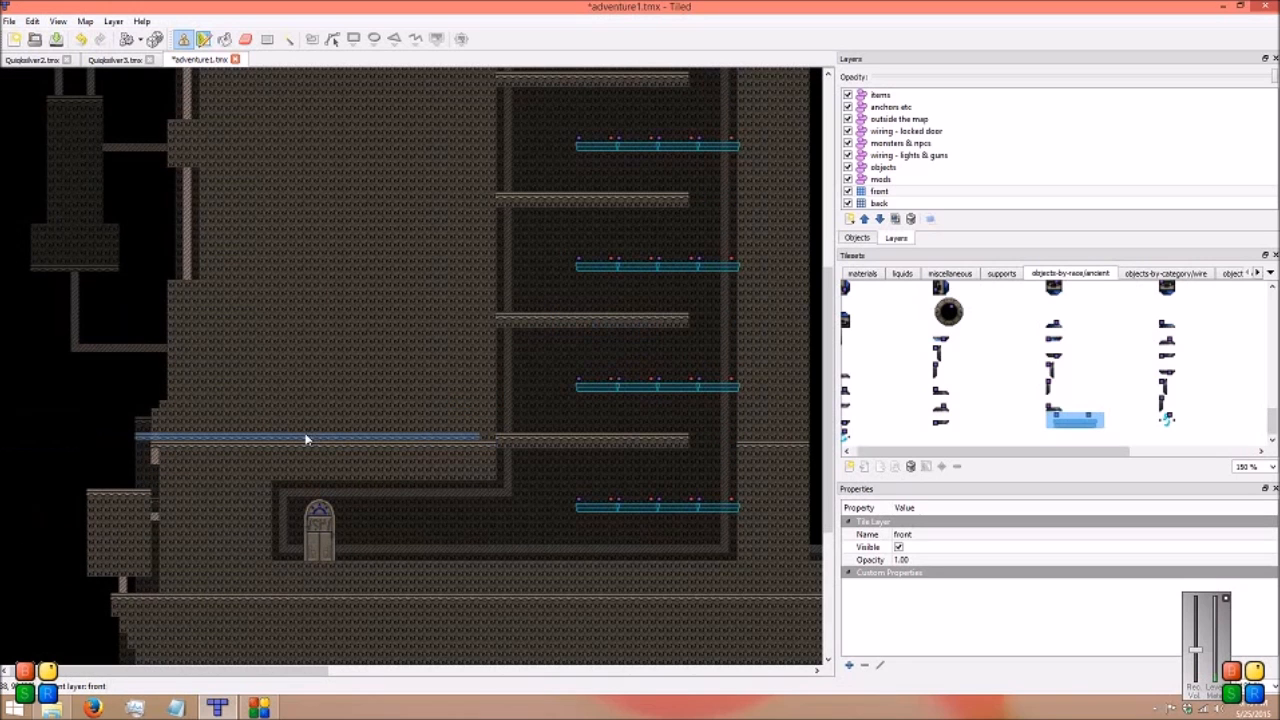
click(323, 432)
right_click(323, 394)
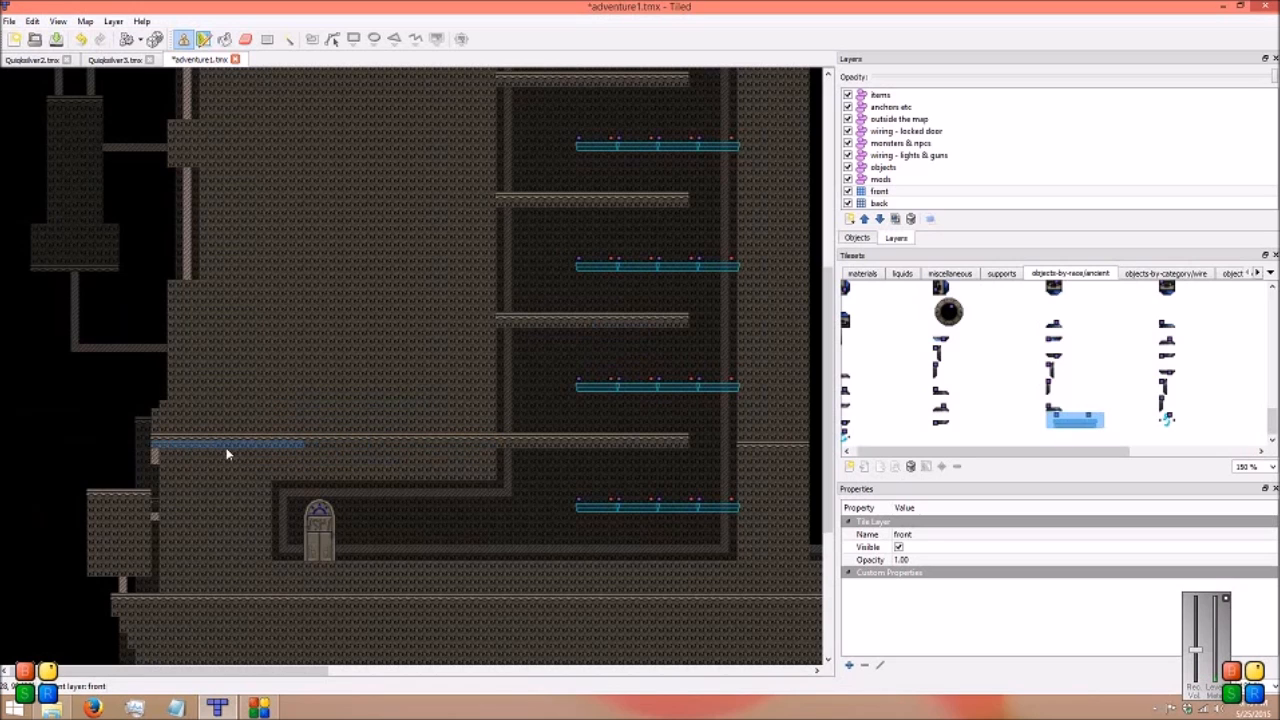
middle_drag(386, 348, 344, 404)
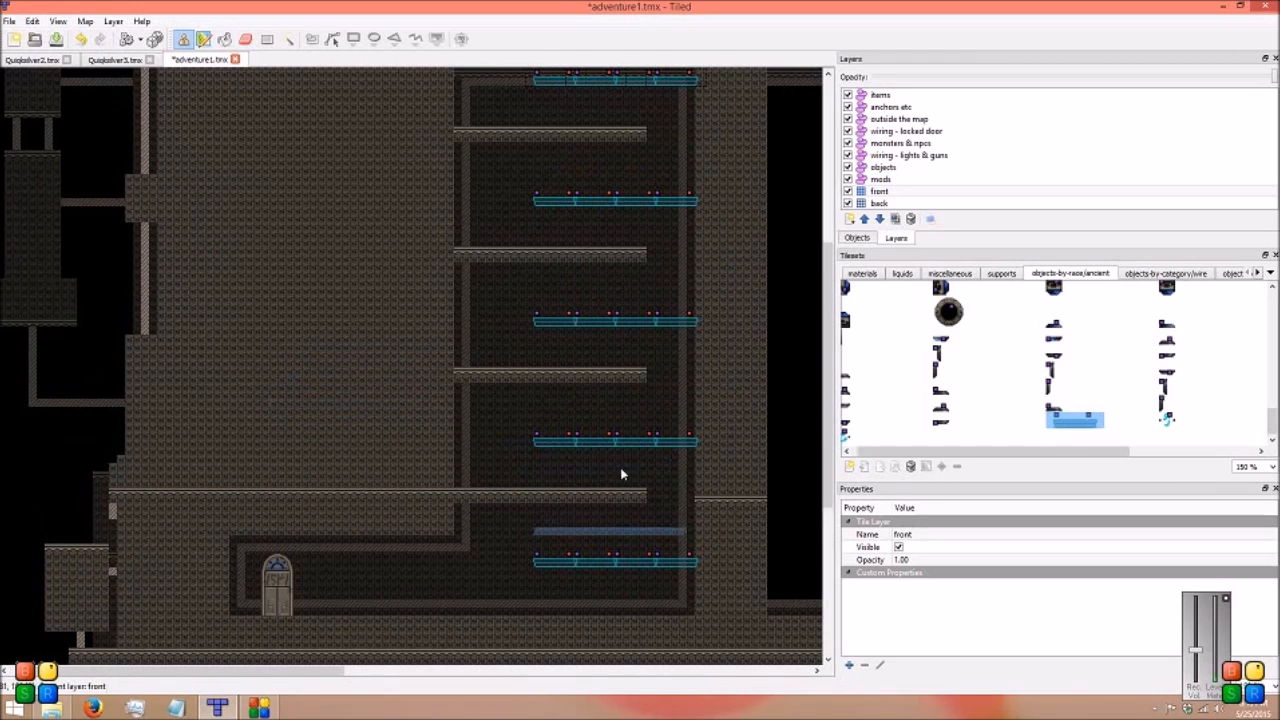
Extend the trim of the upper ledges across the left brick wall to its outer side
middle_drag(617, 438, 560, 546)
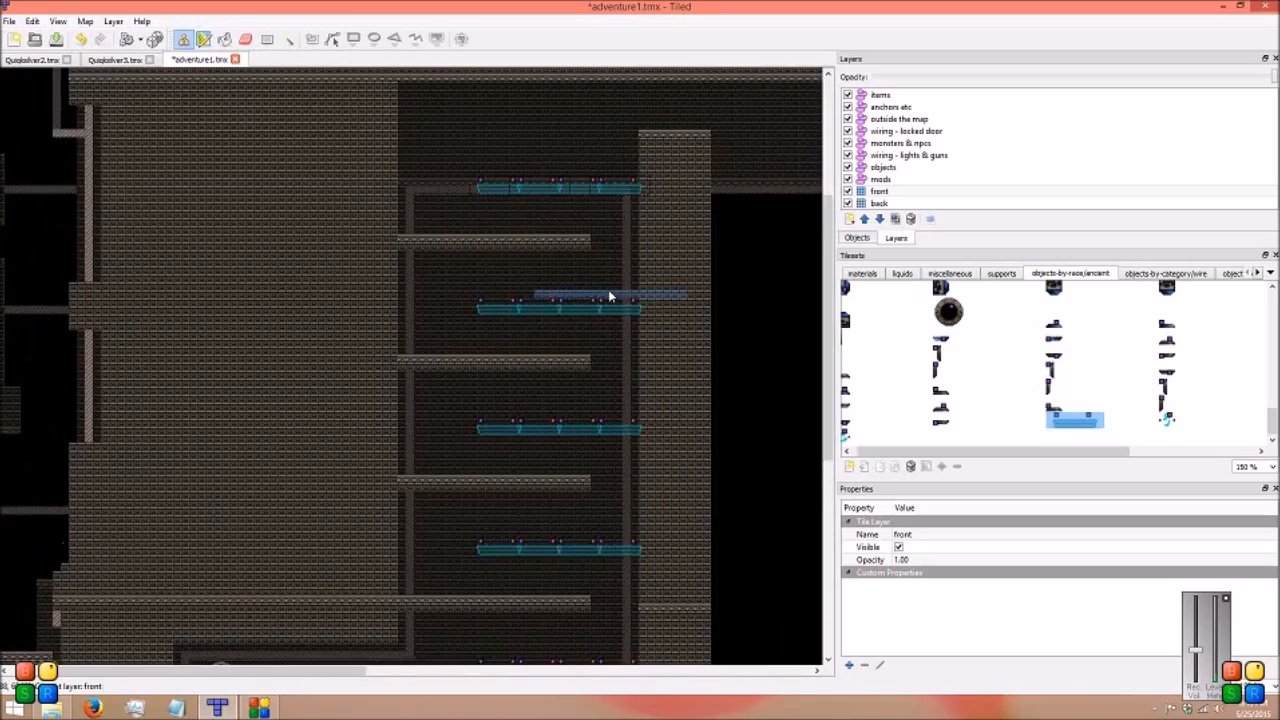
middle_drag(609, 294, 654, 206)
middle_drag(597, 511, 580, 456)
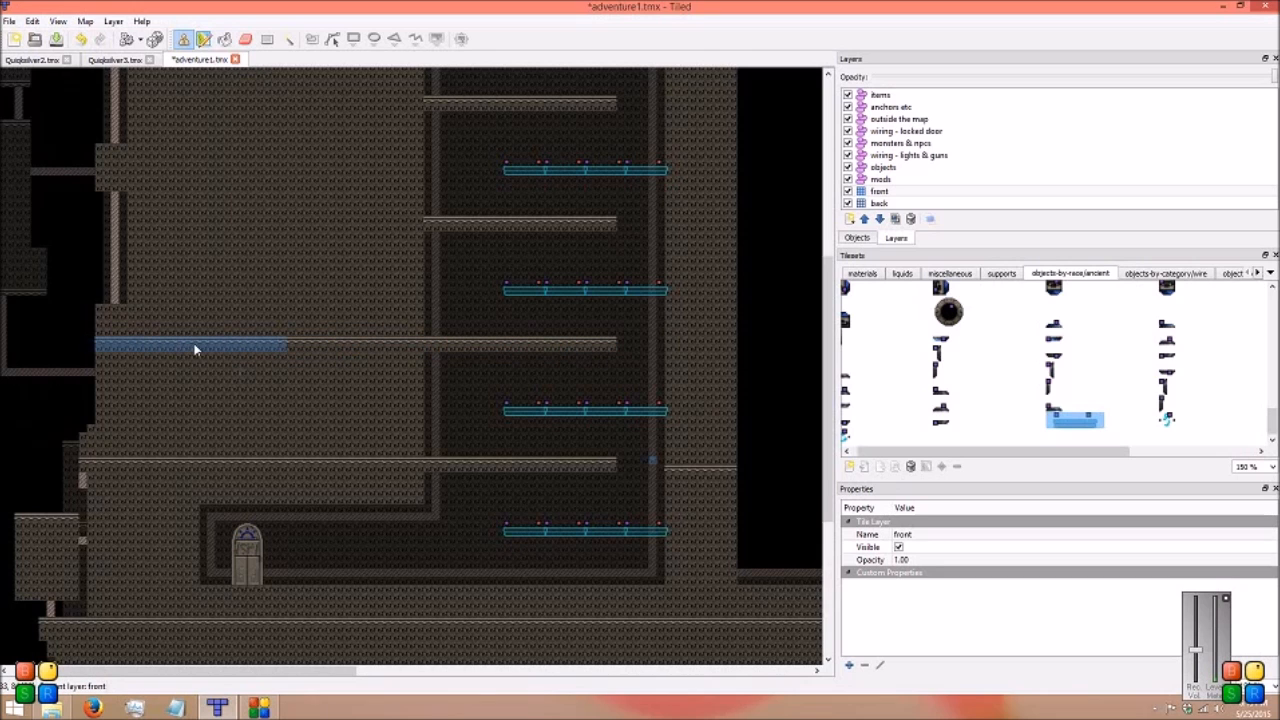
middle_drag(274, 297, 346, 457)
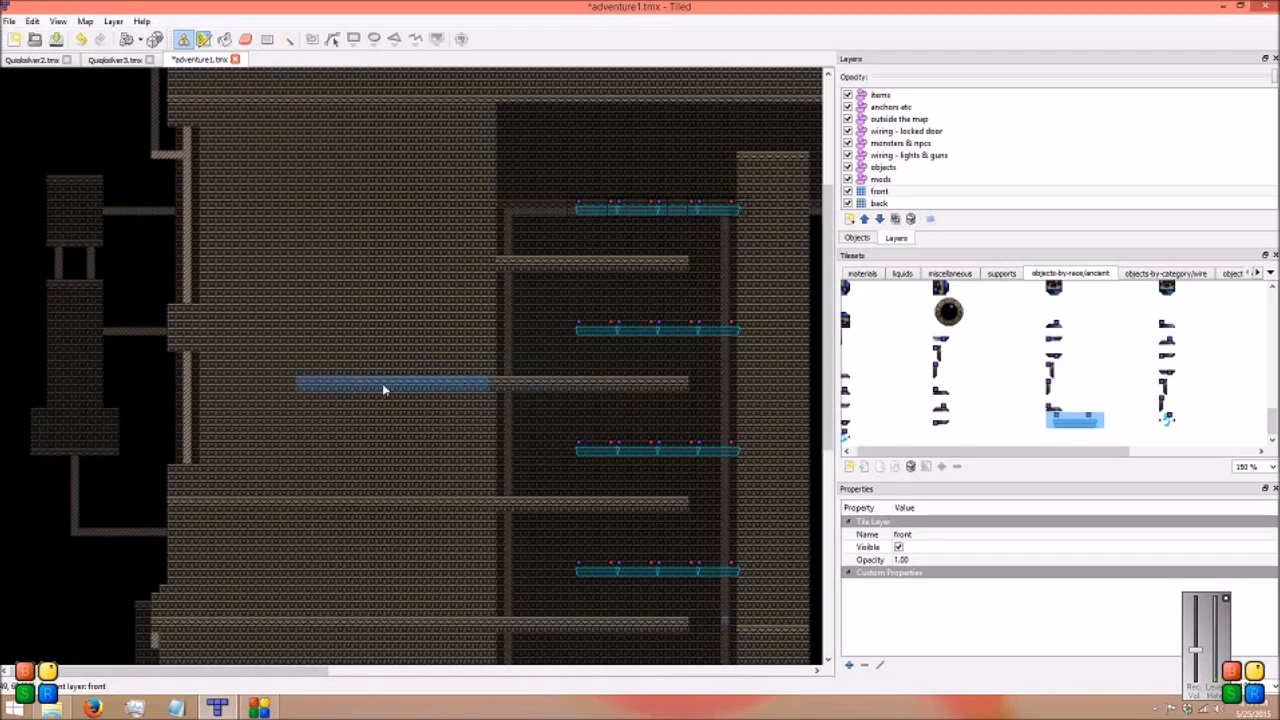
scroll(457, 471, up, 2)
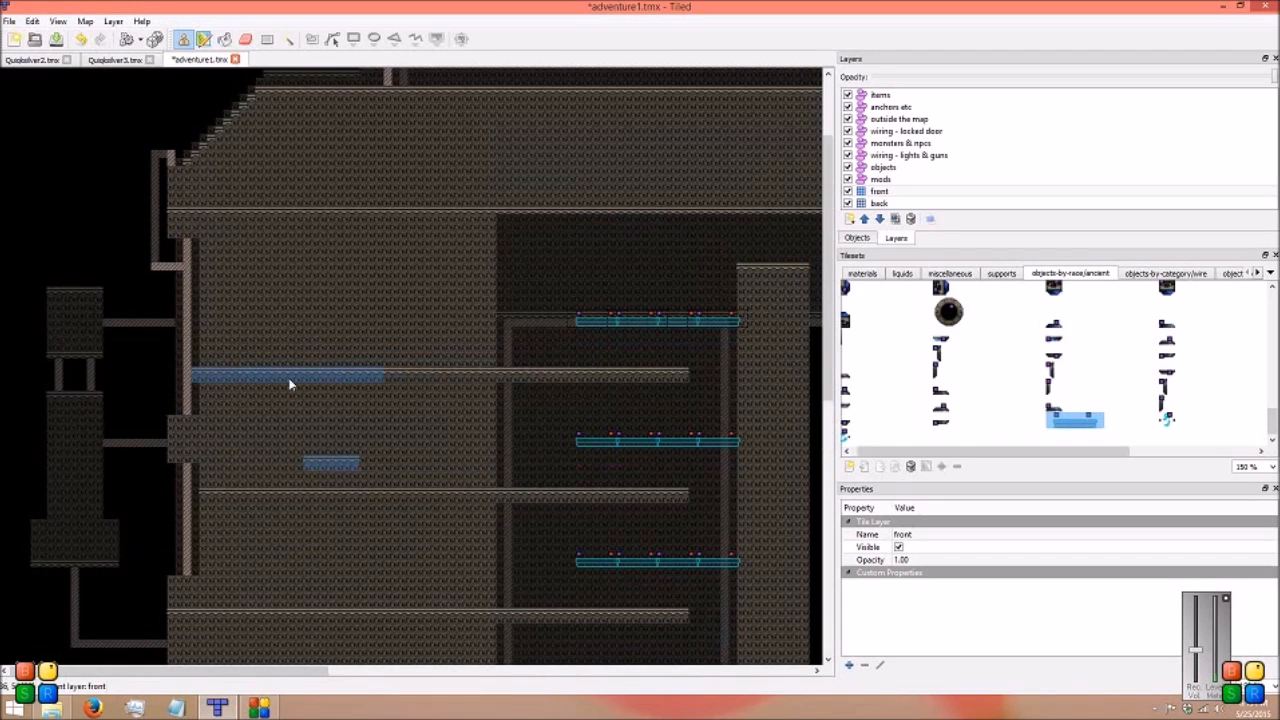
middle_drag(424, 362, 411, 150)
middle_drag(436, 385, 453, 40)
middle_drag(397, 311, 318, 420)
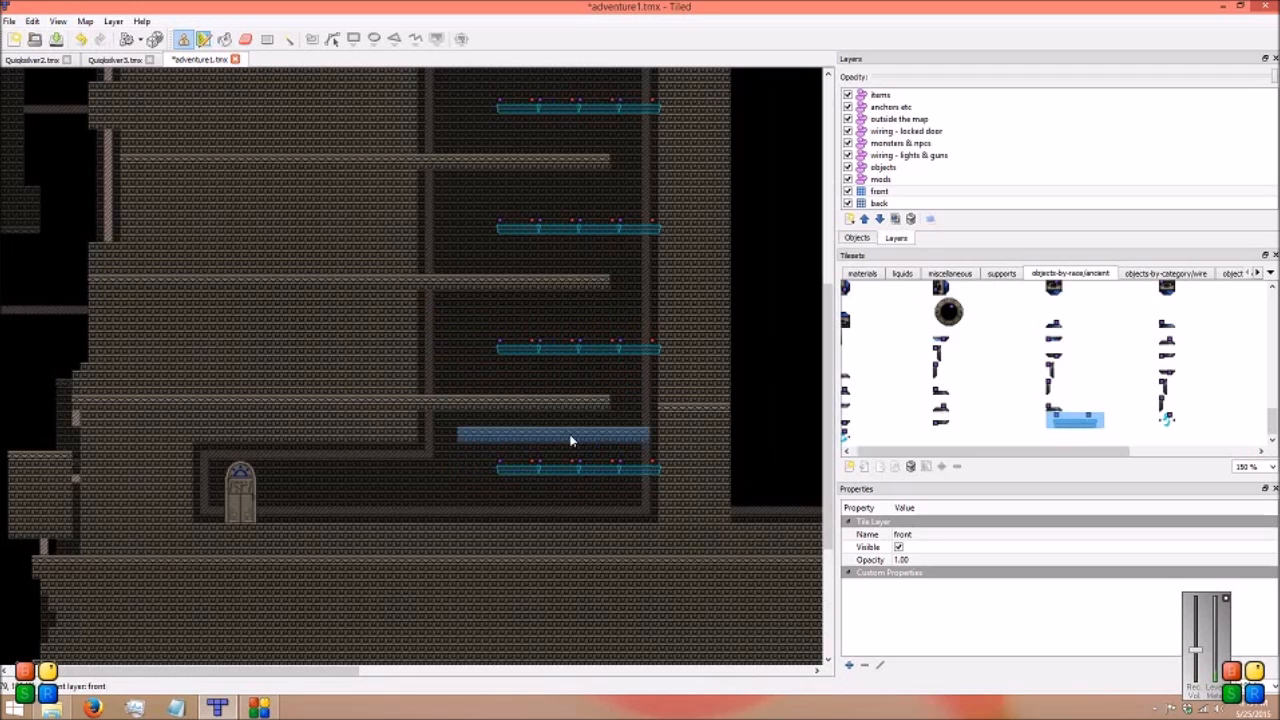
middle_drag(614, 360, 573, 253)
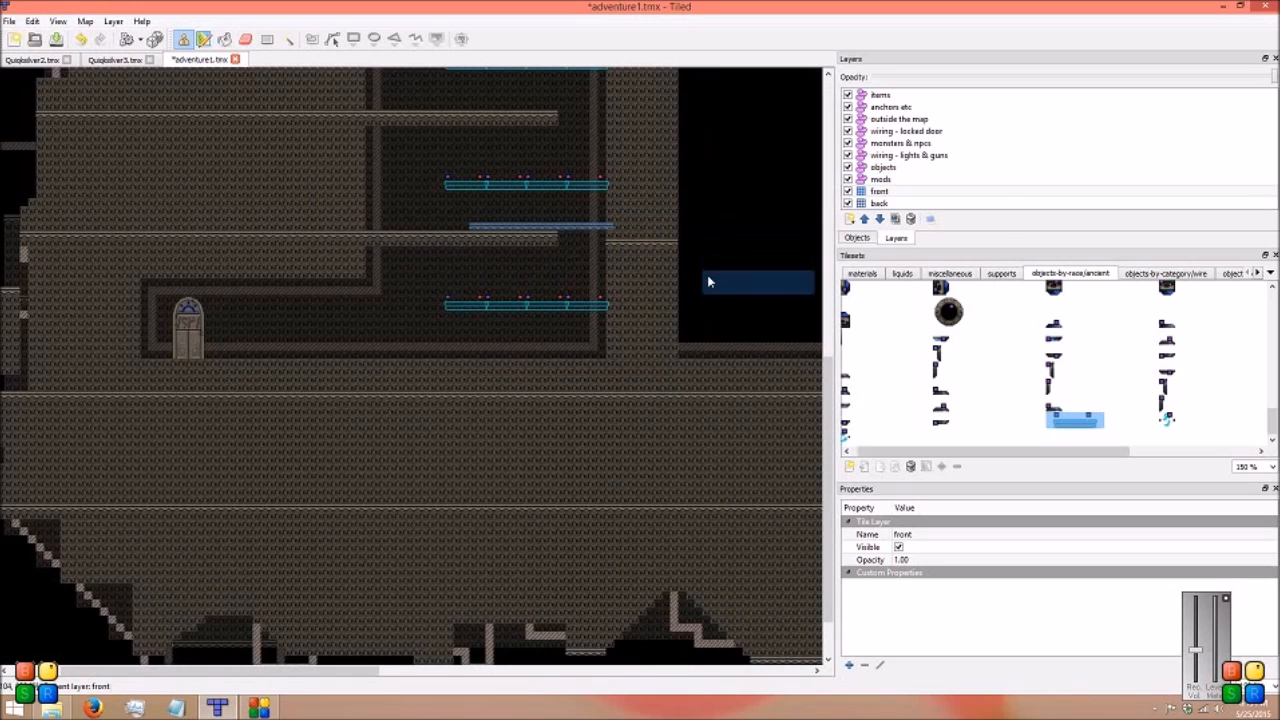
scroll(507, 520, down, 2)
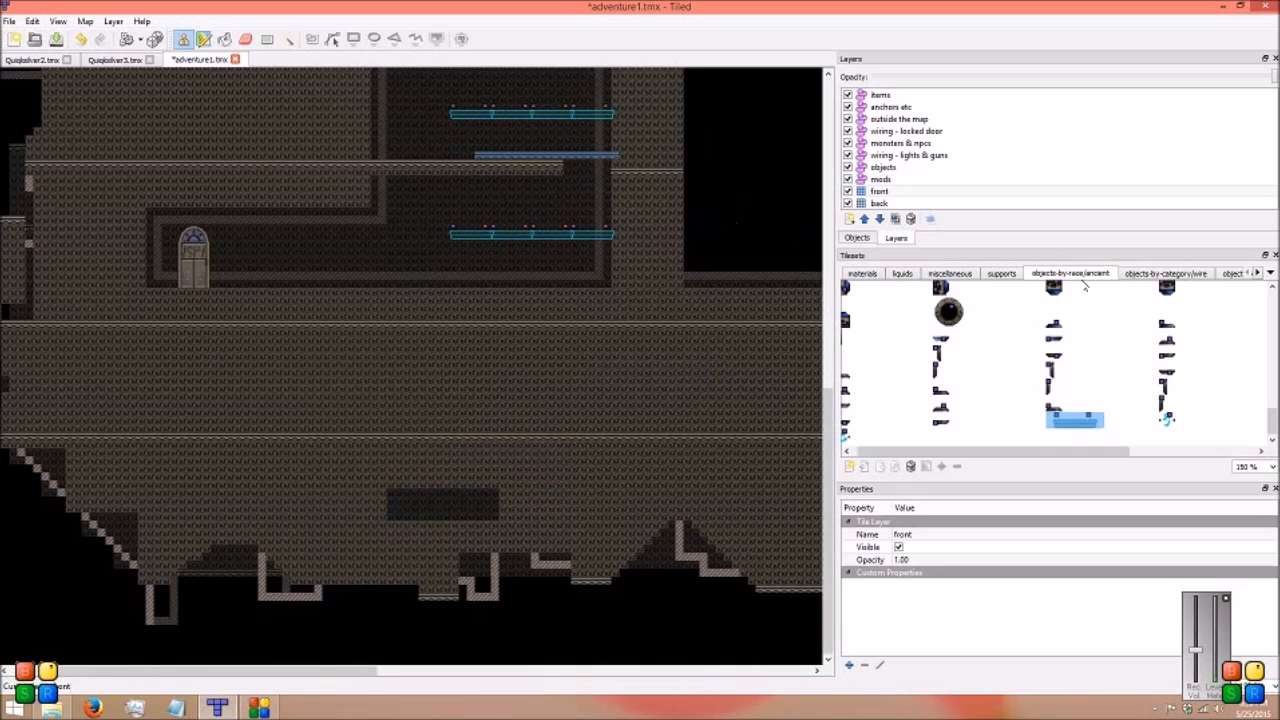
Open the objects-by-category/wire tileset and inspect the Timer (Two Seconds) and And Switch objects
click(1161, 276)
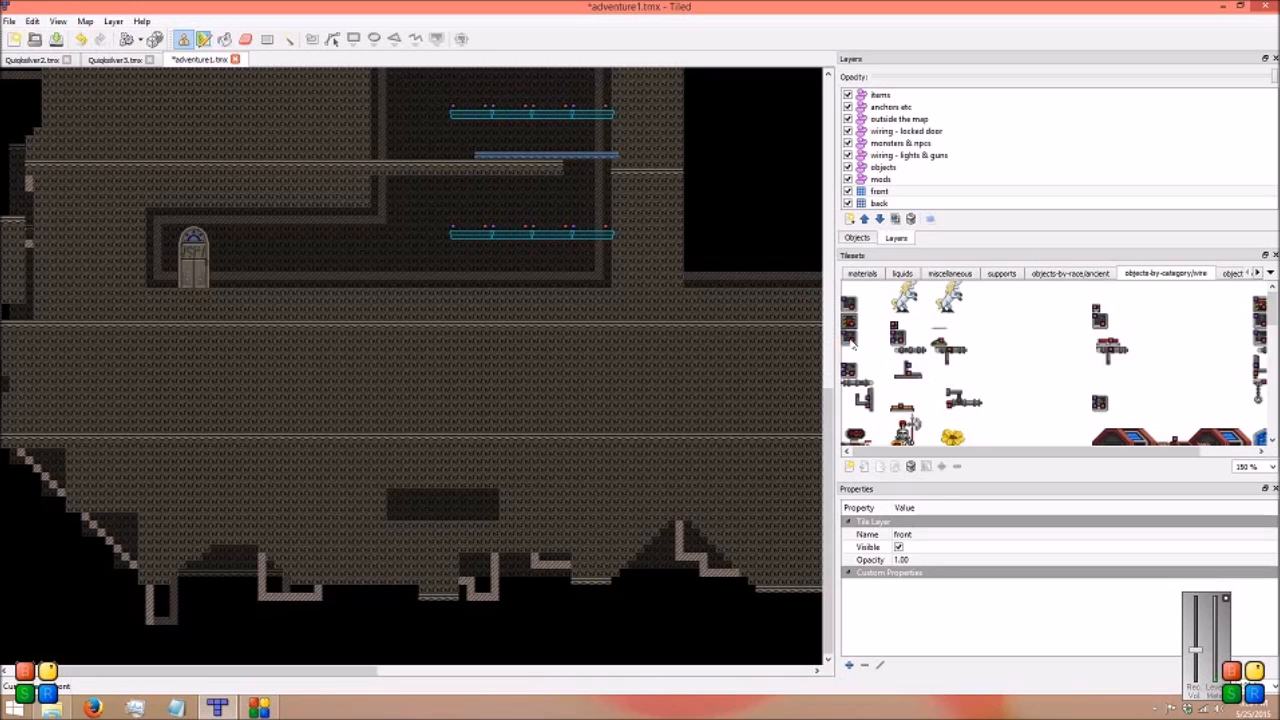
click(849, 339)
click(1099, 320)
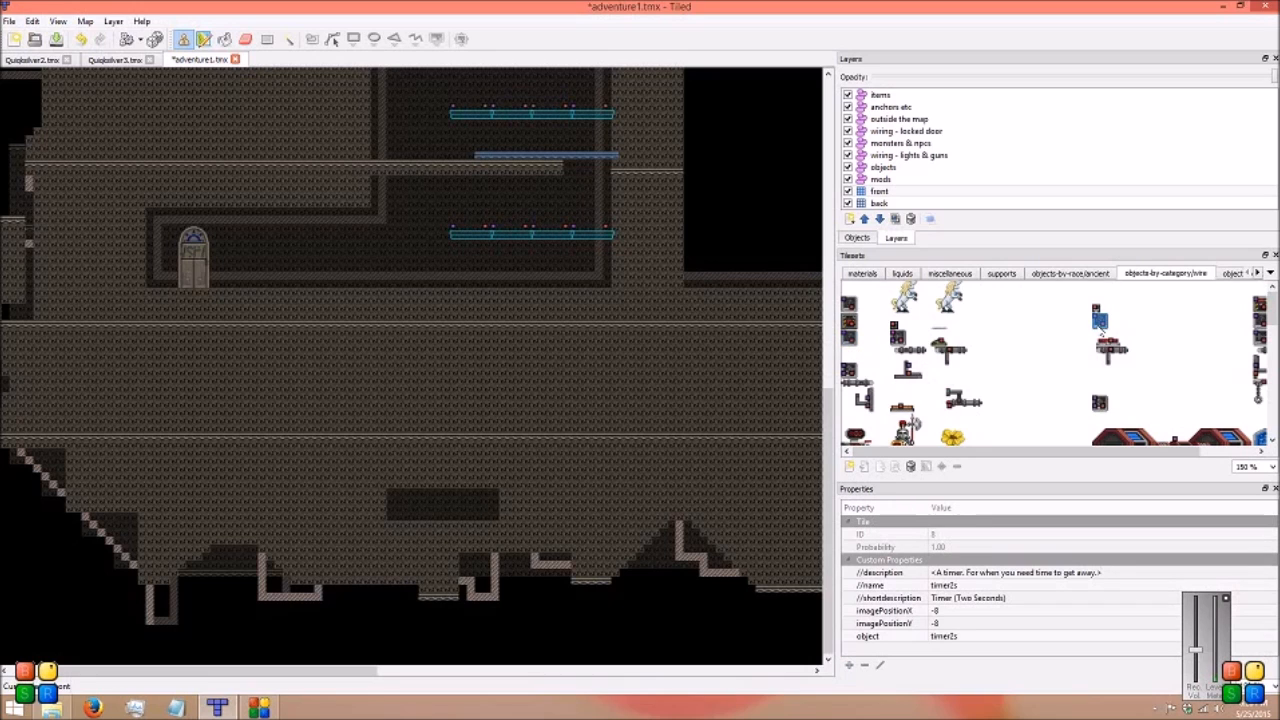
scroll(1106, 399, down, 2)
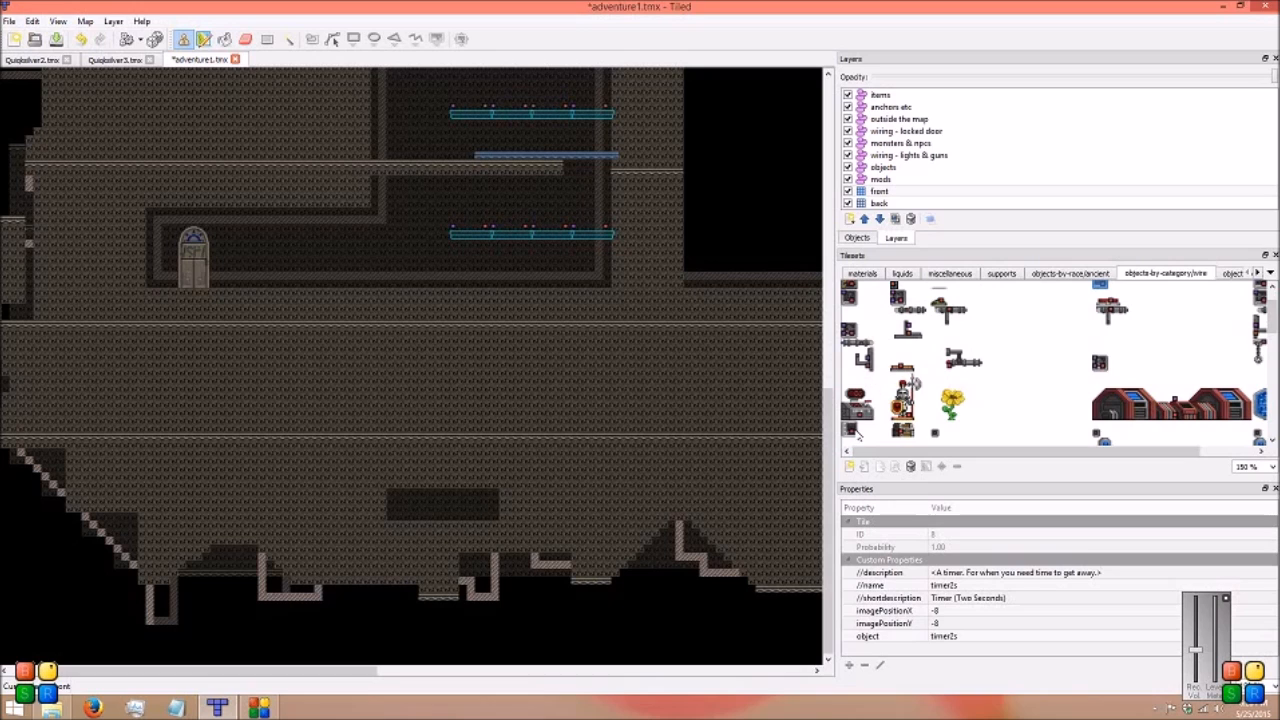
click(1099, 362)
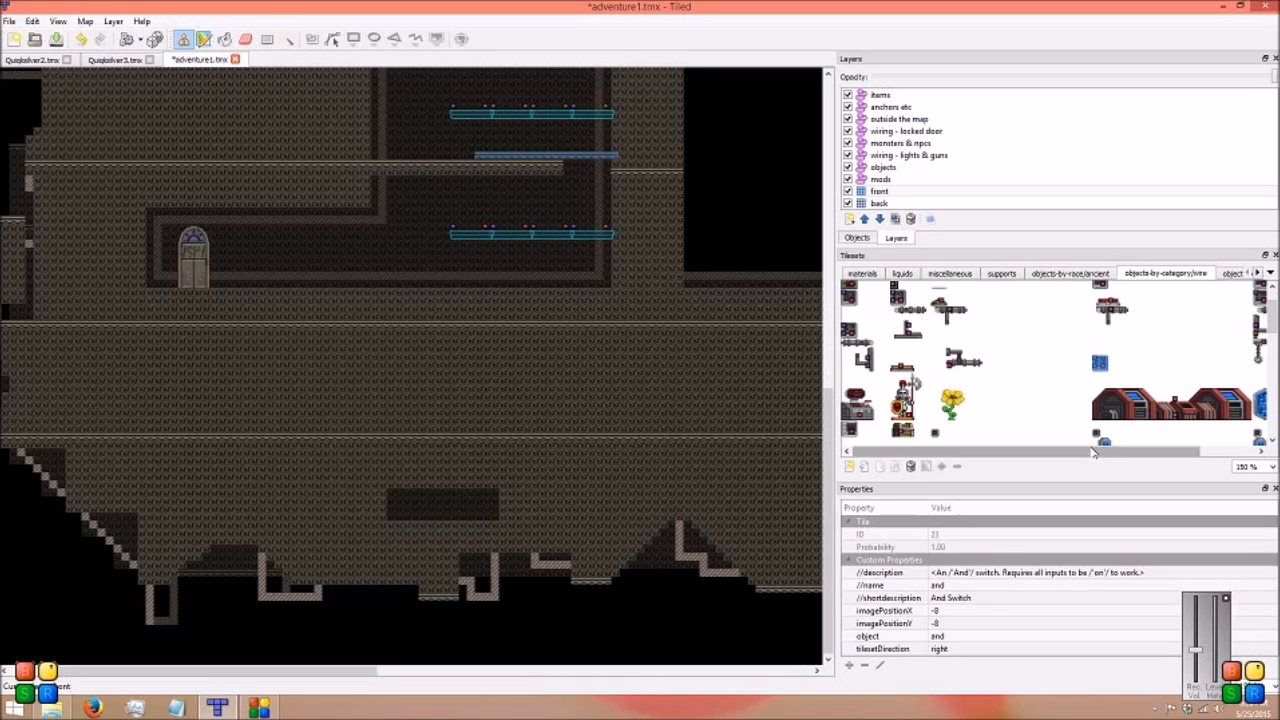
Inspect the Timer (One Second) and Timer (Four Seconds) objects in the wire tileset
scroll(1195, 365, right, 2)
scroll(1192, 365, up, 2)
click(1194, 325)
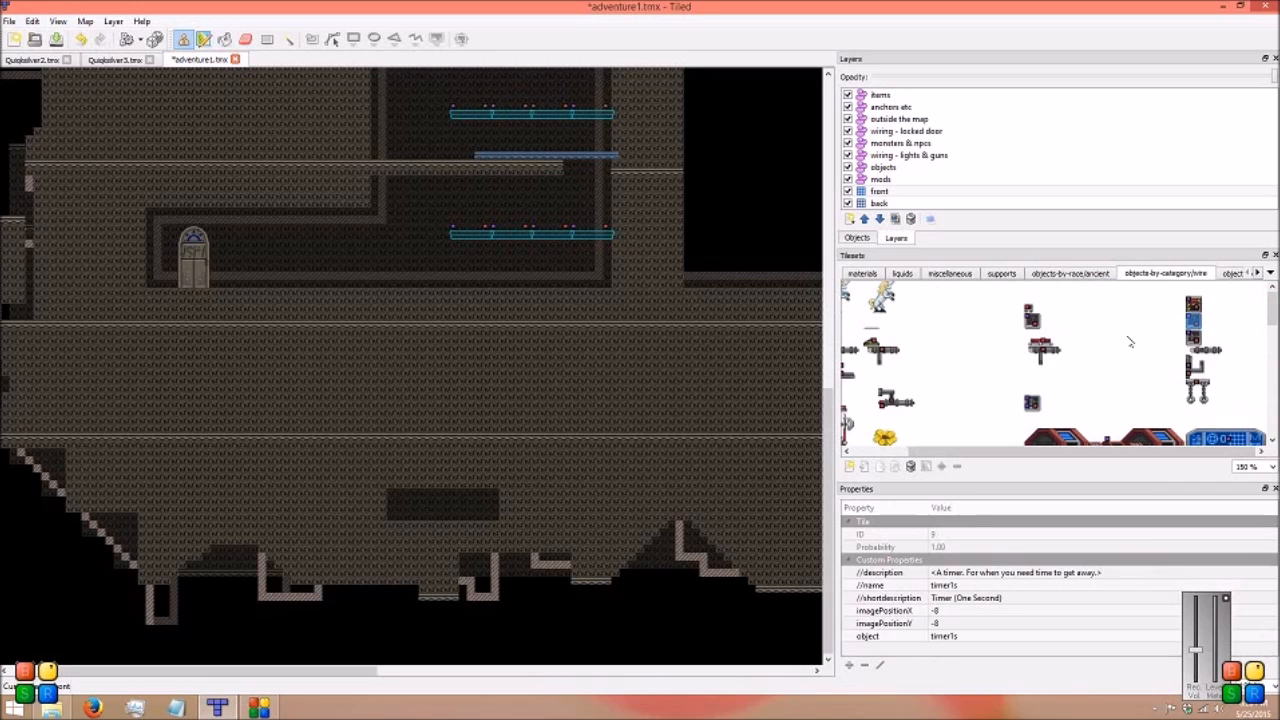
scroll(1130, 342, down, 2)
scroll(970, 400, left, 3)
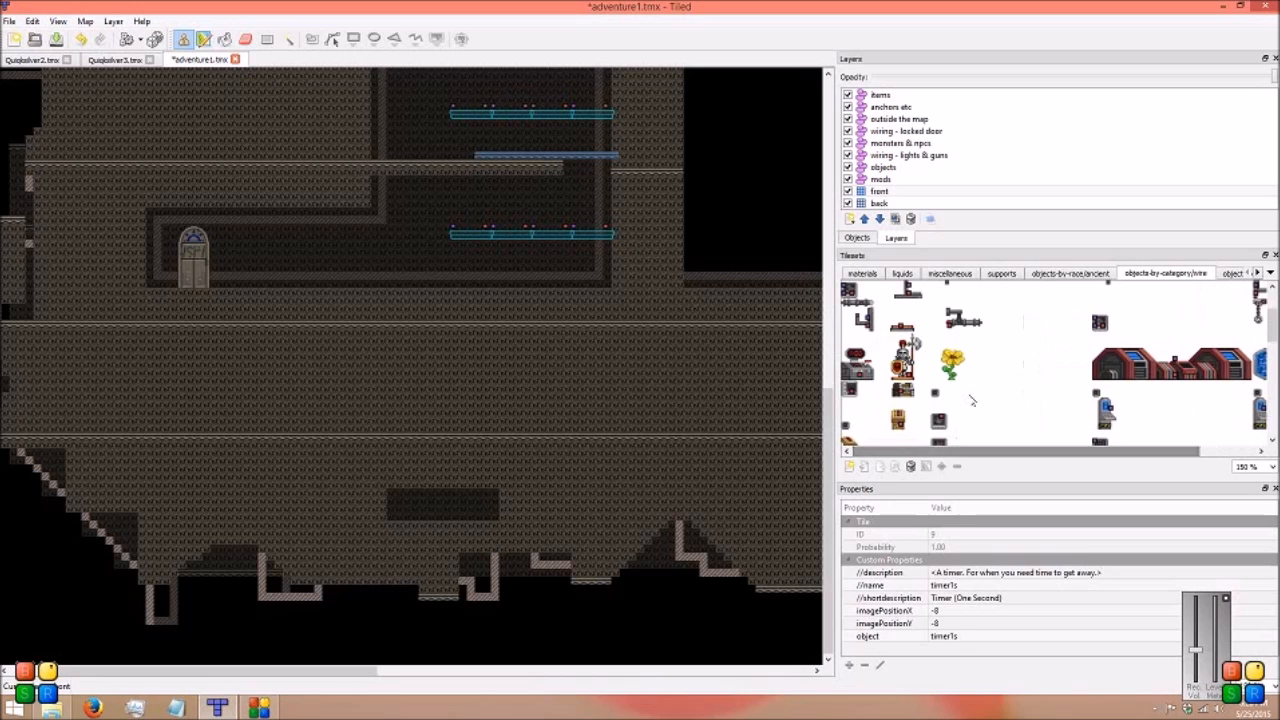
scroll(970, 400, down, 1)
click(1101, 408)
click(1100, 431)
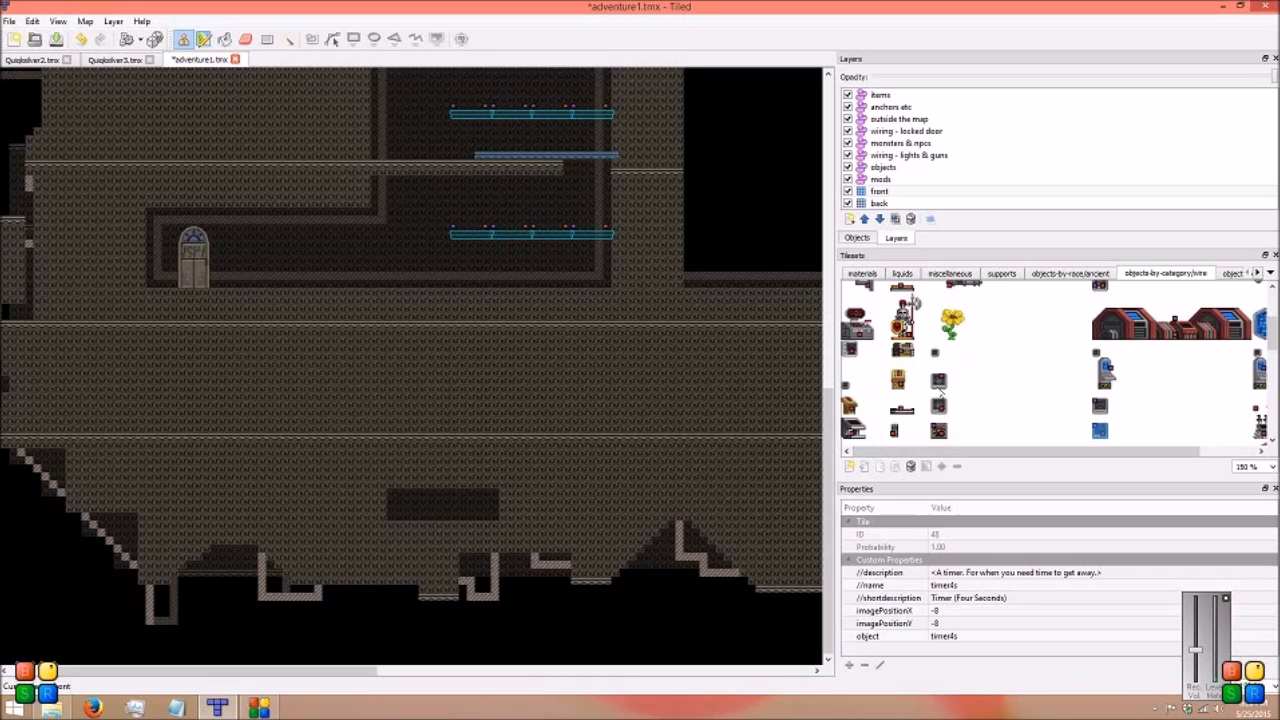
Place a Timer (Three Seconds) object at the left end of the dark recess below the shaft on the objects layer
scroll(938, 400, down, 1)
scroll(938, 400, down, 2)
click(848, 376)
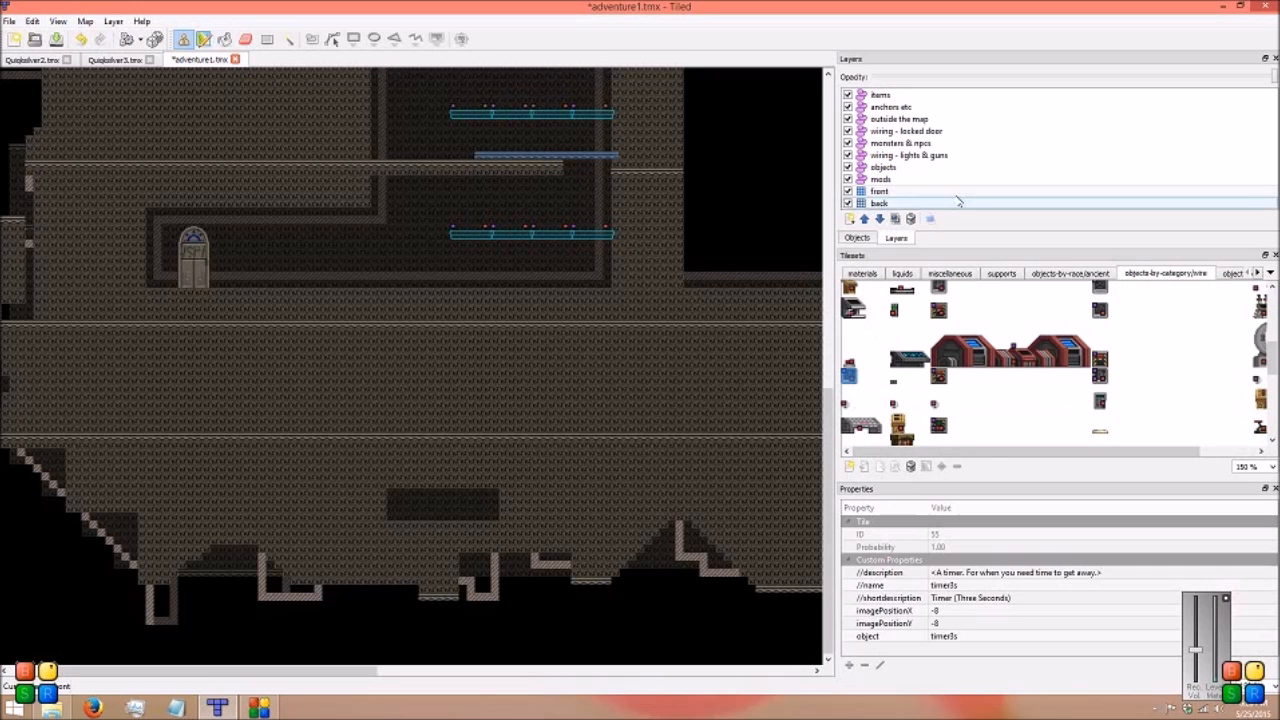
click(1000, 168)
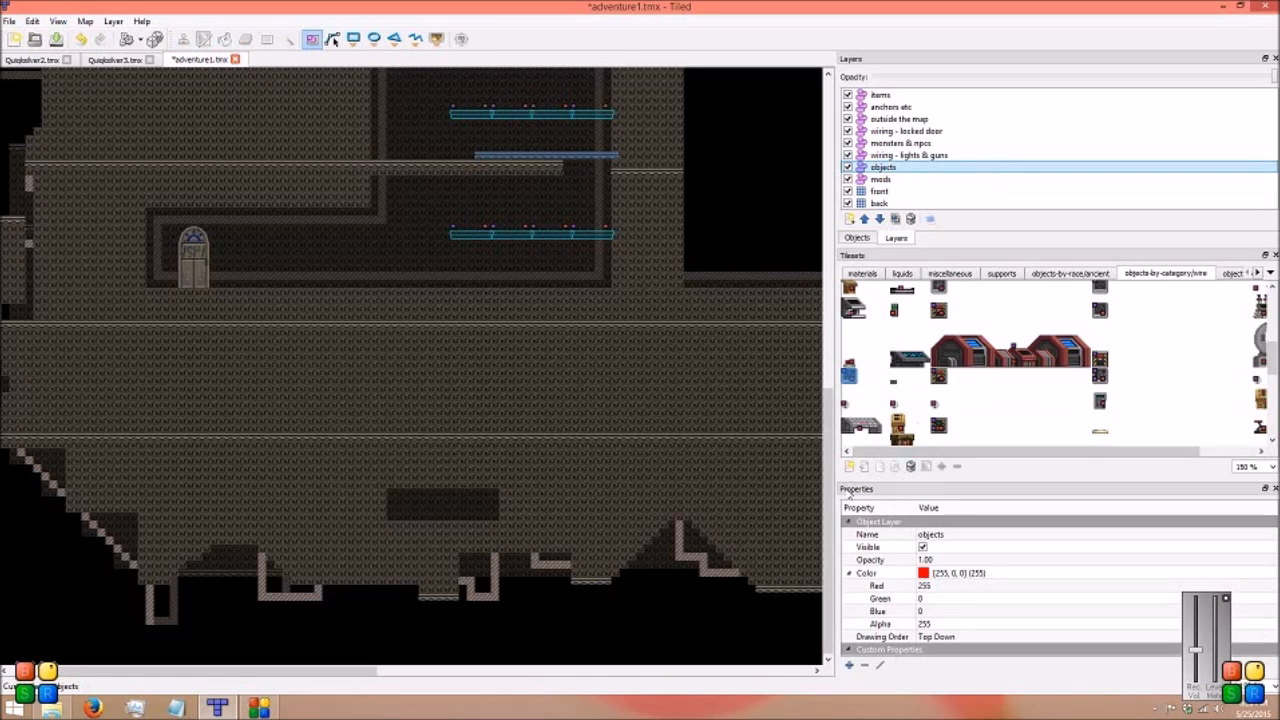
click(437, 39)
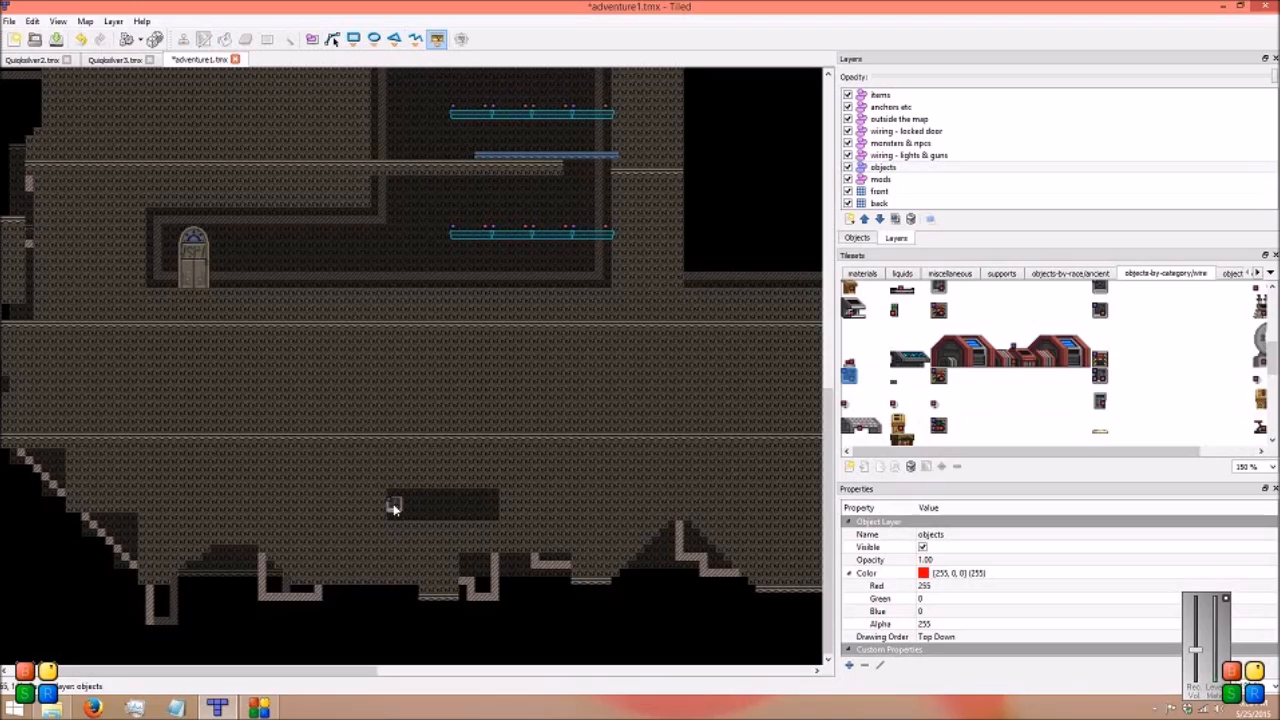
middle_drag(412, 503, 480, 514)
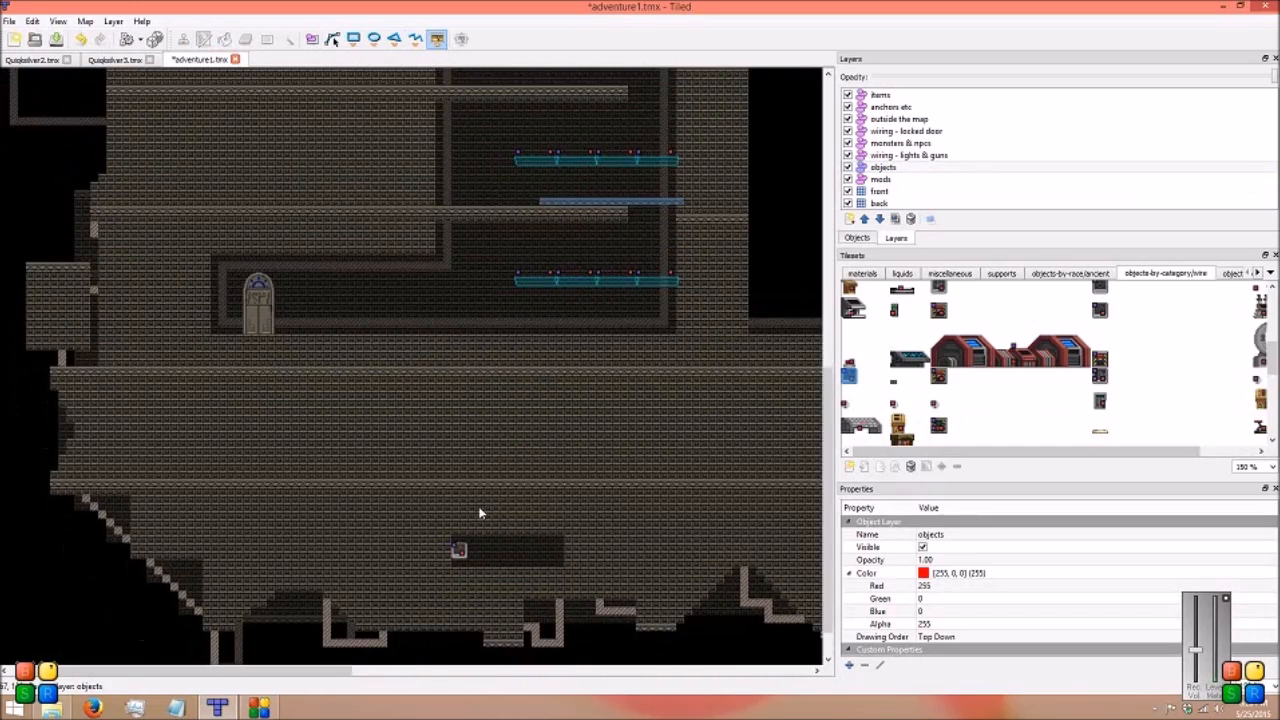
ctrl+scroll(473, 482, up, 1)
click(416, 38)
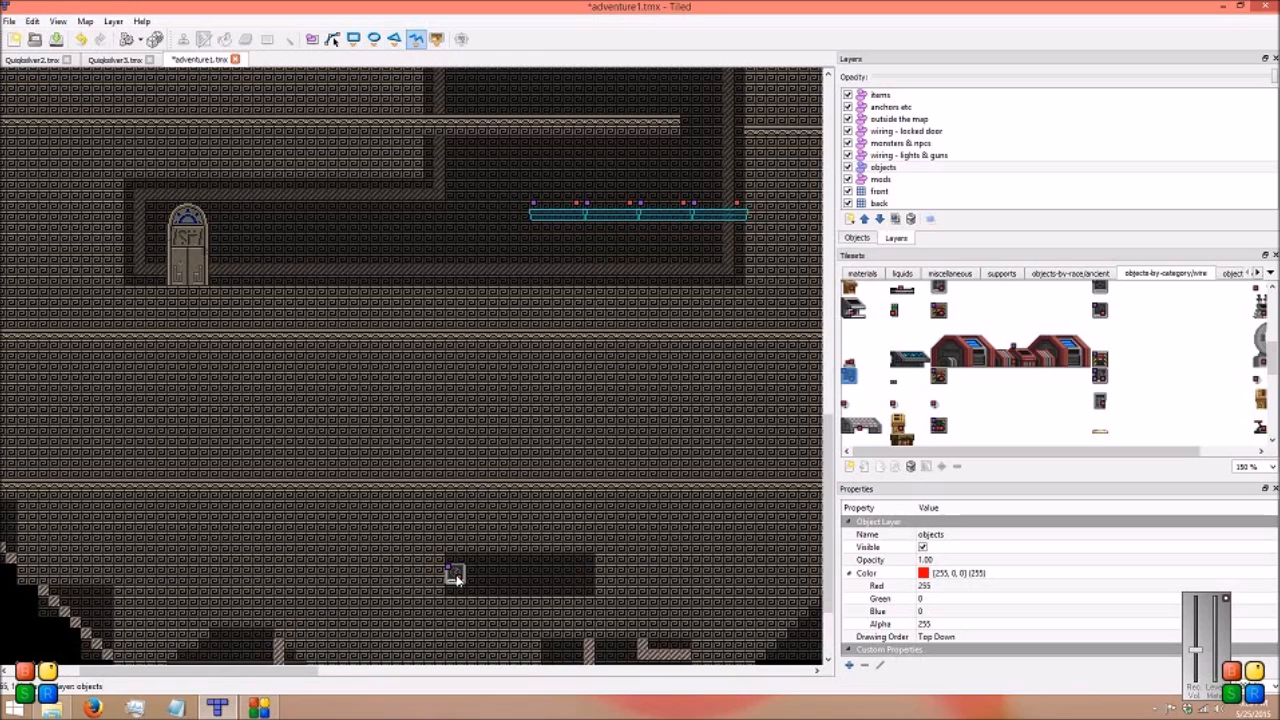
click(532, 207)
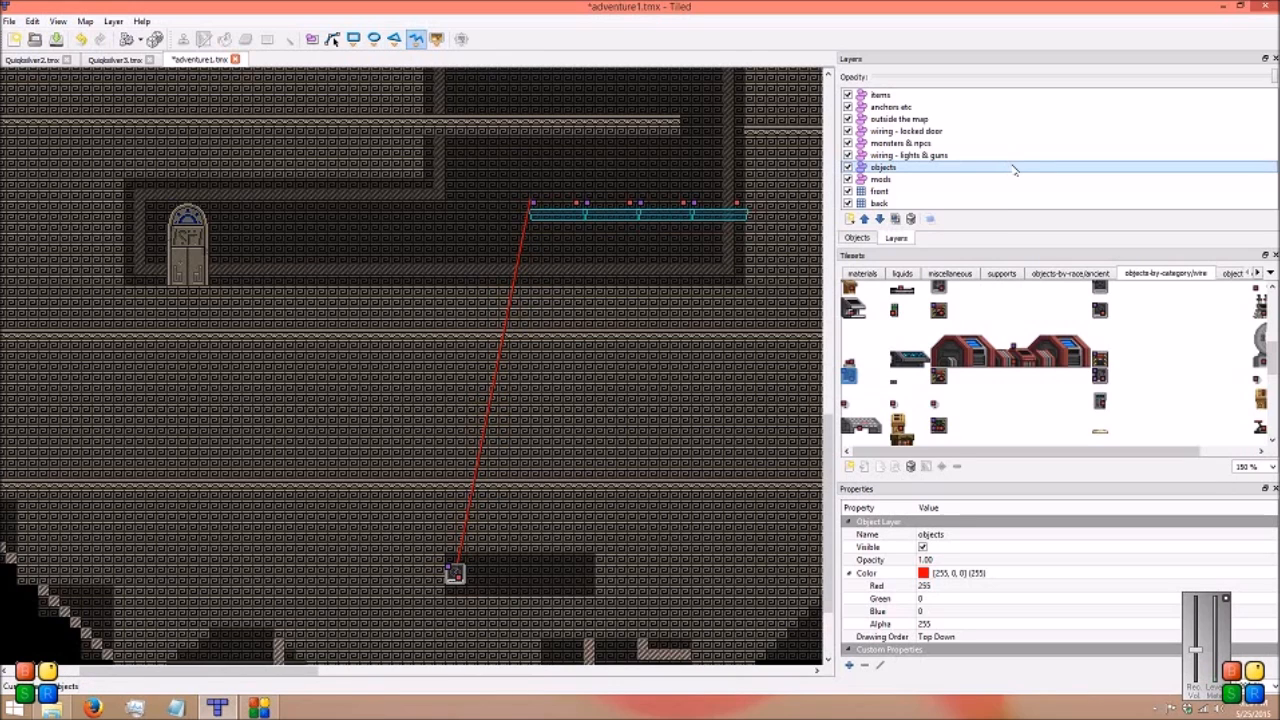
click(32, 21)
click(56, 38)
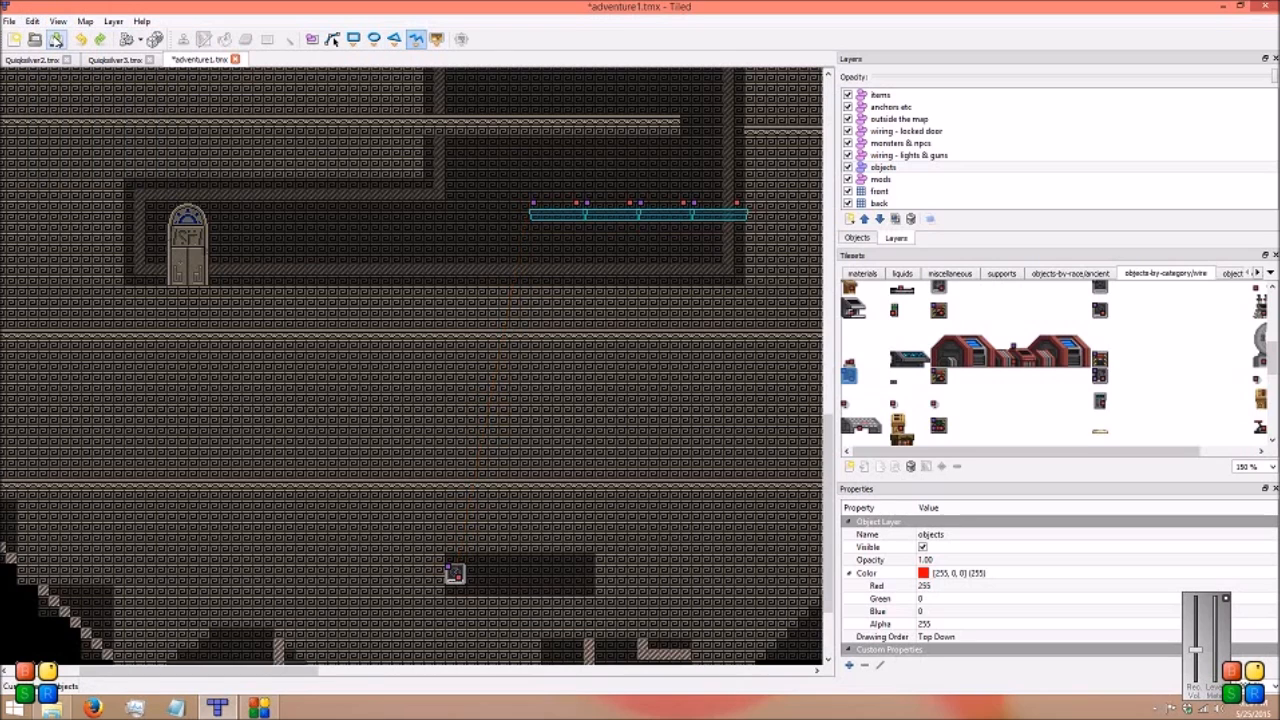
On the wiring - lights & guns layer, wire the timer to all four segments of the lowest blue platform
click(1043, 156)
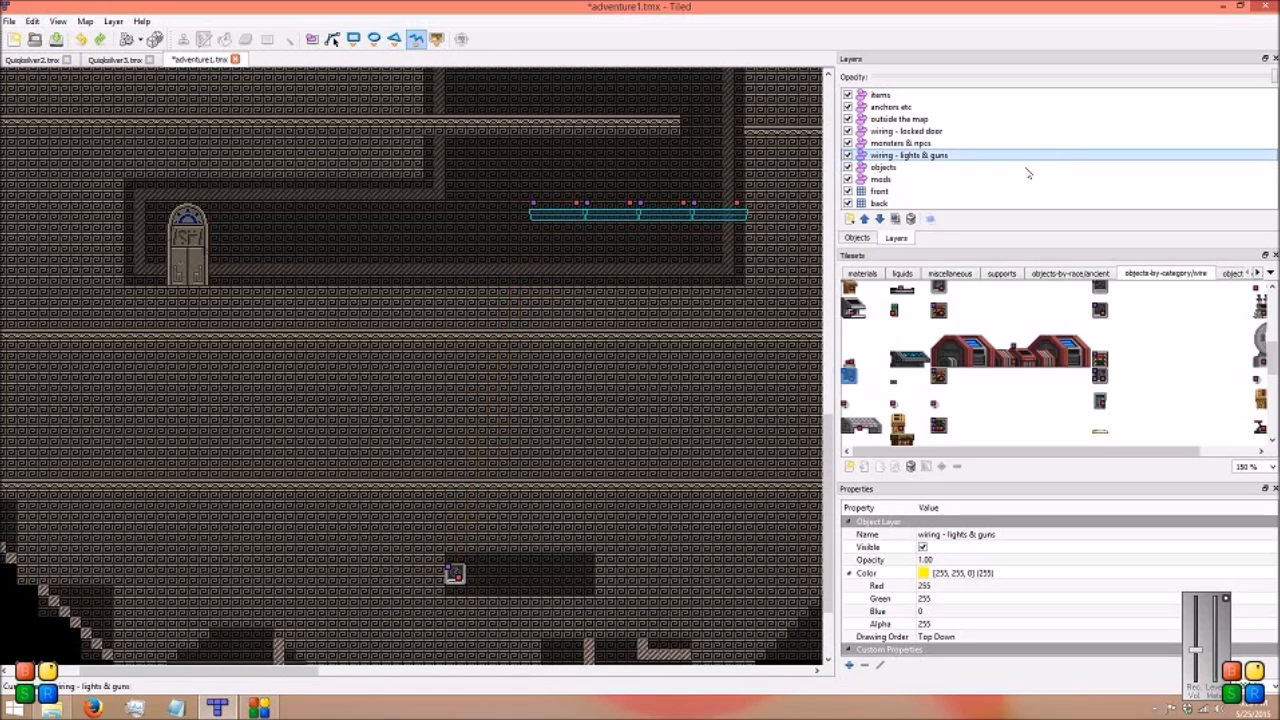
click(454, 575)
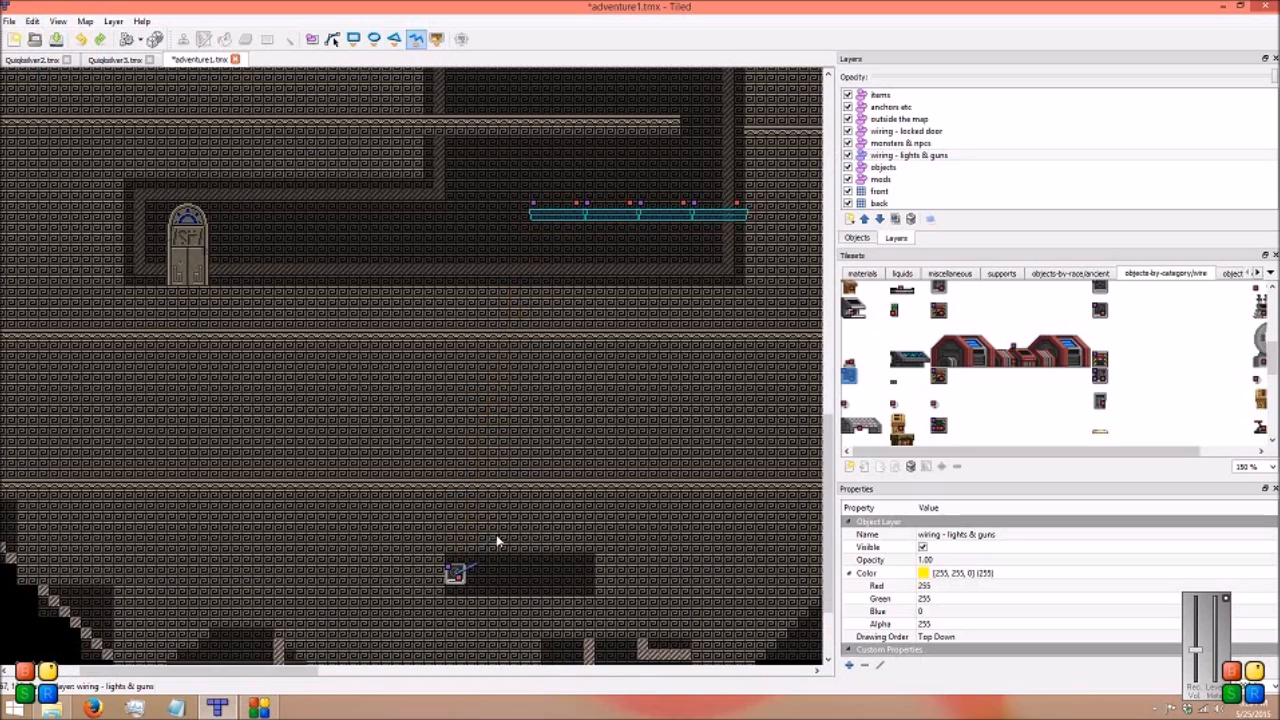
click(532, 206)
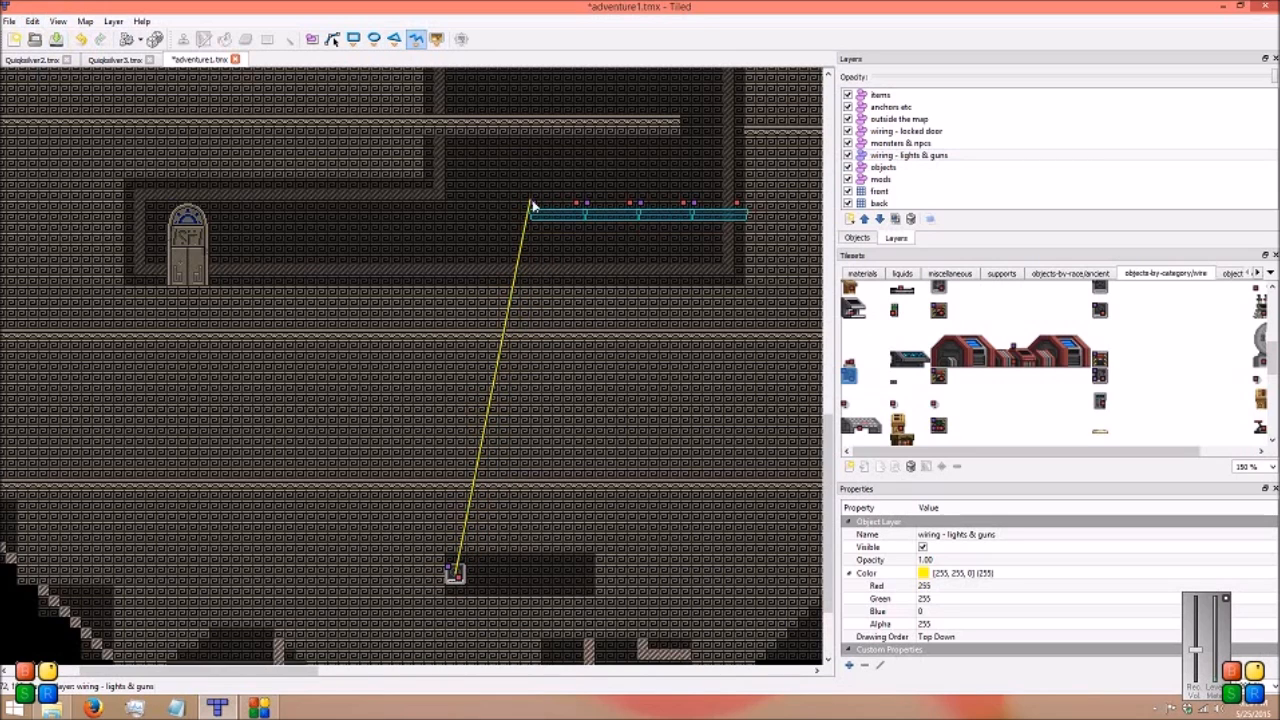
click(454, 575)
click(583, 207)
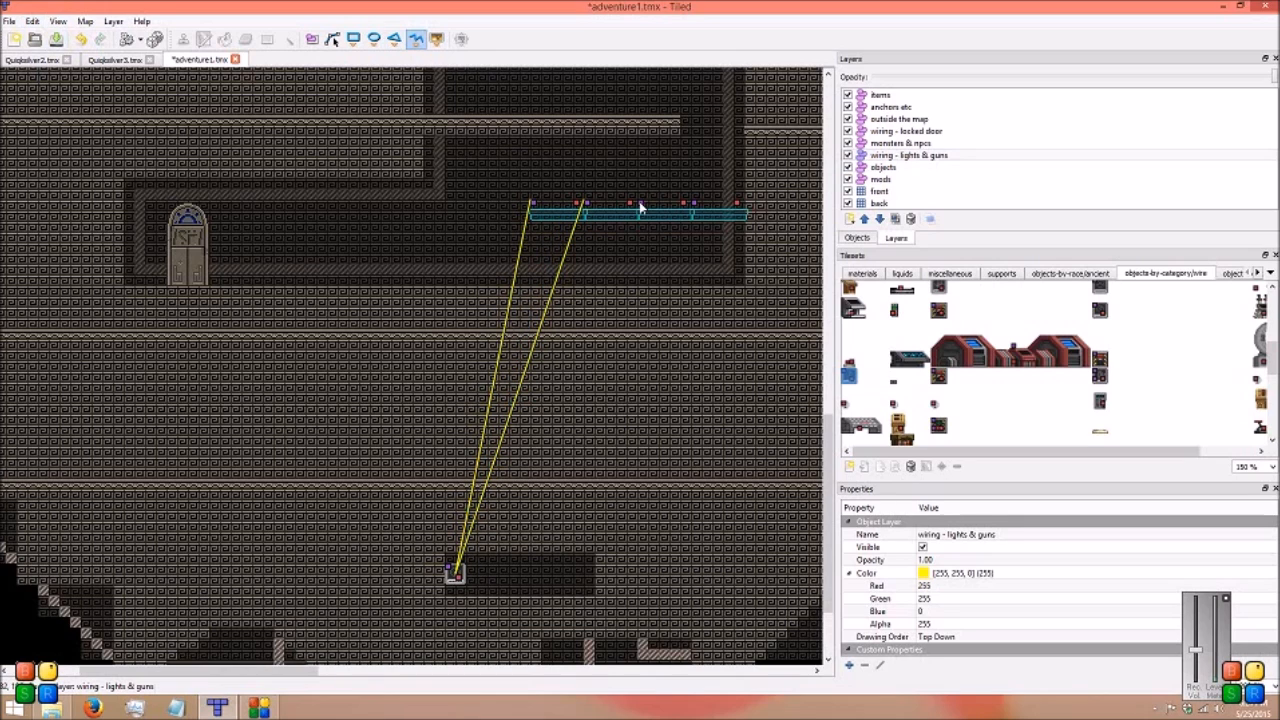
click(455, 573)
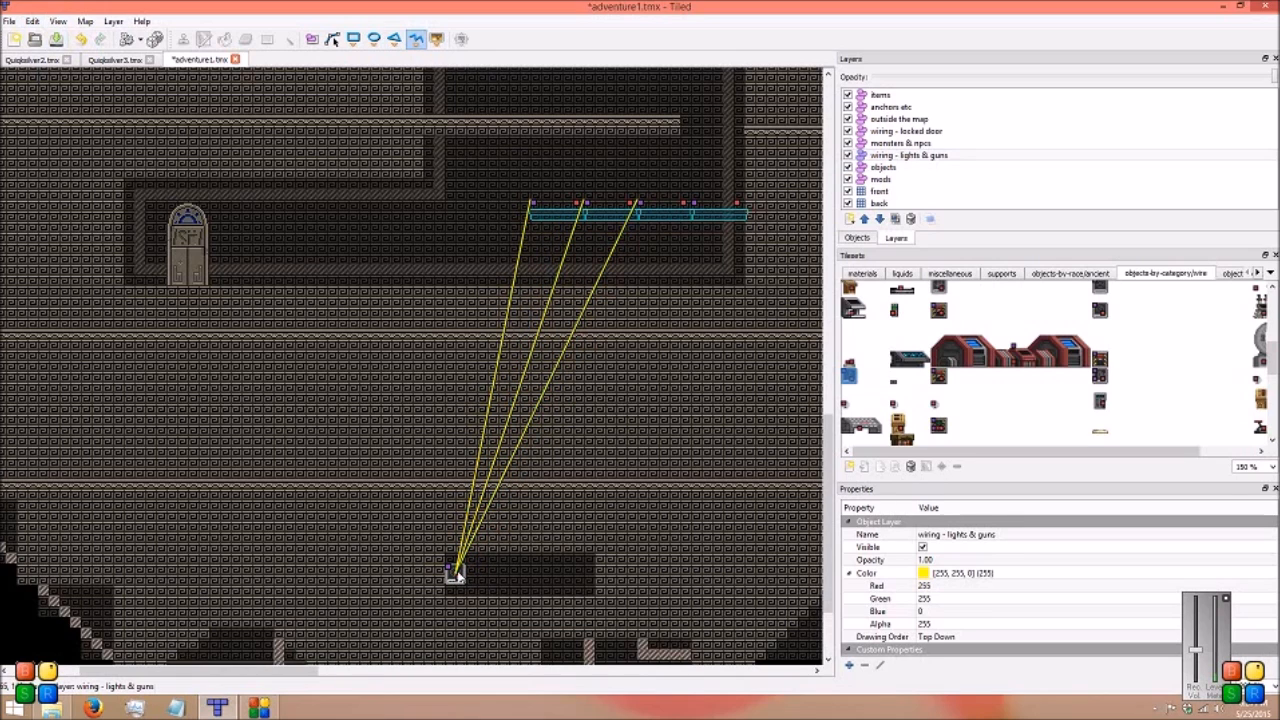
click(690, 207)
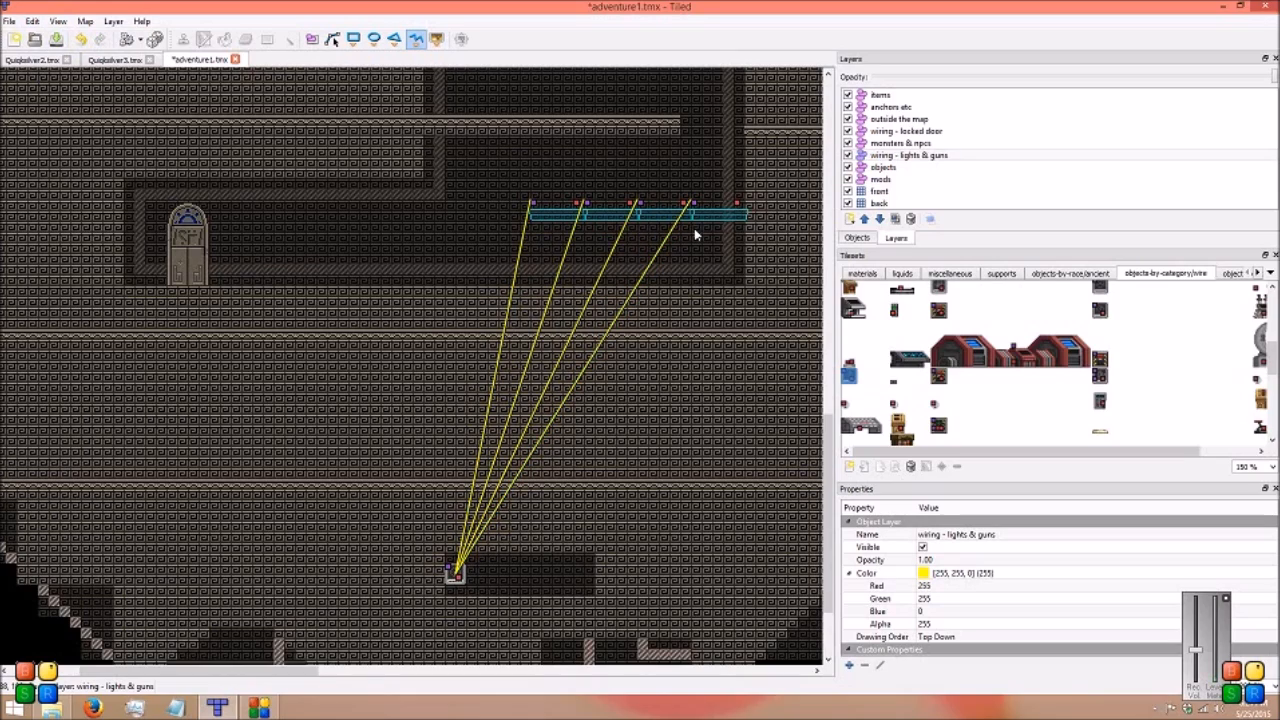
Wire the timer to all four segments of the second blue platform from the bottom of the shaft
mouse_move(688, 318)
middle_down()
mouse_move(680, 383)
mouse_move(692, 237)
mouse_move(671, 322)
middle_up()
click(442, 651)
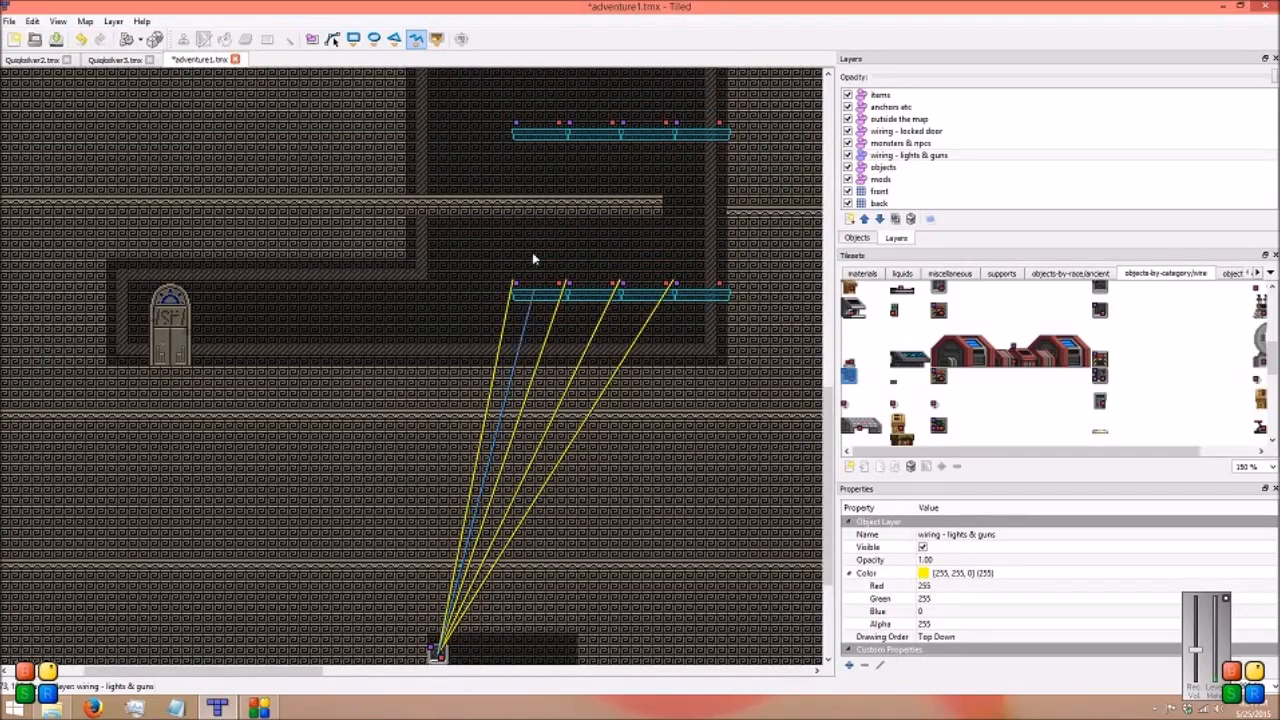
click(516, 127)
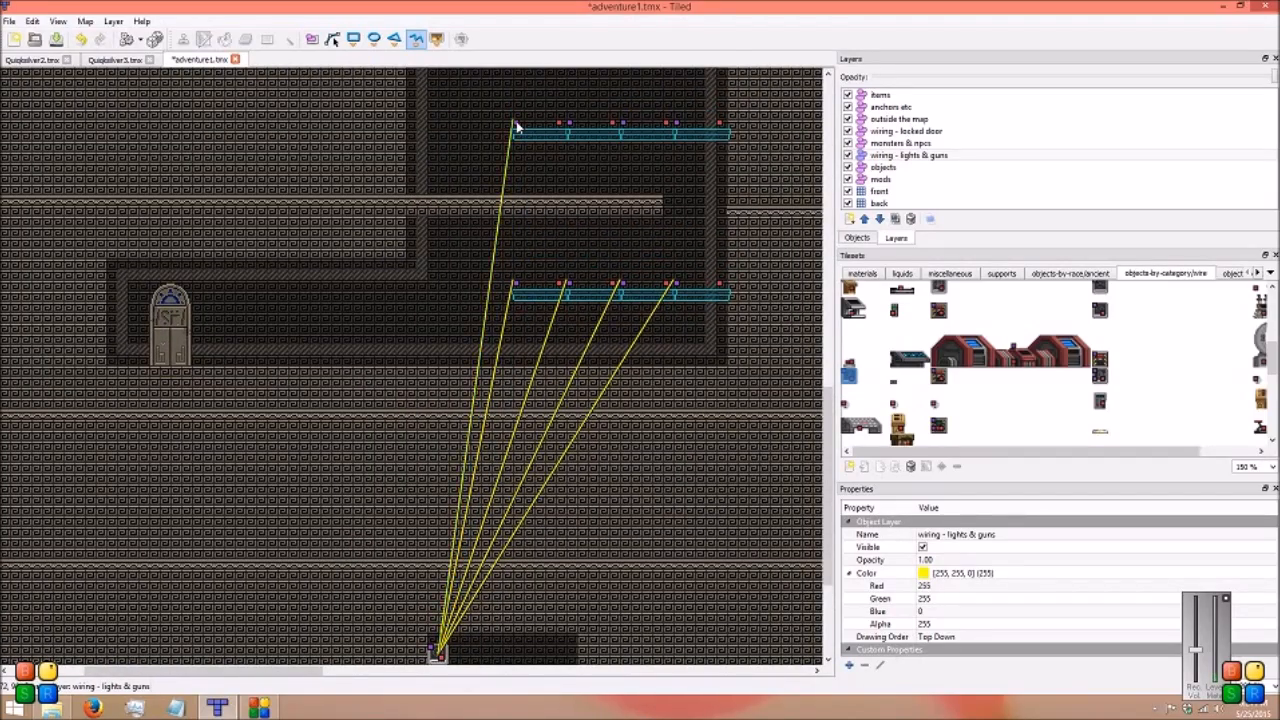
click(568, 126)
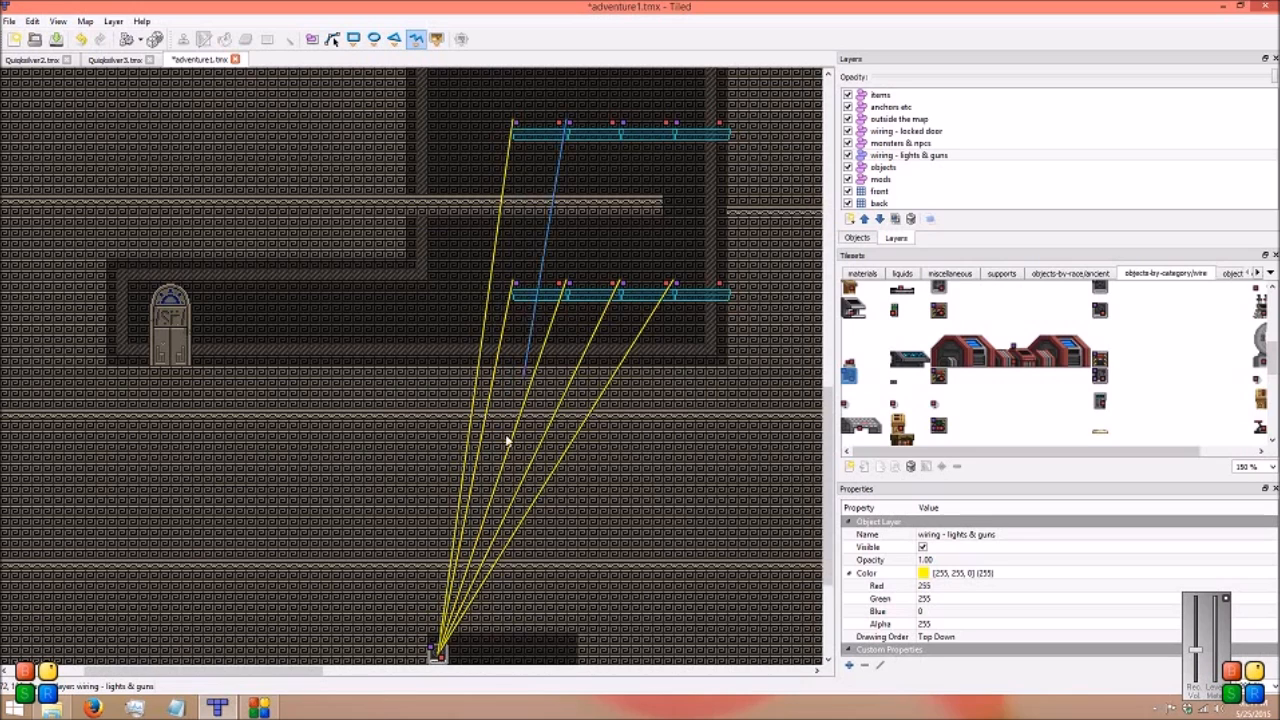
click(441, 652)
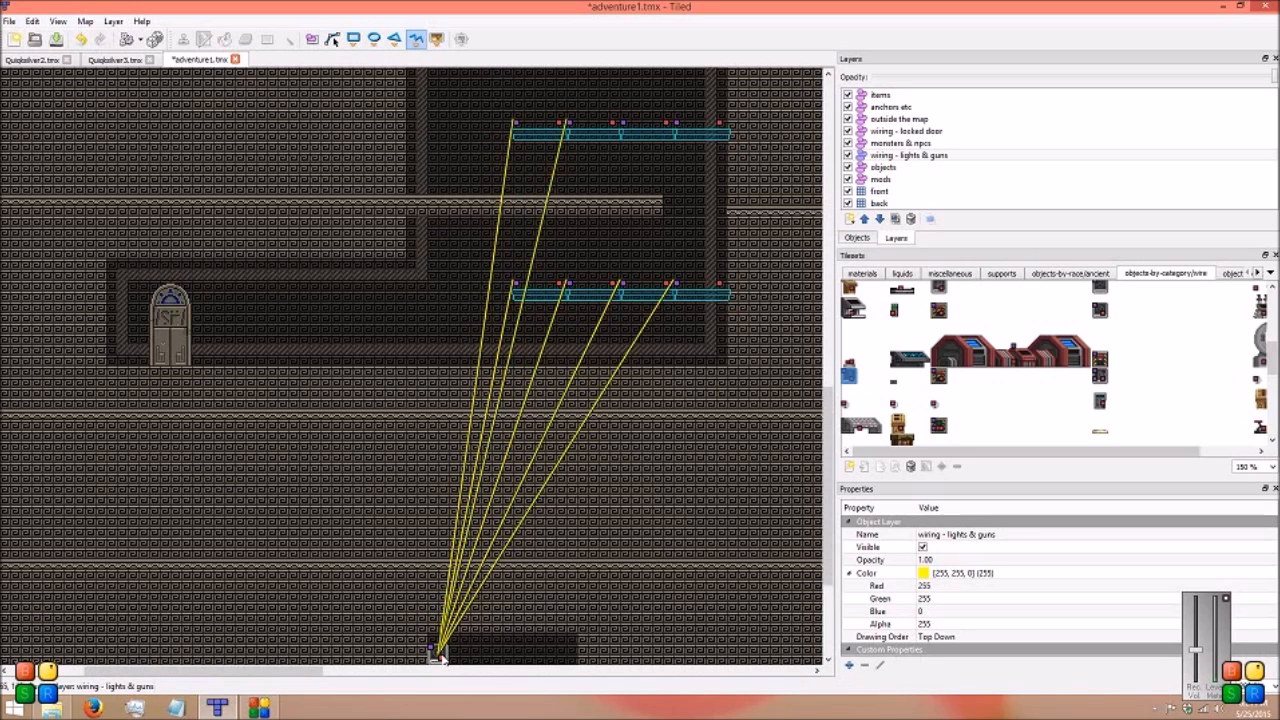
click(621, 123)
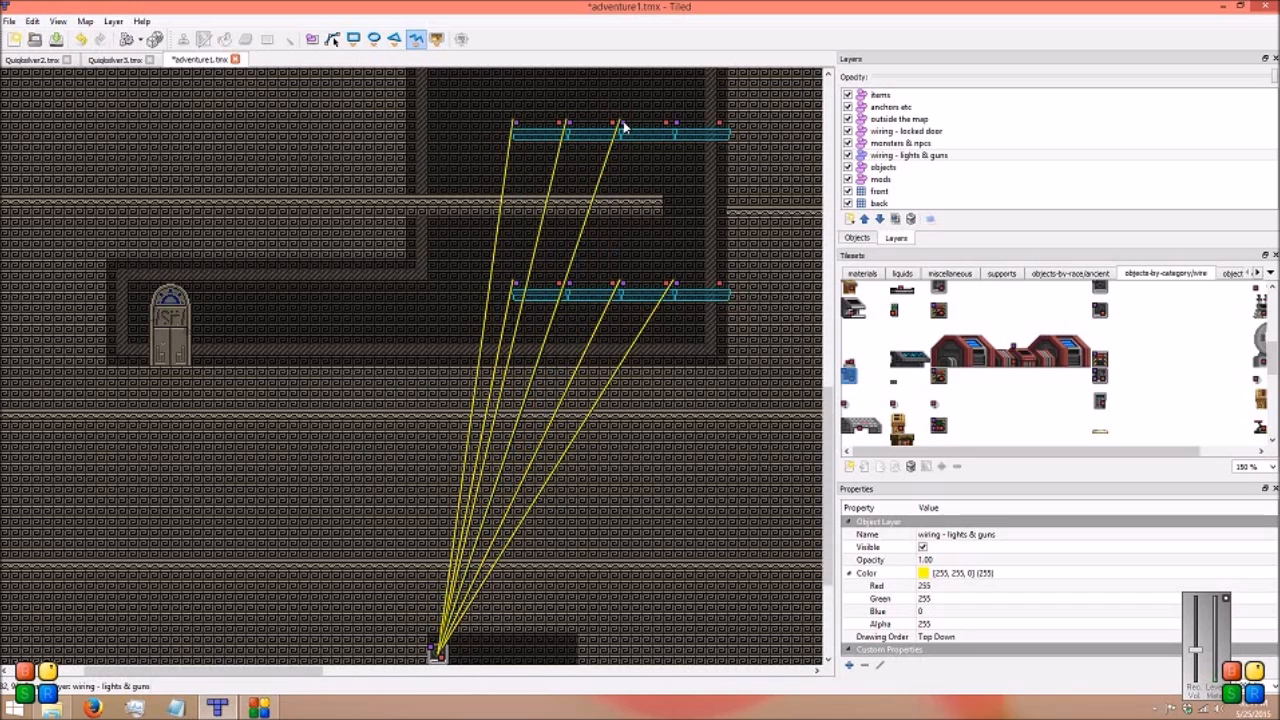
click(676, 124)
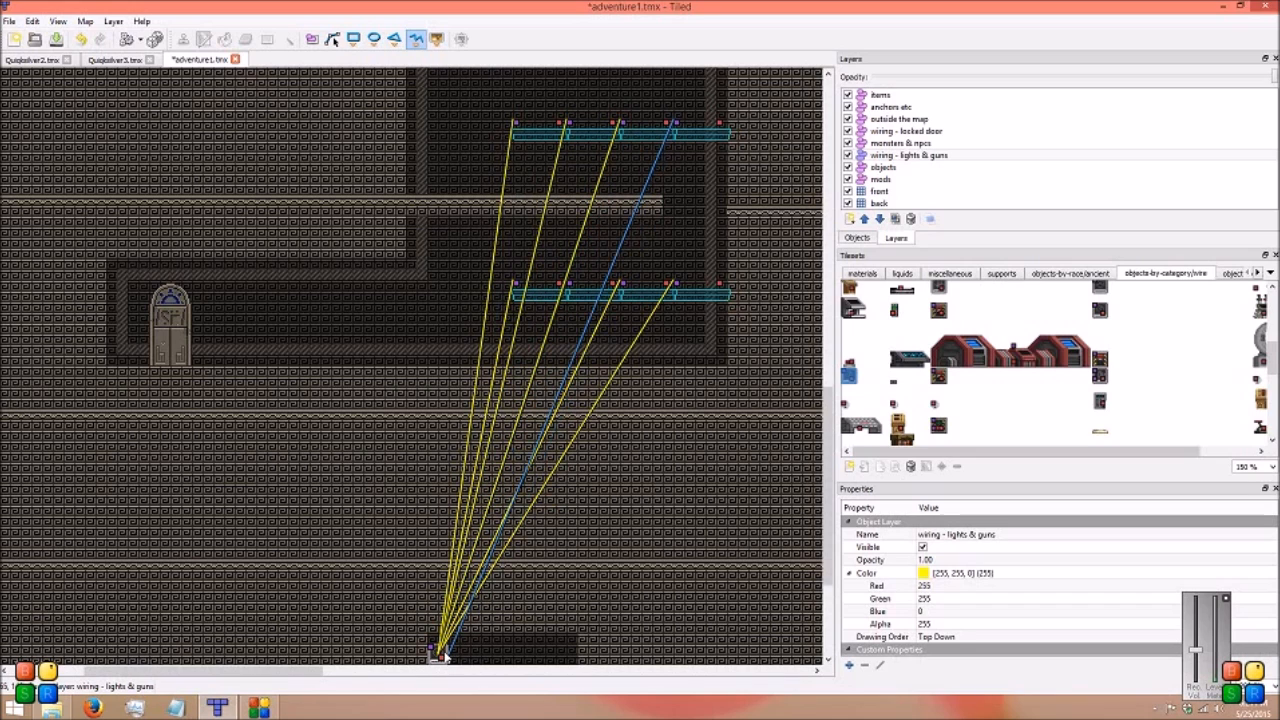
click(441, 652)
Wire the timer to all four segments of the third blue platform from the bottom of the shaft
click(441, 652)
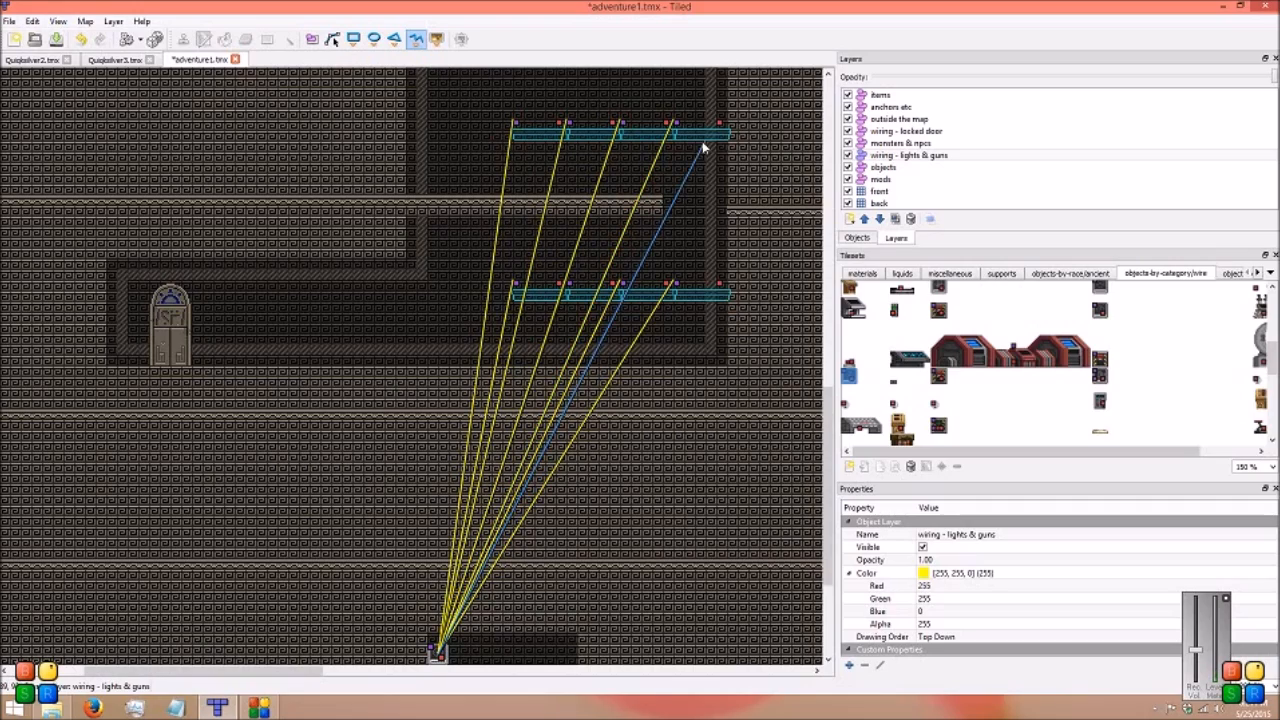
middle_drag(697, 167, 665, 392)
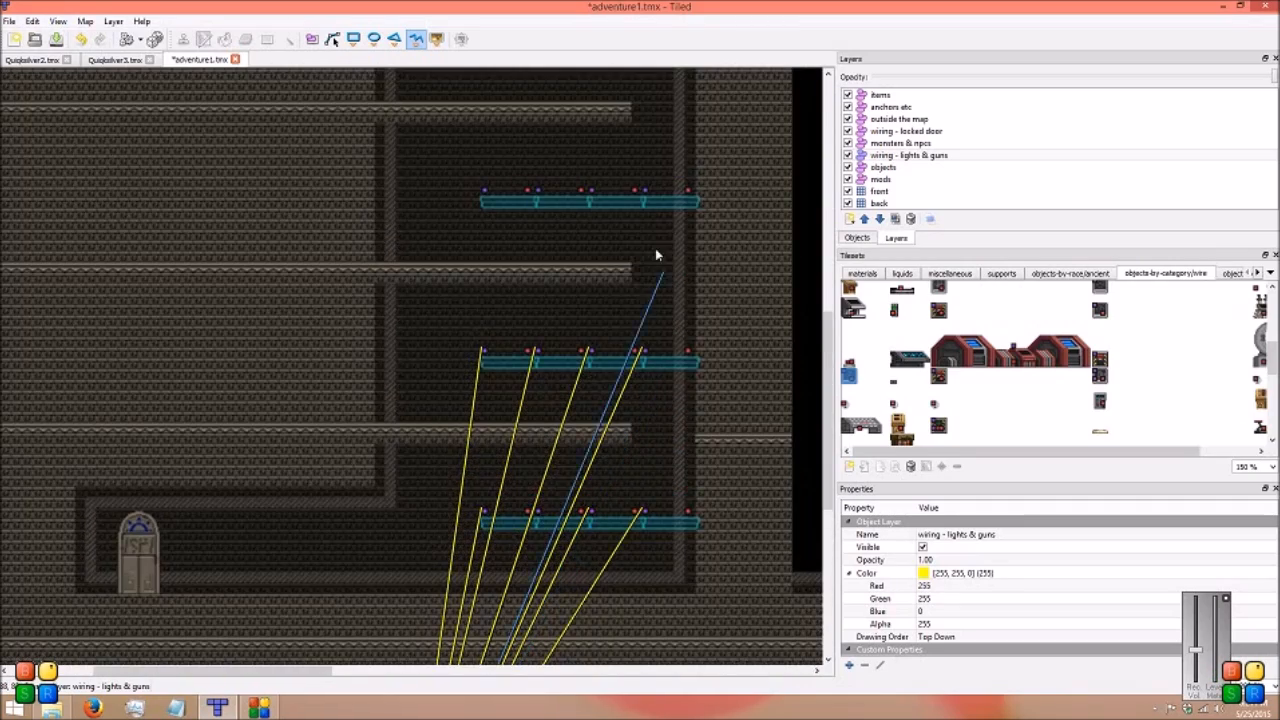
click(642, 191)
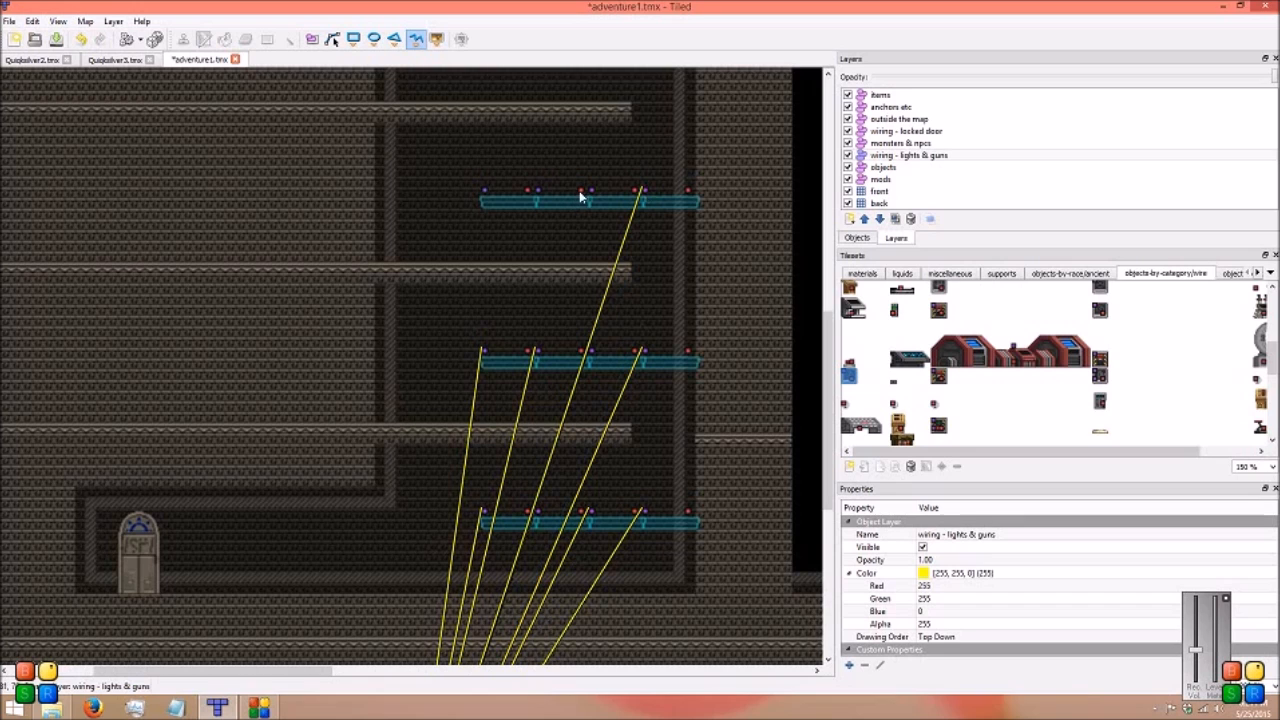
middle_drag(526, 438, 517, 540)
click(489, 648)
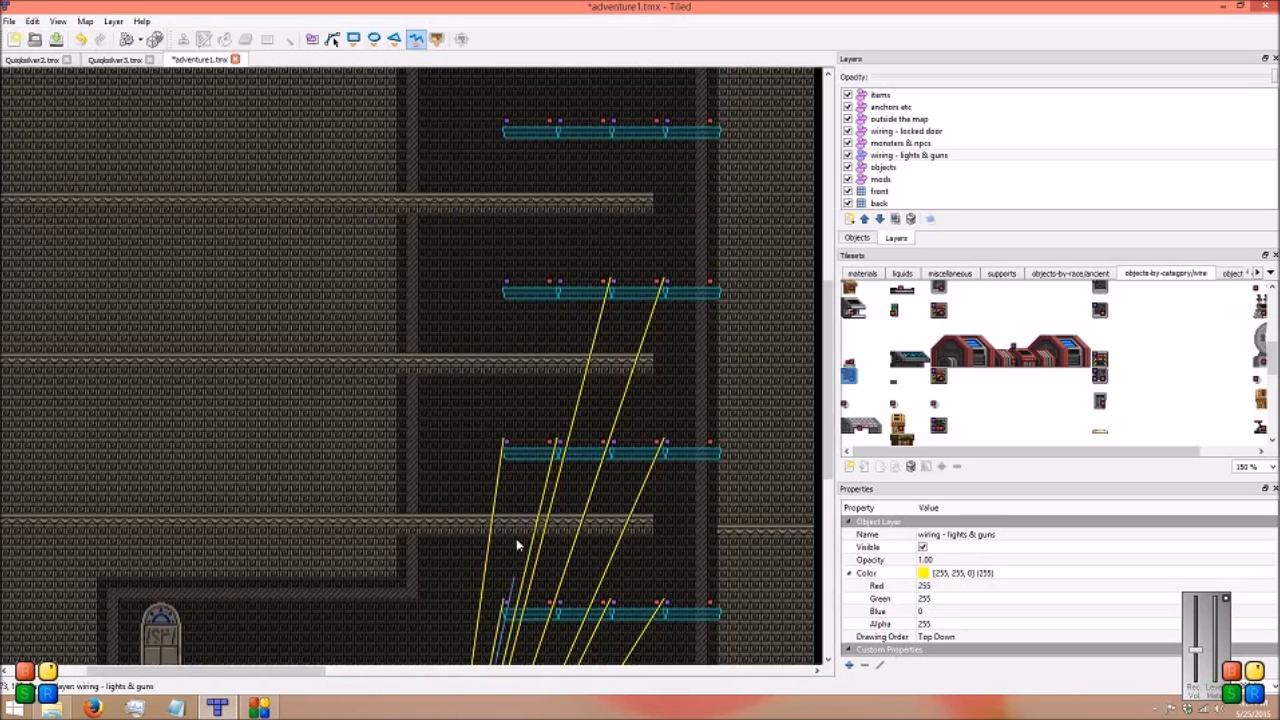
click(558, 284)
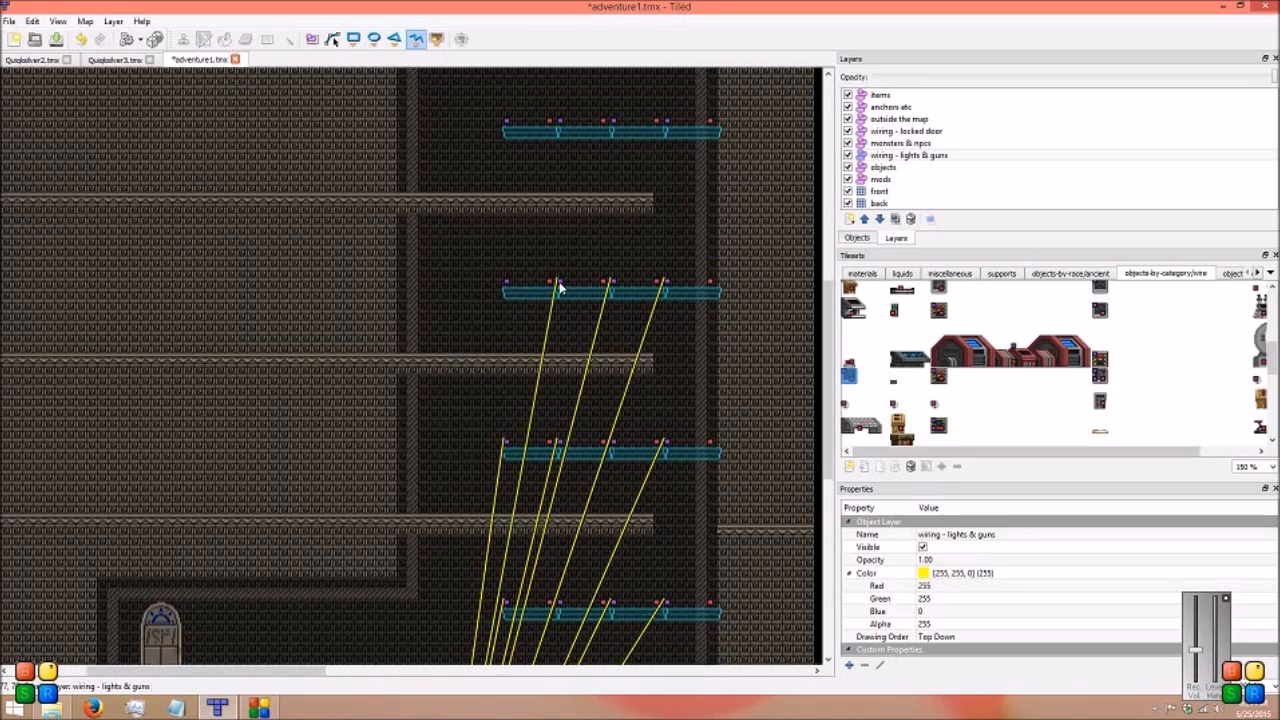
click(504, 285)
middle_drag(486, 586, 531, 256)
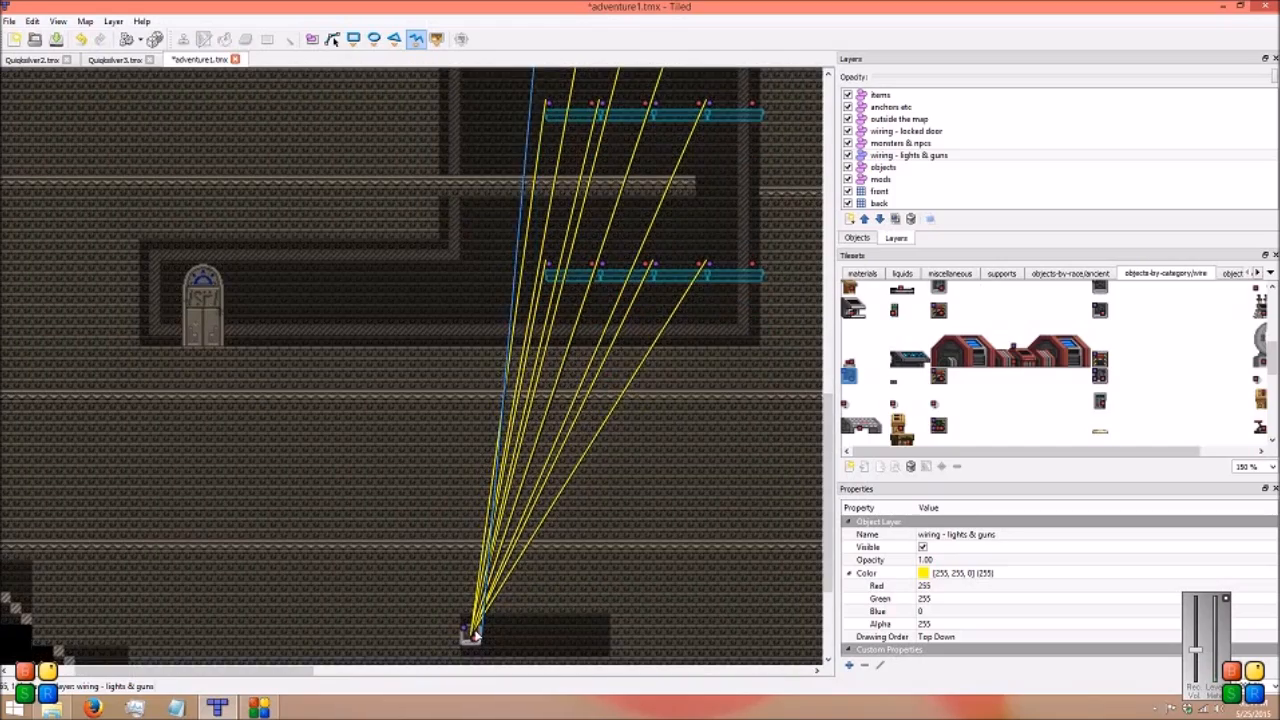
click(472, 632)
Wire the timer to all four segments of the fourth blue platform from the bottom of the shaft
scroll(467, 629, up, 4)
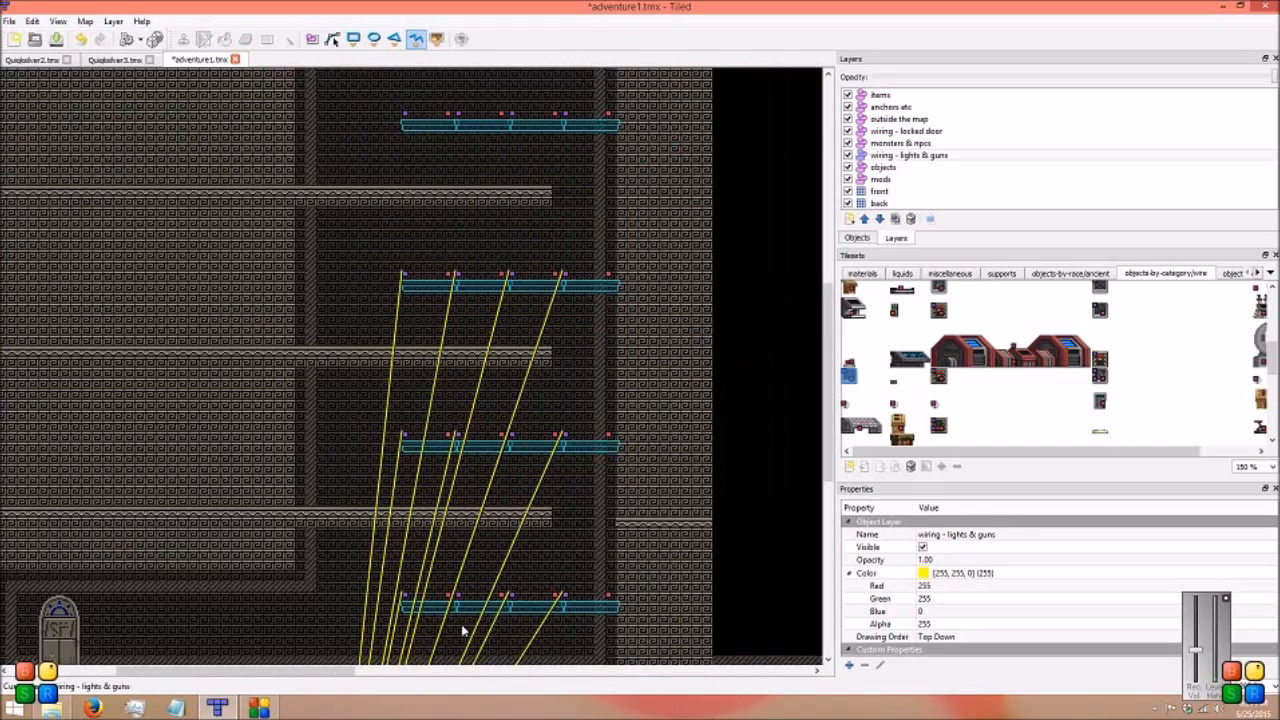
middle_drag(464, 654, 464, 650)
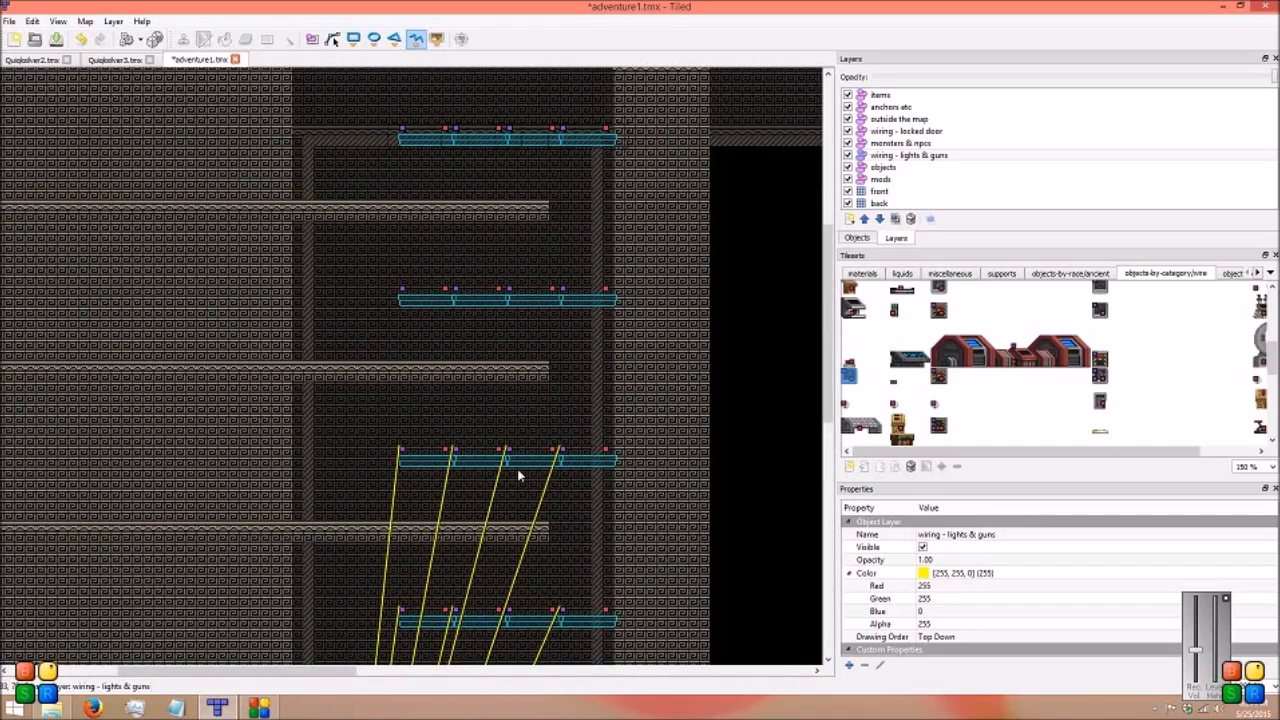
click(560, 293)
middle_drag(480, 609, 574, 306)
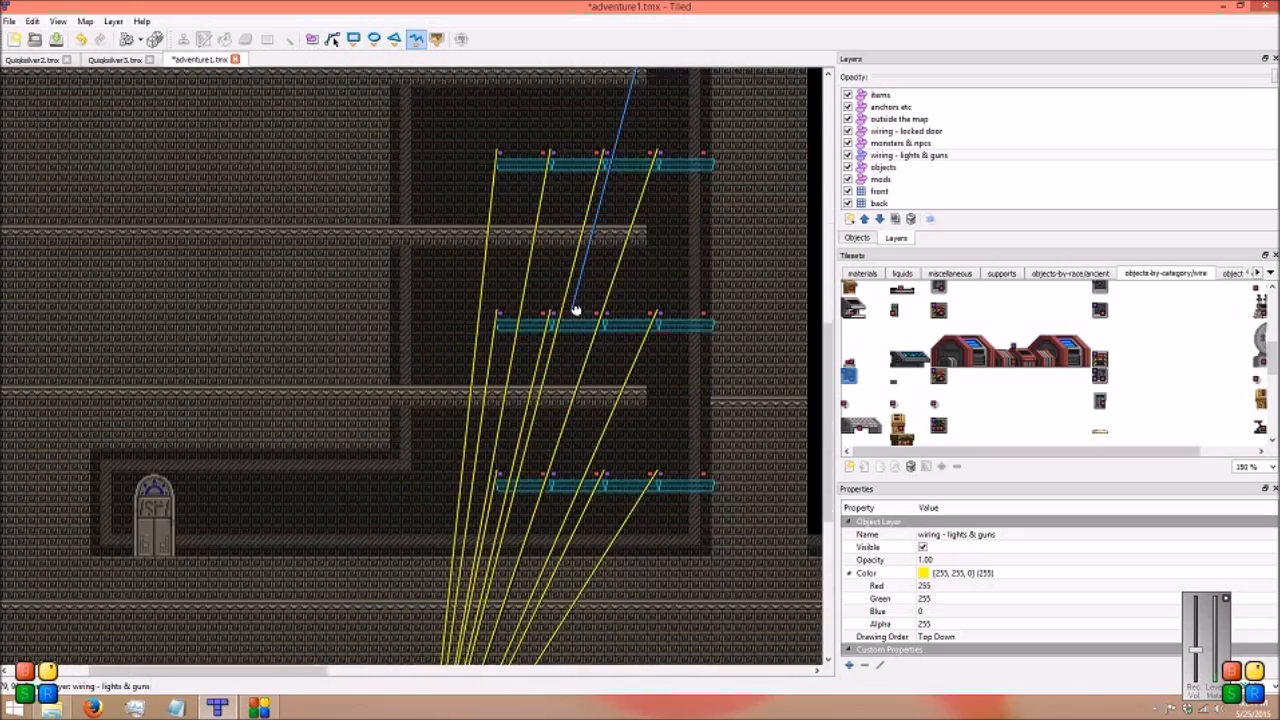
middle_drag(531, 566, 591, 388)
click(486, 659)
right_click(487, 661)
click(486, 661)
middle_drag(642, 253, 534, 649)
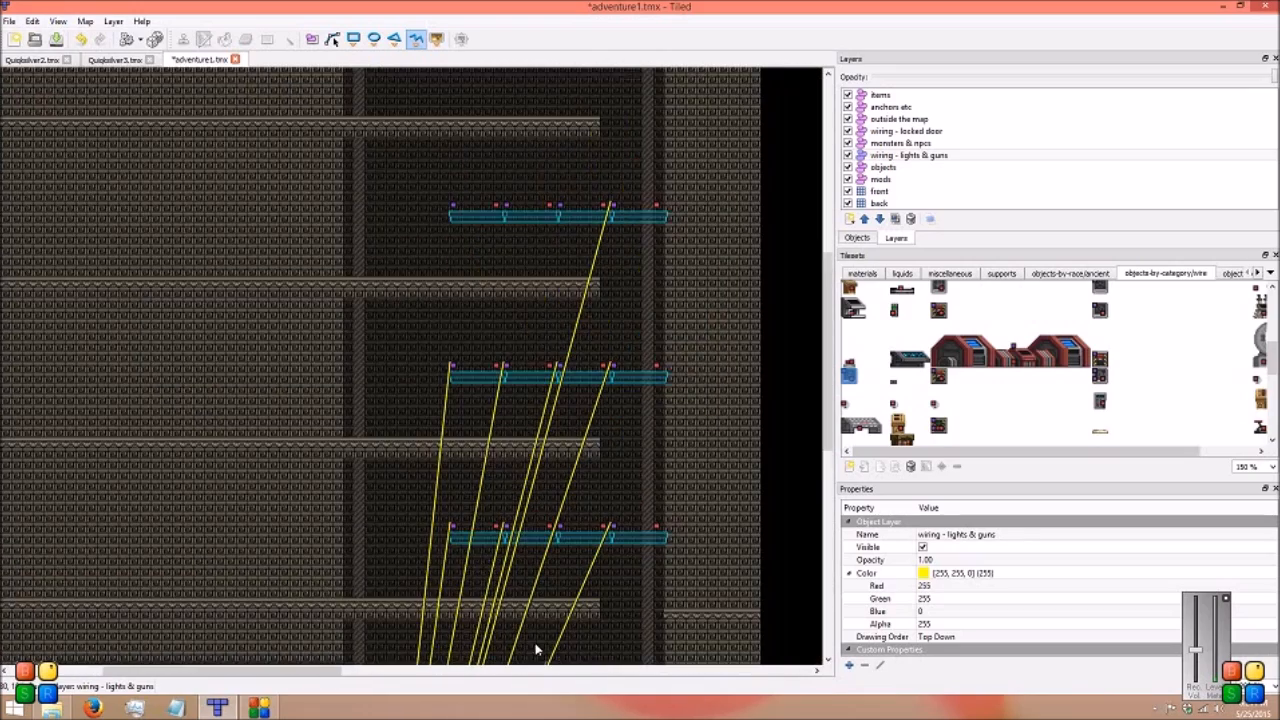
click(558, 207)
click(506, 207)
scroll(486, 380, down, 6)
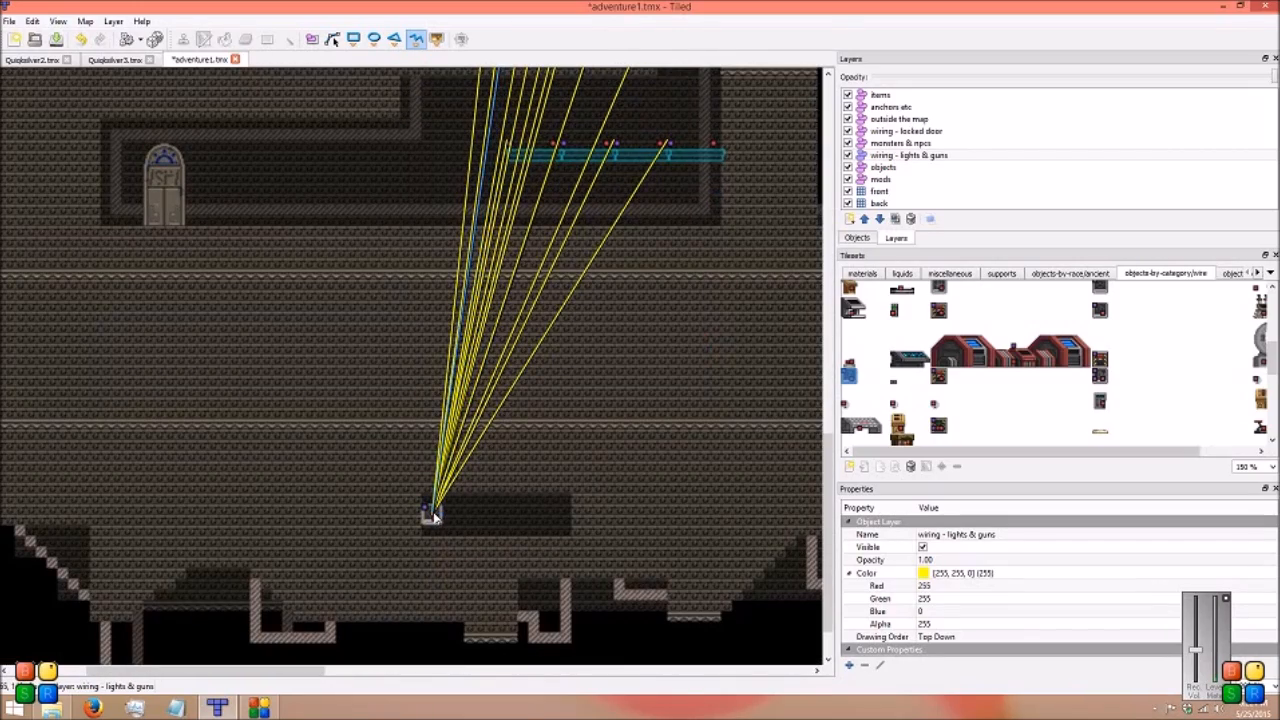
click(434, 518)
scroll(430, 260, up, 6)
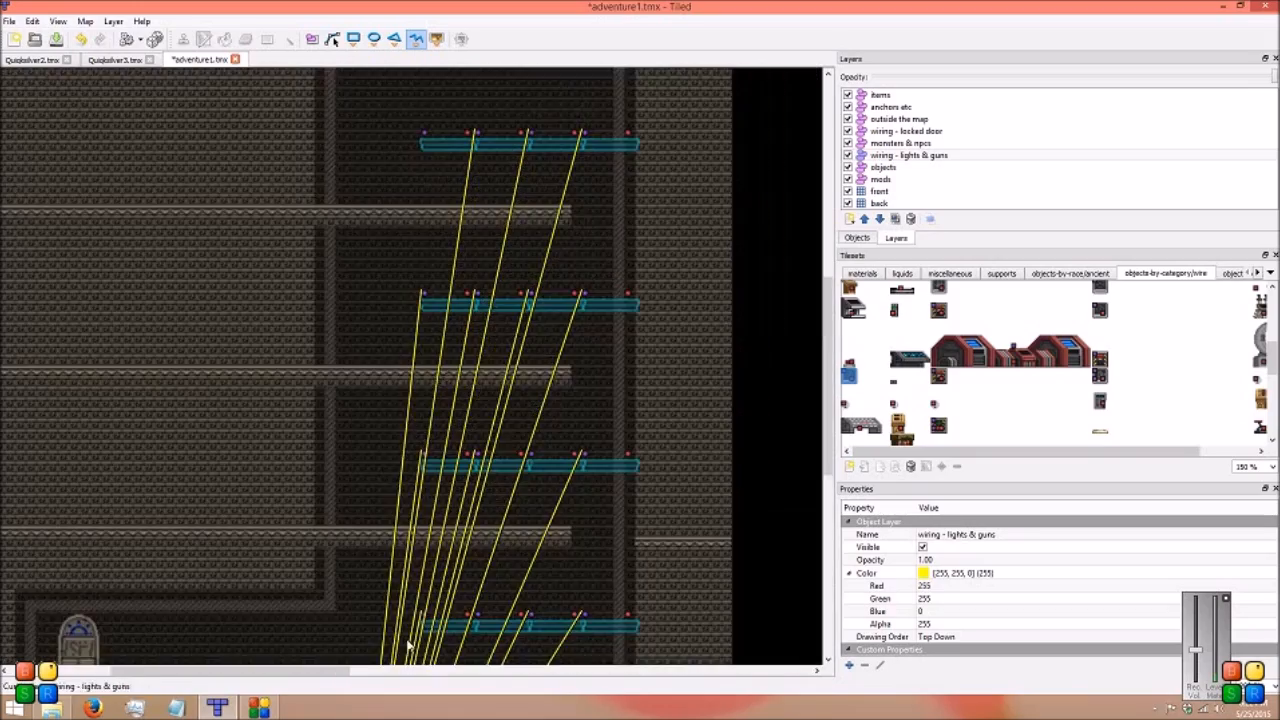
scroll(412, 250, up, 1)
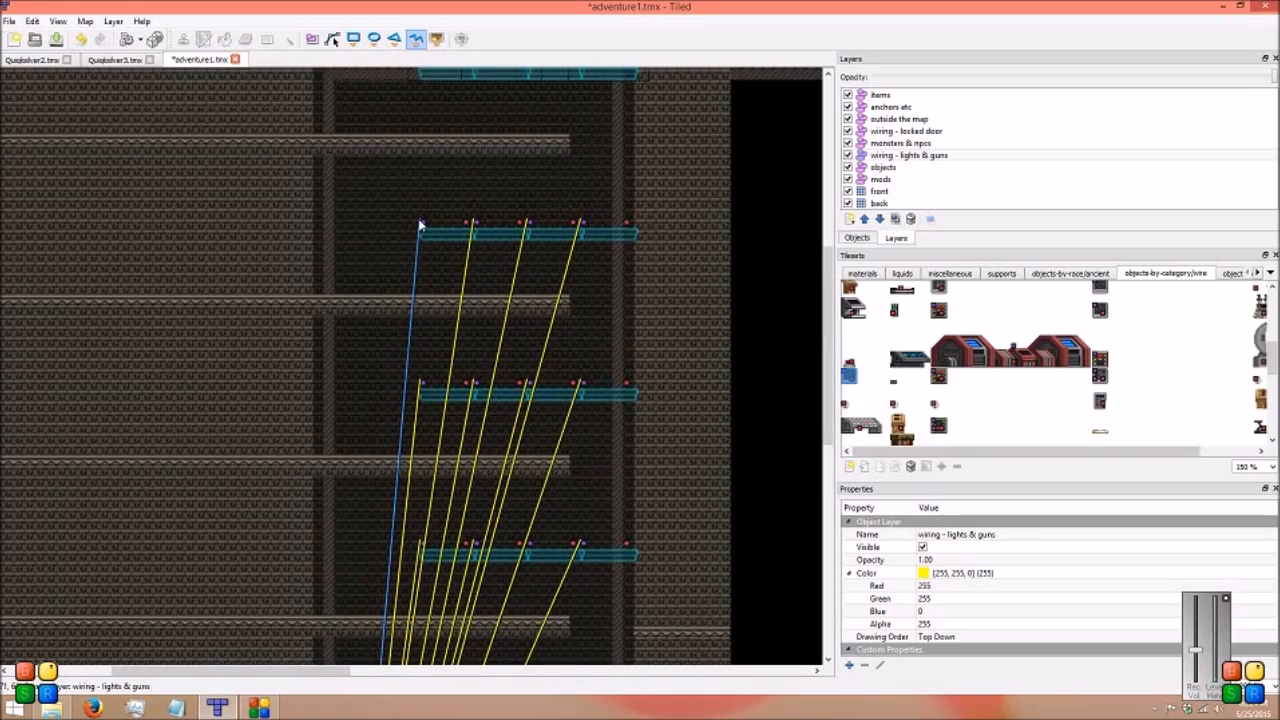
click(420, 224)
Wire the timer to all four segments of the topmost blue platform at the shaft's upper opening
scroll(512, 392, up, 4)
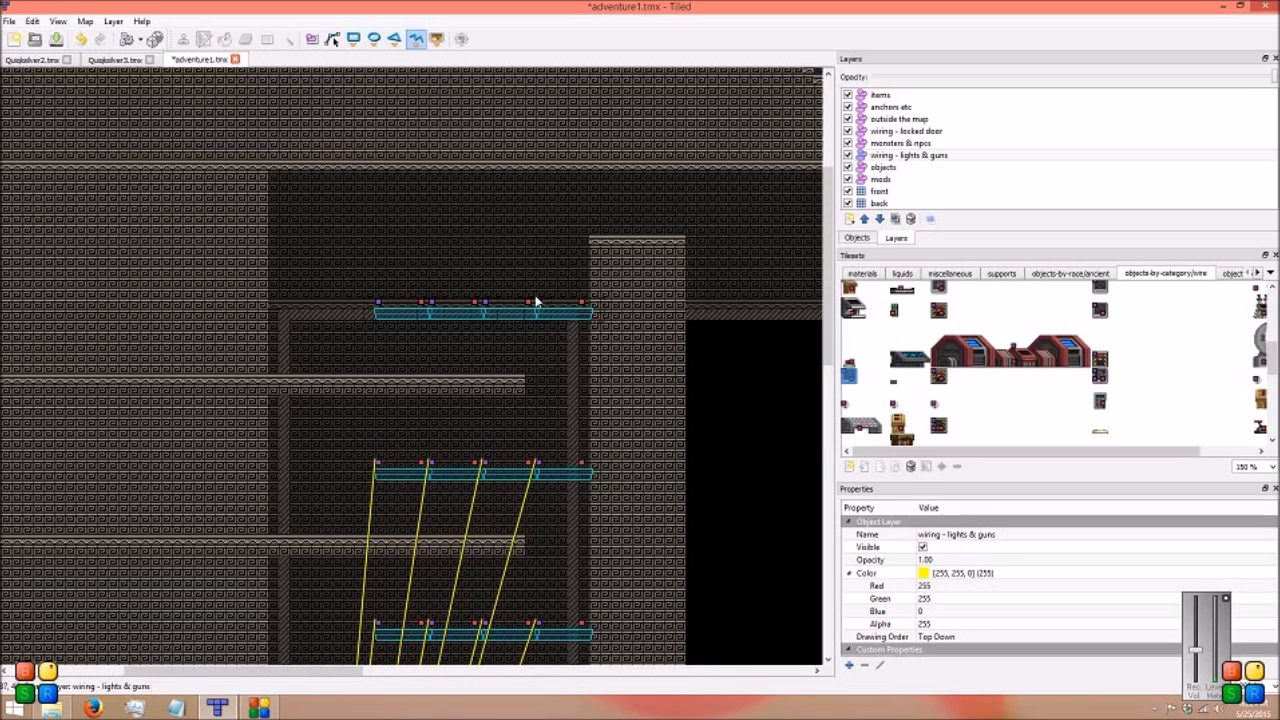
scroll(463, 537, down, 10)
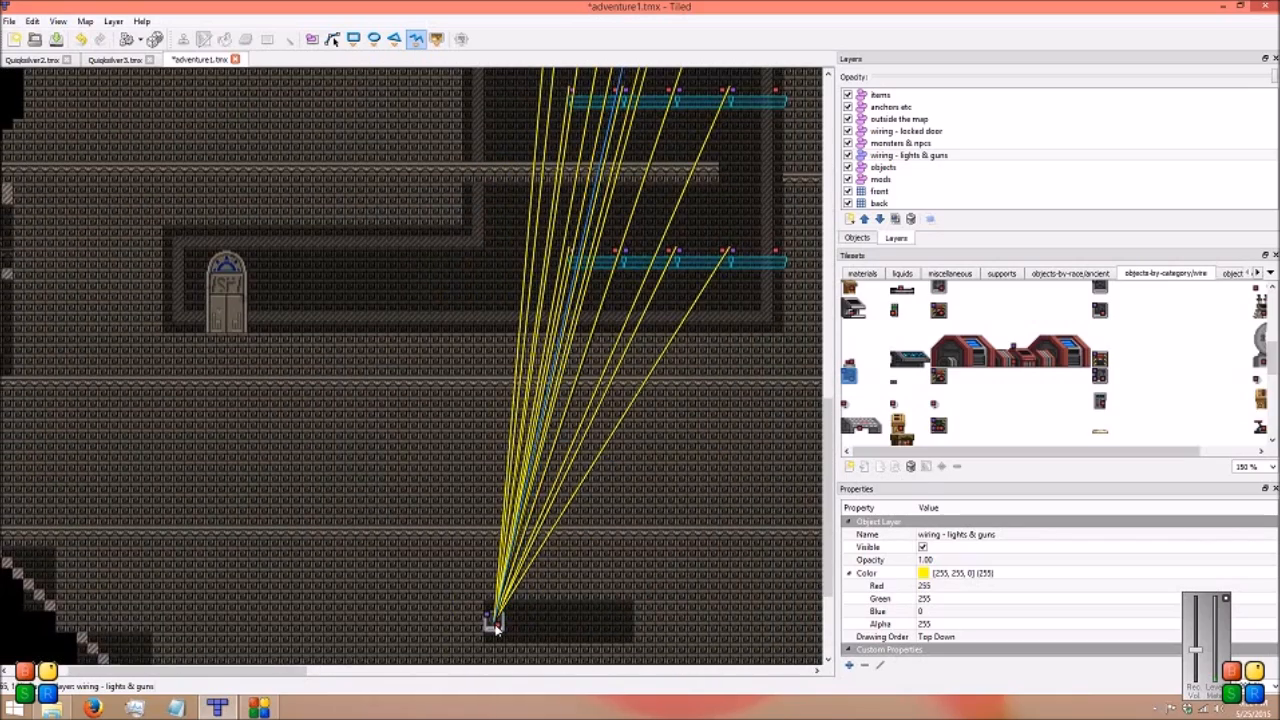
click(497, 627)
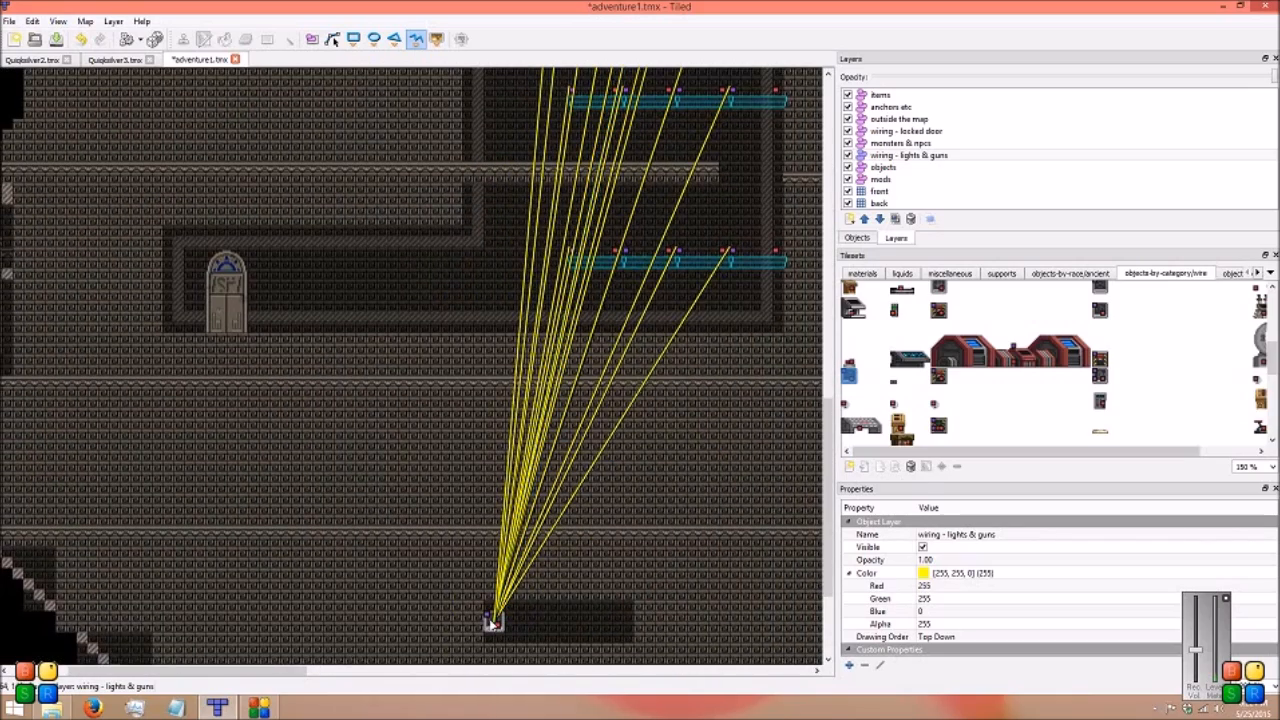
scroll(560, 600, up, 10)
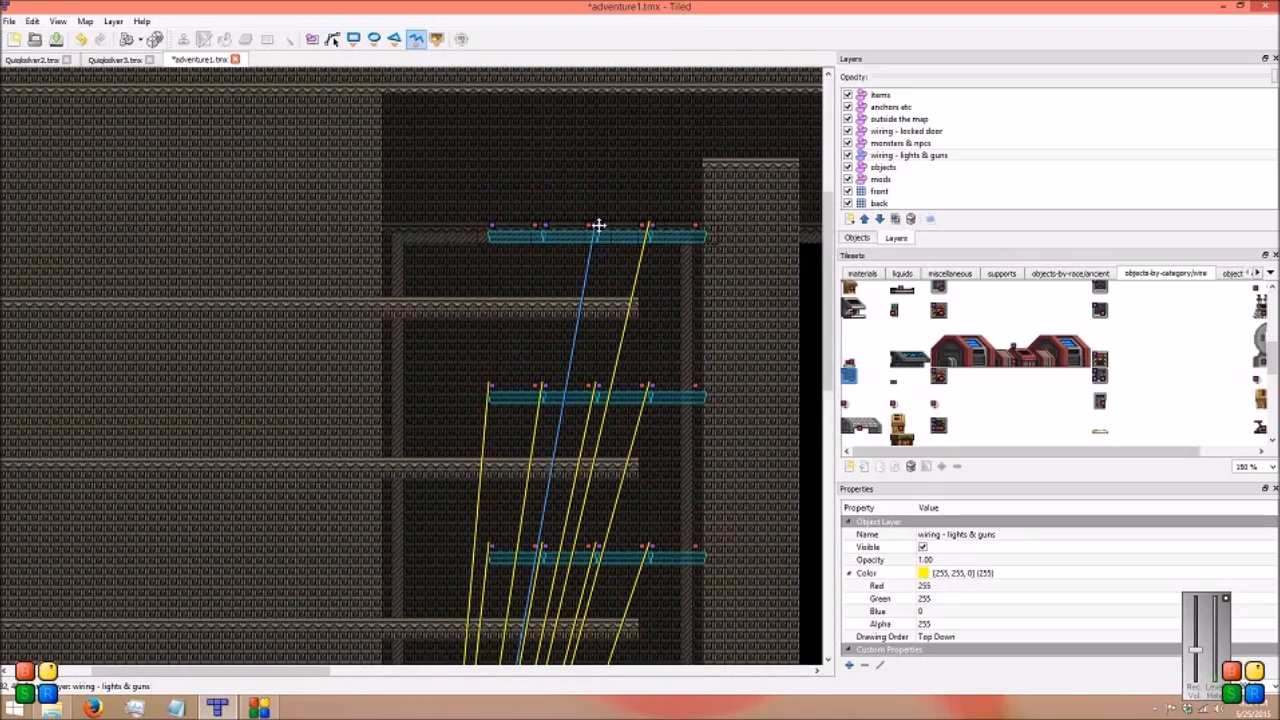
click(598, 226)
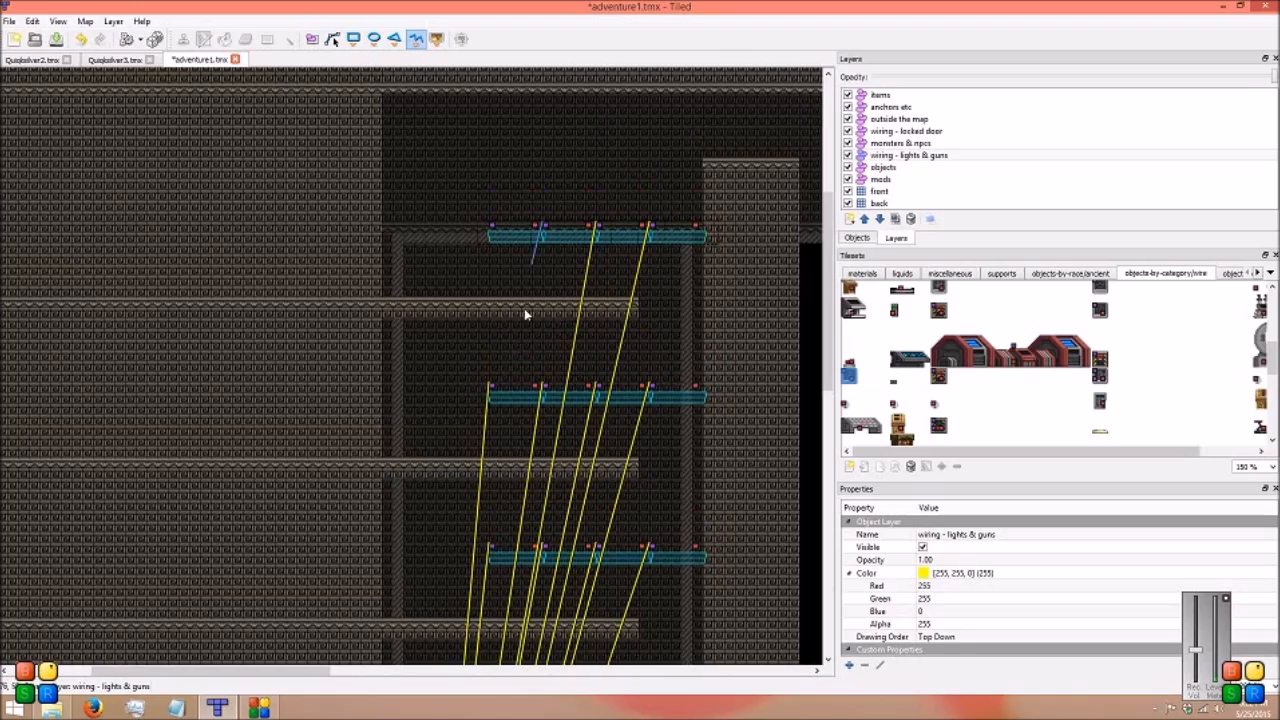
scroll(487, 540, down, 10)
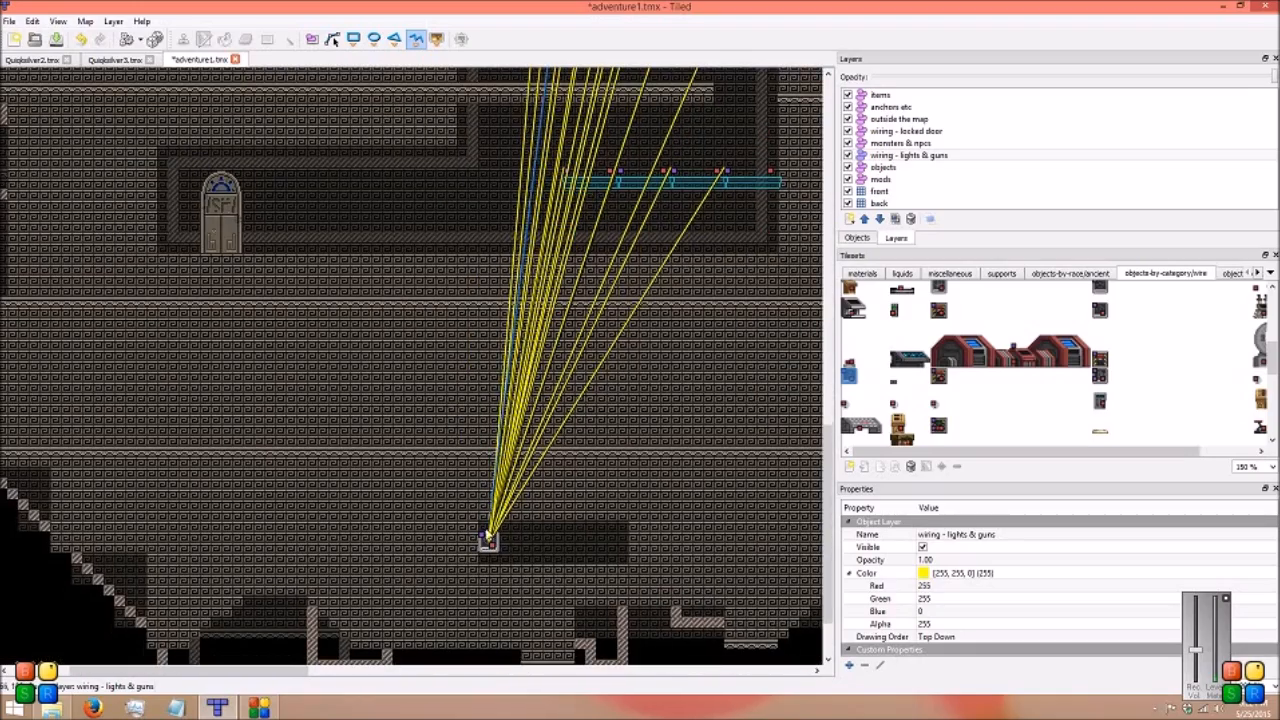
click(487, 543)
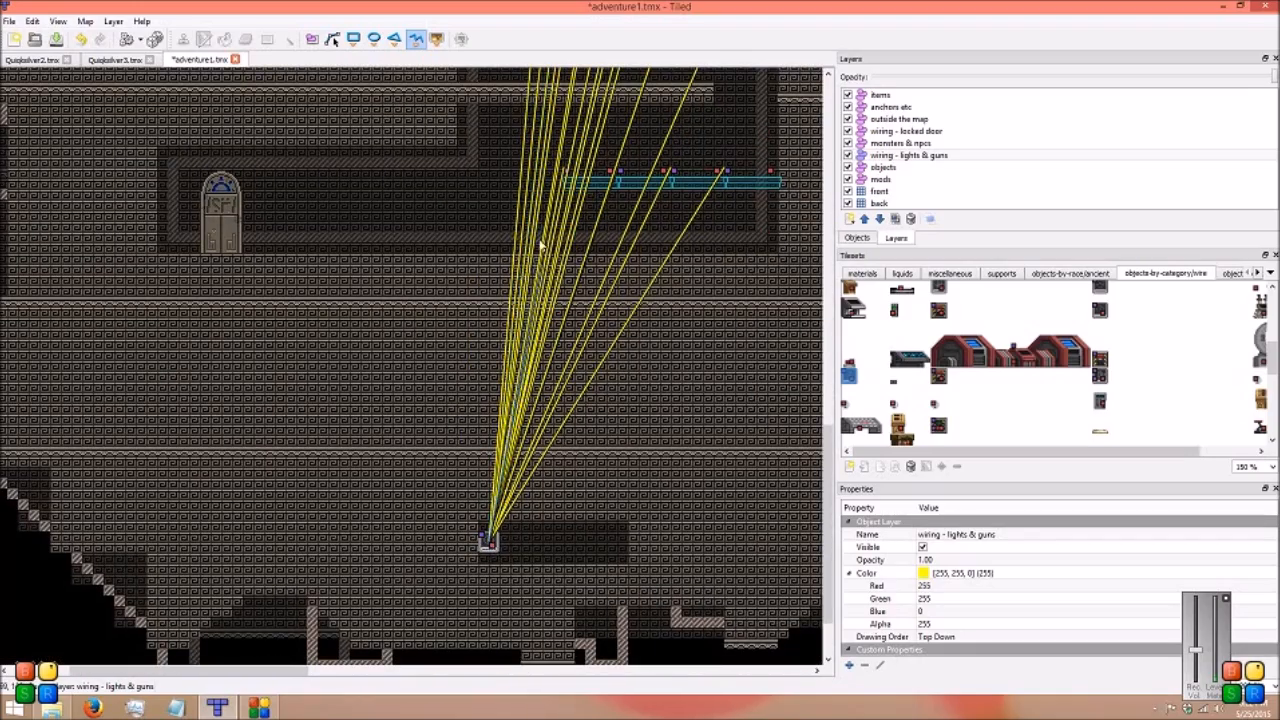
scroll(488, 538, up, 10)
middle_drag(472, 361, 461, 420)
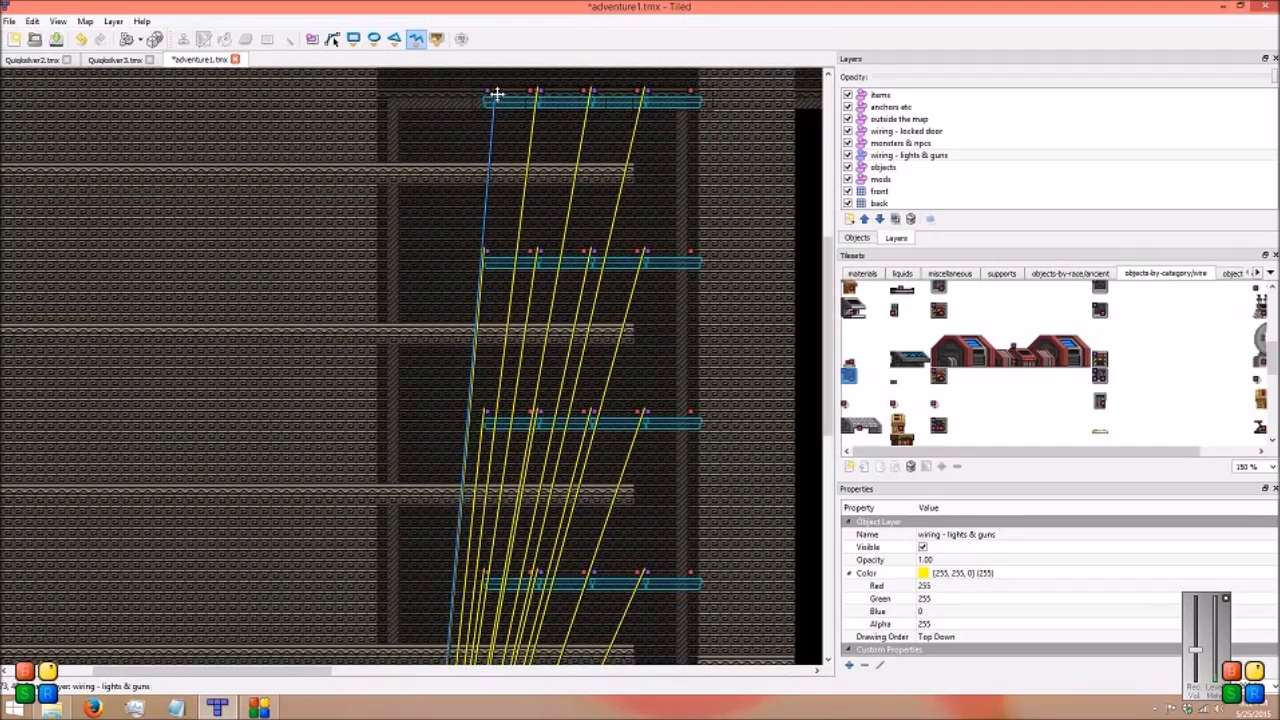
click(486, 89)
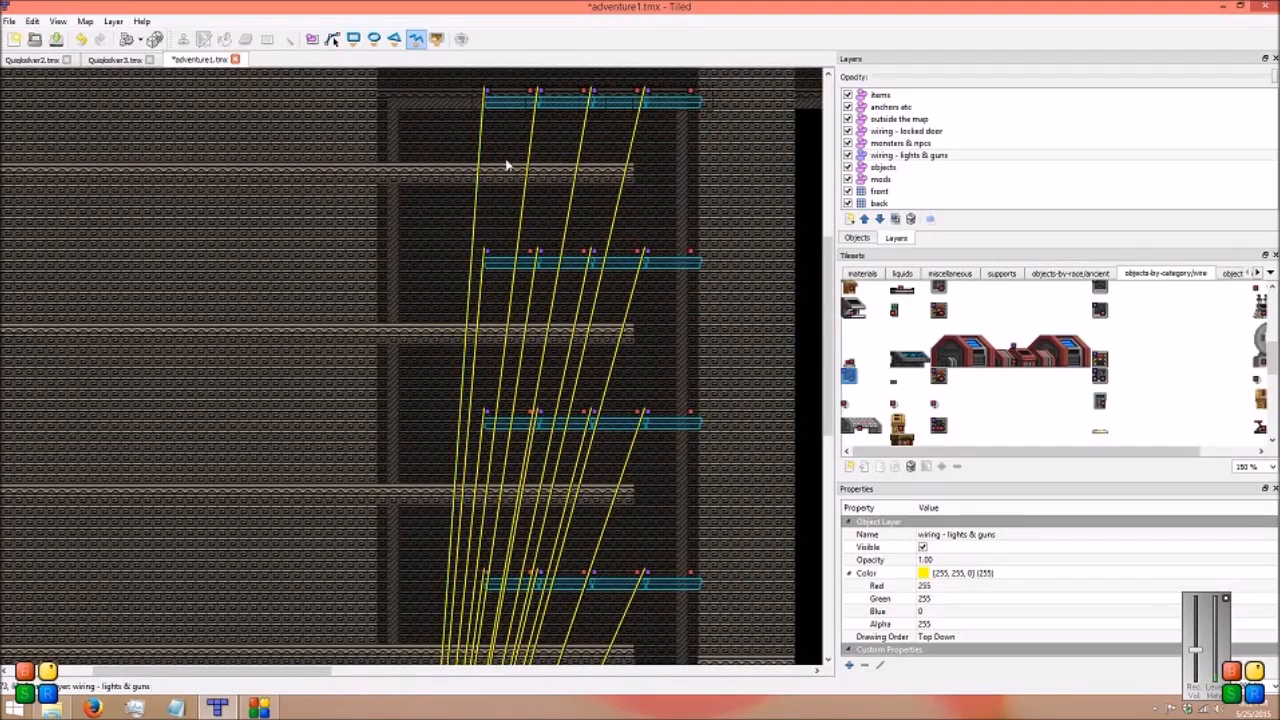
middle_drag(508, 163, 500, 400)
middle_drag(614, 366, 611, 465)
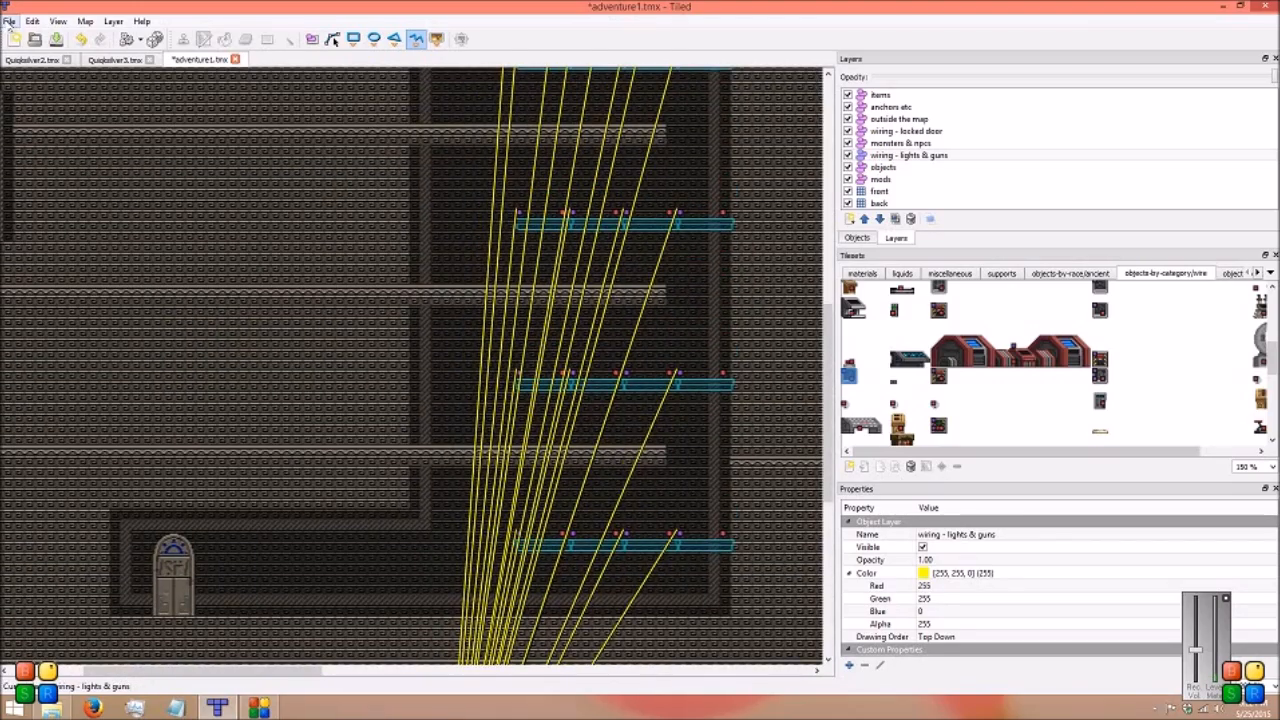
Export the map as adventure1.json in the challengerooms folder, replacing the existing file
click(9, 21)
click(40, 136)
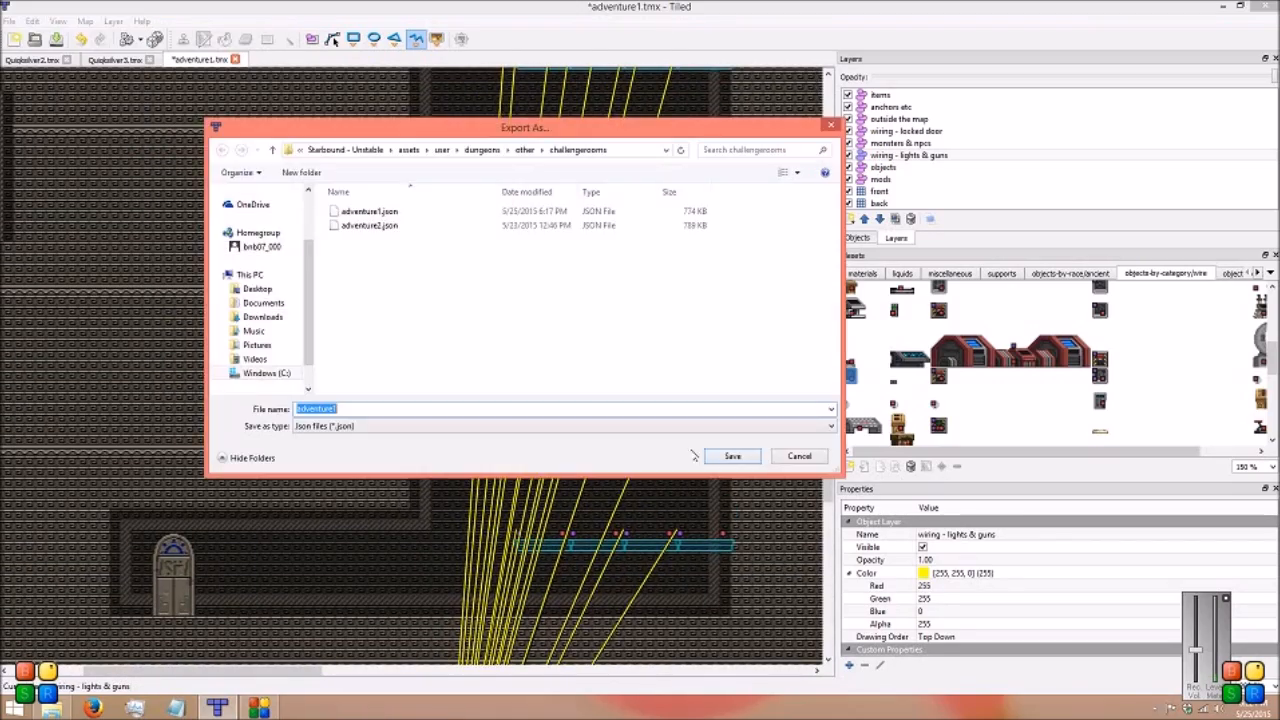
click(733, 456)
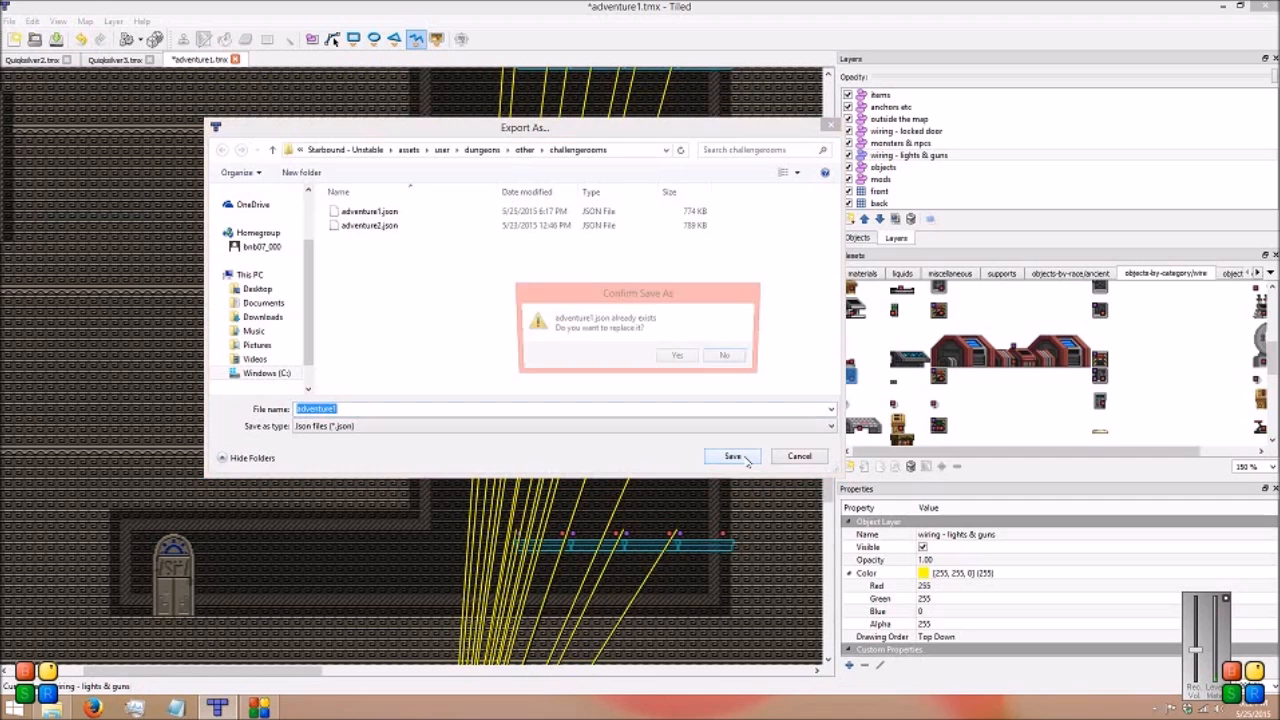
click(679, 358)
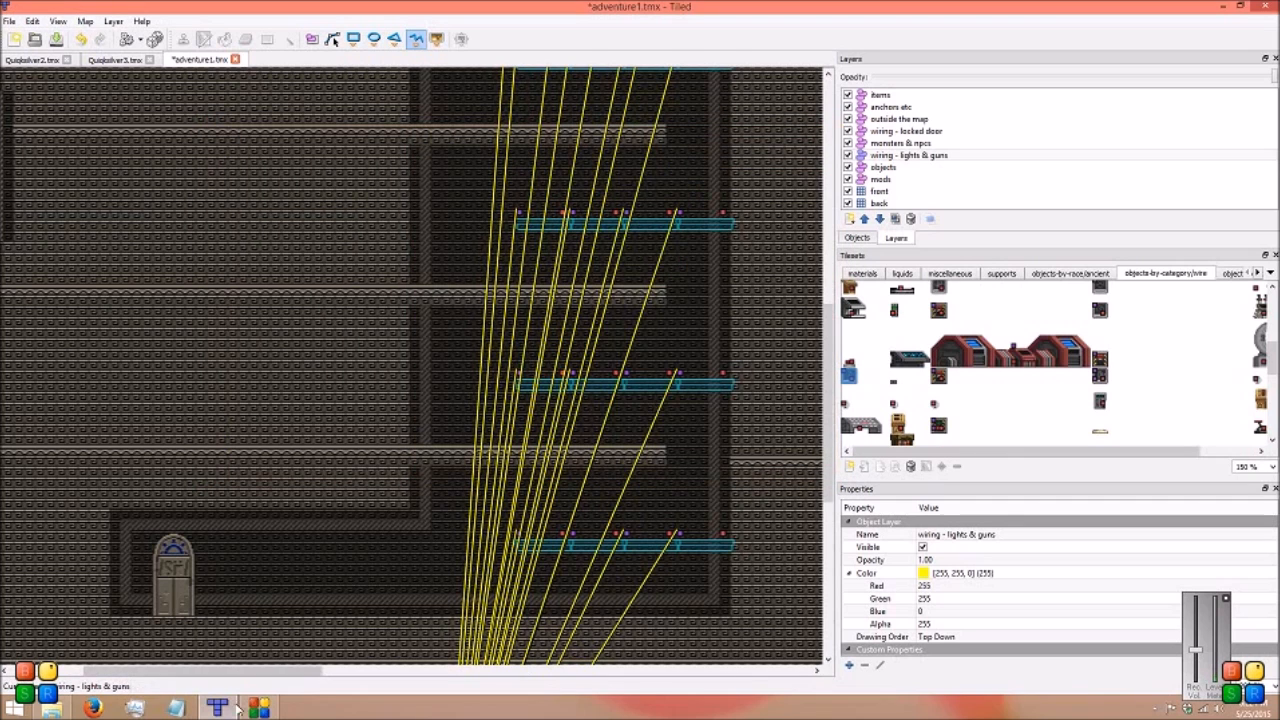
Switch to File Explorer, launch starbound_opengl from the win32 folder, and load the existing single-player character
click(128, 707)
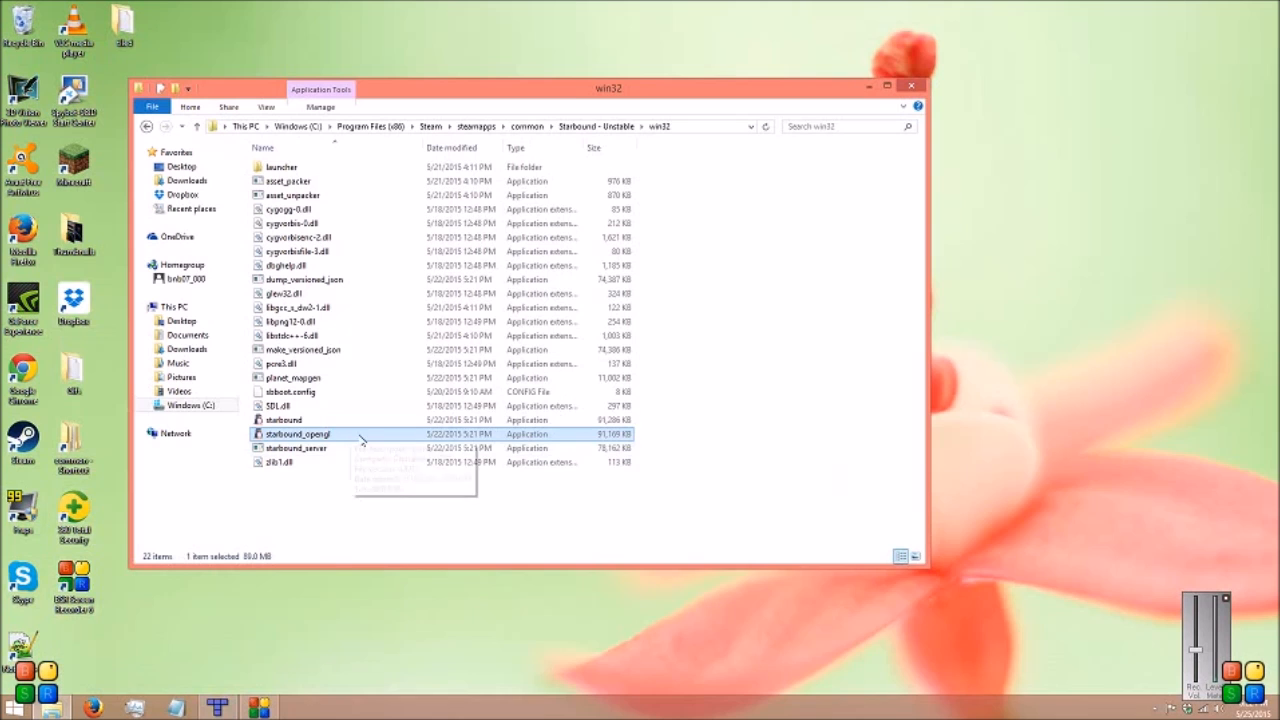
double_click(363, 440)
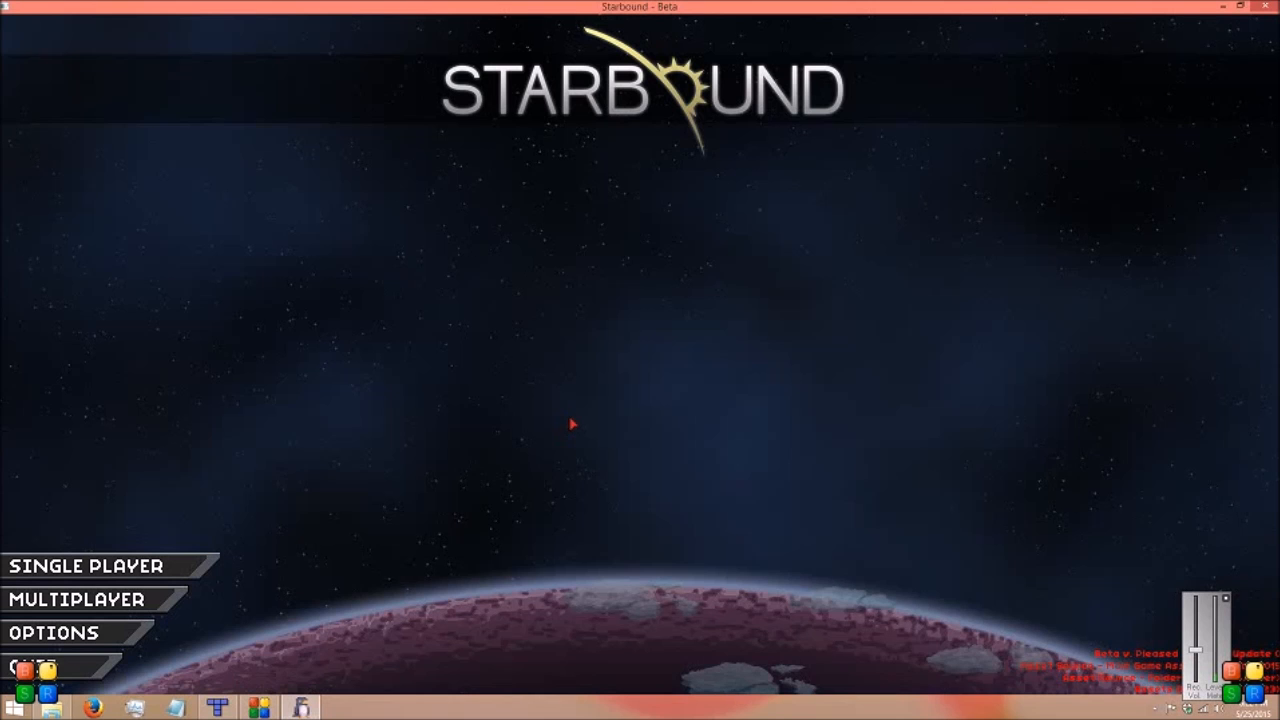
click(95, 566)
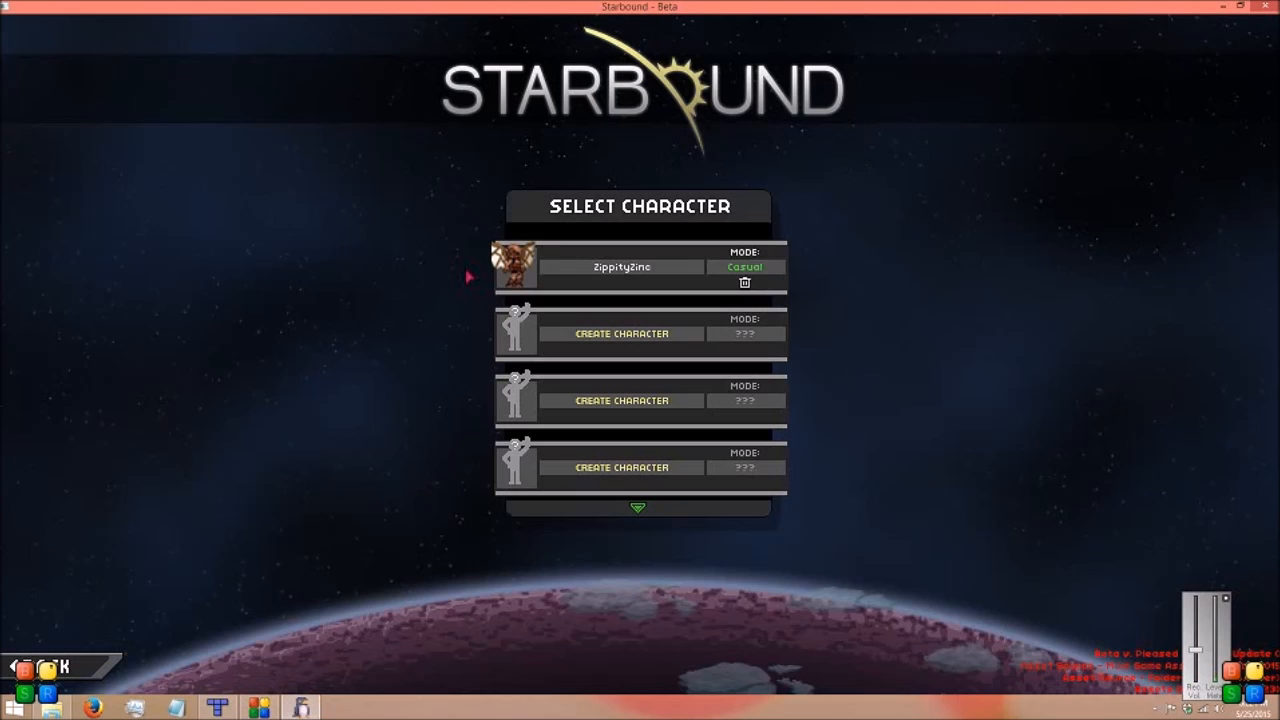
click(566, 267)
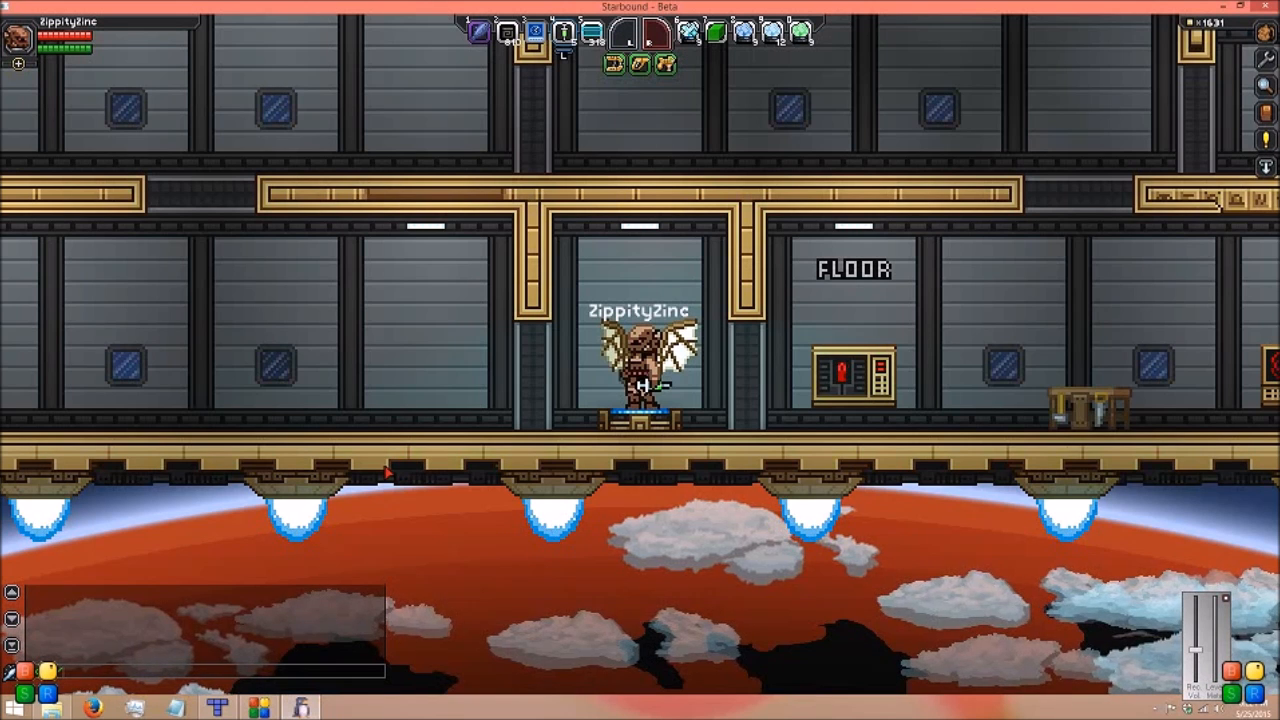
Warp the character to the challenge rooms with the chat command /warp uniqueworld:challengerooms
text(/warp uniqu)
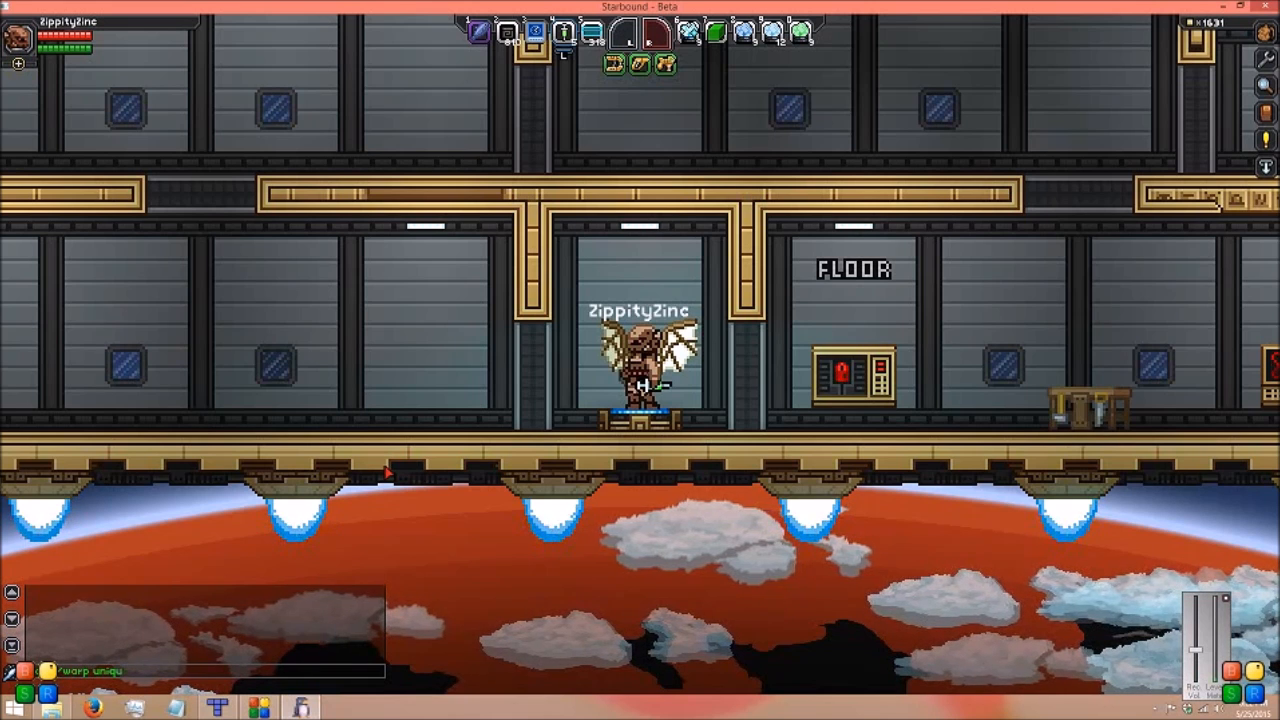
text(euwrld)
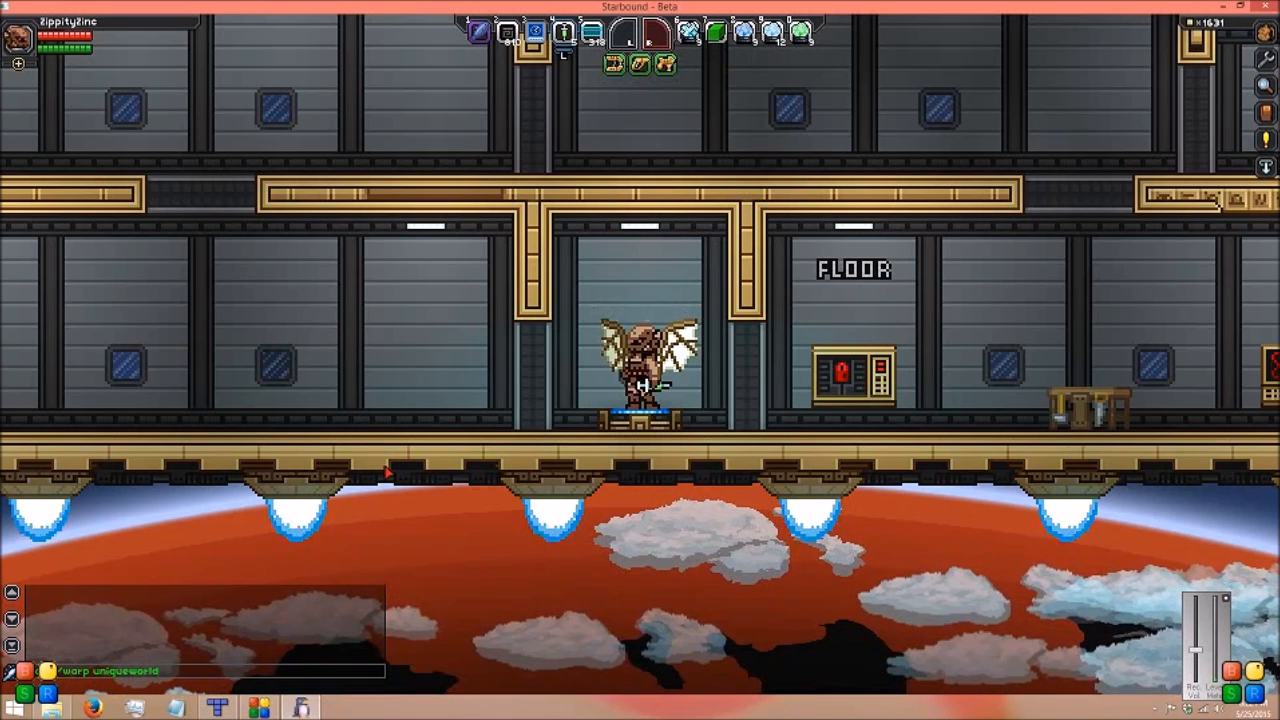
text(:dhallengerooms)
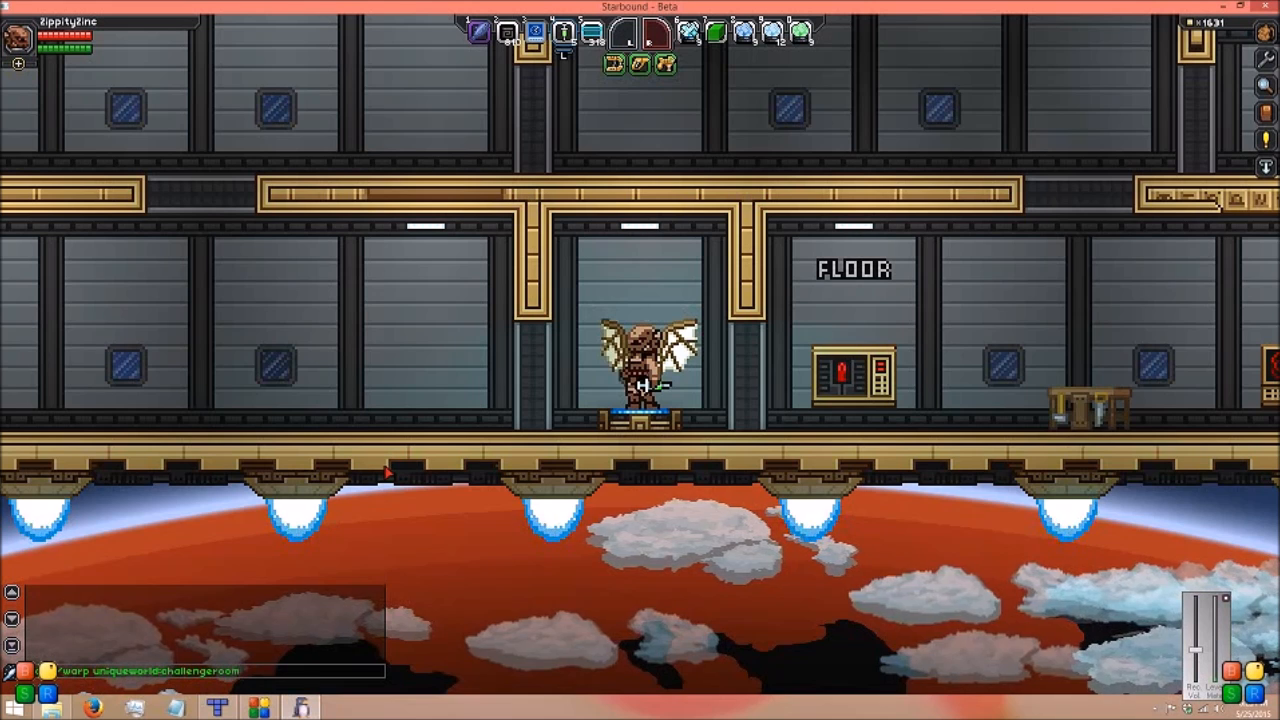
key(Return)
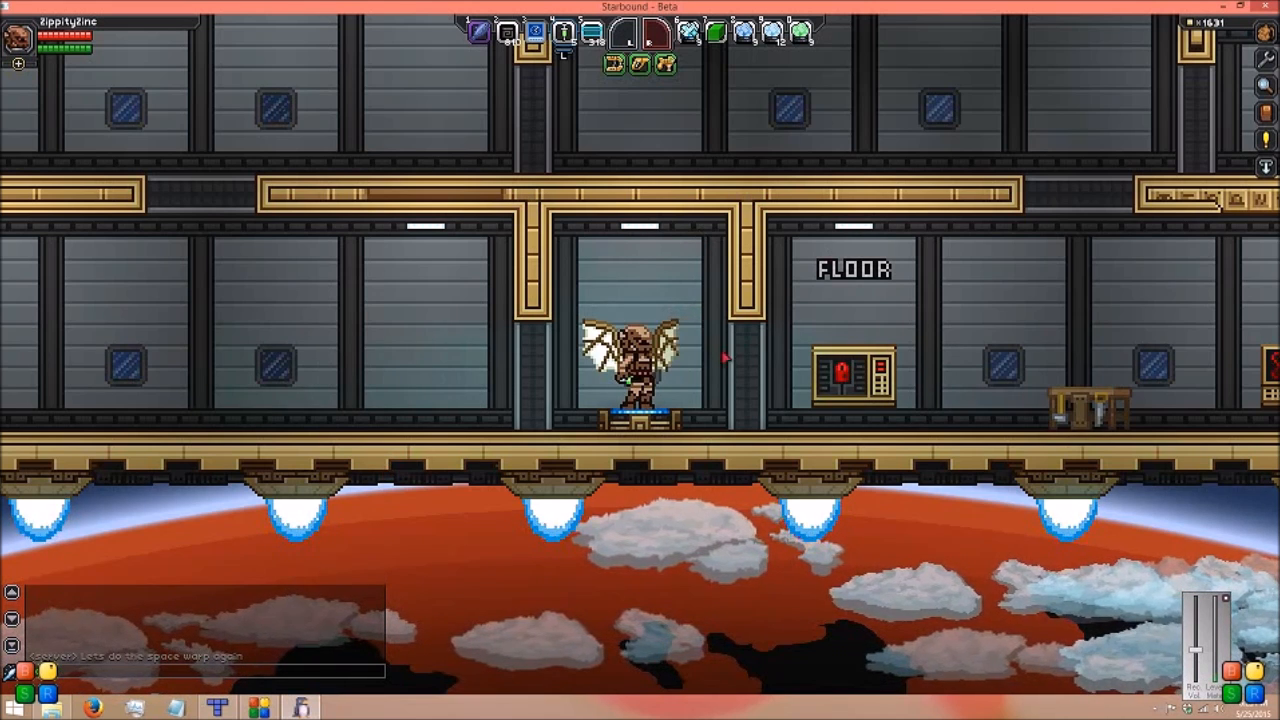
Walk from the challenge door to the foot of the shaft and watch how the lowest blue platform switches
key(a)
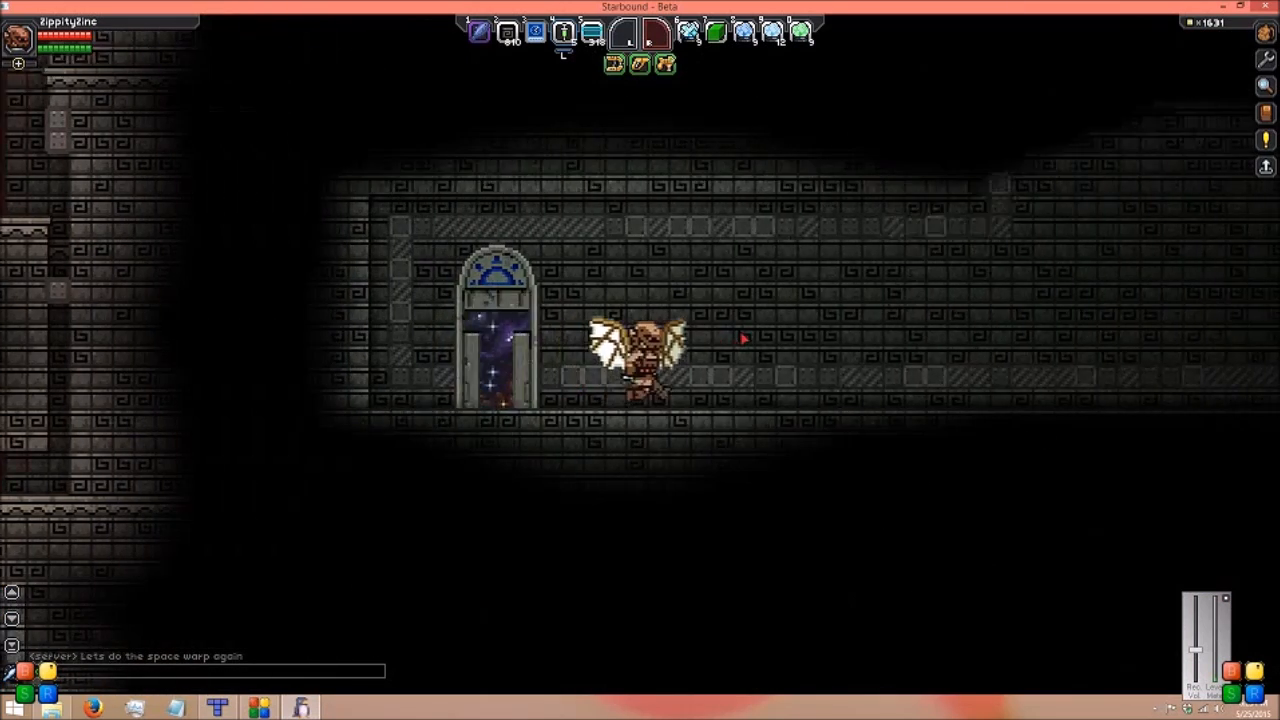
key(d)
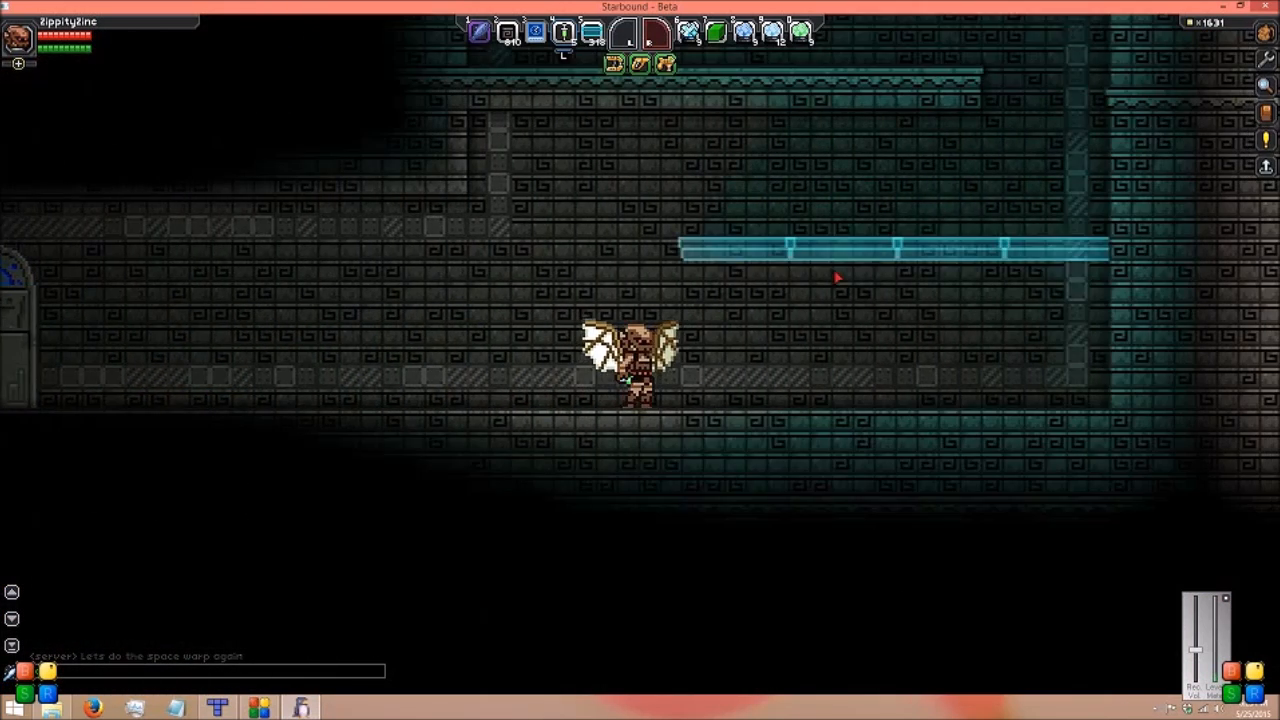
key(a)
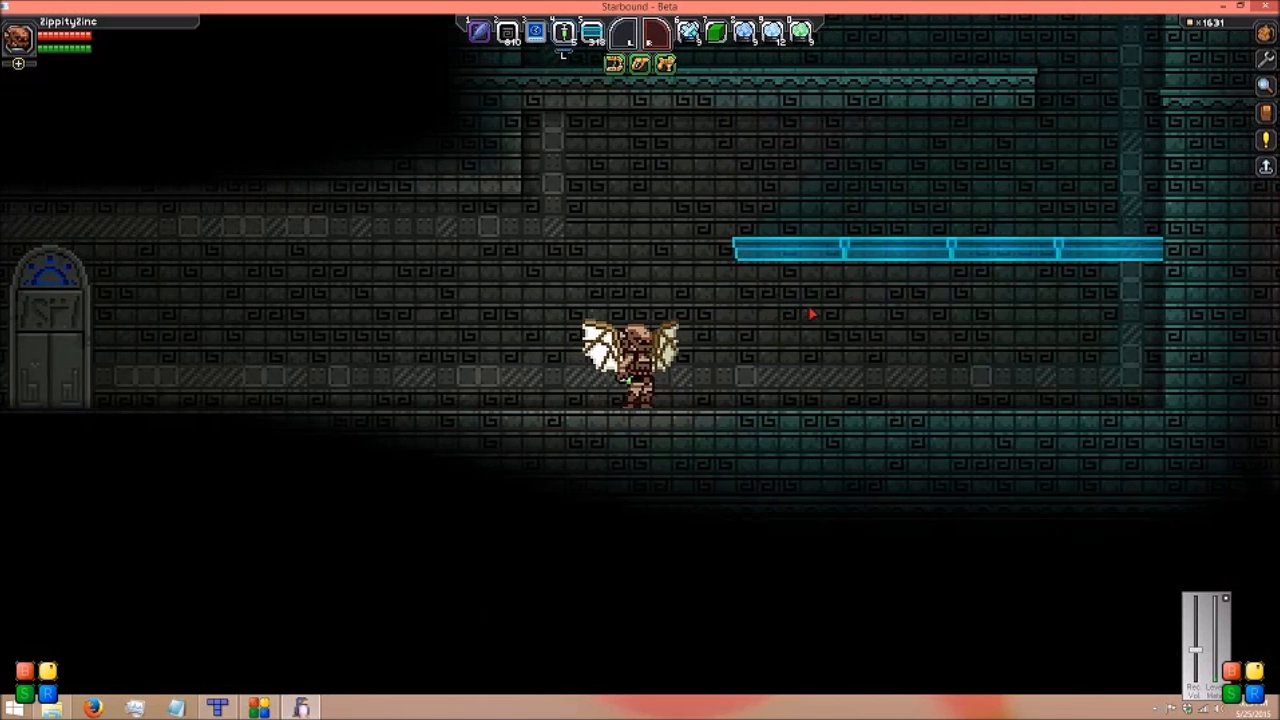
key(space)
key(a)
key(a)
key(a)
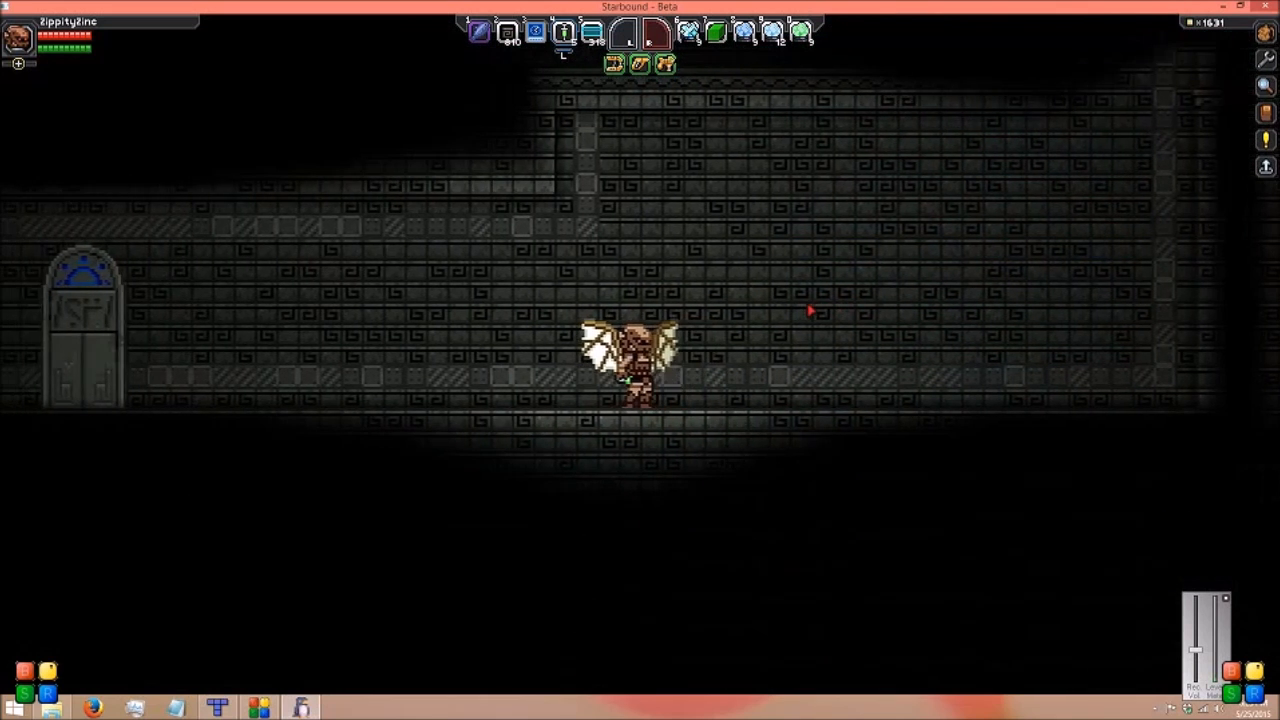
Test the climb by jumping onto the lowest blue platform and up to the first stone ledge above it
key(d)
key(space)
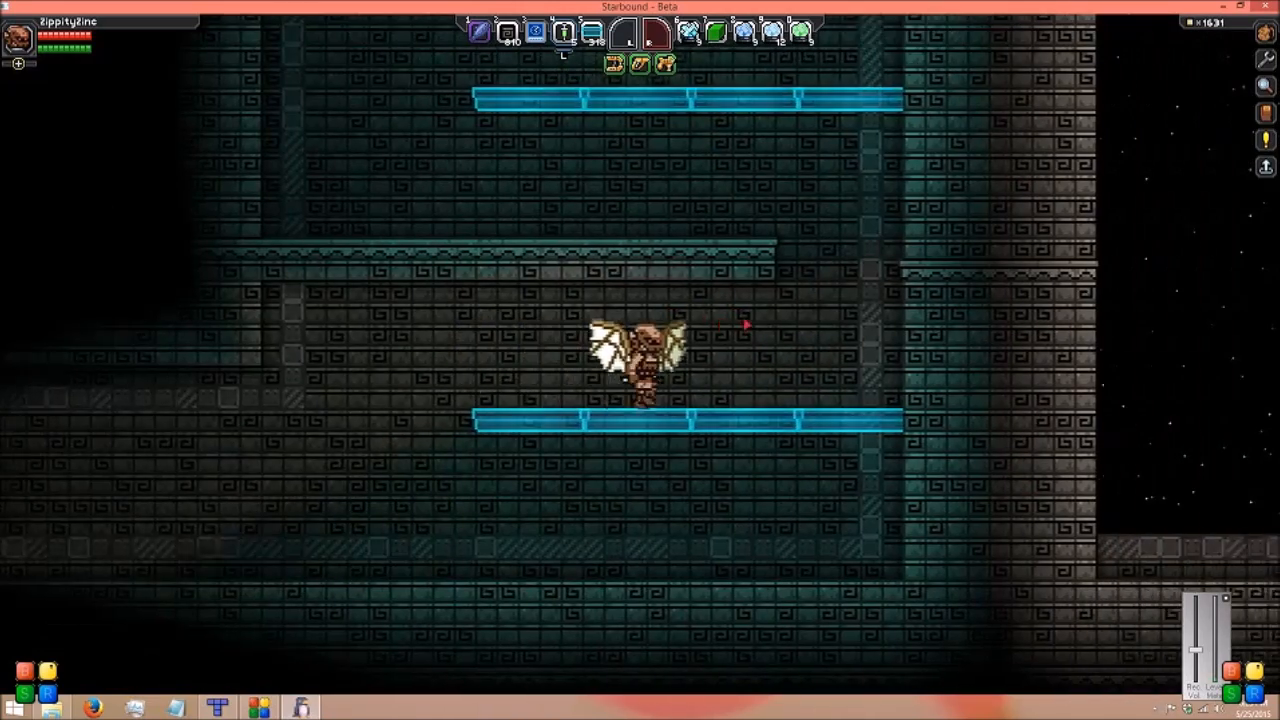
key(space)
key(a)
key(space)
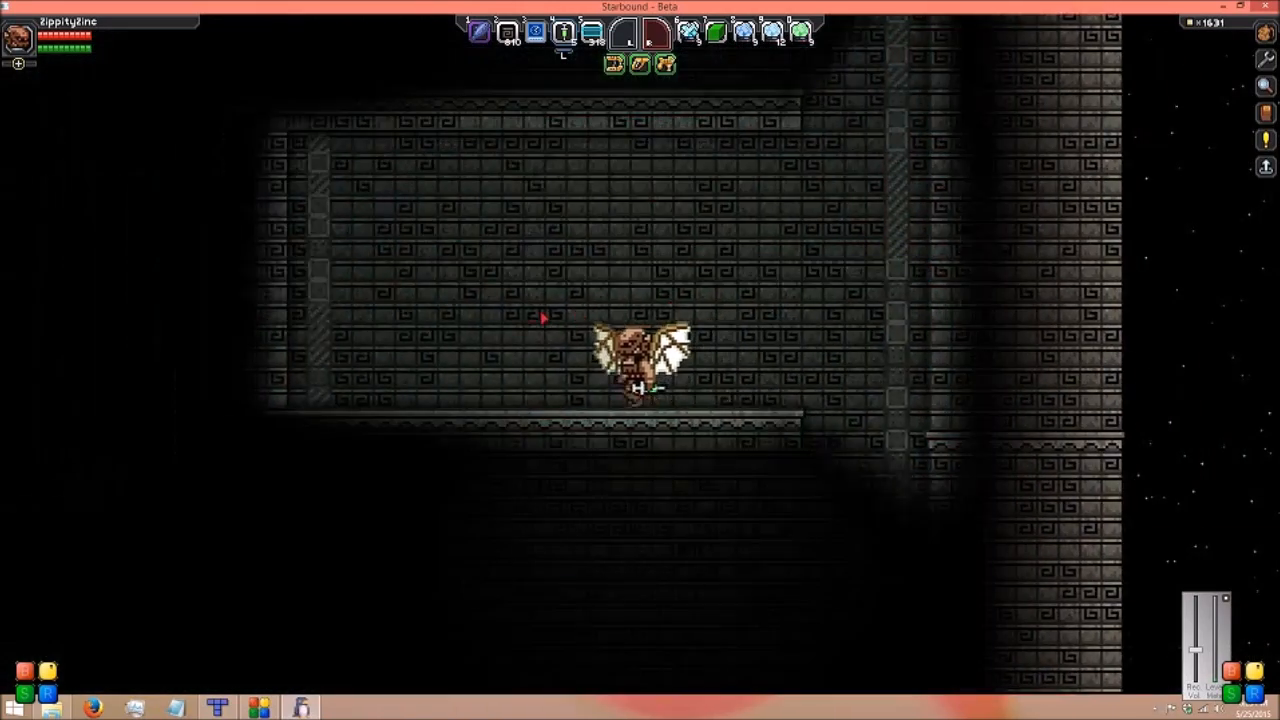
key(a)
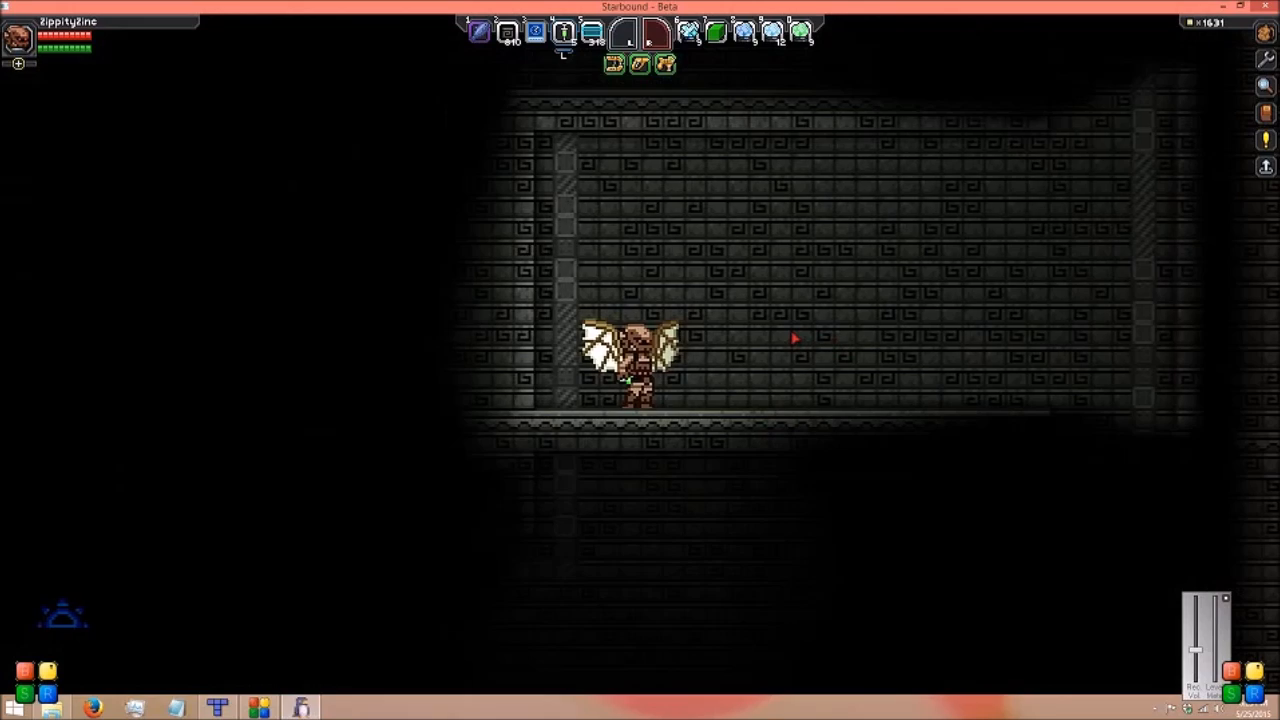
Continue testing the climb by jumping from ledge to ledge over the next two timed blue platforms in the shaft
key(d)
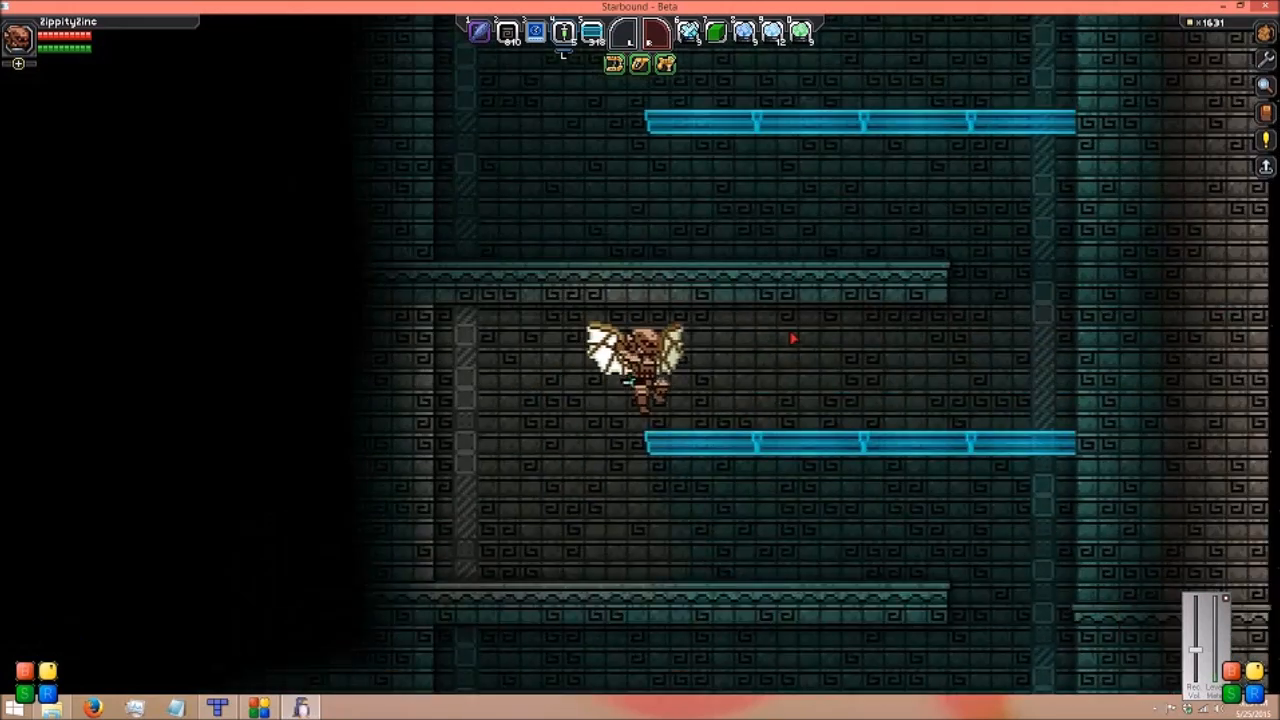
key(space)
key(a)
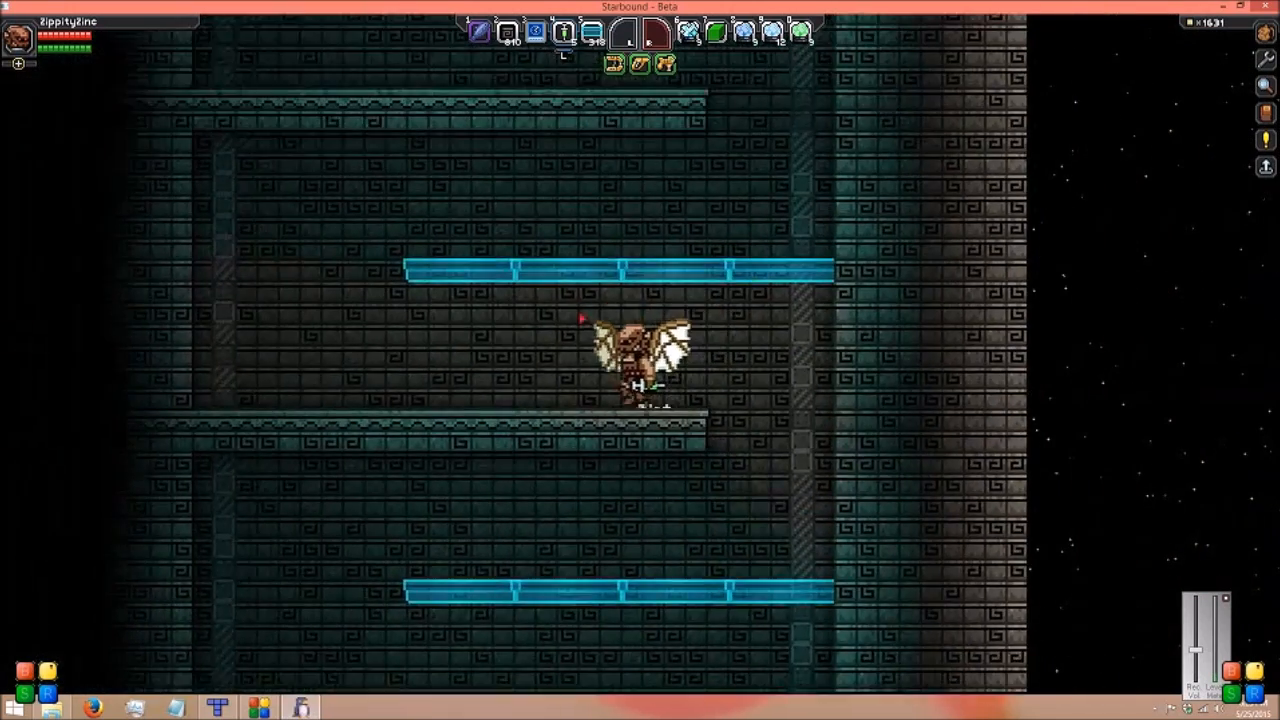
key(d)
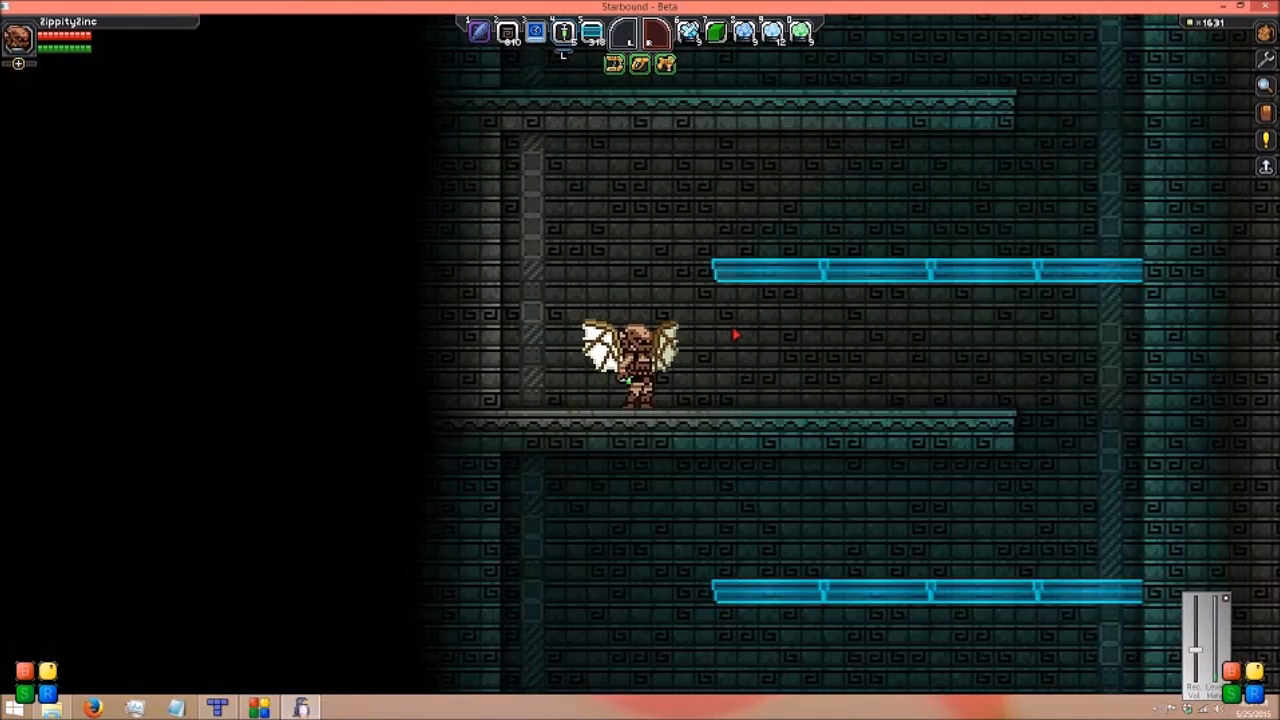
key(space)
key(d)
key(space)
key(a)
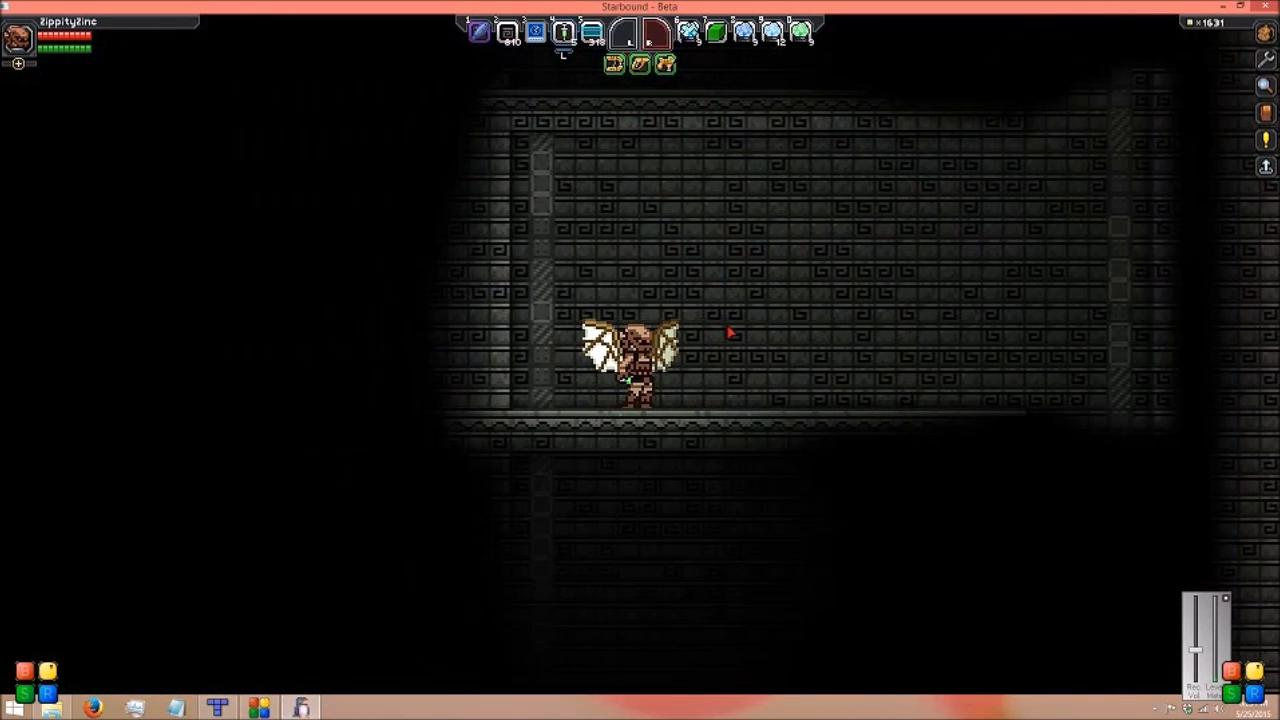
Climb over the last blue platforms to the top of the shaft and stand on the stone pillar beside it
key(space)
key(d)
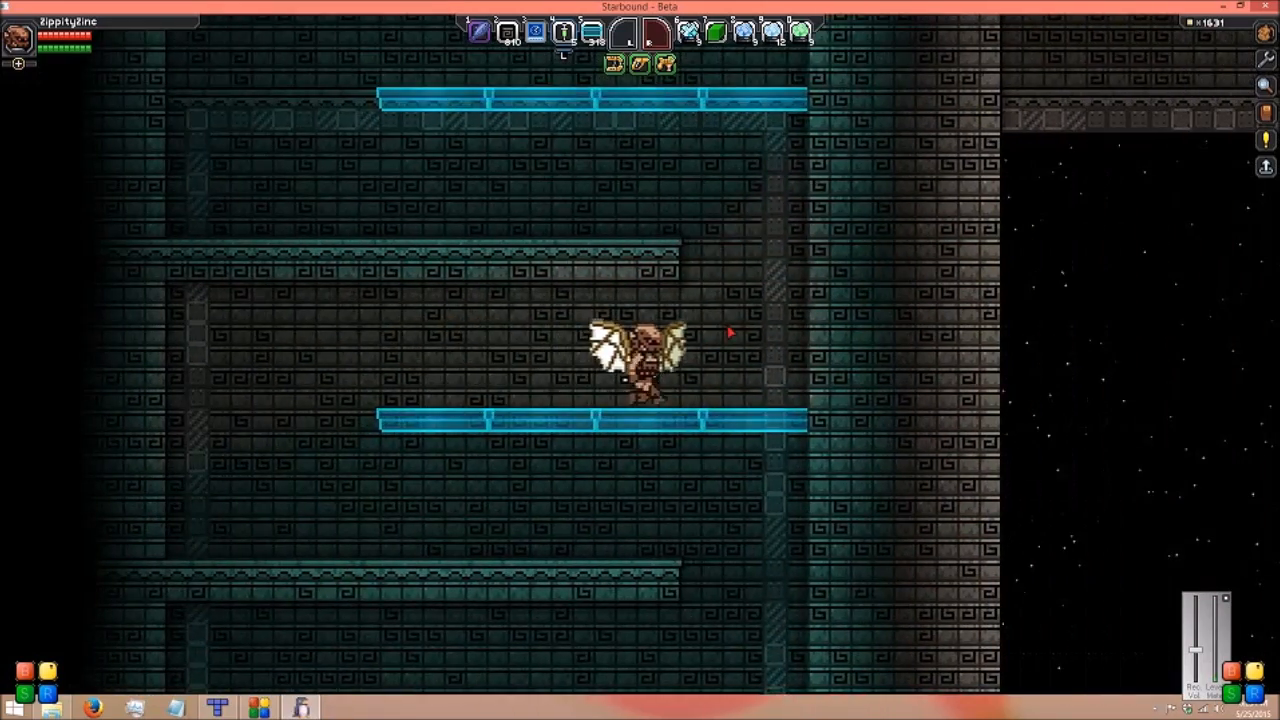
key(space)
key(a)
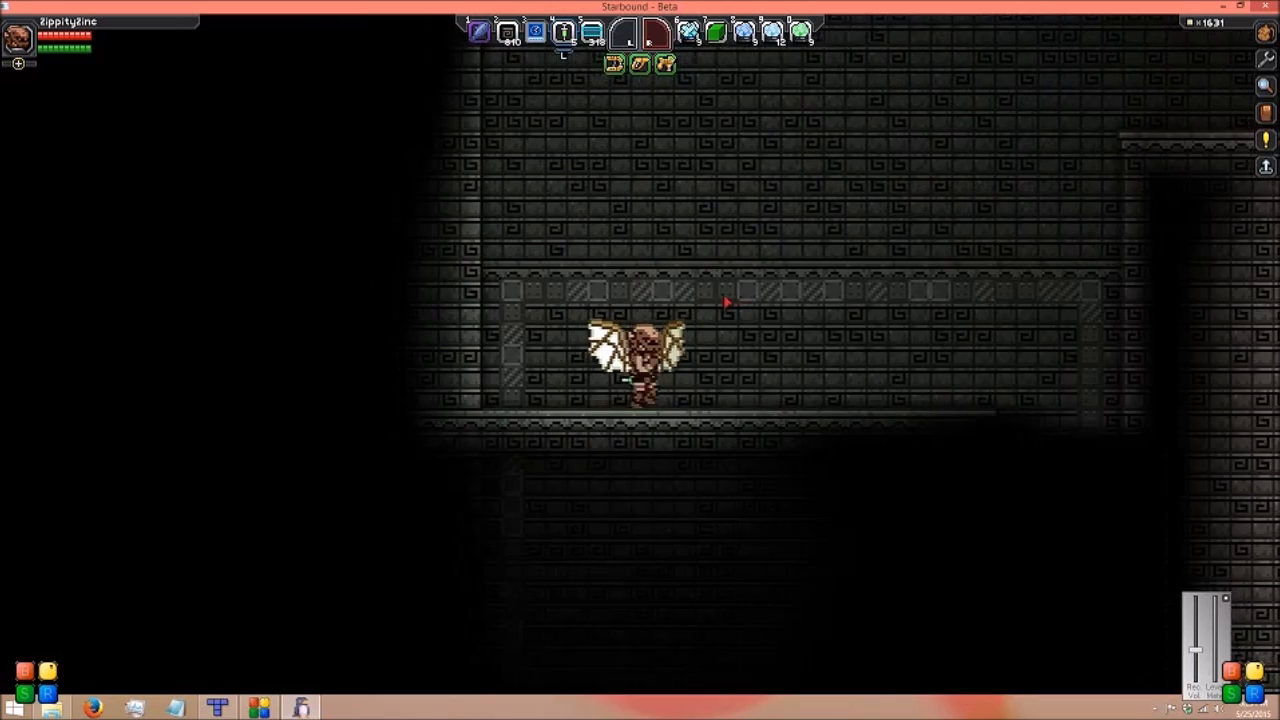
key(space)
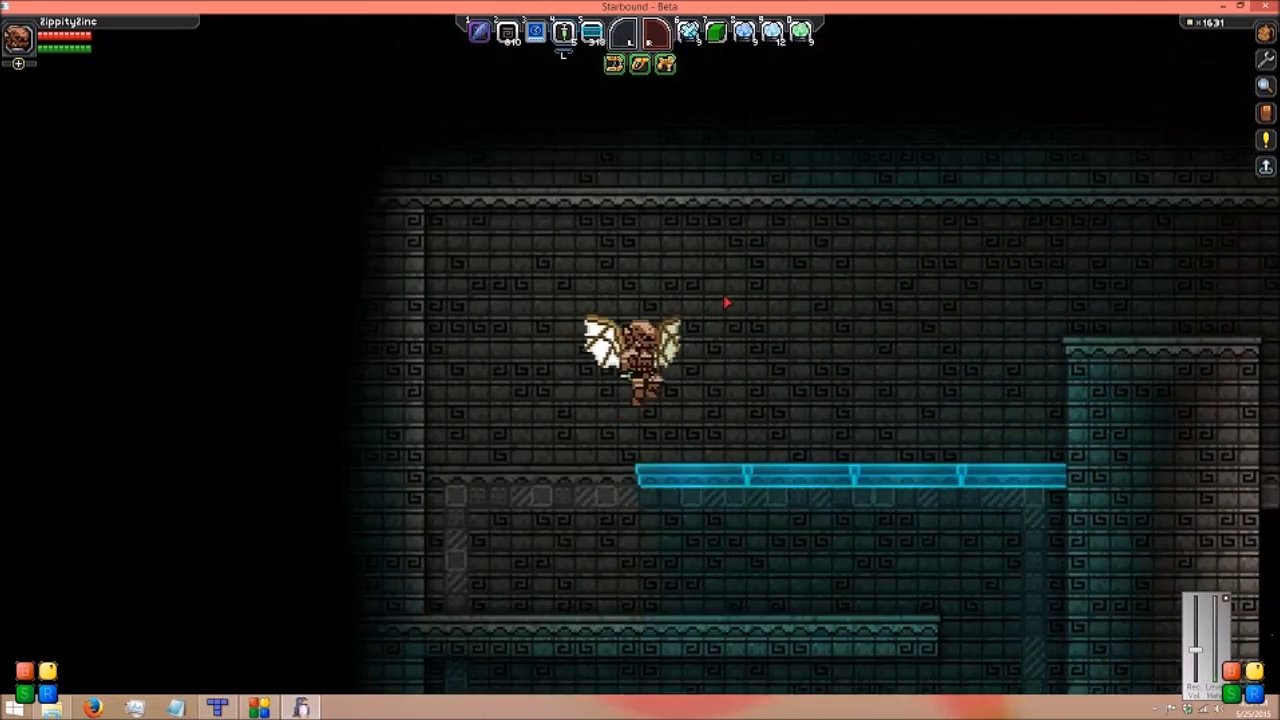
key(d)
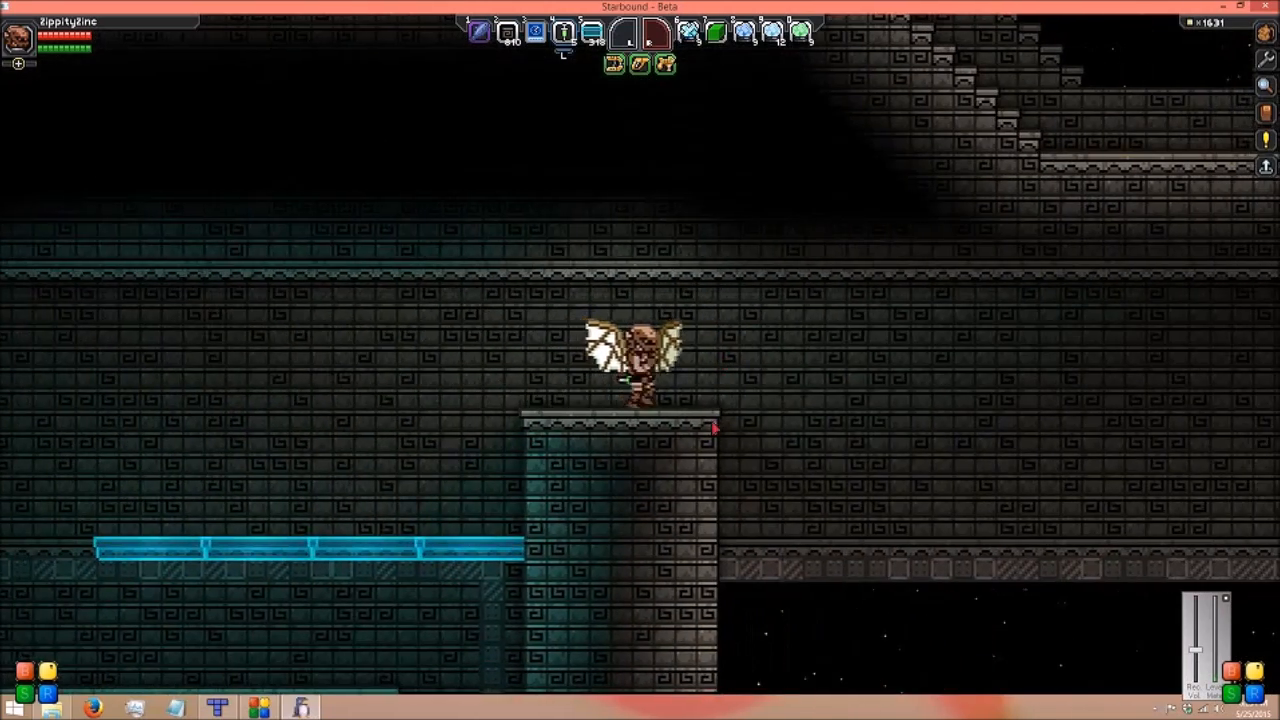
key(a)
key(d)
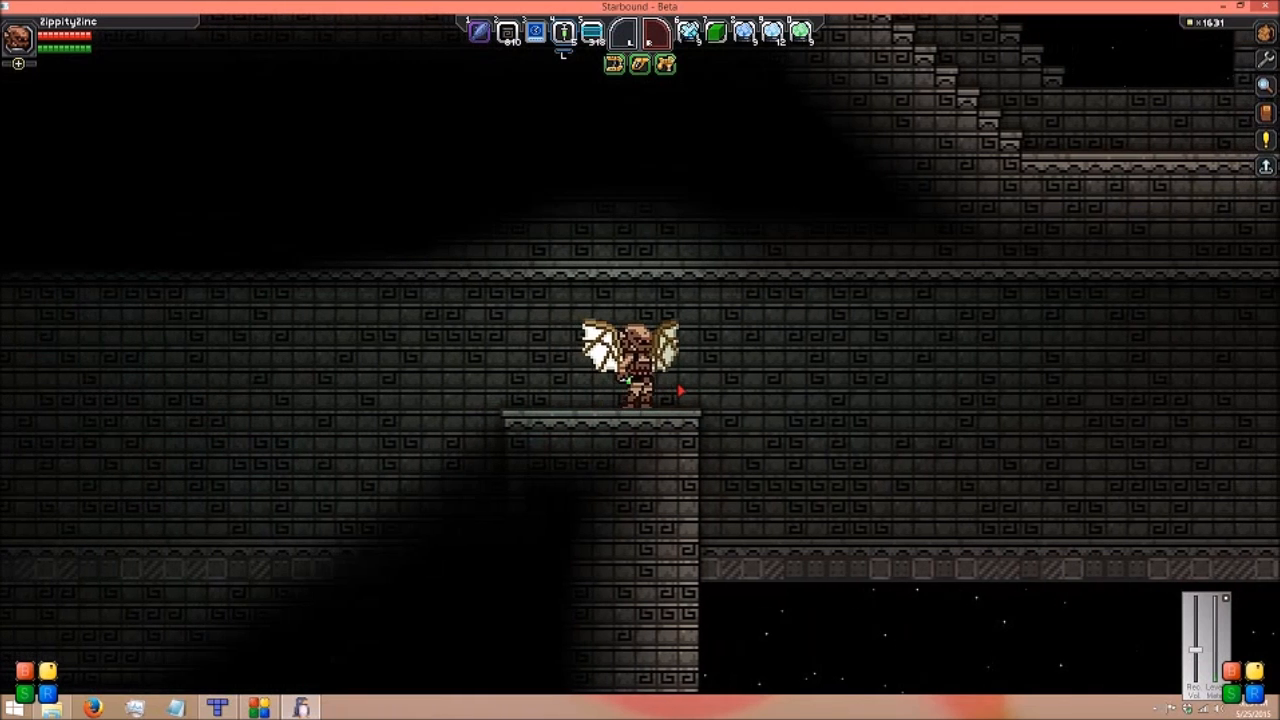
Return the character to the ship, then save the session and quit the game
text(own)
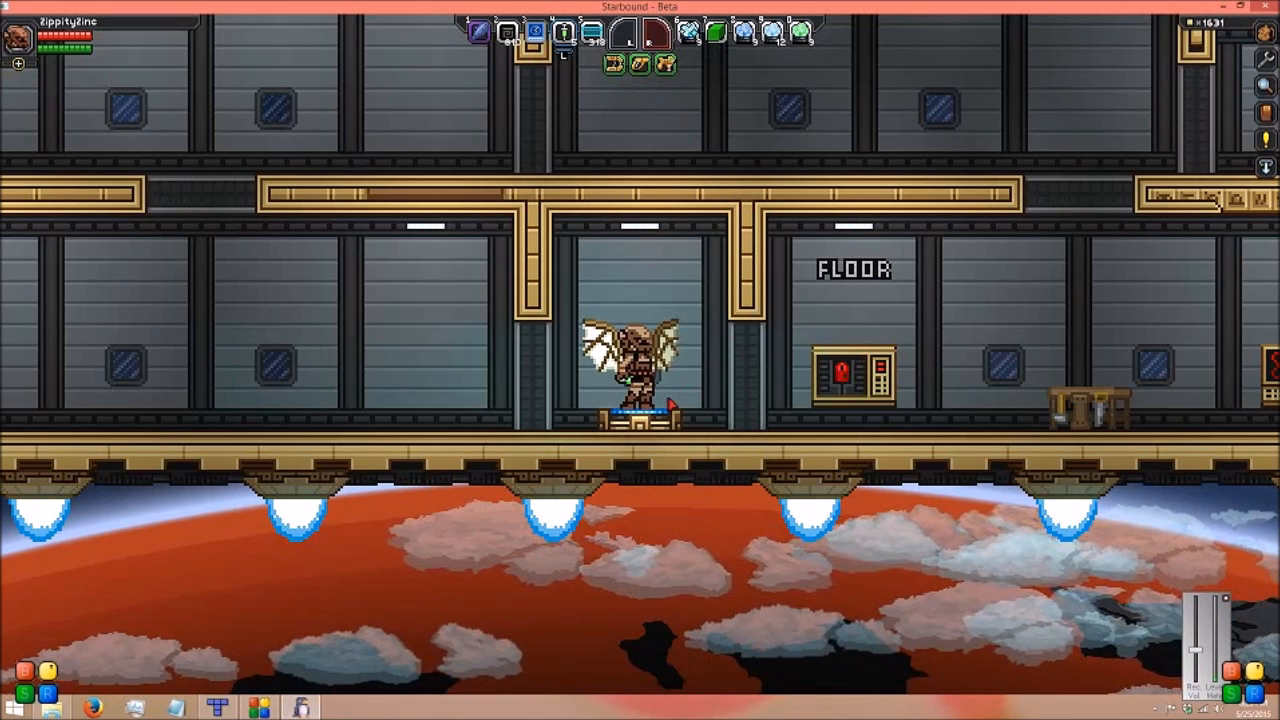
key(Escape)
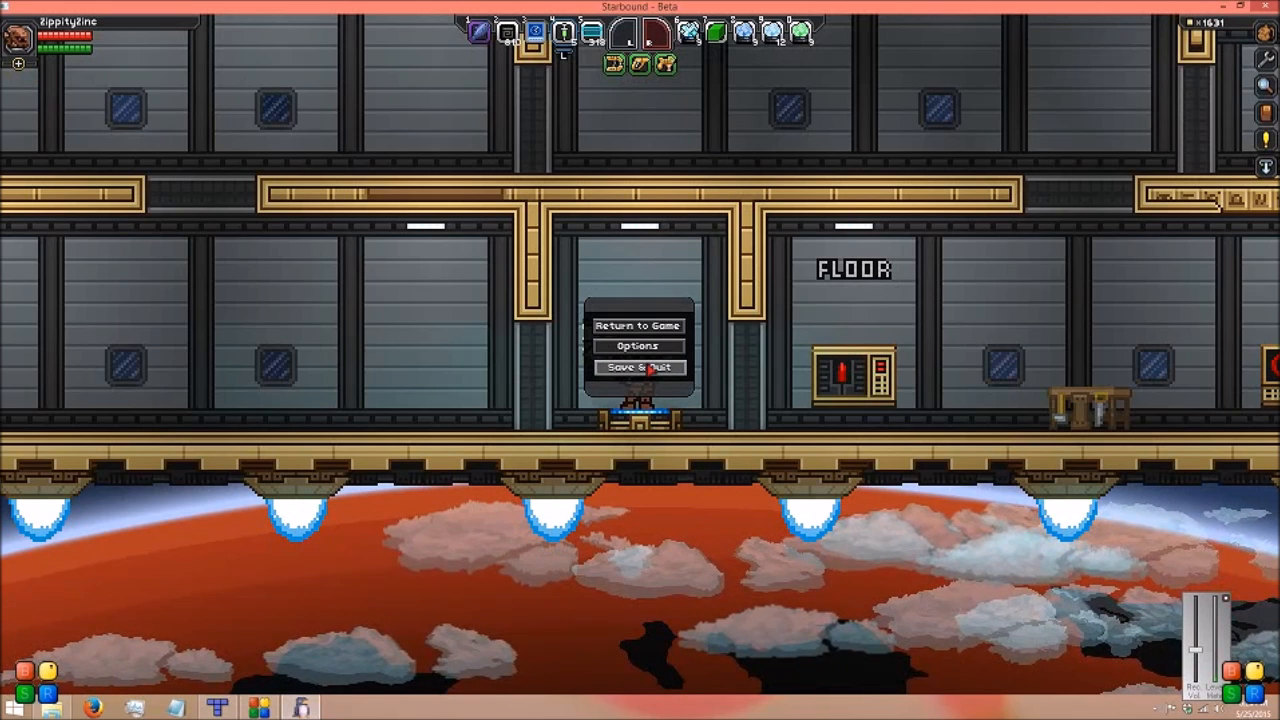
click(650, 368)
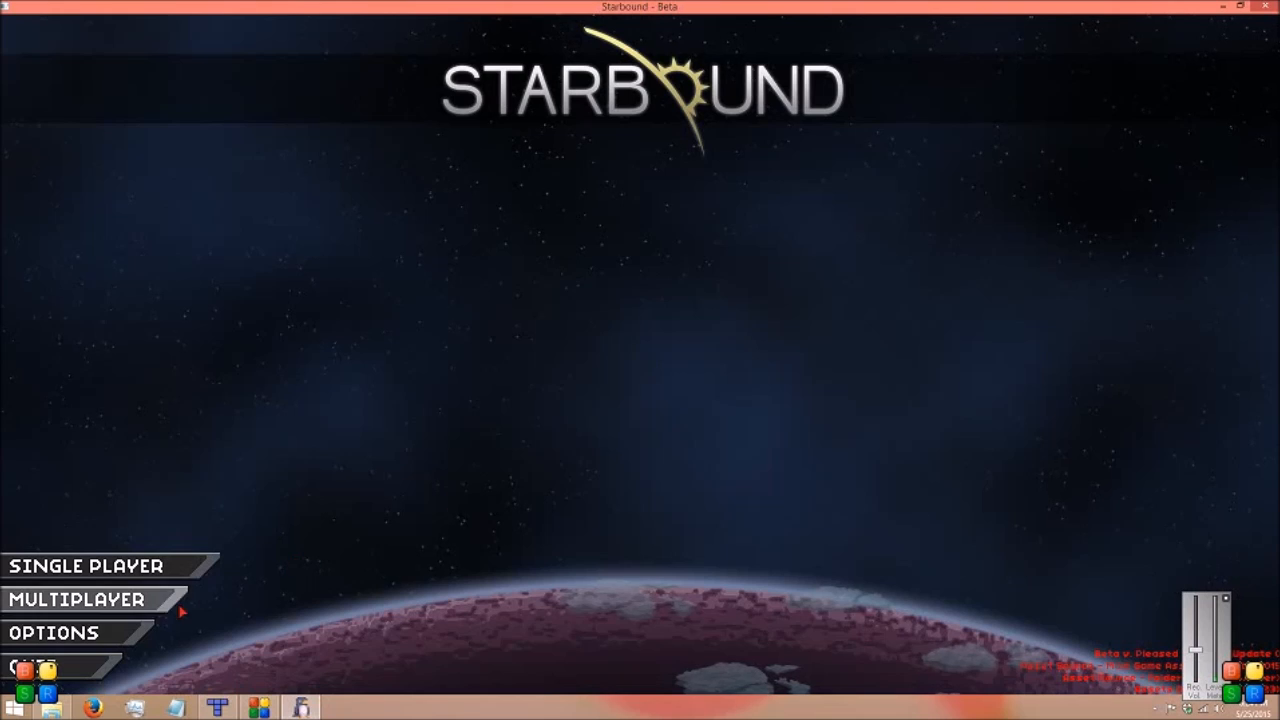
click(115, 663)
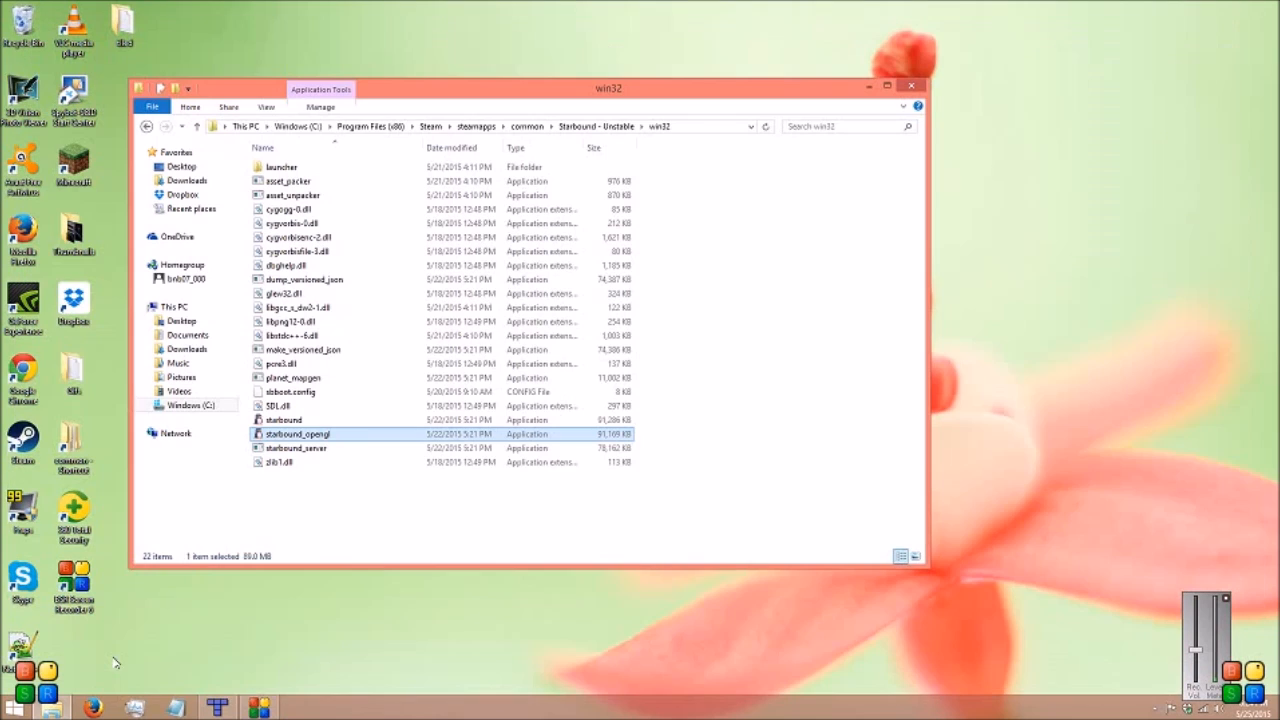
Switch to Tiled and examine the shaft's top, the adjoining pillar and the empty space beyond it in the adventure1 map
click(222, 709)
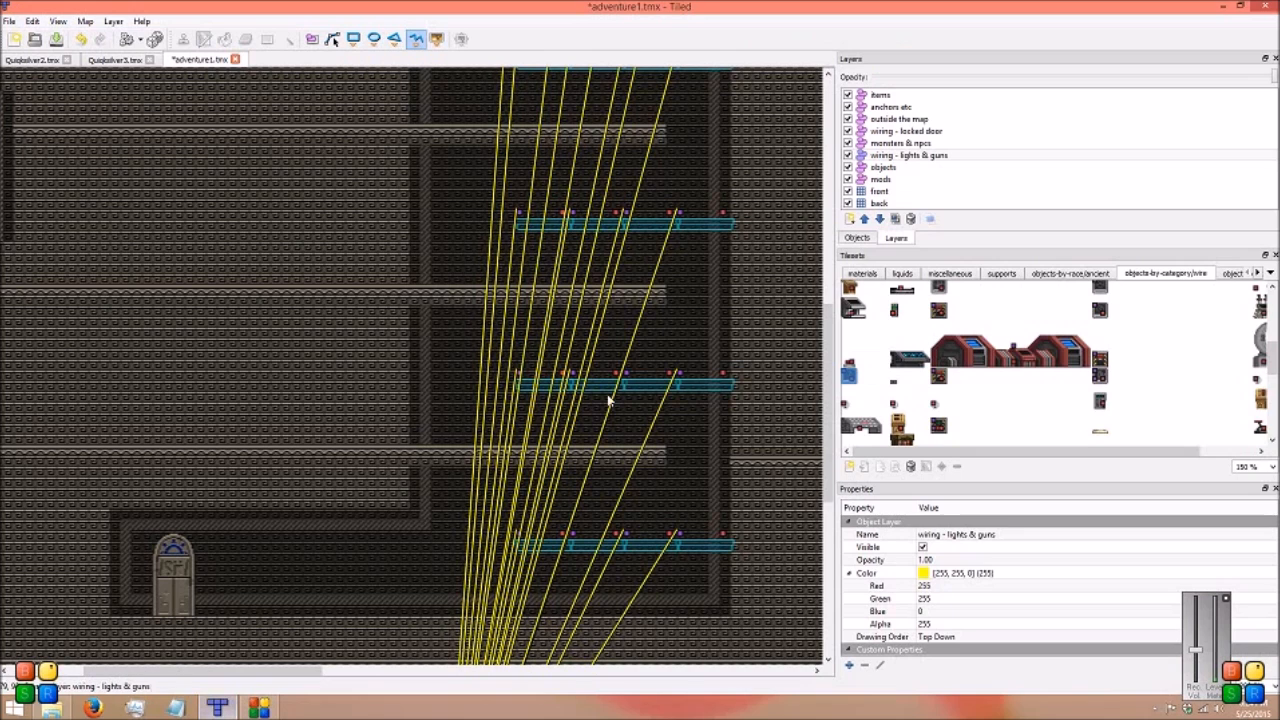
middle_drag(705, 316, 448, 611)
middle_drag(500, 348, 572, 378)
ctrl+scroll(536, 417, down, 5)
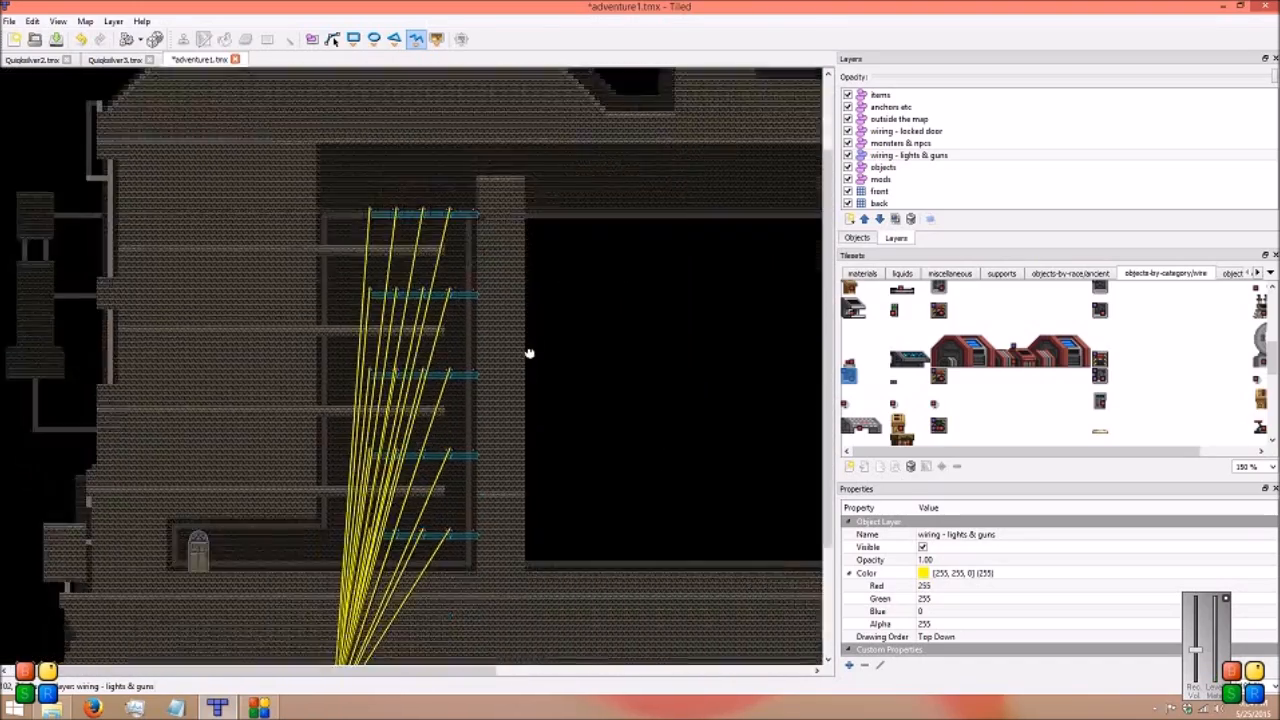
middle_drag(587, 357, 619, 395)
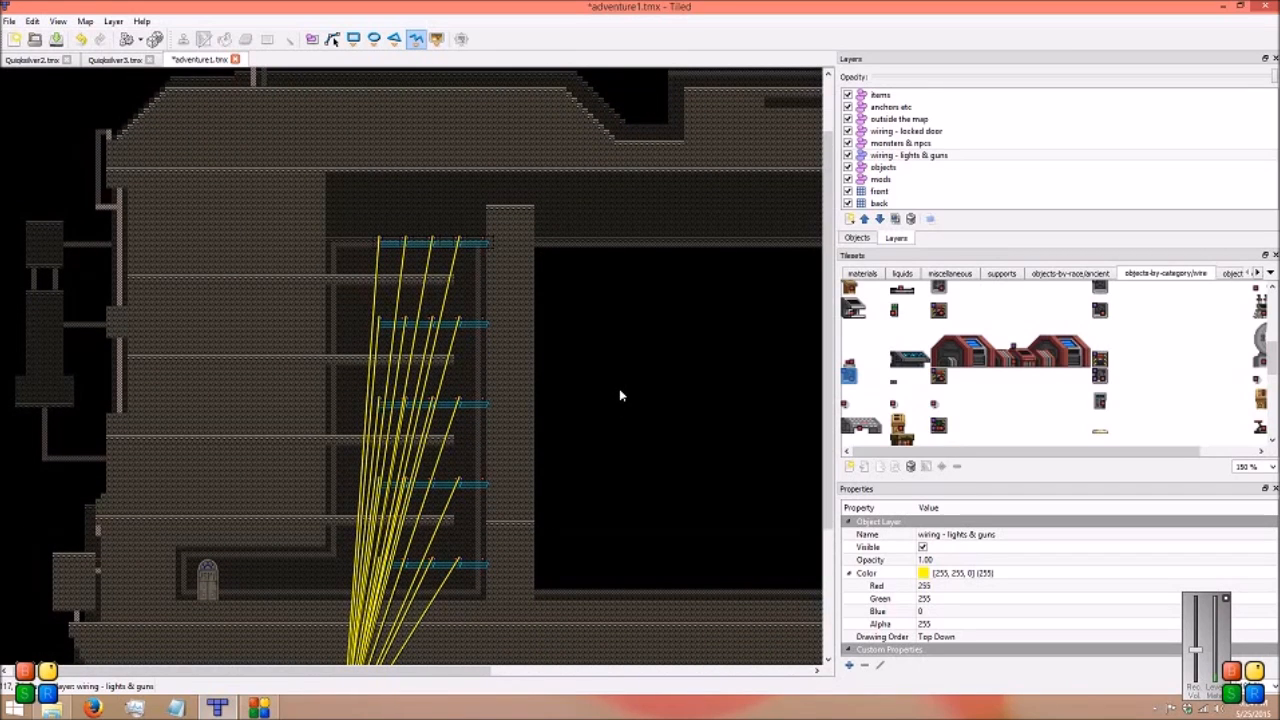
mouse_move(498, 423)
middle_down()
mouse_move(486, 369)
mouse_move(503, 323)
mouse_move(500, 434)
mouse_move(517, 329)
mouse_move(503, 403)
middle_up()
middle_drag(486, 320, 479, 384)
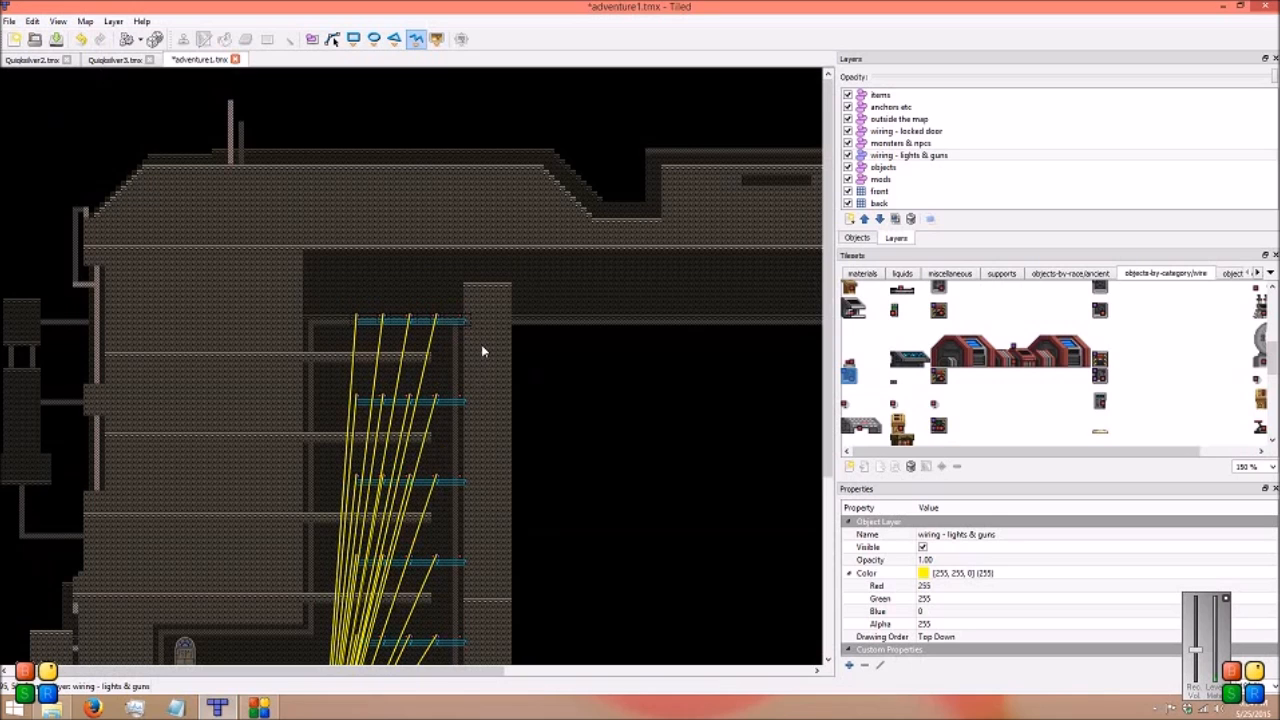
Build a lava corridor beyond the shaft's top in the adventure1 map, with stone pillars and timer-wired blue platforms spanning the gaps
right_click(371, 323)
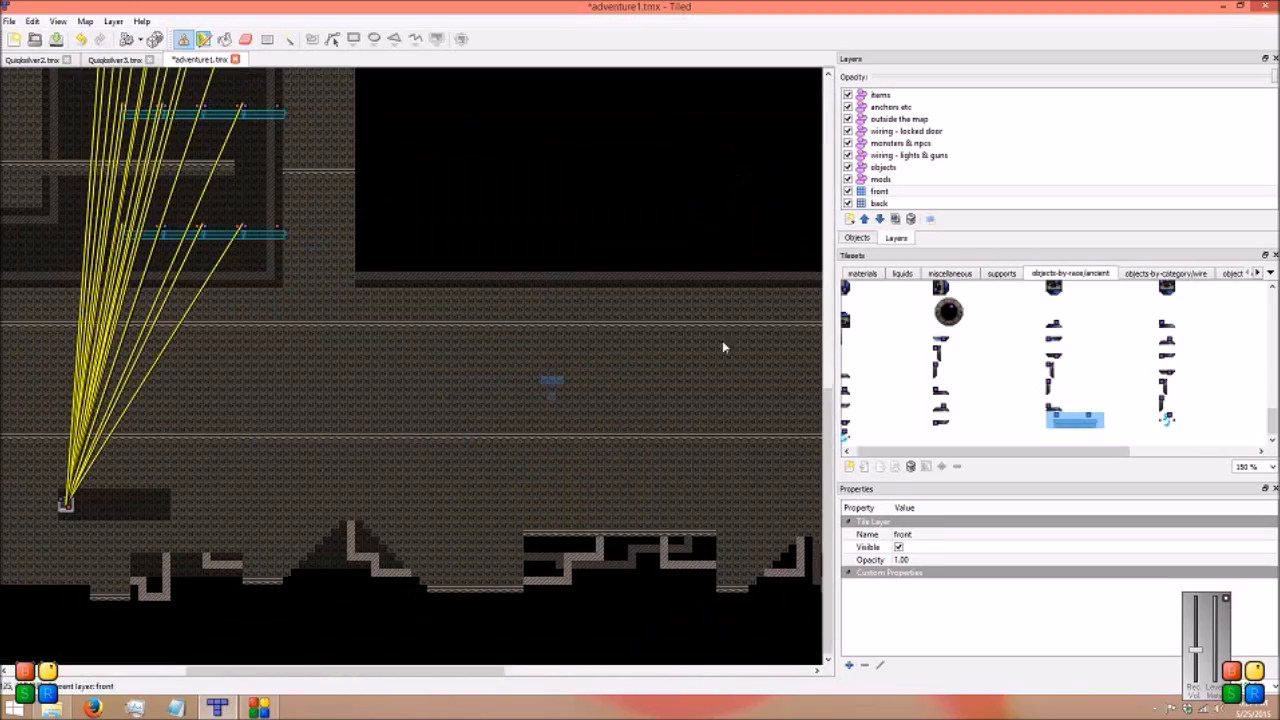
click(1165, 273)
click(1192, 322)
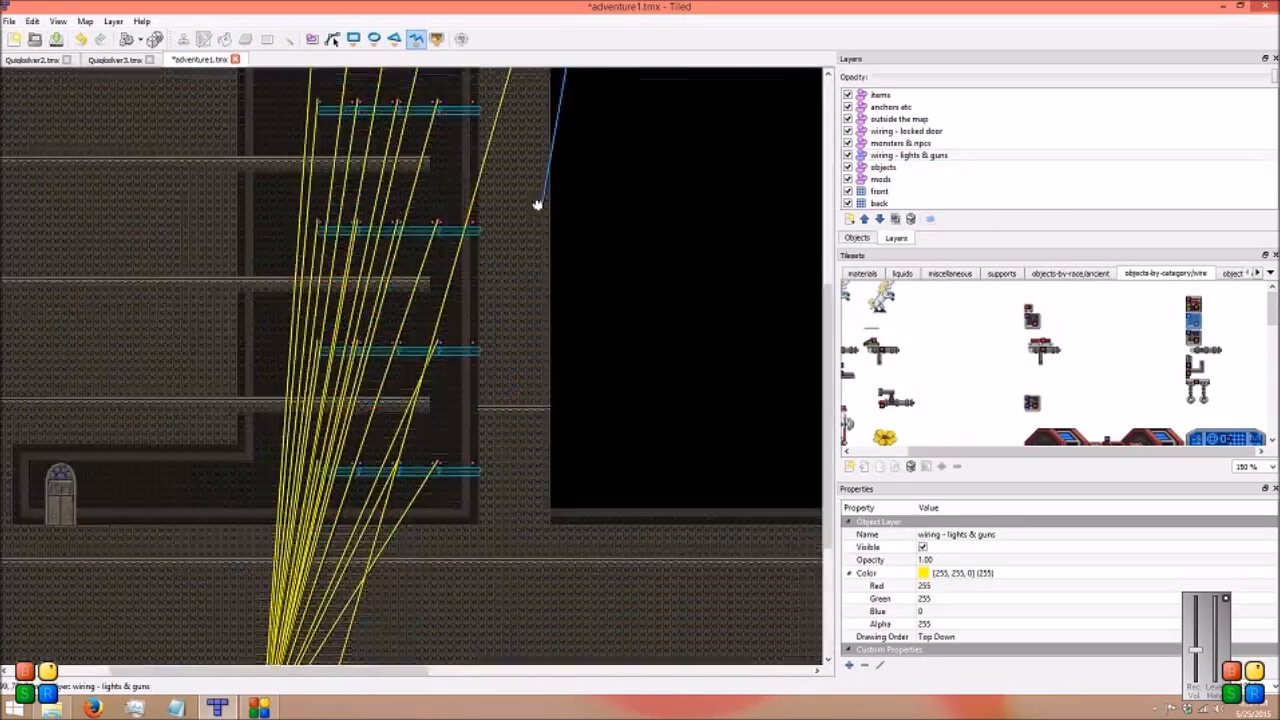
click(8, 21)
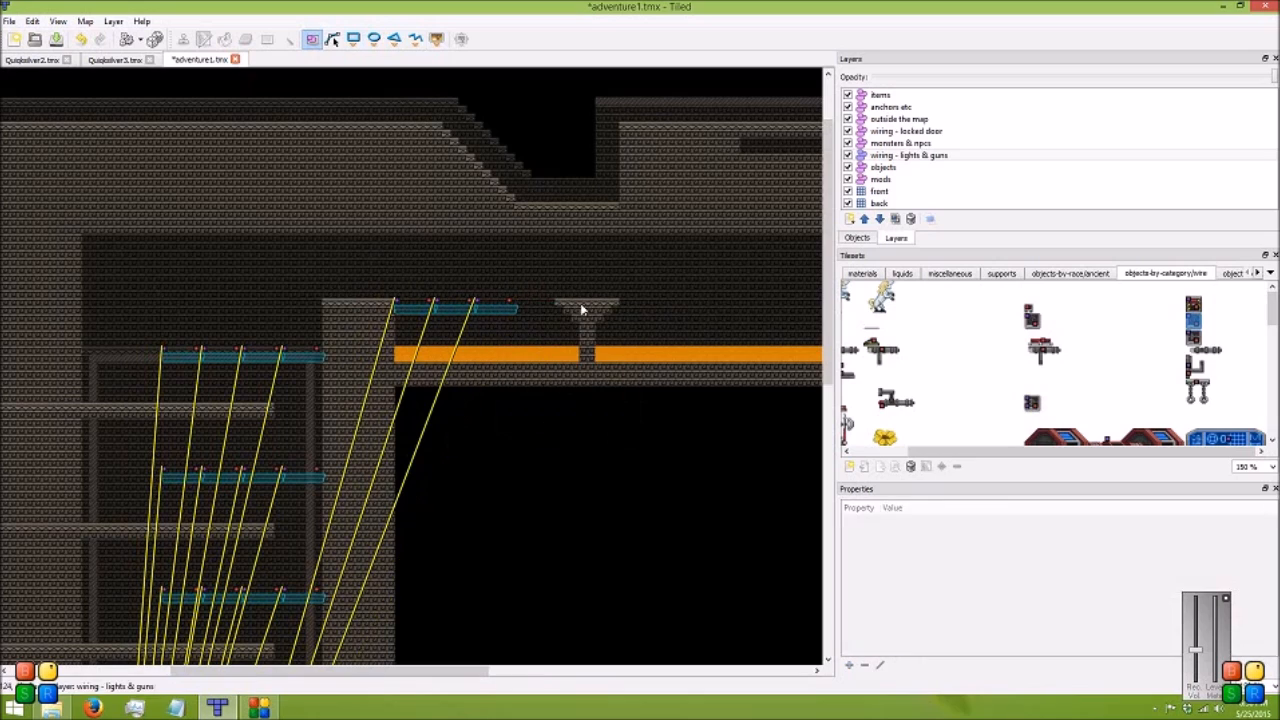
click(879, 191)
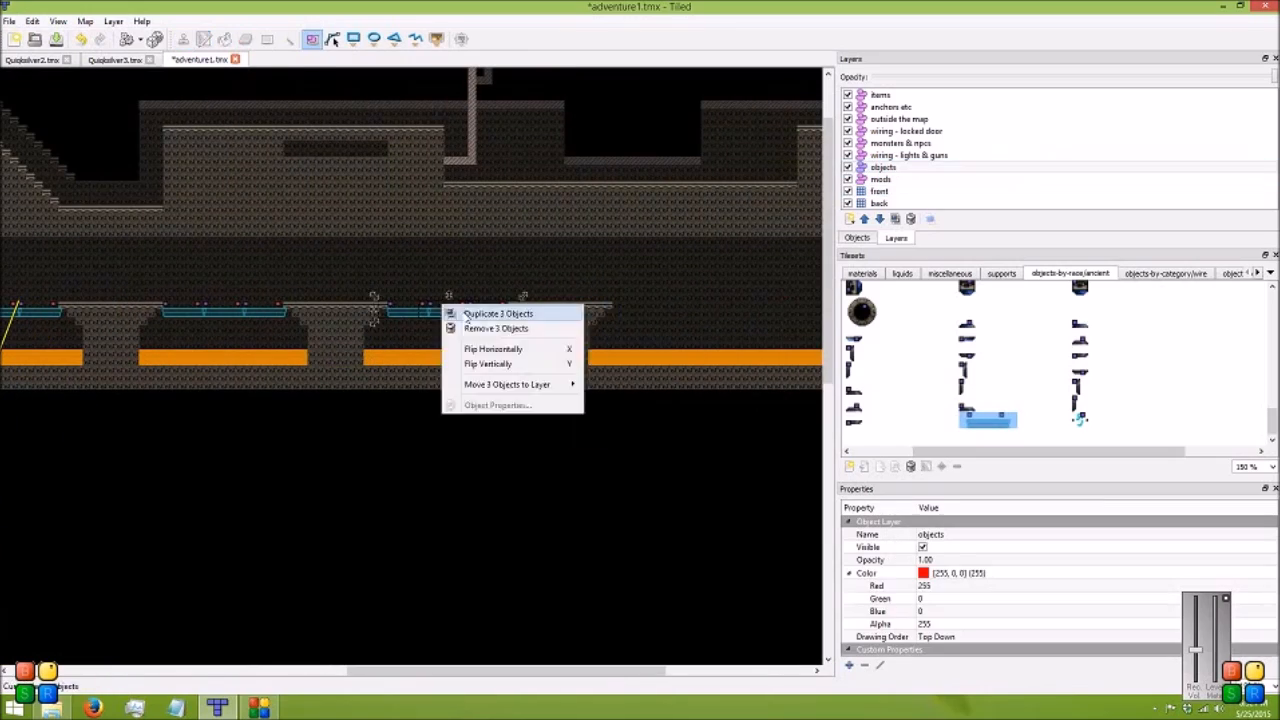
click(1000, 155)
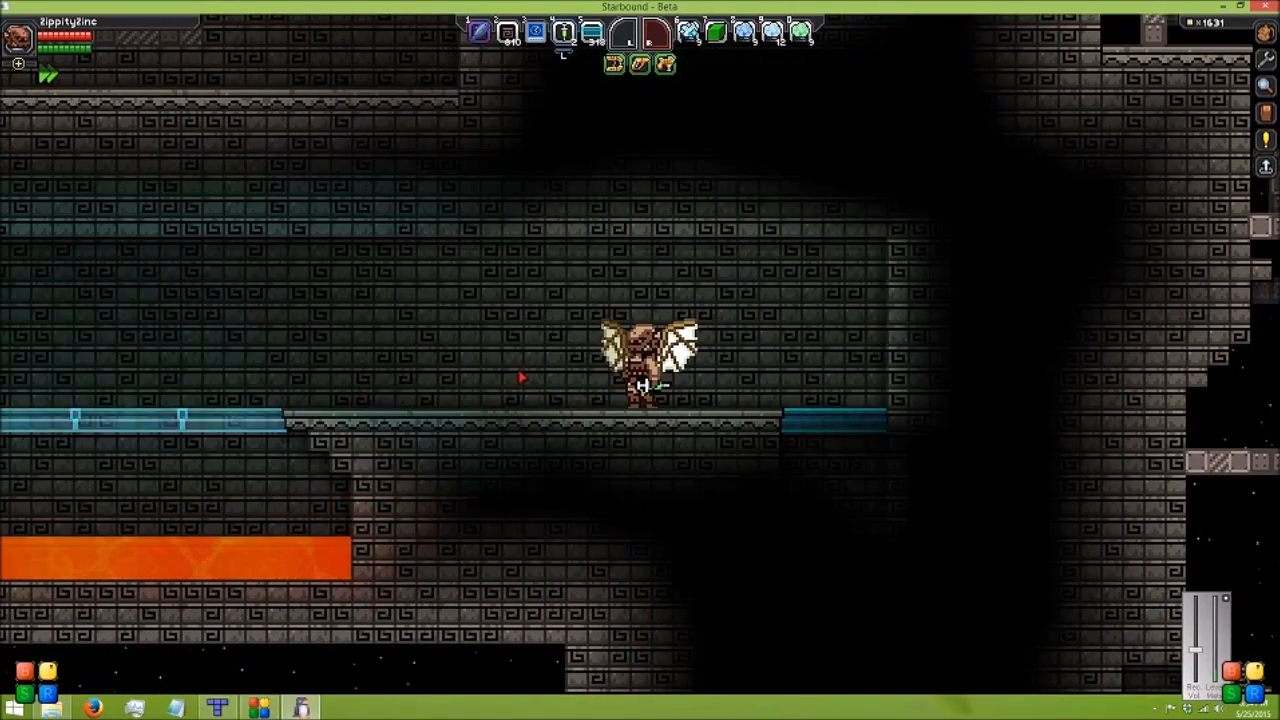
In Starbound, walk to the edge of the last lava pit and watch how its blue platform switches
key(a)
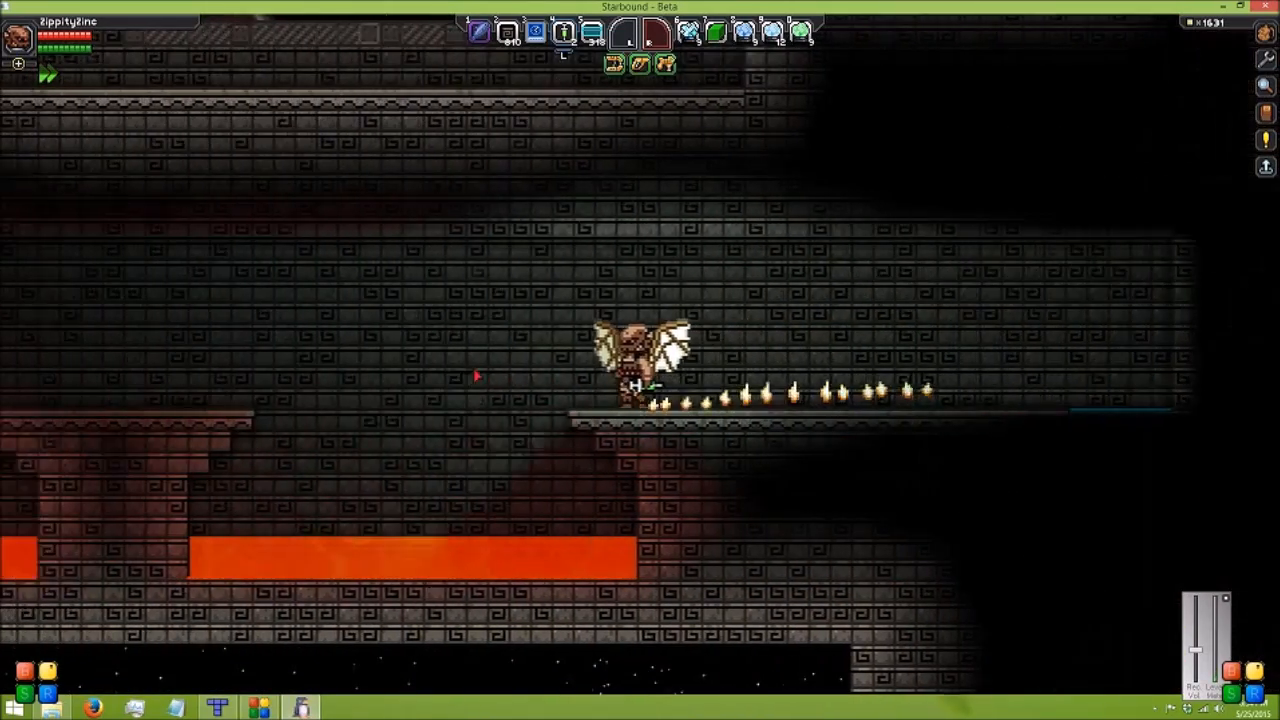
key(d)
key(a)
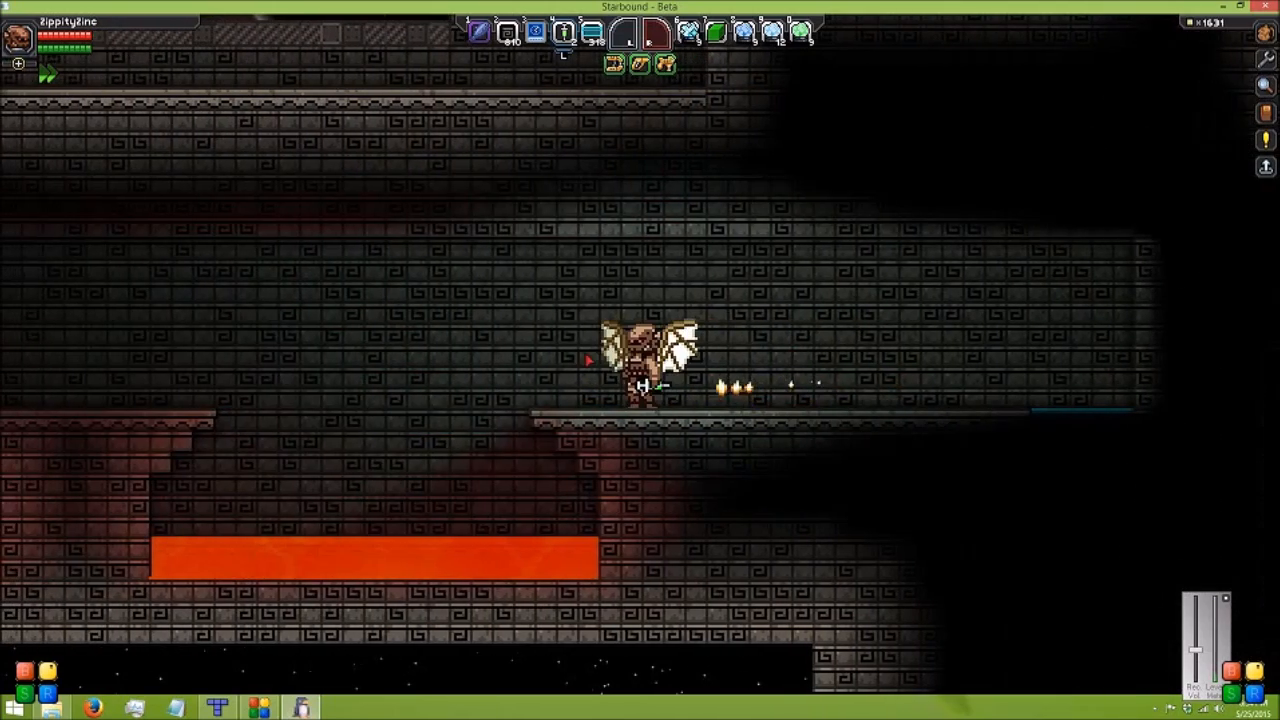
key(a)
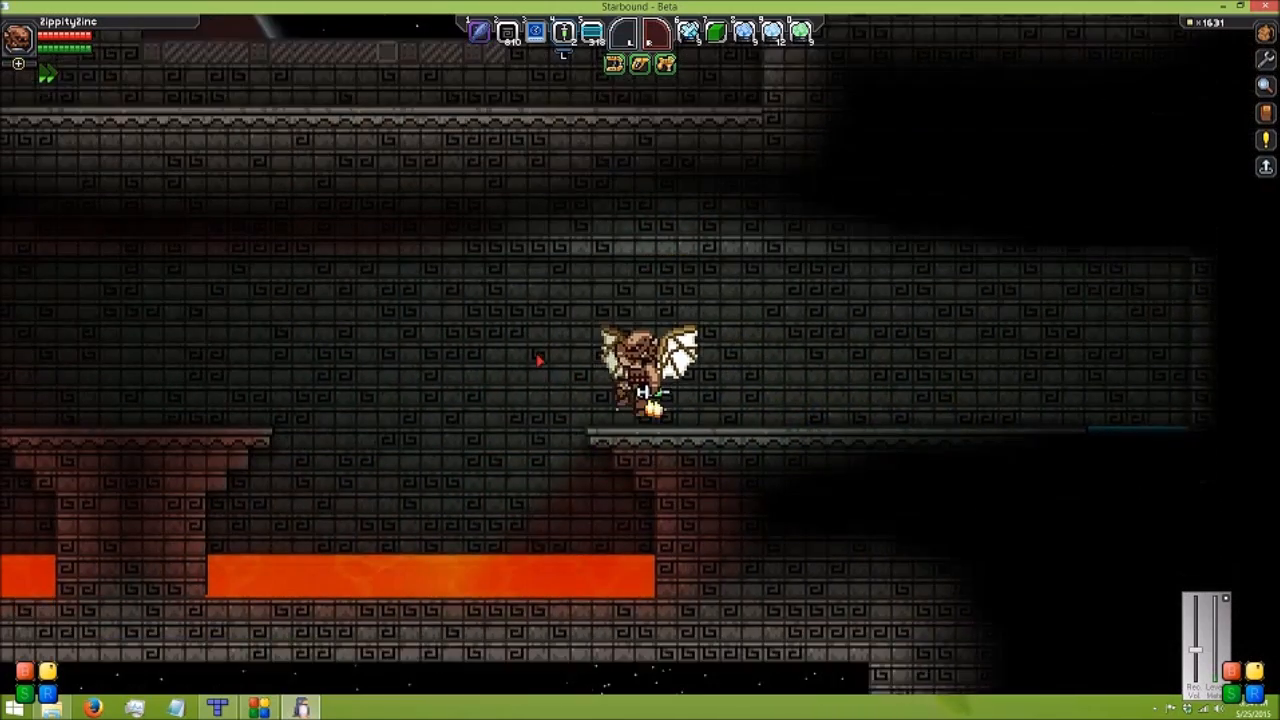
key(d)
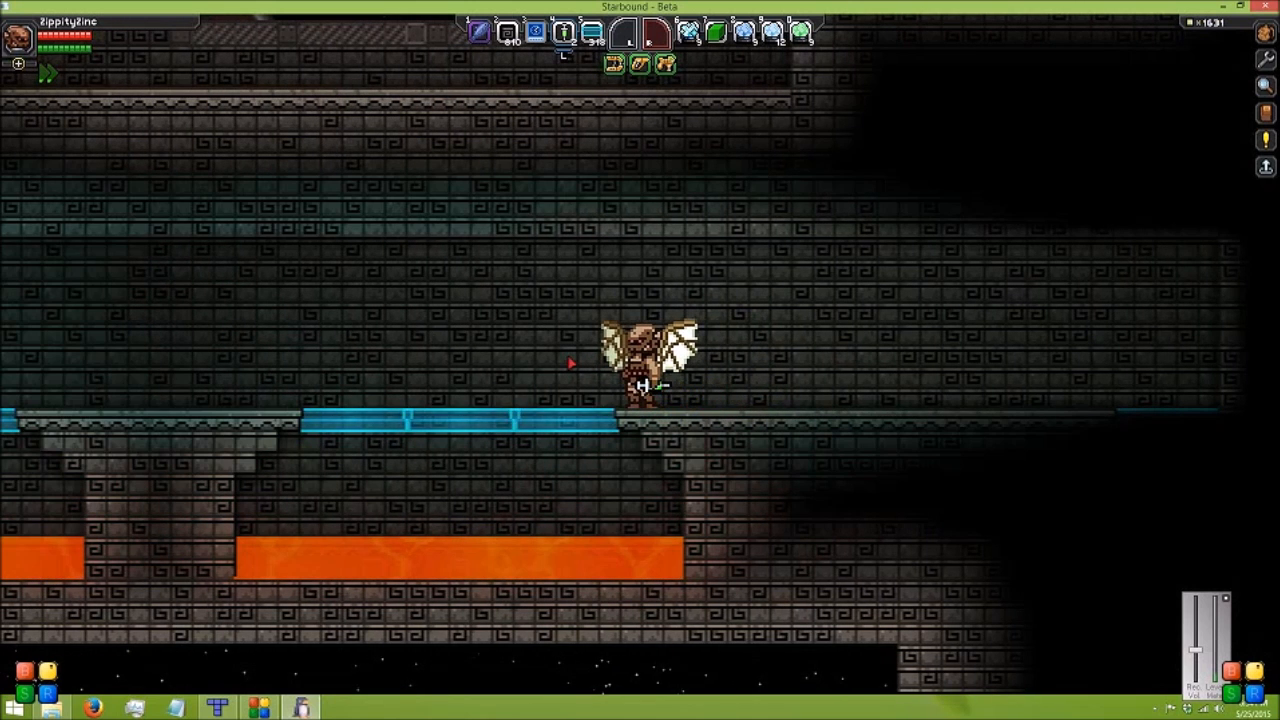
key(d)
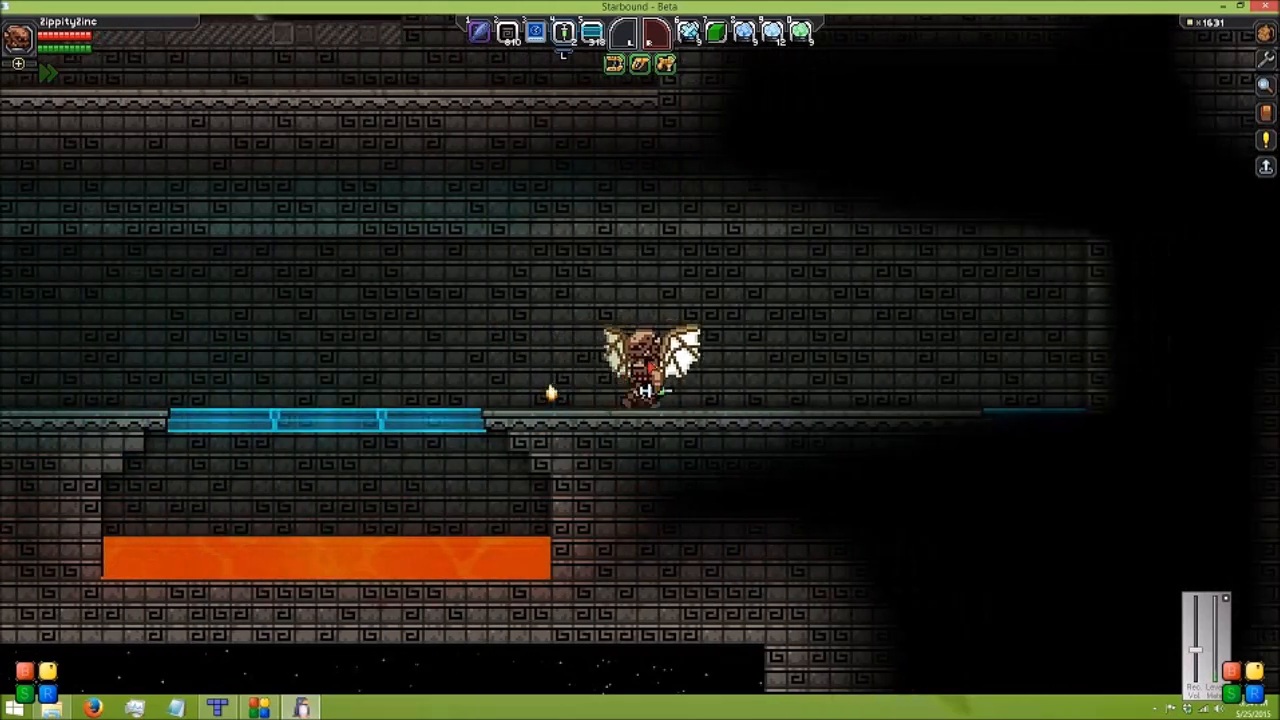
key(d)
key(a)
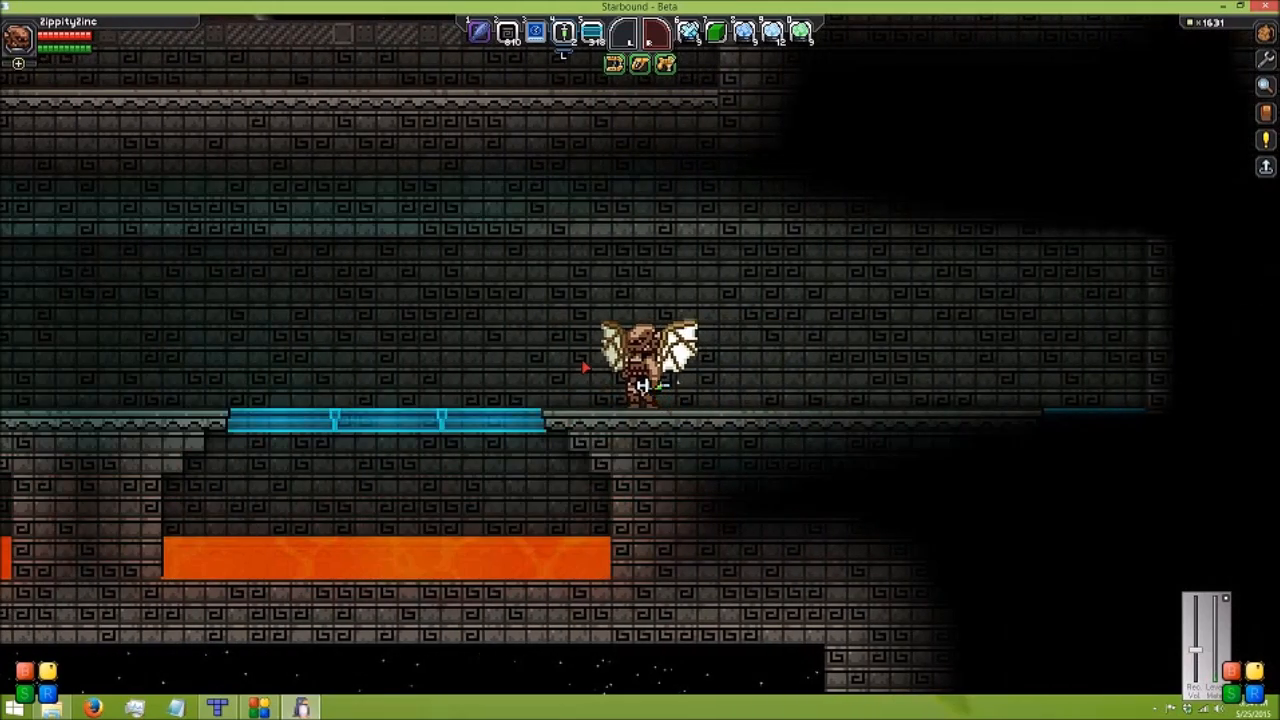
Test the lava corridor by running and jumping across its timed blue platforms towards the climbing shaft
key(space)
key(a)
key(a)
key(a)
key(a)
key(space)
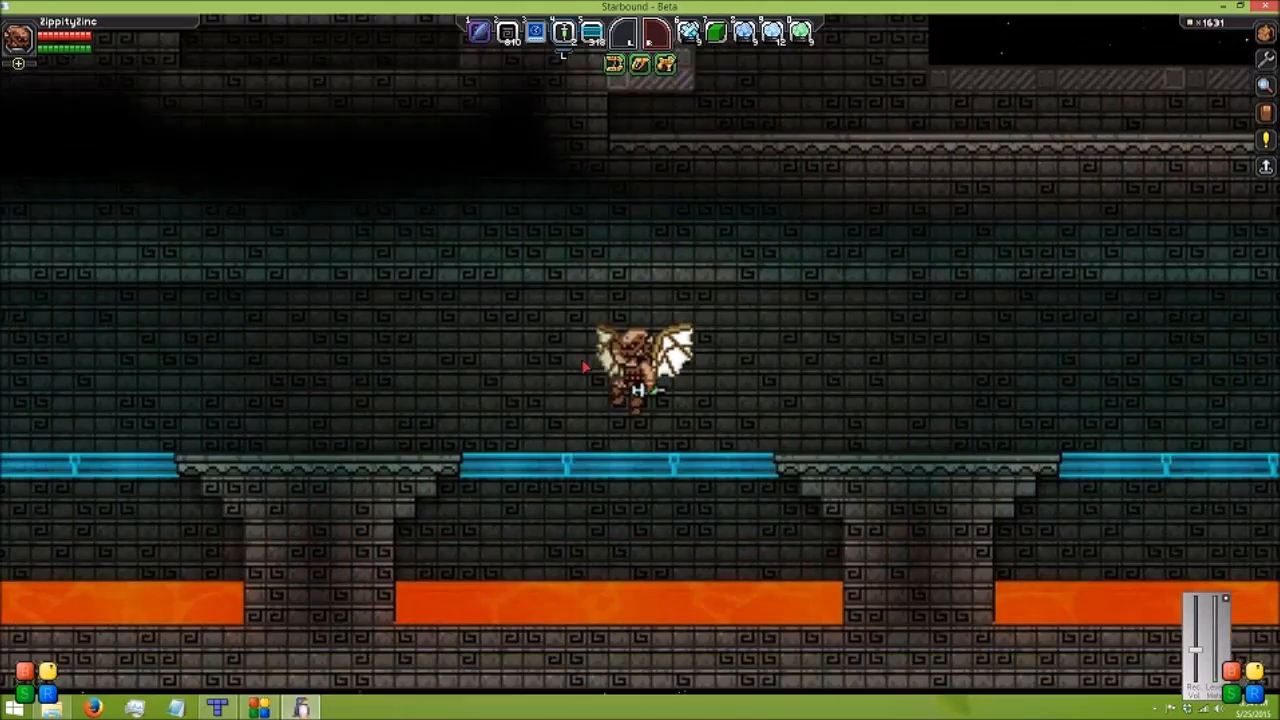
key(a)
key(a)
key(a)
key(space)
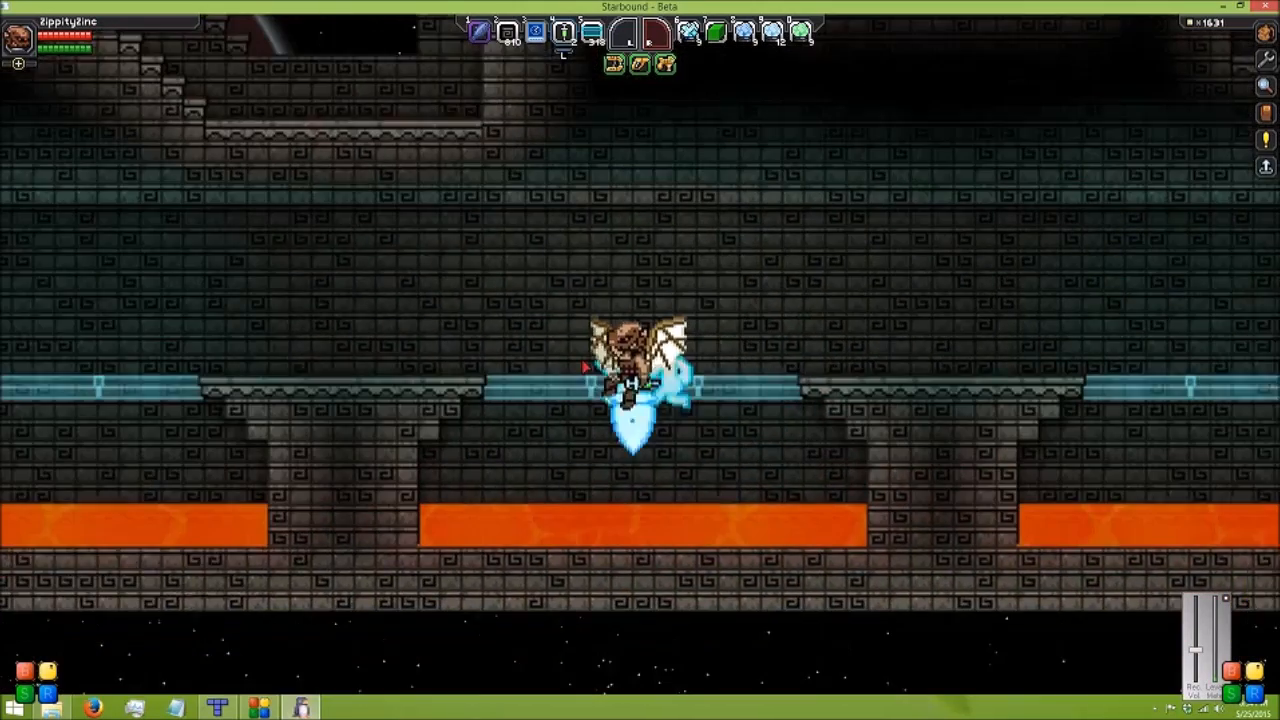
key(a)
key(space)
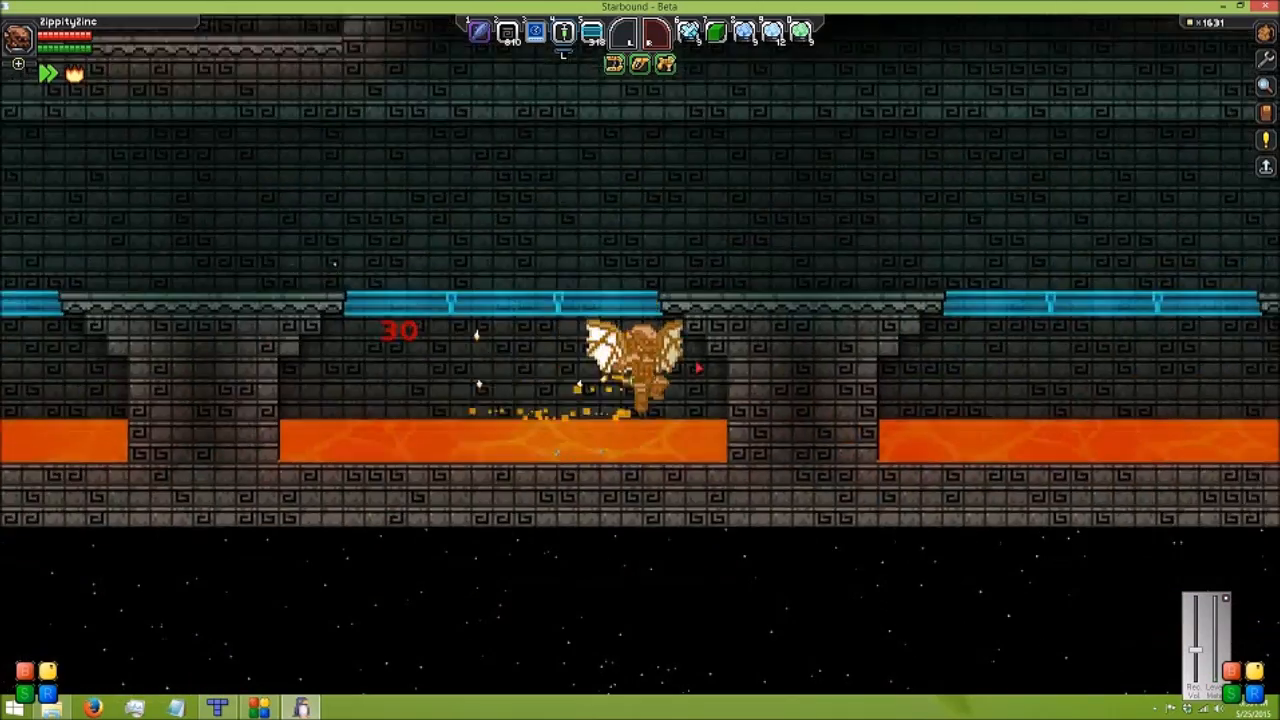
Jump out of the lava pit and run back over the platforms to drop into the shaft at the corridor's end
key(space)
key(d)
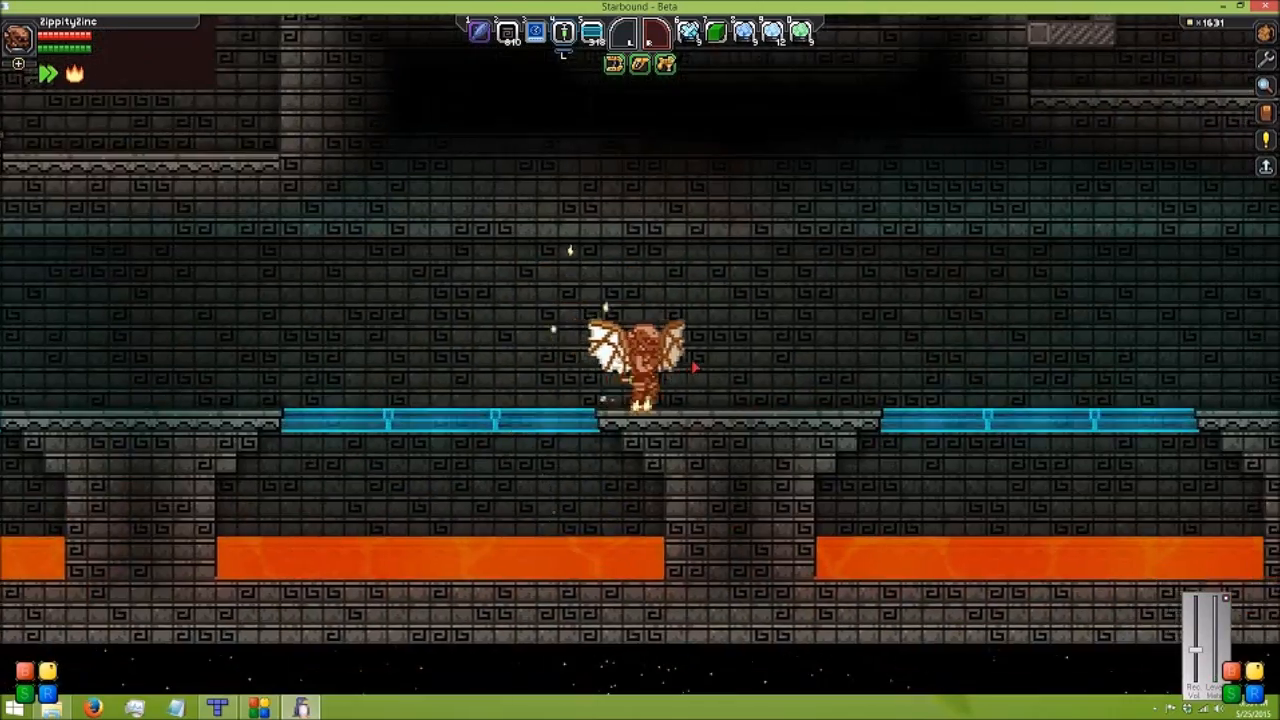
key(space)
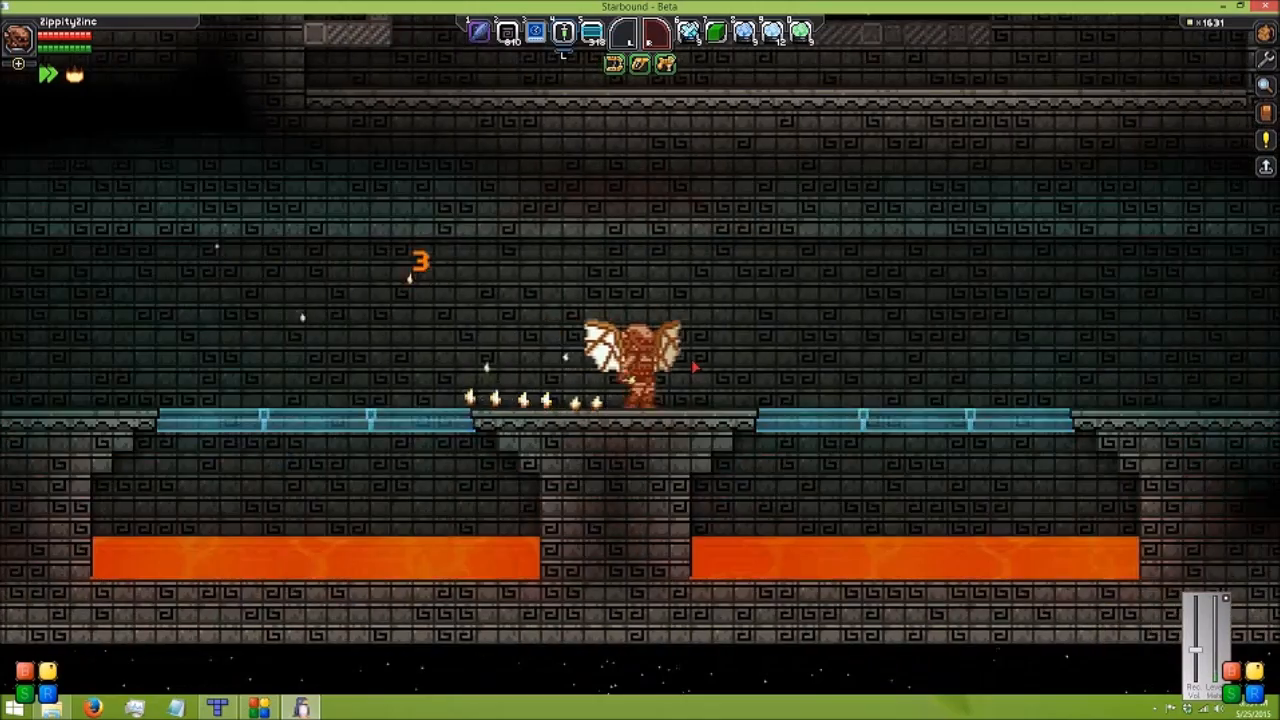
key(space)
key(d)
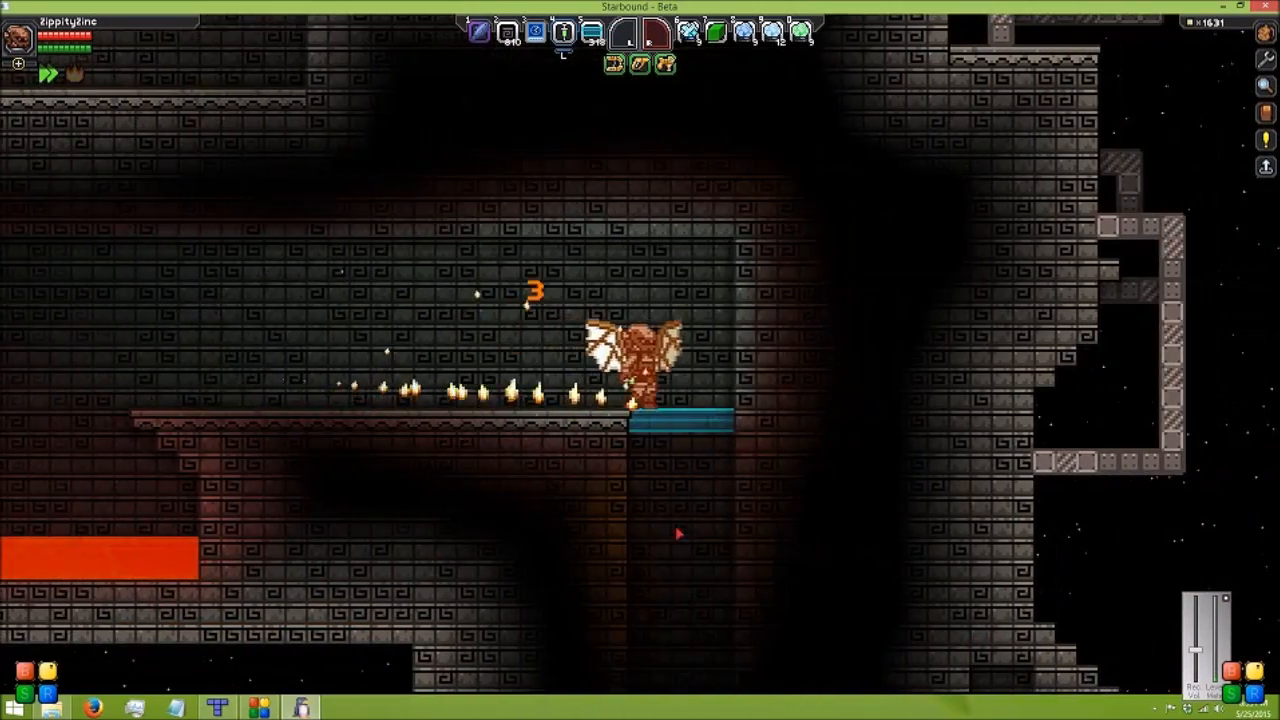
key(d)
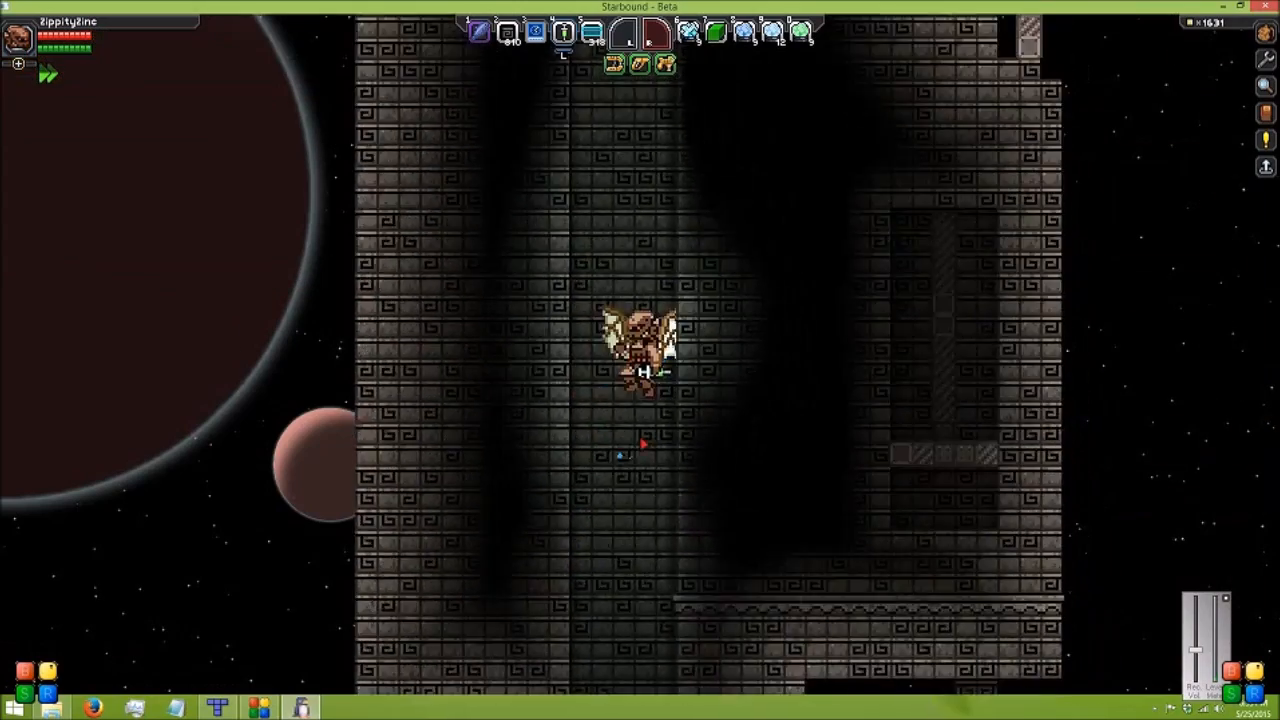
Drop to the bottom of the shaft beyond the lava corridor, inspect its floor and walk out along the lower passage
key(a)
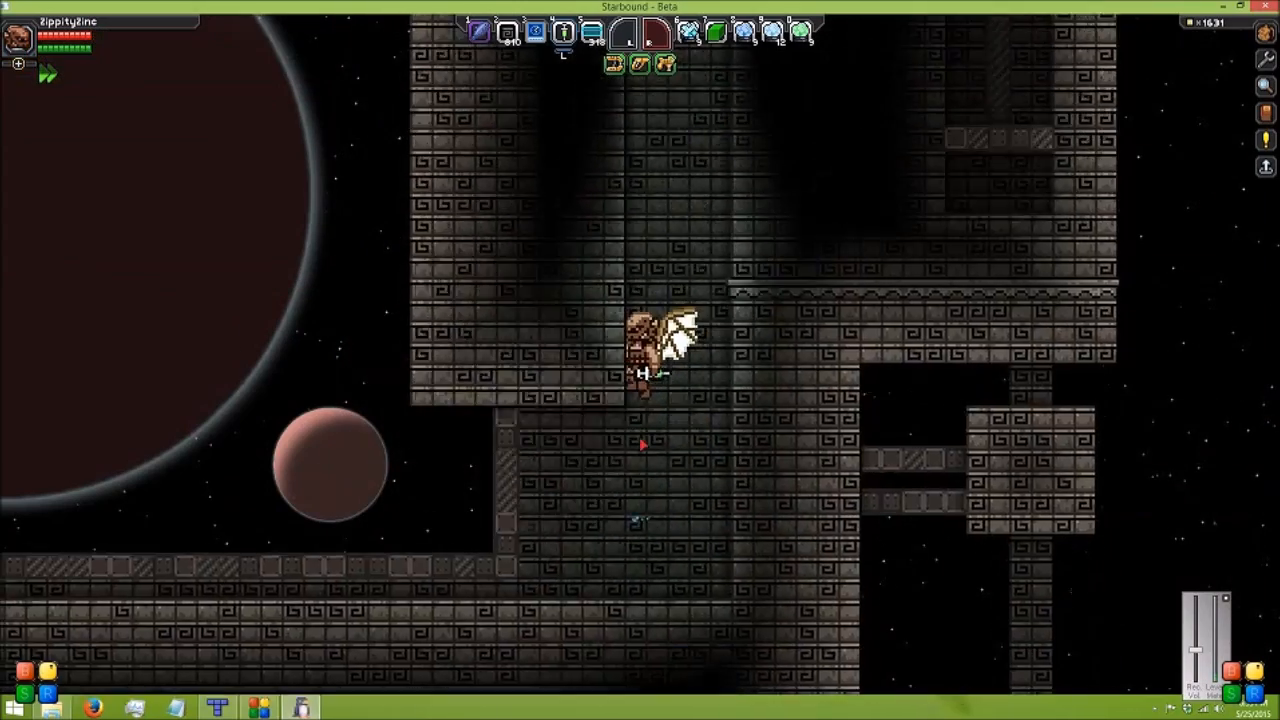
key(d)
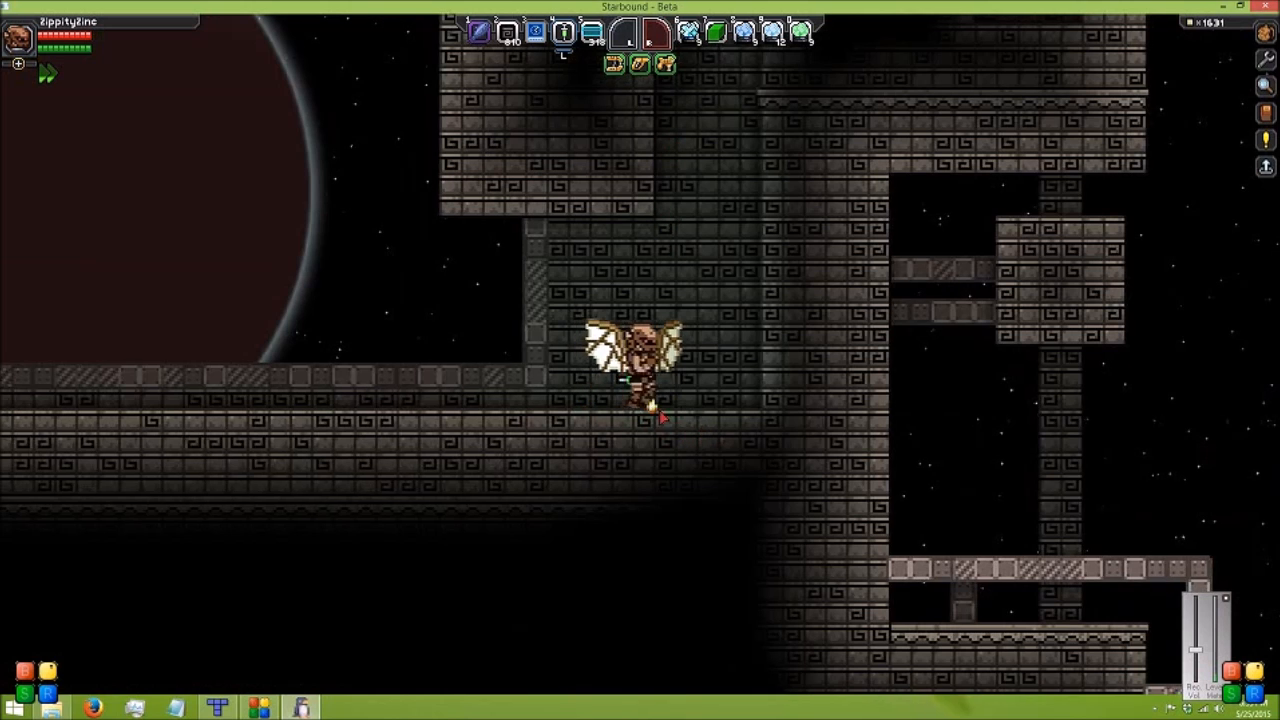
key(d)
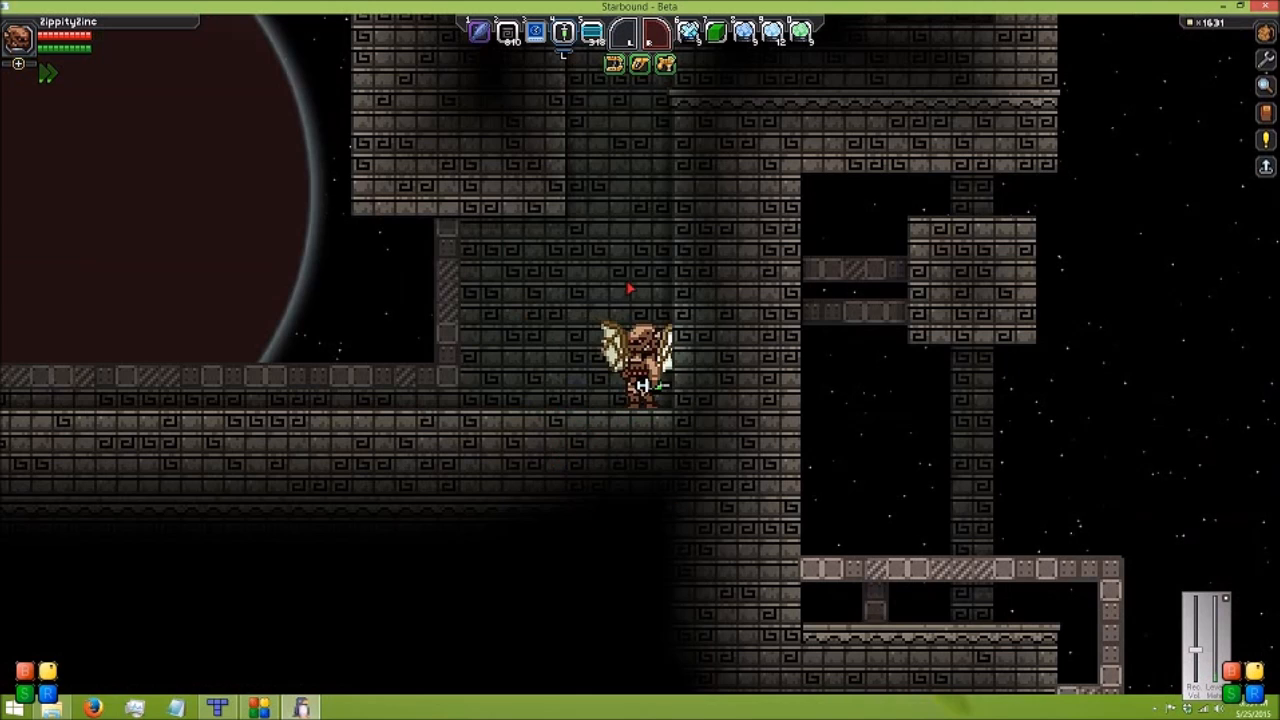
key(a)
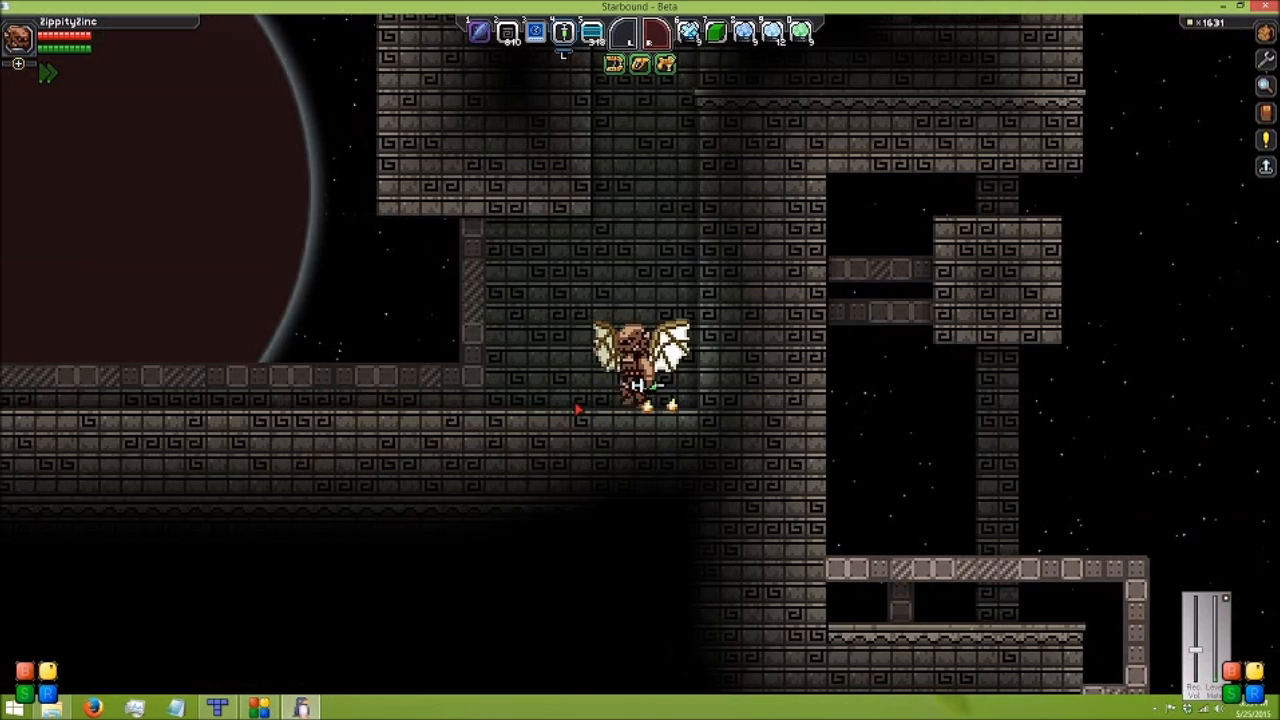
key(a)
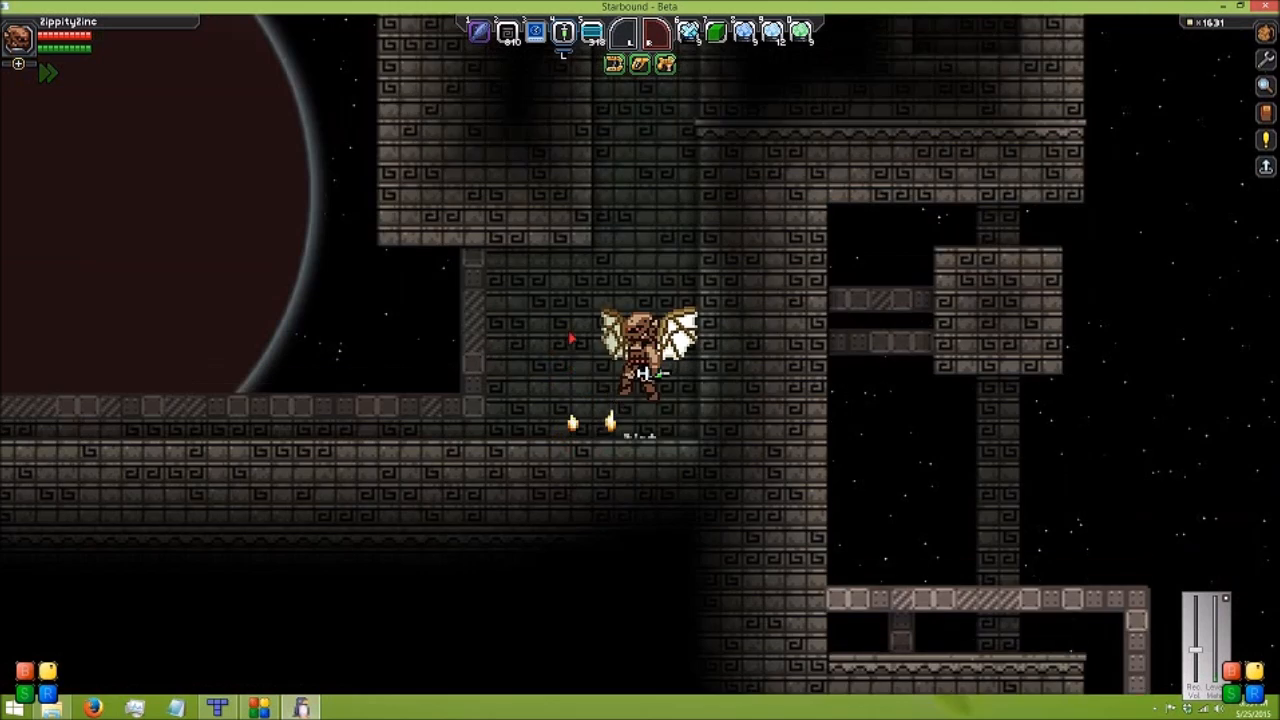
key(space)
key(a)
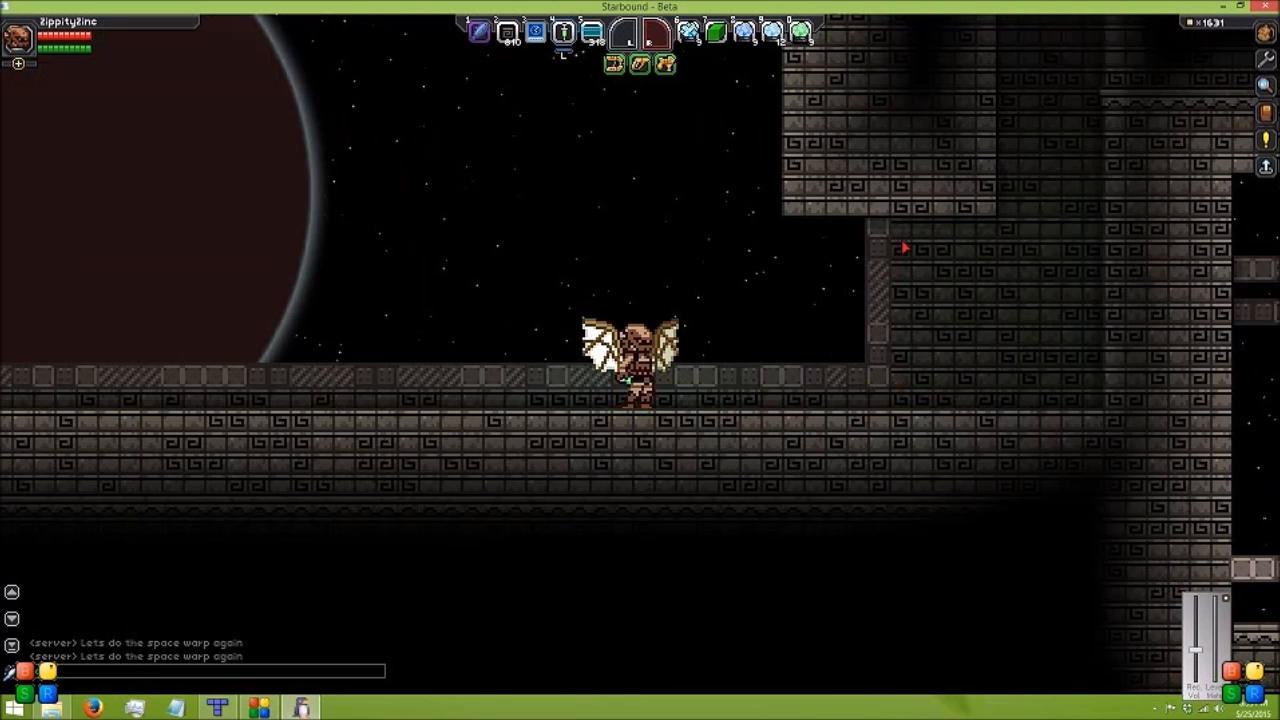
Save and quit the game session from the ship and close Starbound
key(Escape)
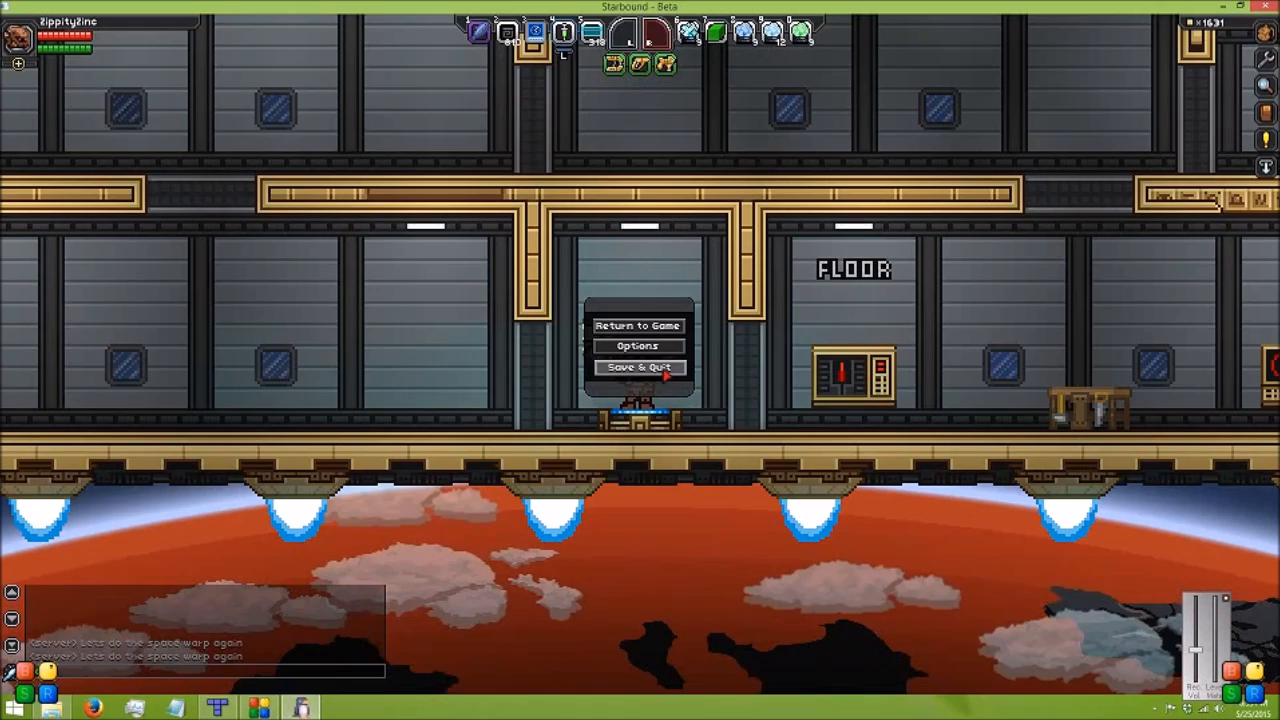
click(664, 374)
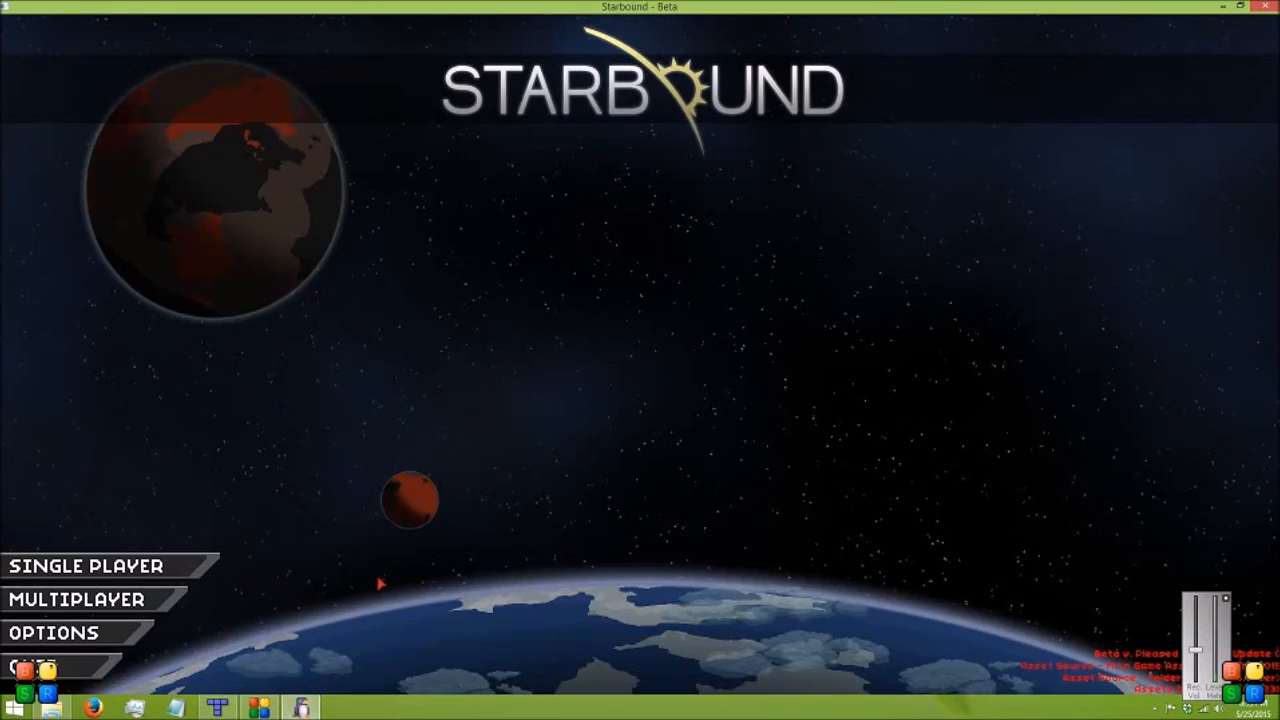
click(88, 676)
Switch to Tiled and look over the wired platforms, the lava corridor and the narrow shaft beyond it in adventure1
click(217, 708)
middle_drag(586, 425, 234, 388)
middle_drag(554, 394, 252, 404)
middle_drag(361, 352, 388, 125)
middle_drag(645, 395, 566, 586)
middle_drag(580, 417, 691, 517)
middle_drag(311, 368, 297, 317)
middle_drag(602, 399, 578, 361)
ctrl+scroll(425, 465, down, 2)
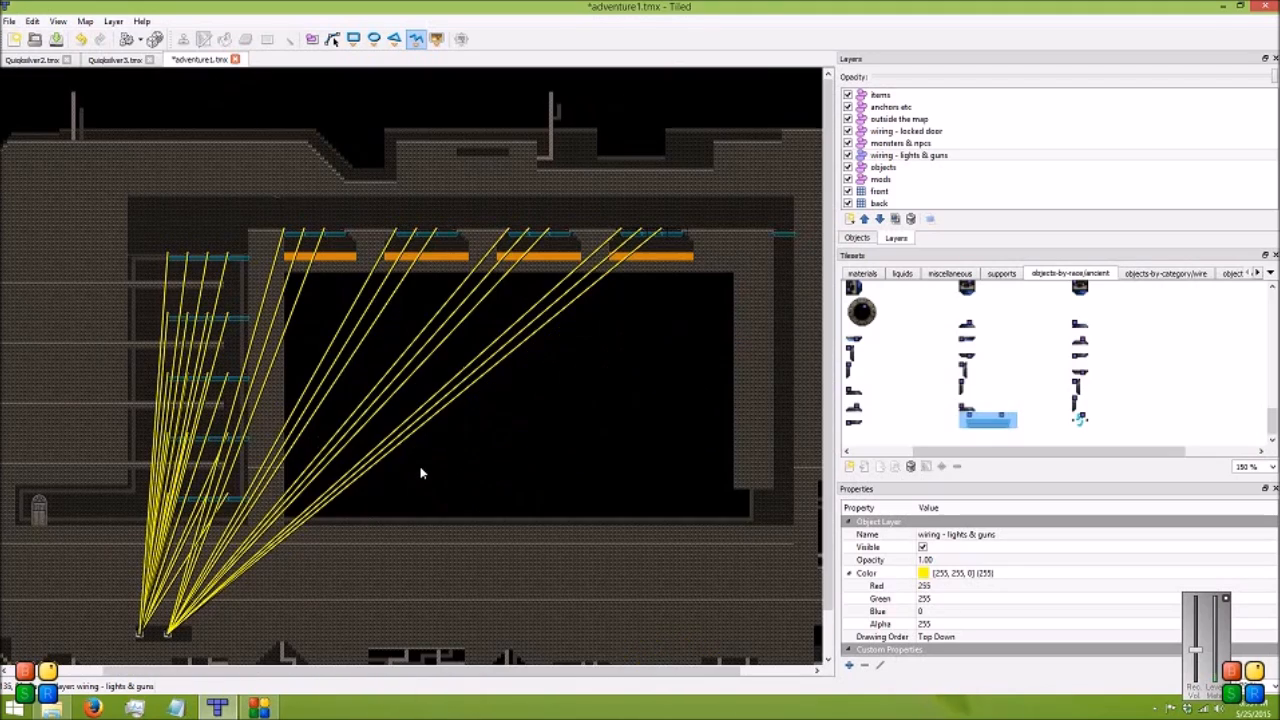
middle_drag(694, 347, 603, 347)
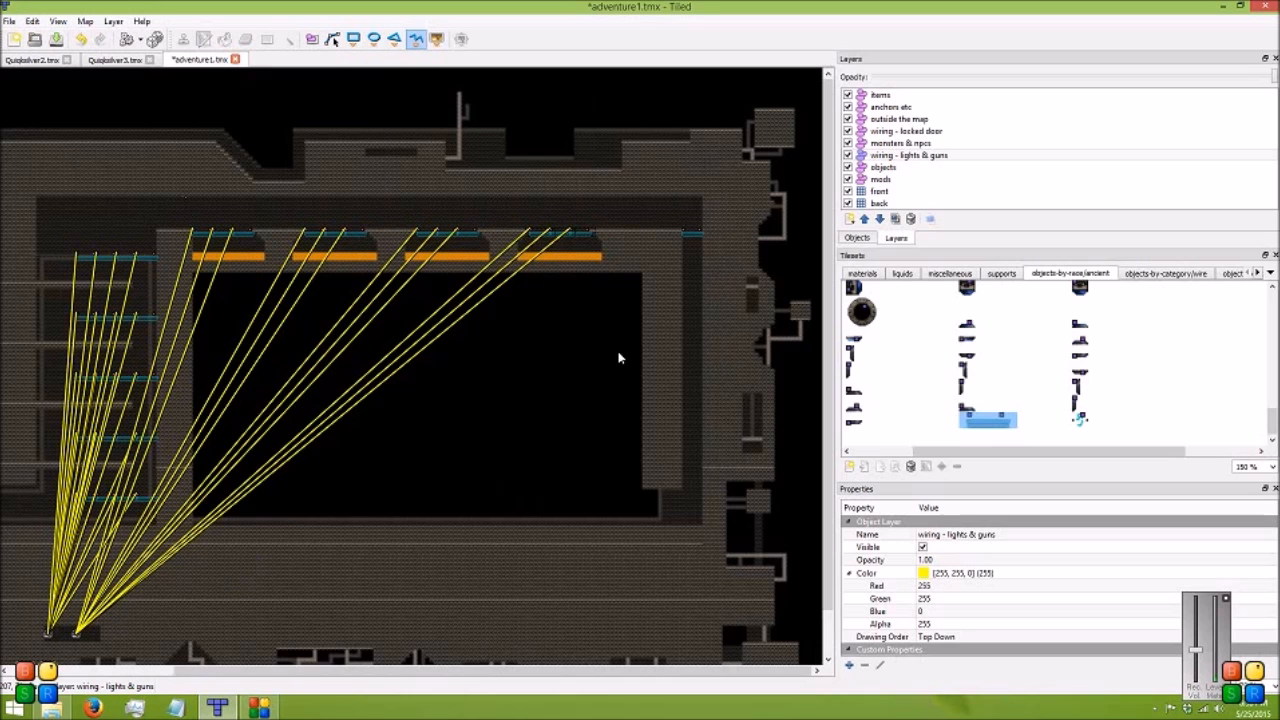
ctrl+scroll(742, 171, up, 2)
On the objects layer, place Ancient Light Platforms at even intervals down the shaft beyond the lava corridor, and make the front layer active
click(884, 167)
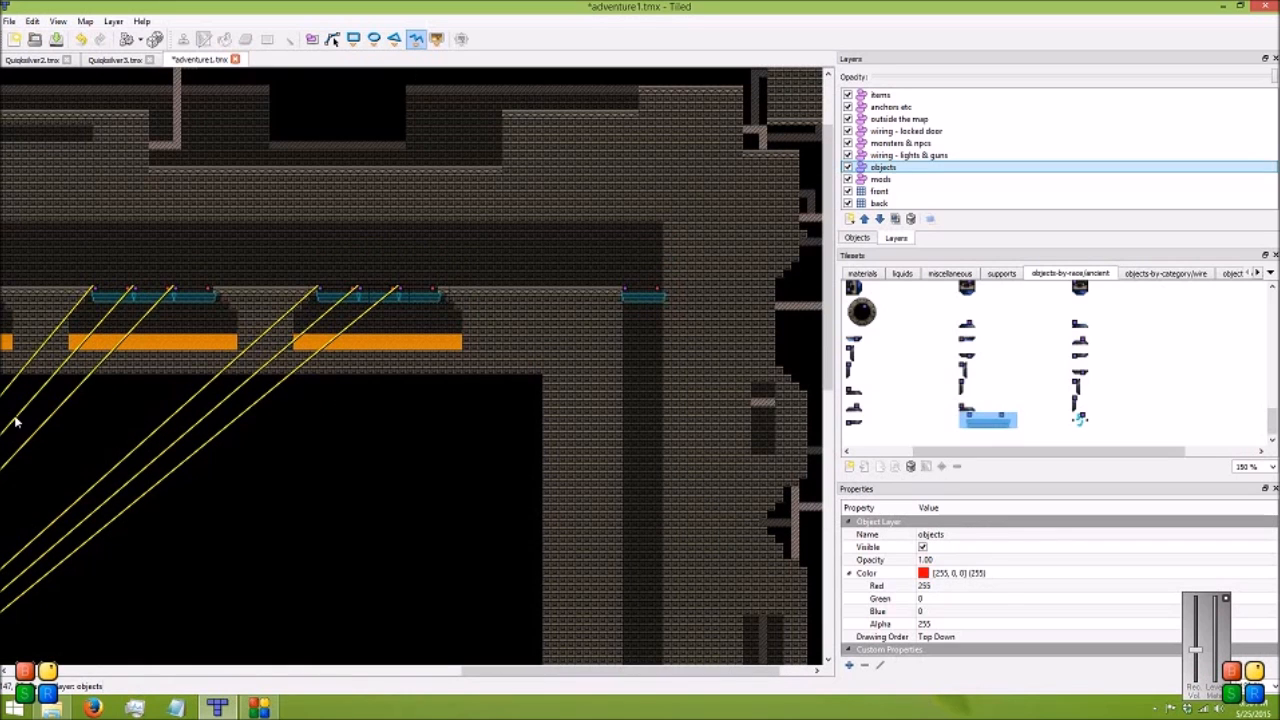
click(988, 420)
click(639, 366)
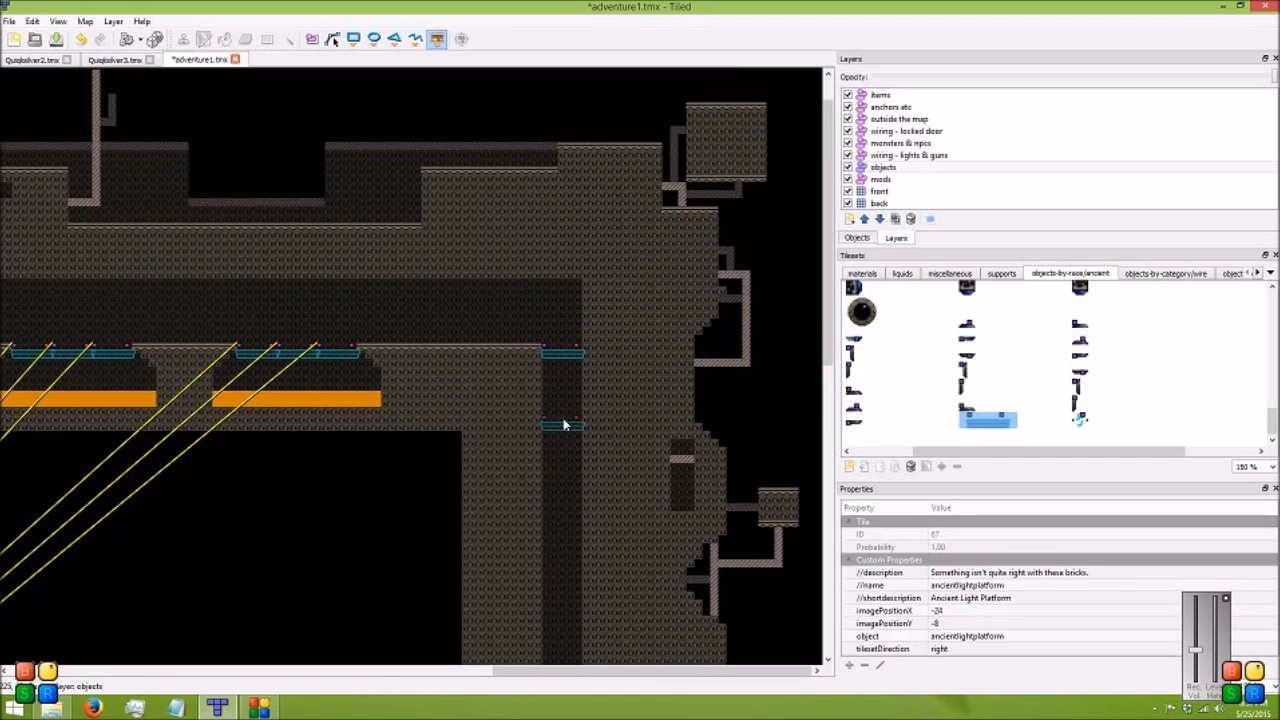
scroll(576, 460, down, 5)
drag(528, 298, 614, 334)
right_click(553, 403)
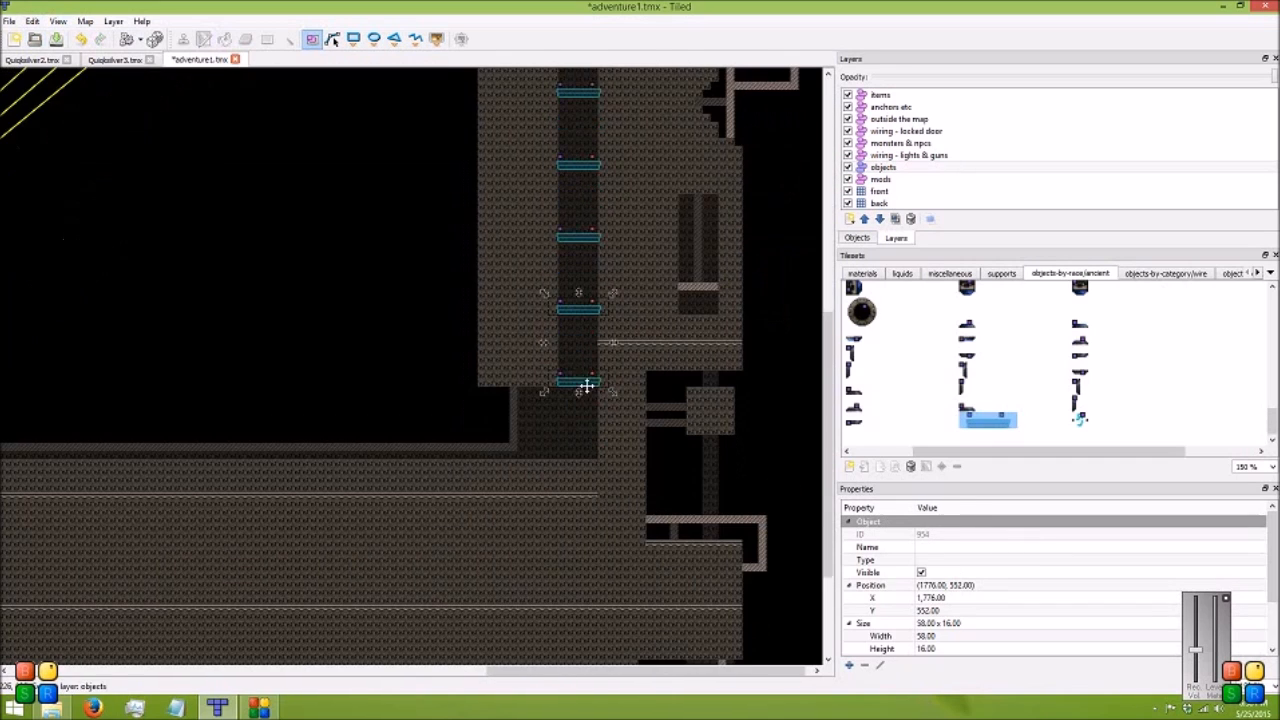
click(879, 191)
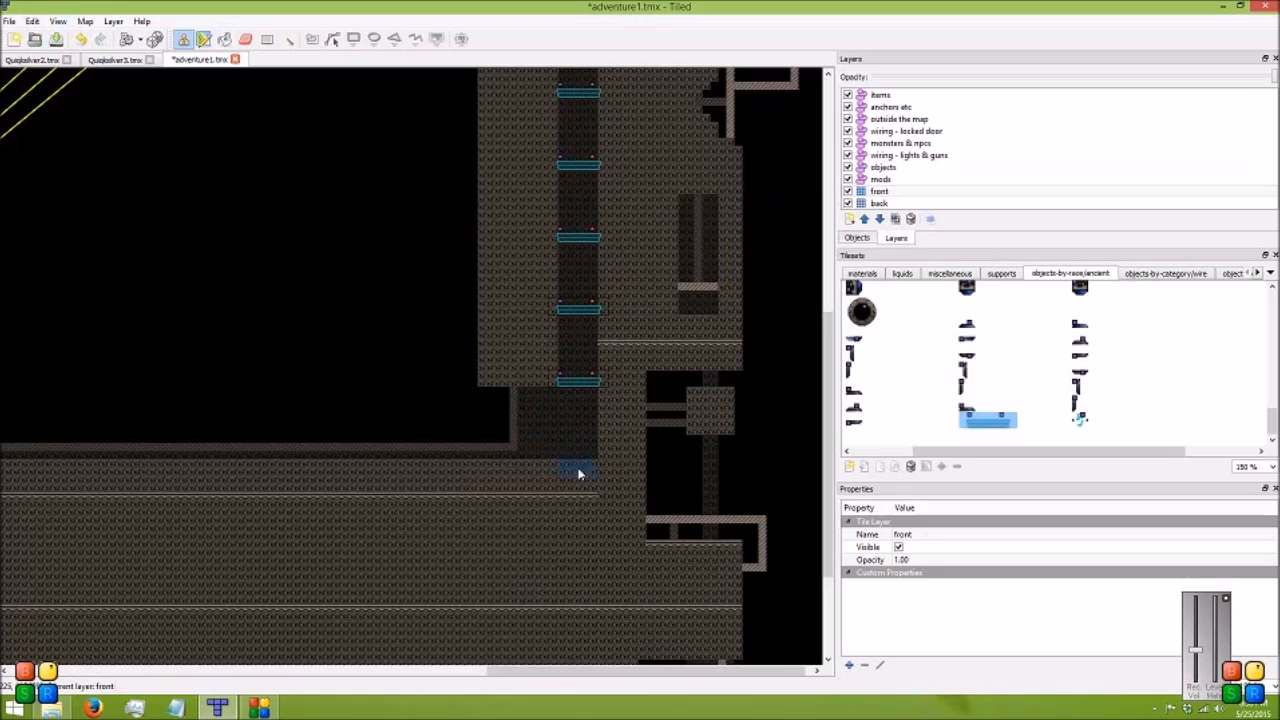
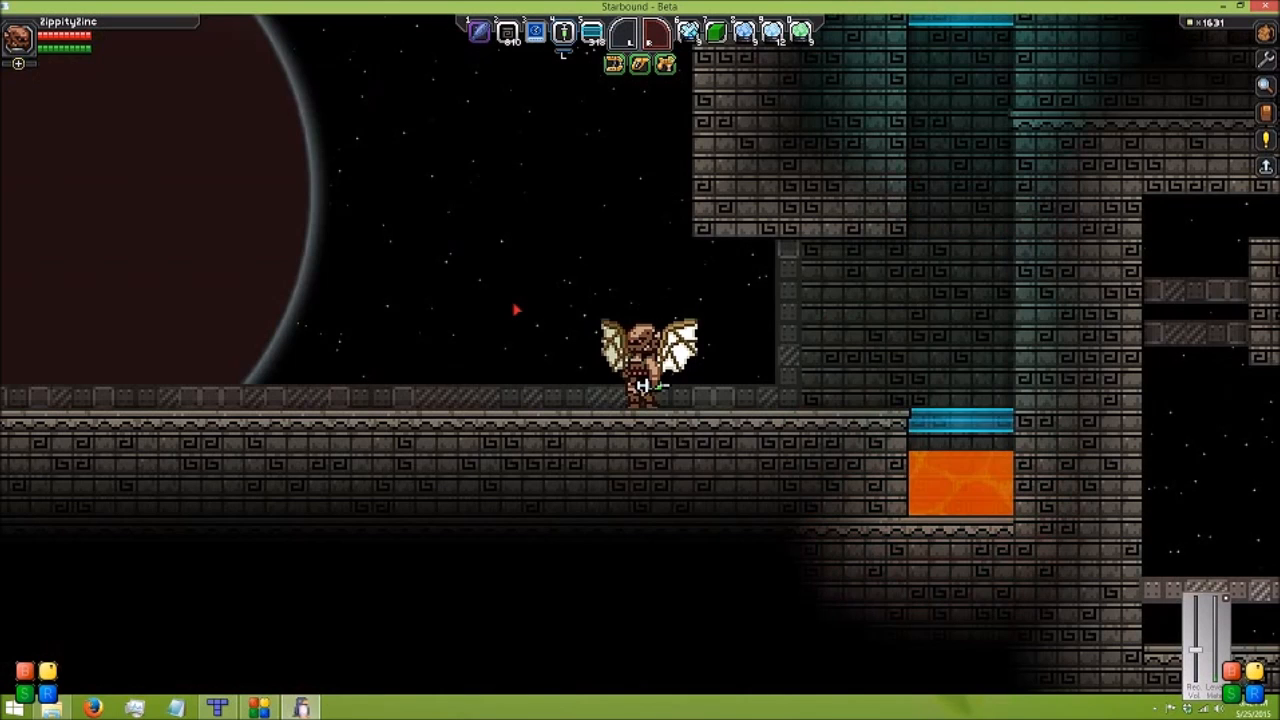
In Starbound, jump between the ledge and the shaft's lowest platform, and watch the timed platforms switch above the lava pit
key(d)
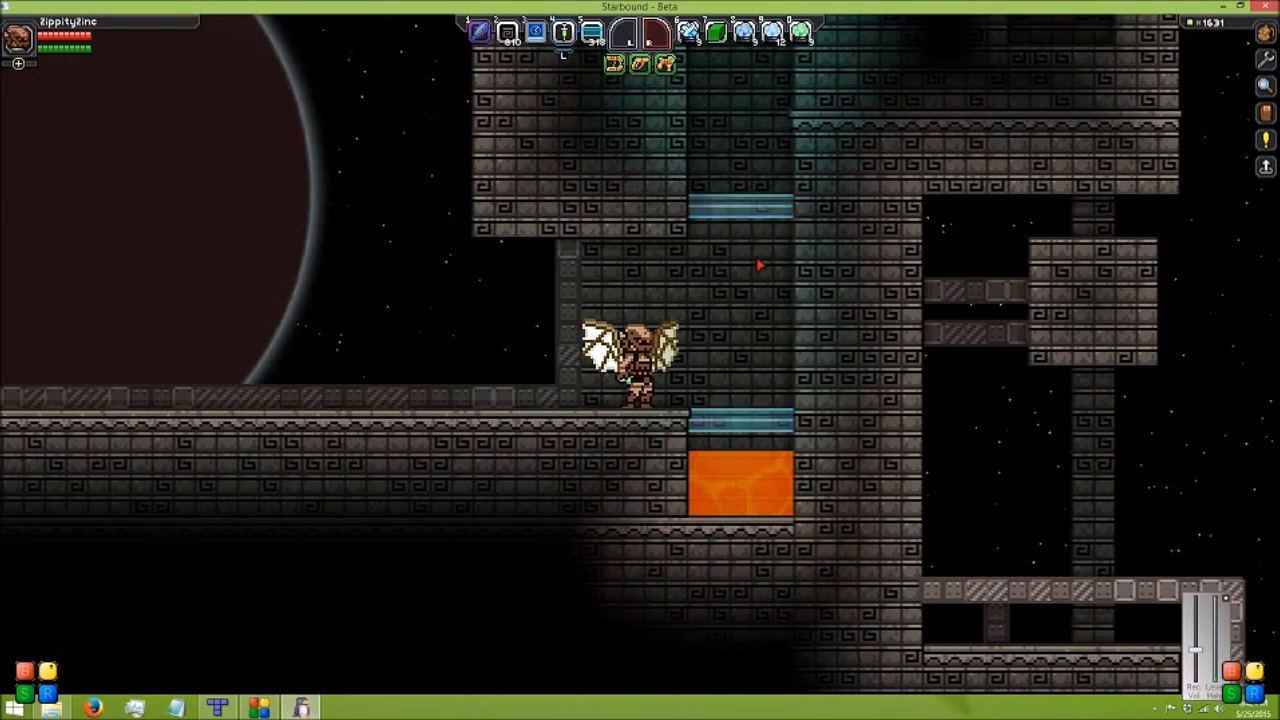
key(d)
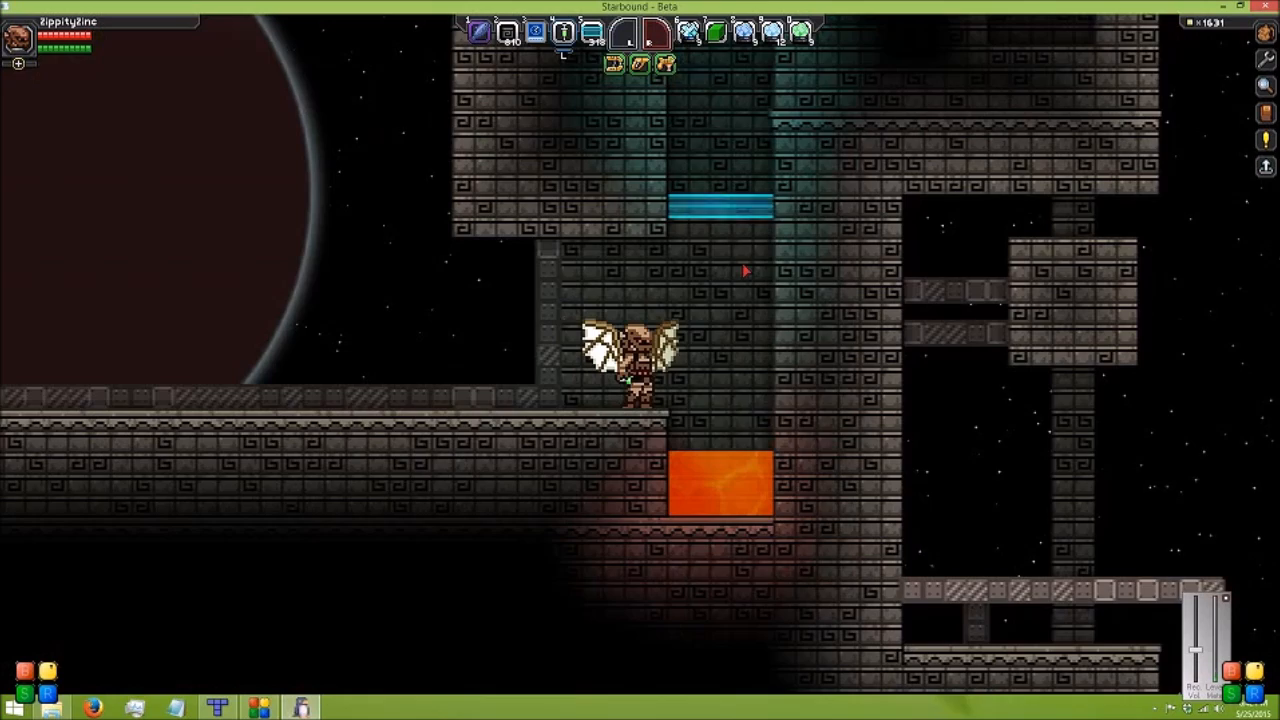
key(d)
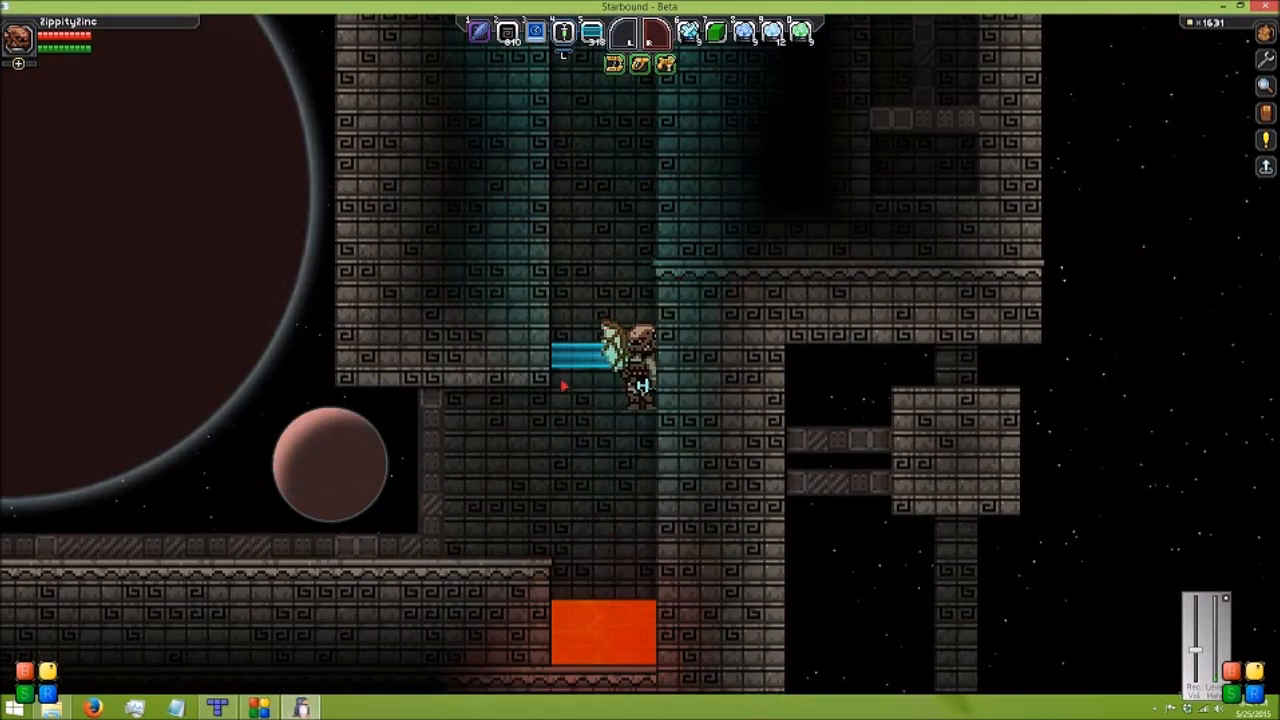
key(a)
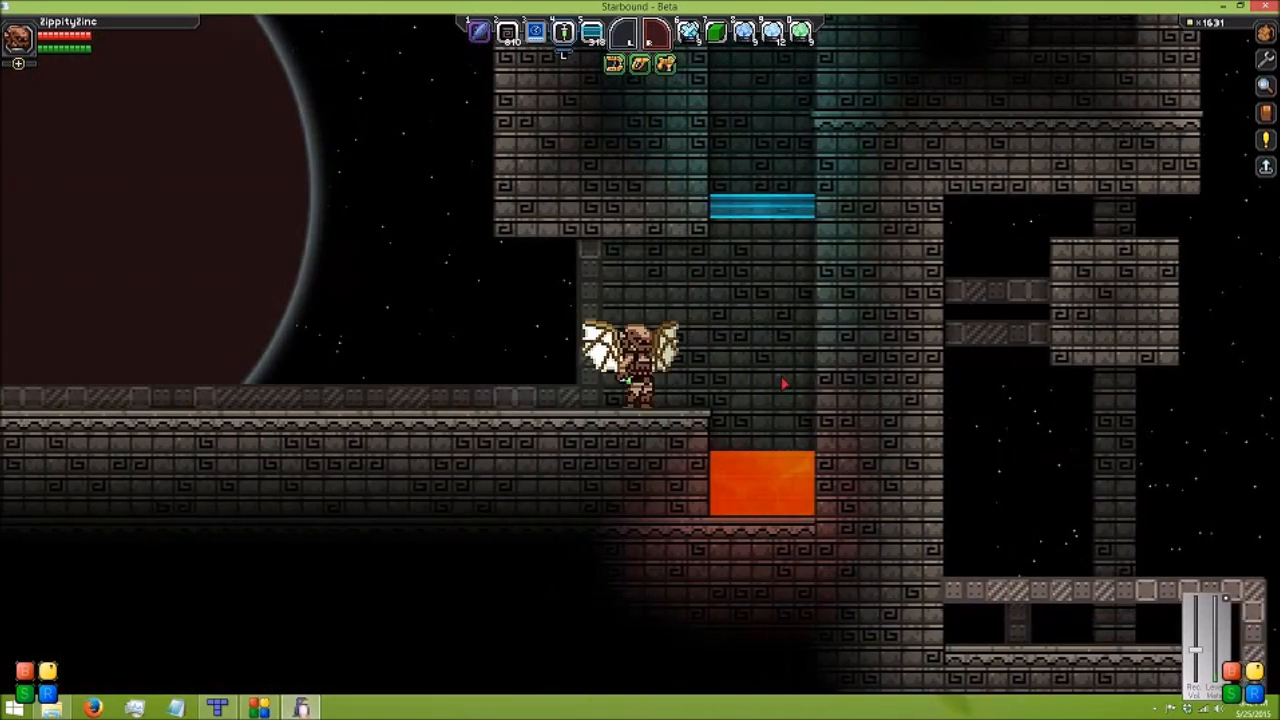
key(d)
key(a)
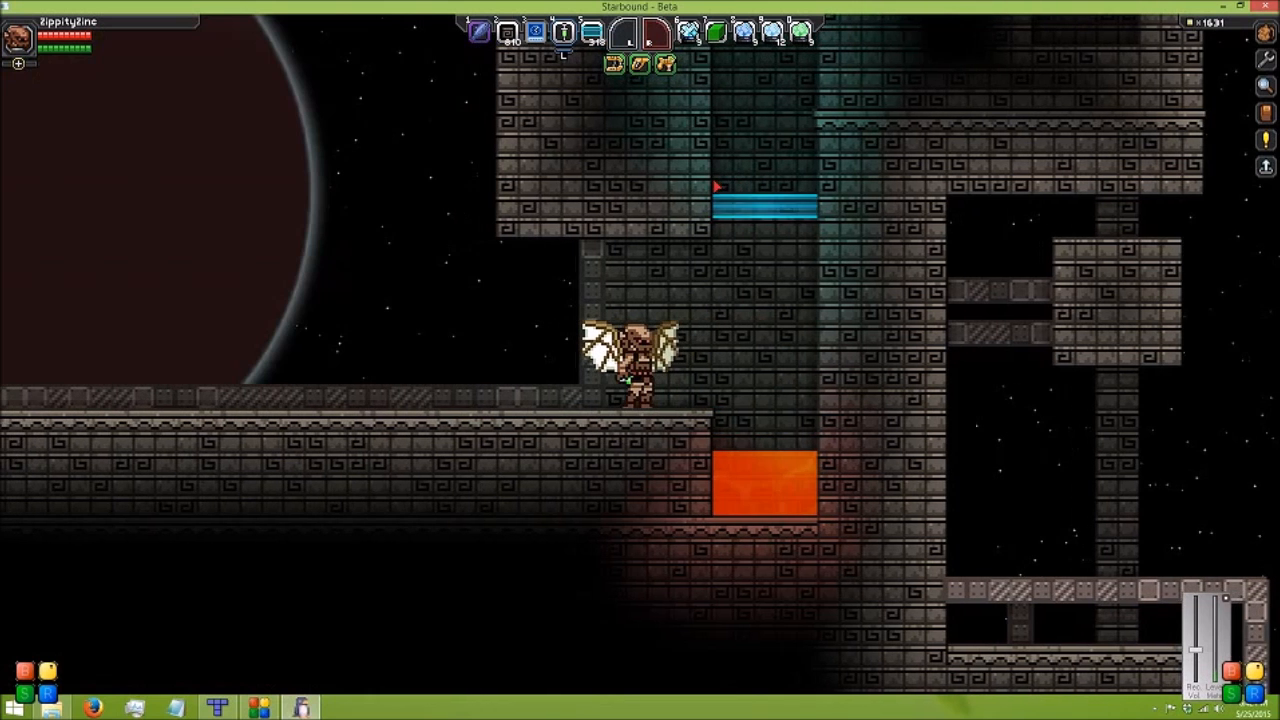
key(a)
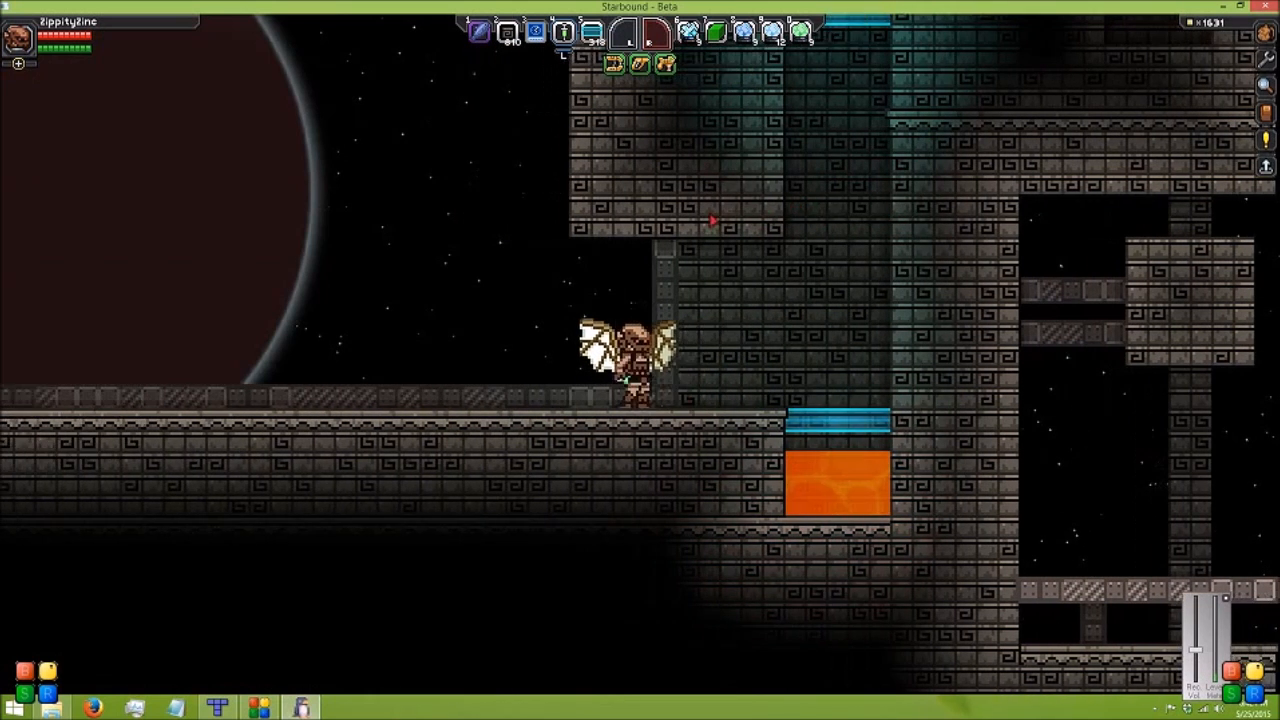
key(a)
key(d)
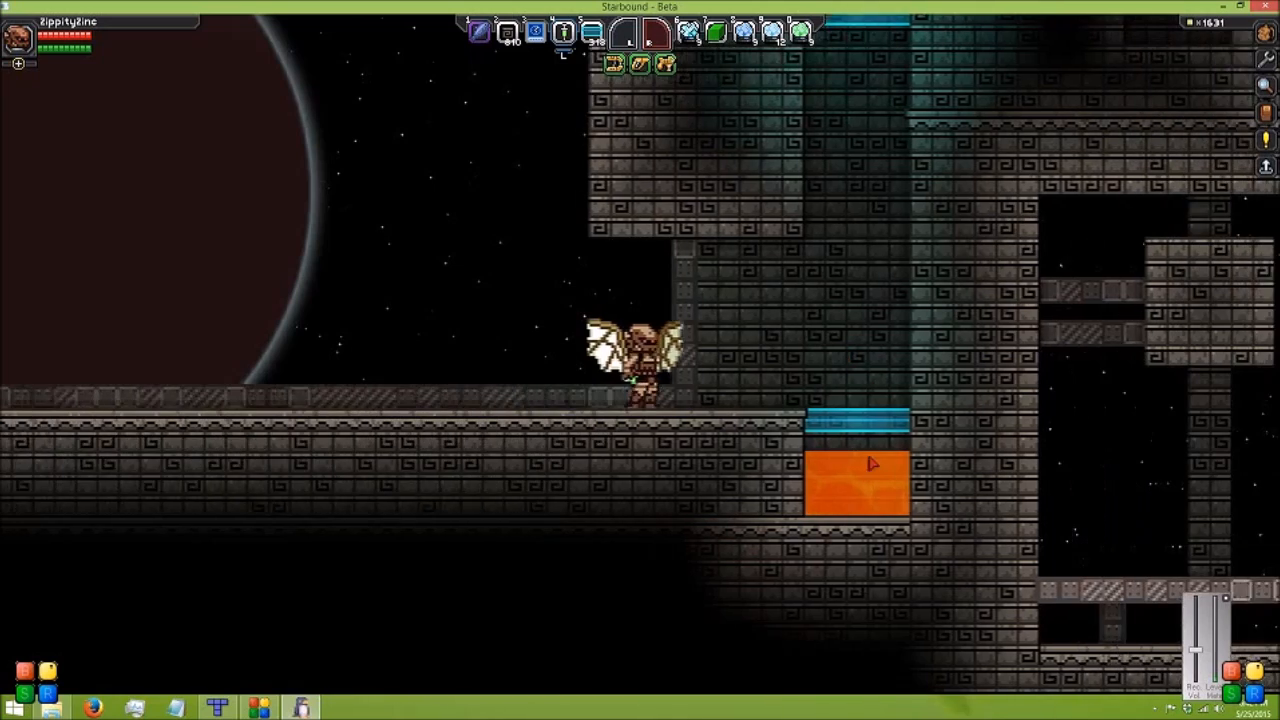
Check the outdoor walkway by running from the lava pit to the first climbing shaft's outer wall and back
key(a)
key(a)
key(space)
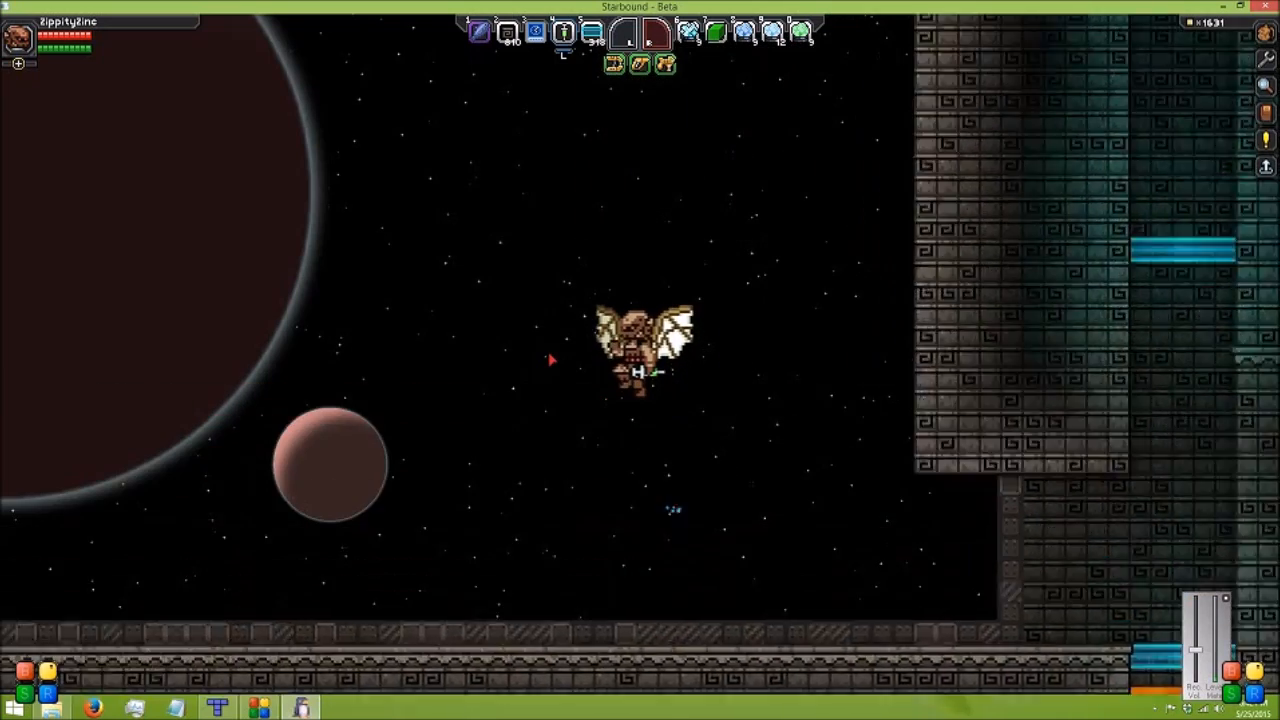
key(d)
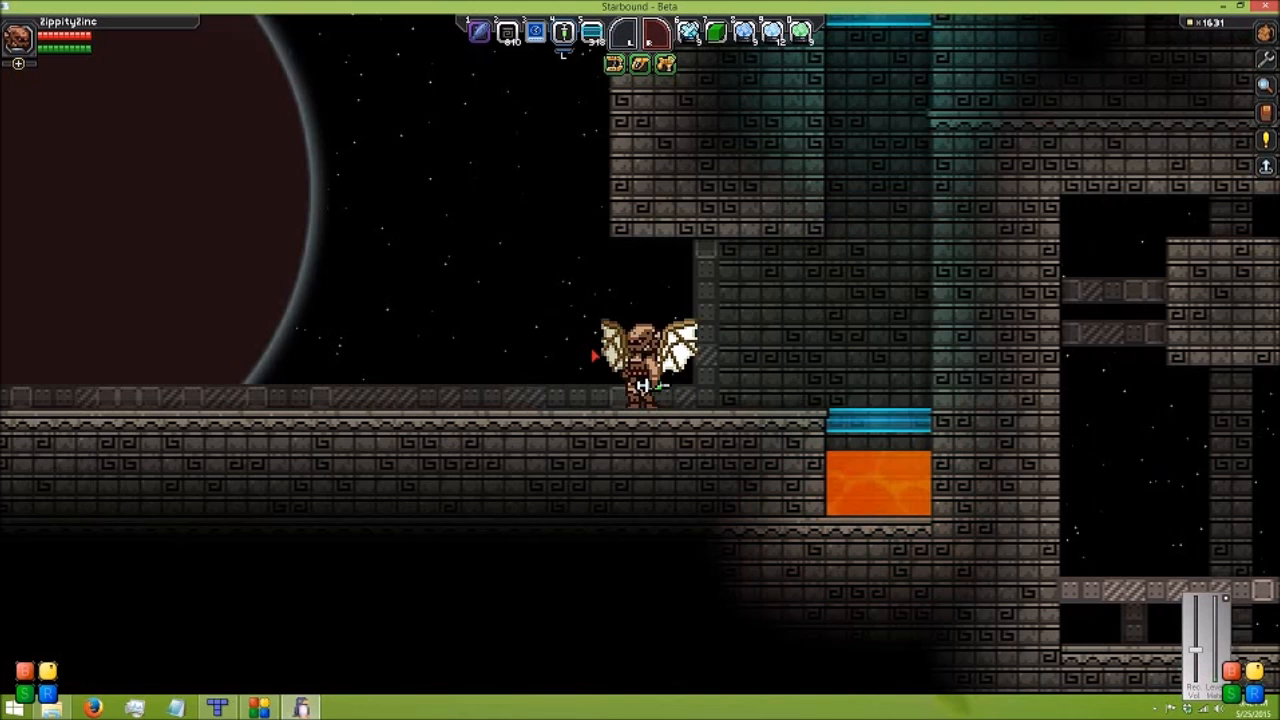
key(a)
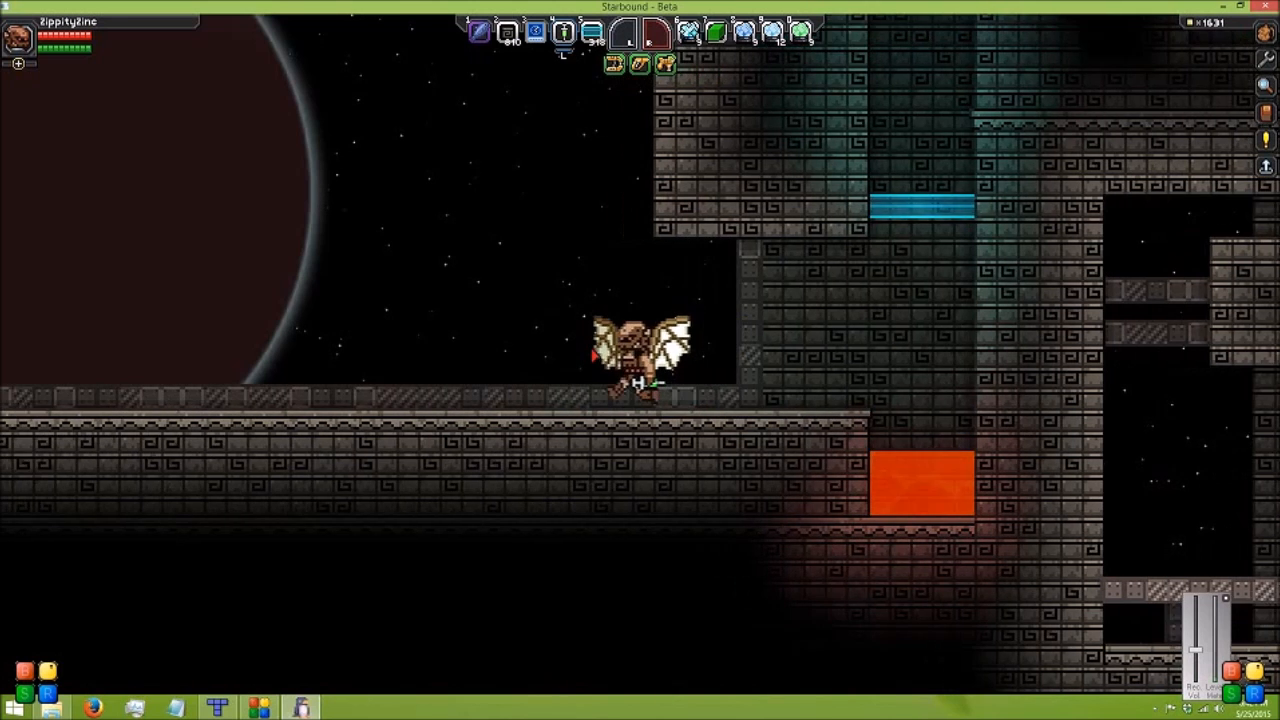
key(a)
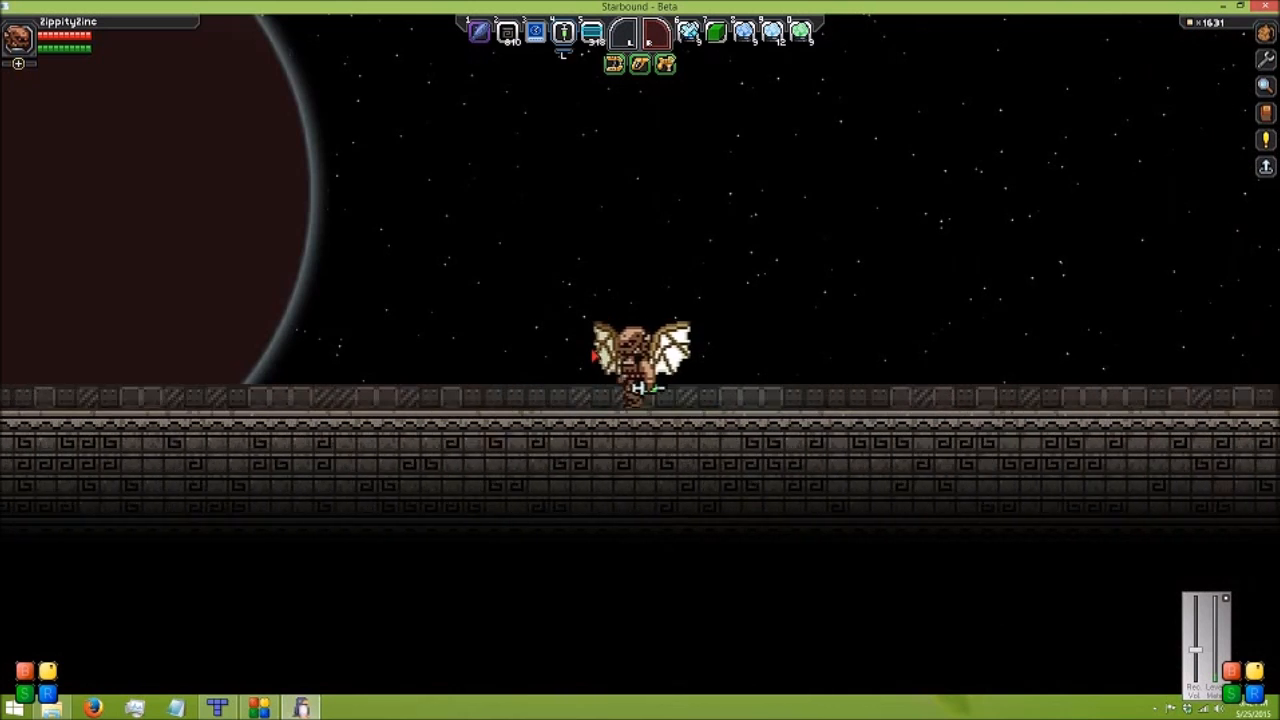
key(a)
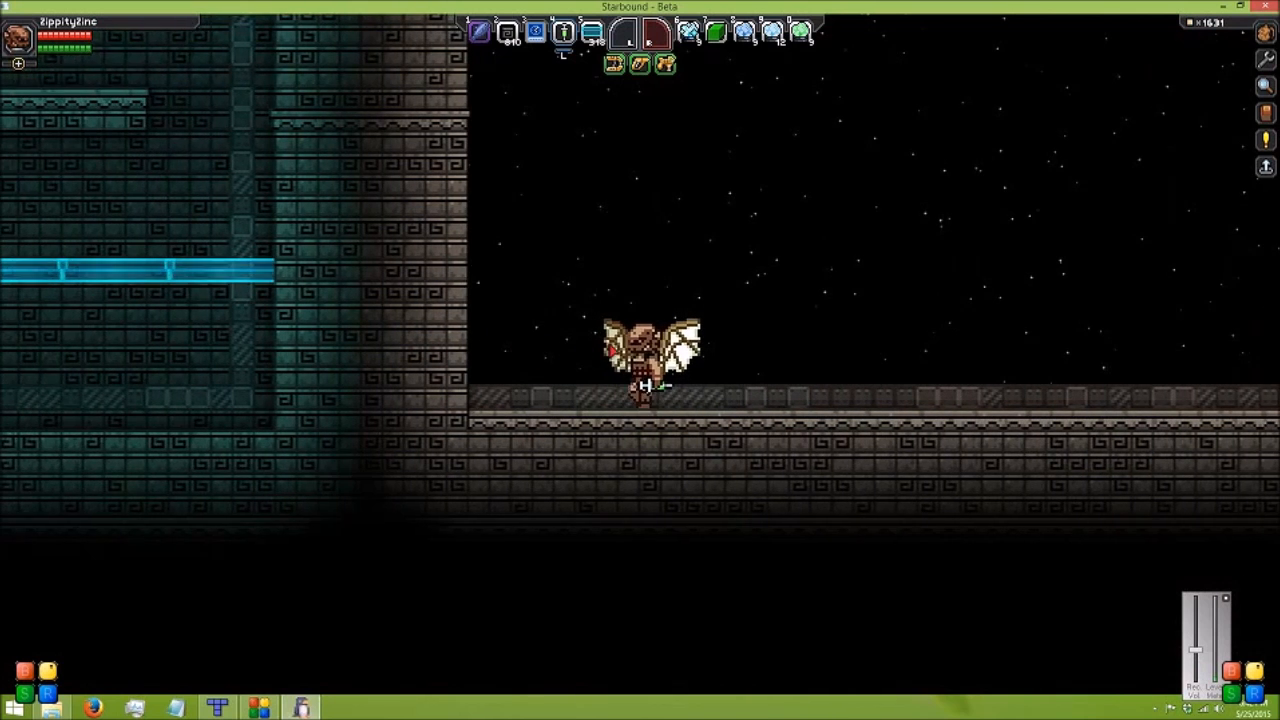
key(d)
key(d)
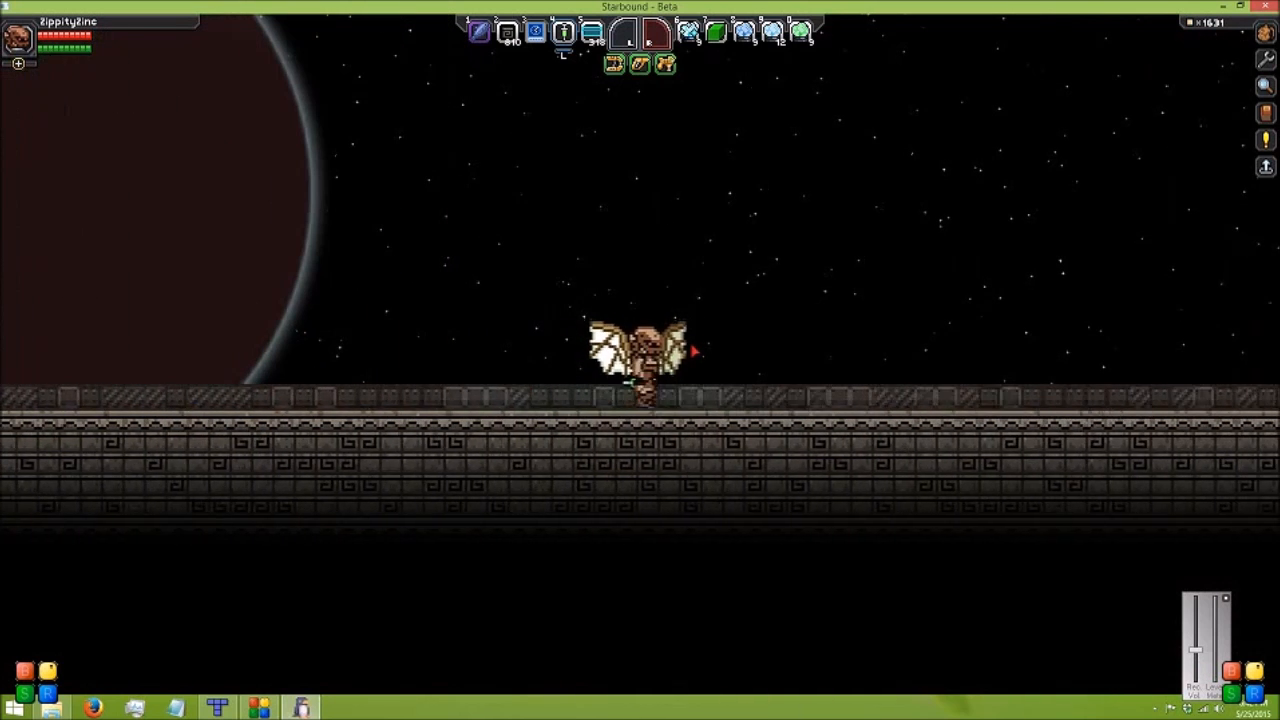
key(space)
key(space)
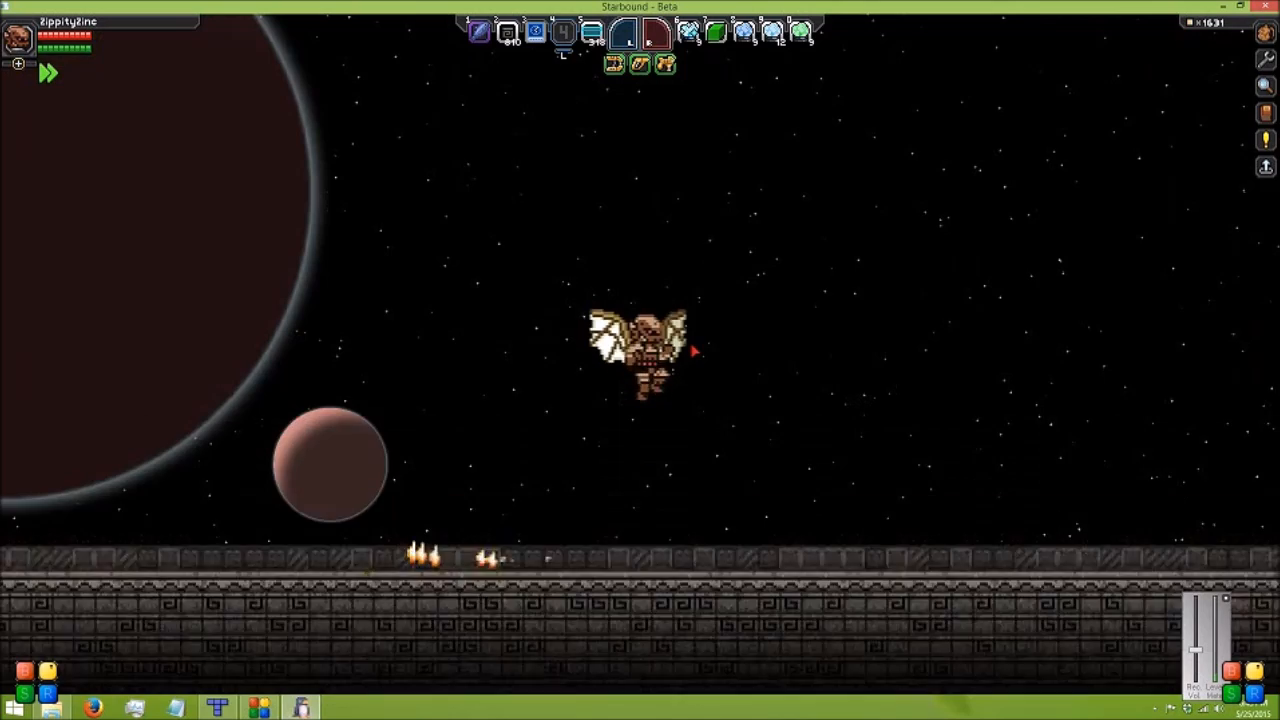
key(d)
key(space)
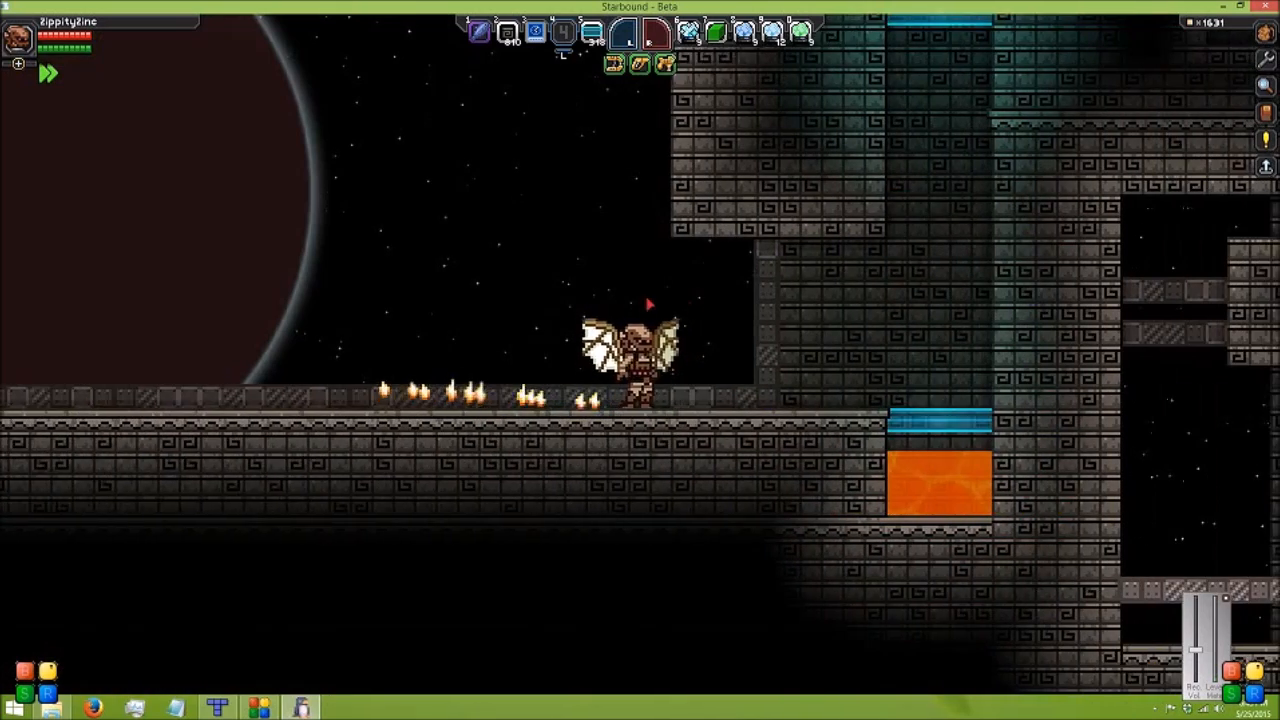
key(a)
key(d)
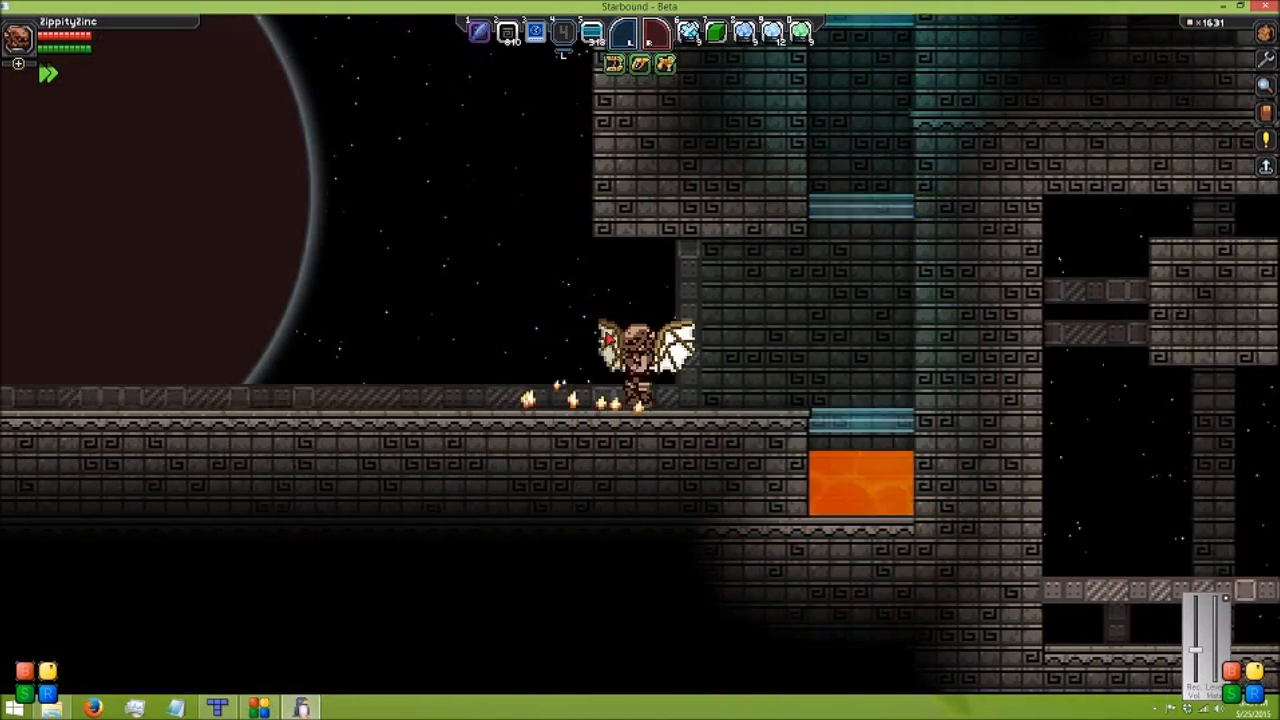
key(a)
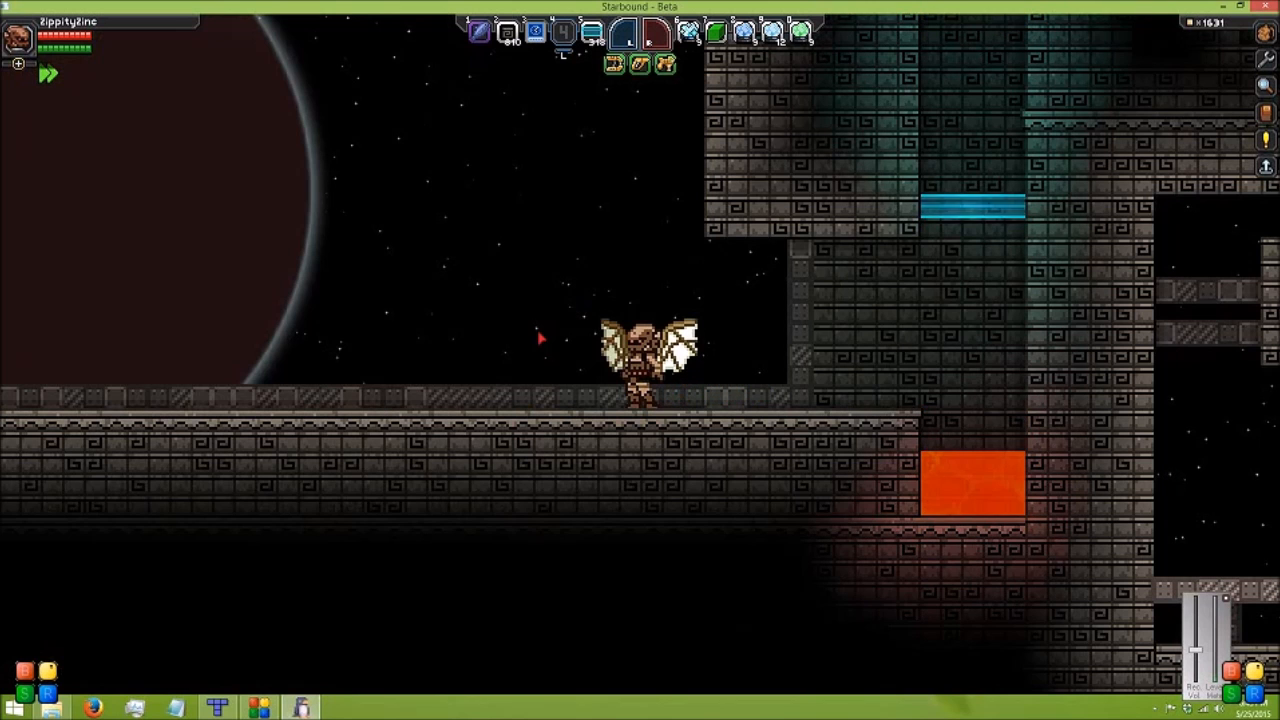
key(a)
key(d)
key(a)
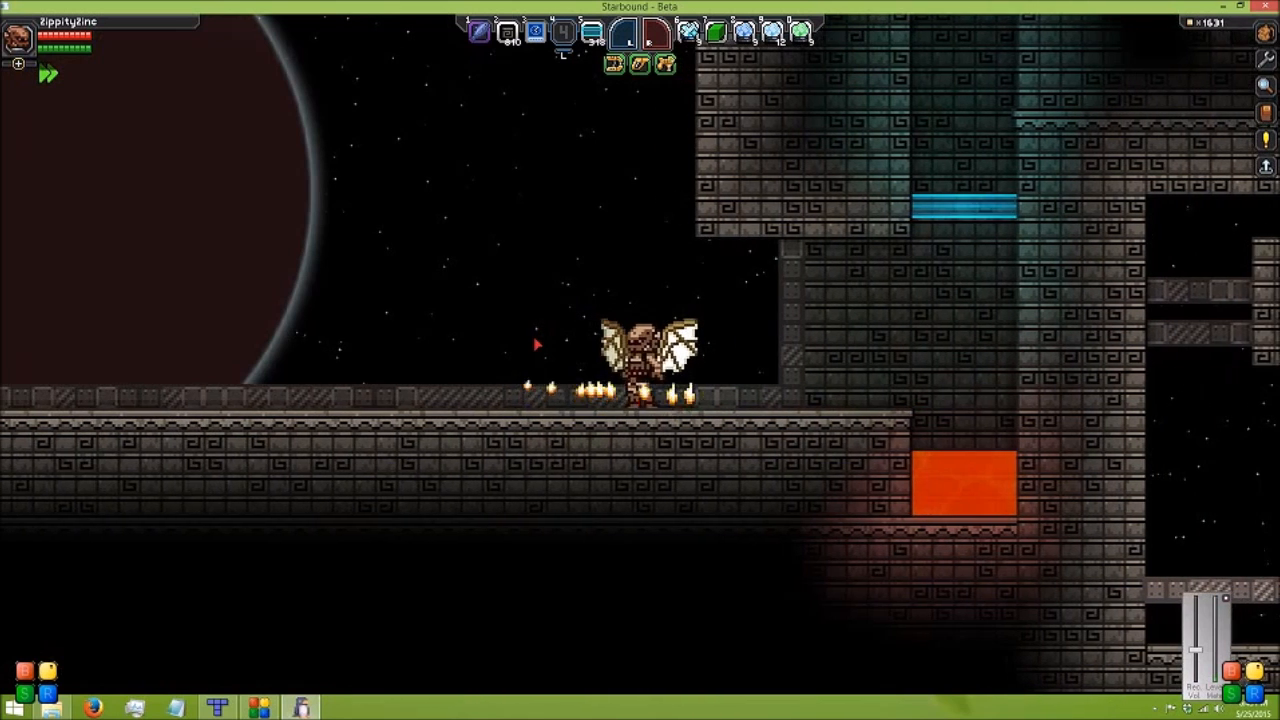
key(a)
key(d)
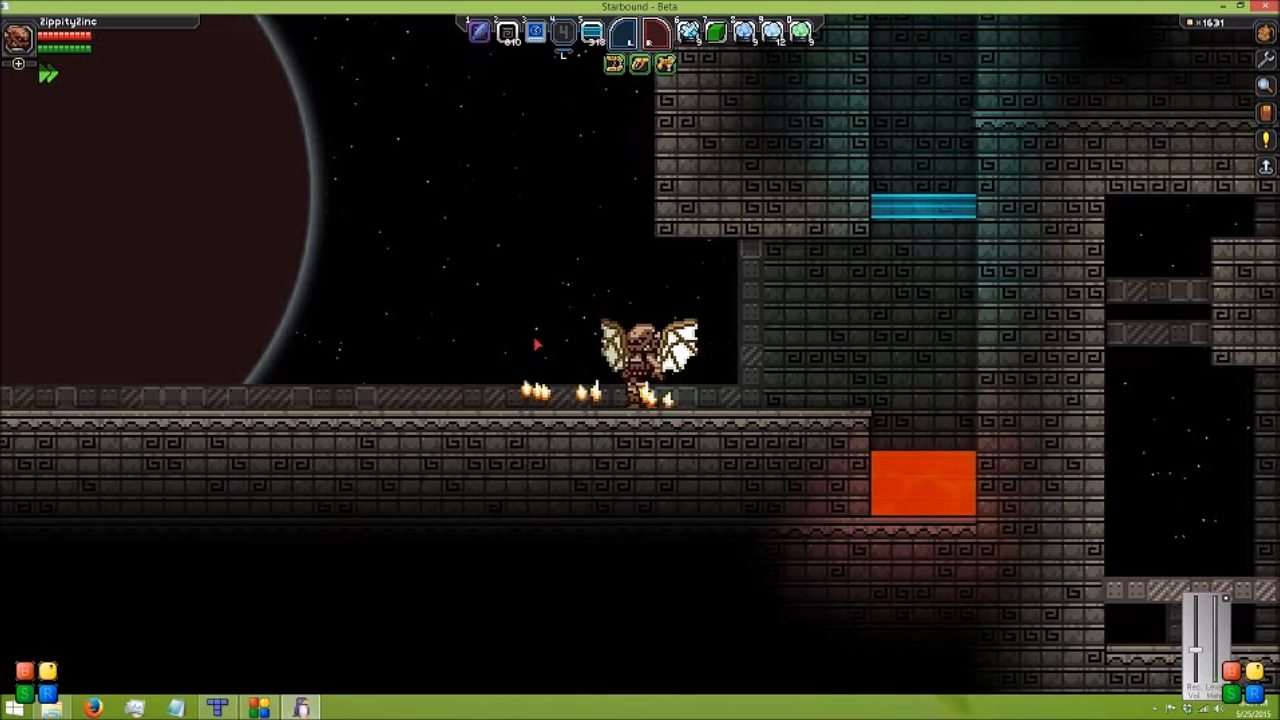
key(a)
key(a)
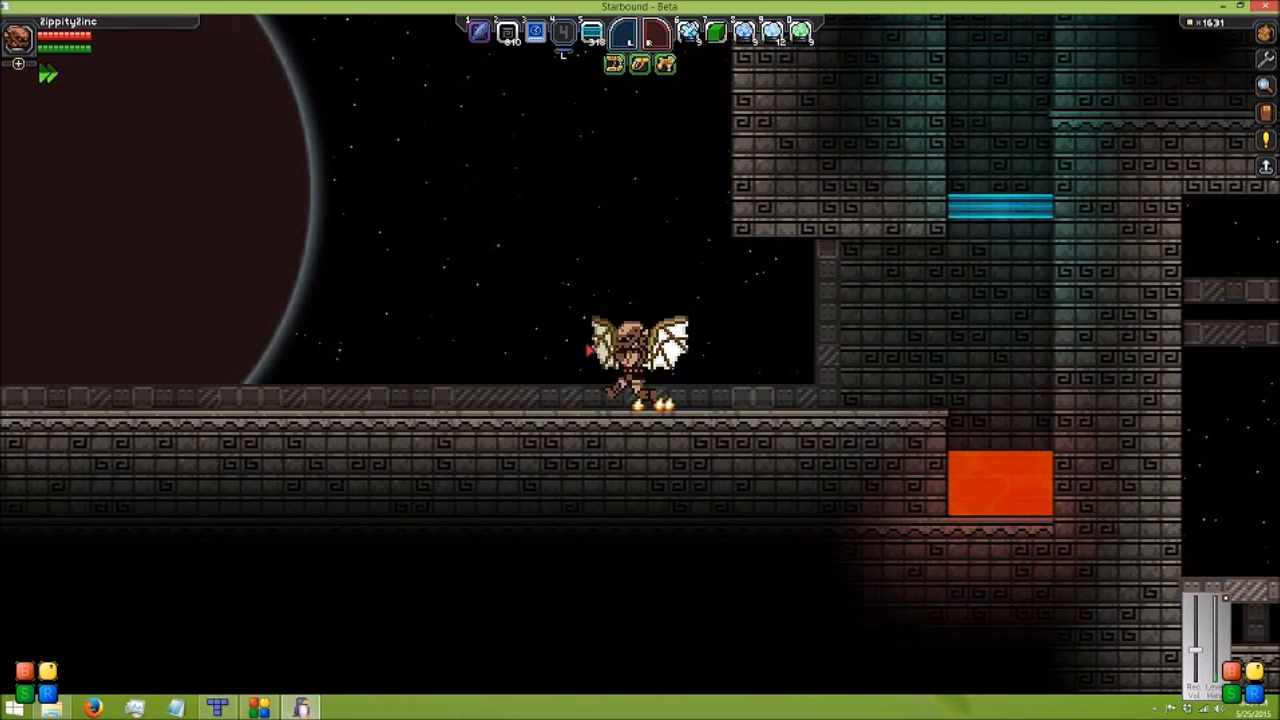
Check the outdoor walkway beside the lava pit by running back and forth at the descending shaft's exit
key(d)
key(a)
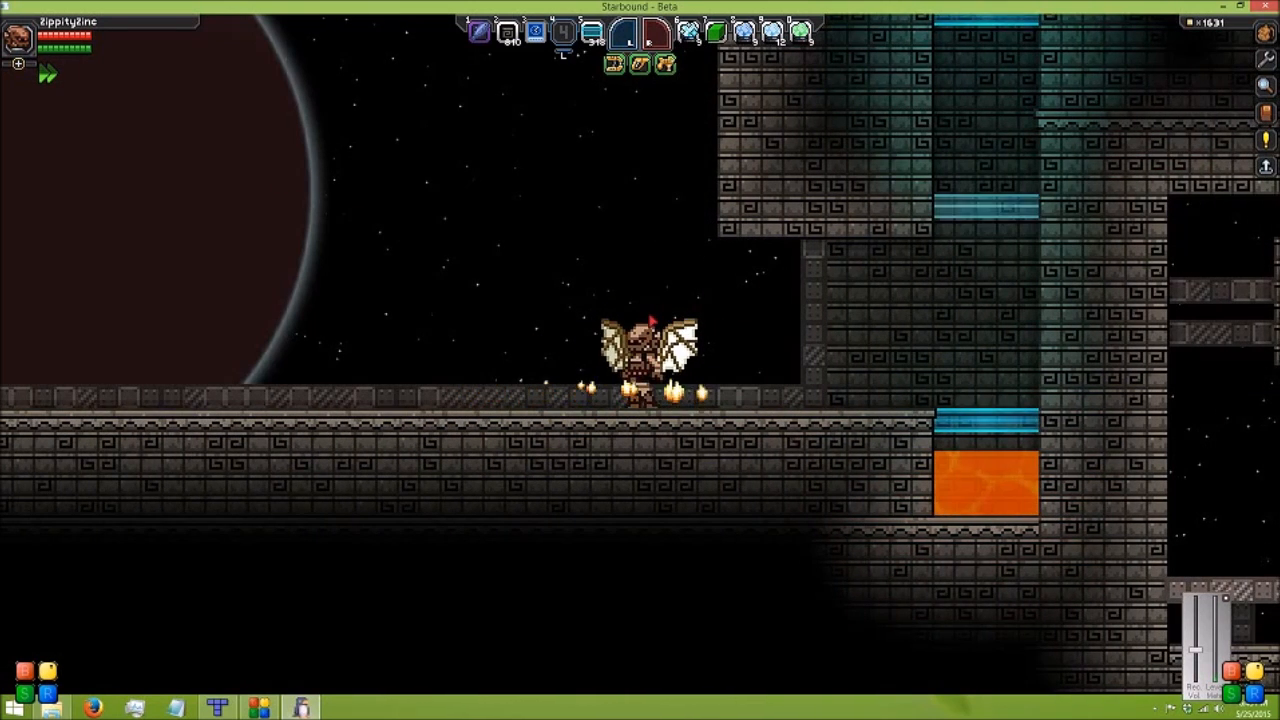
key(d)
key(a)
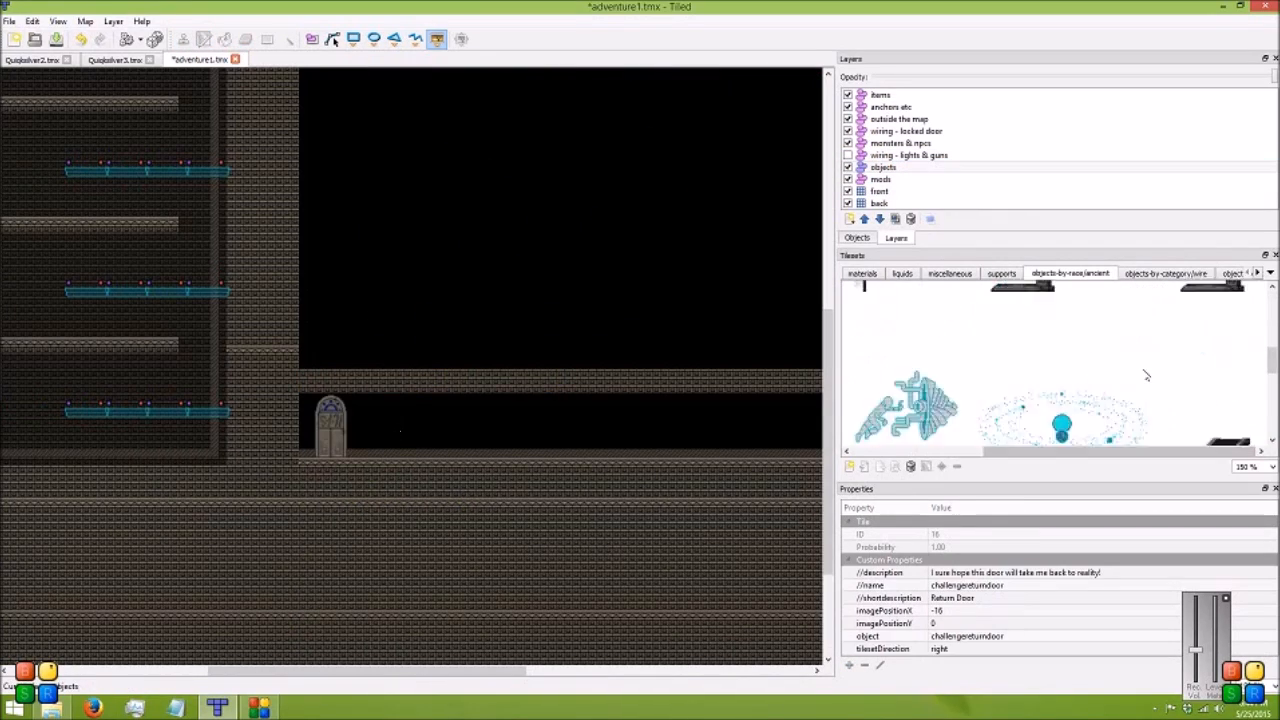
On the objects layer, arrange Ancient Ice Traps in groups along the bottom corridor's floor, with a two-second timer in the chamber below
click(969, 380)
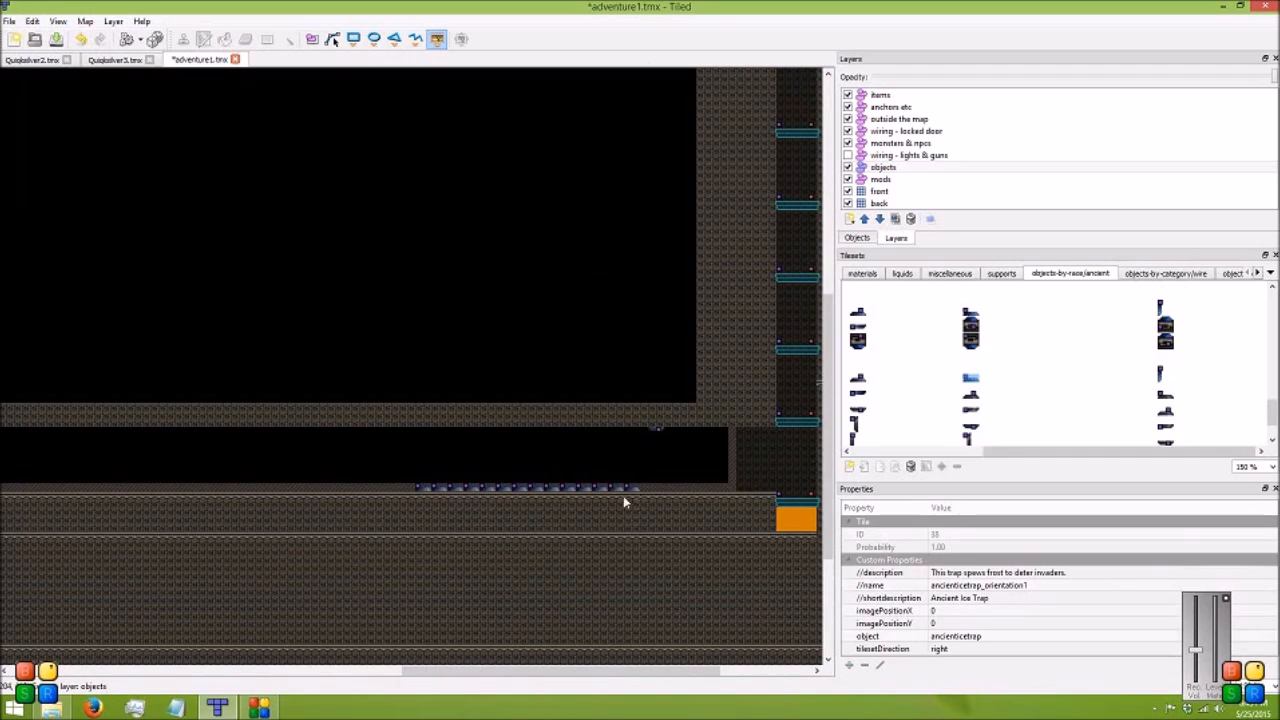
right_click(522, 488)
click(568, 513)
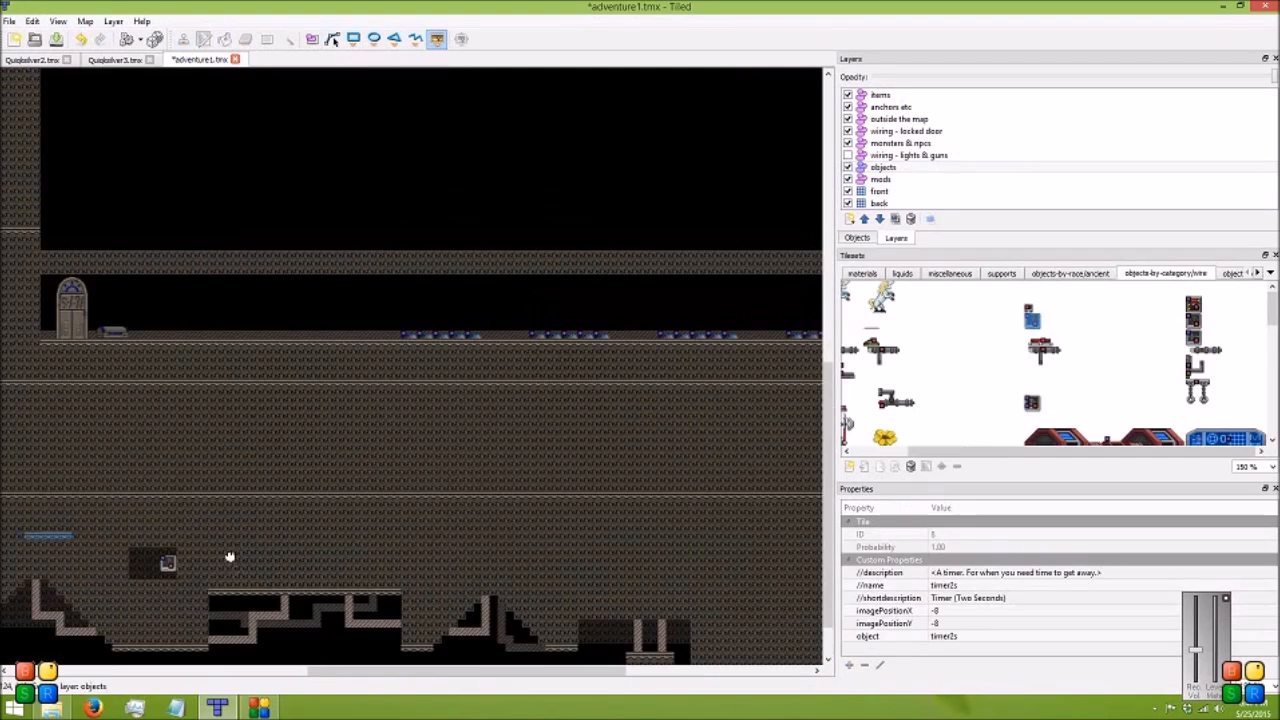
click(32, 21)
click(60, 37)
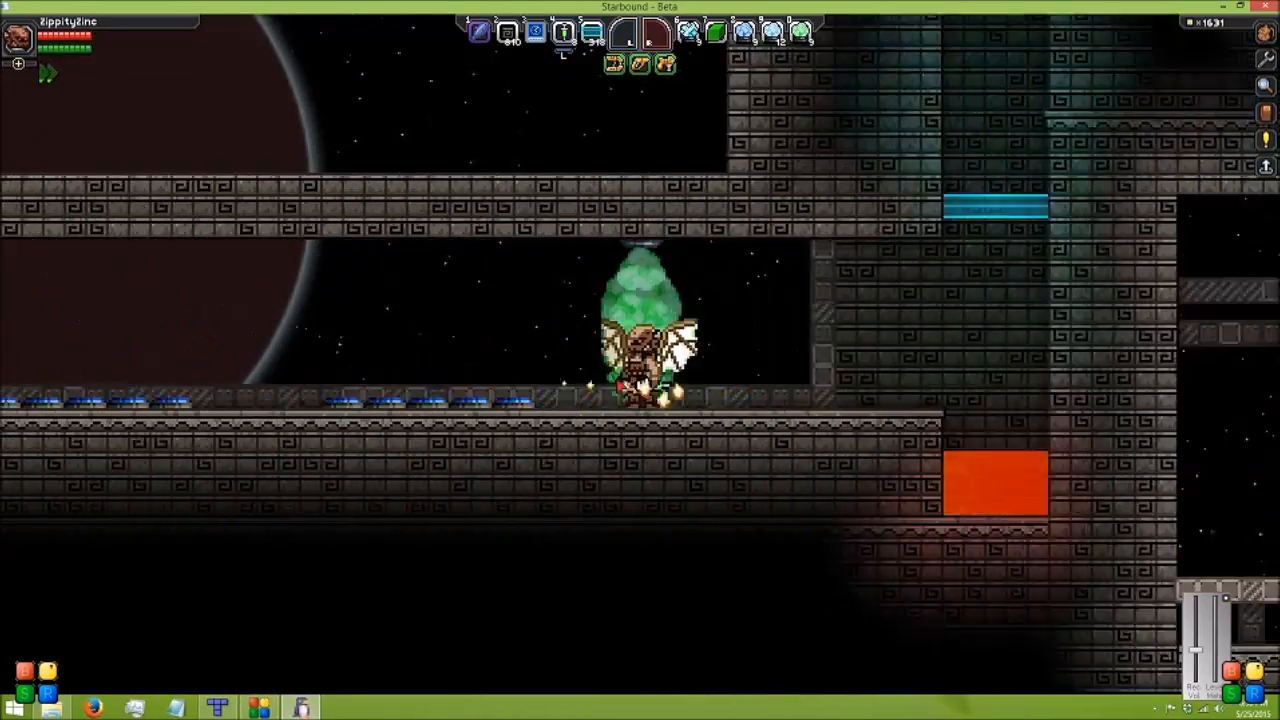
In Tiled, toggle the wiring - lights & guns layer and look over the ice-trap corridor and its timer wiring, leaving the layer hidden
text(/wa)
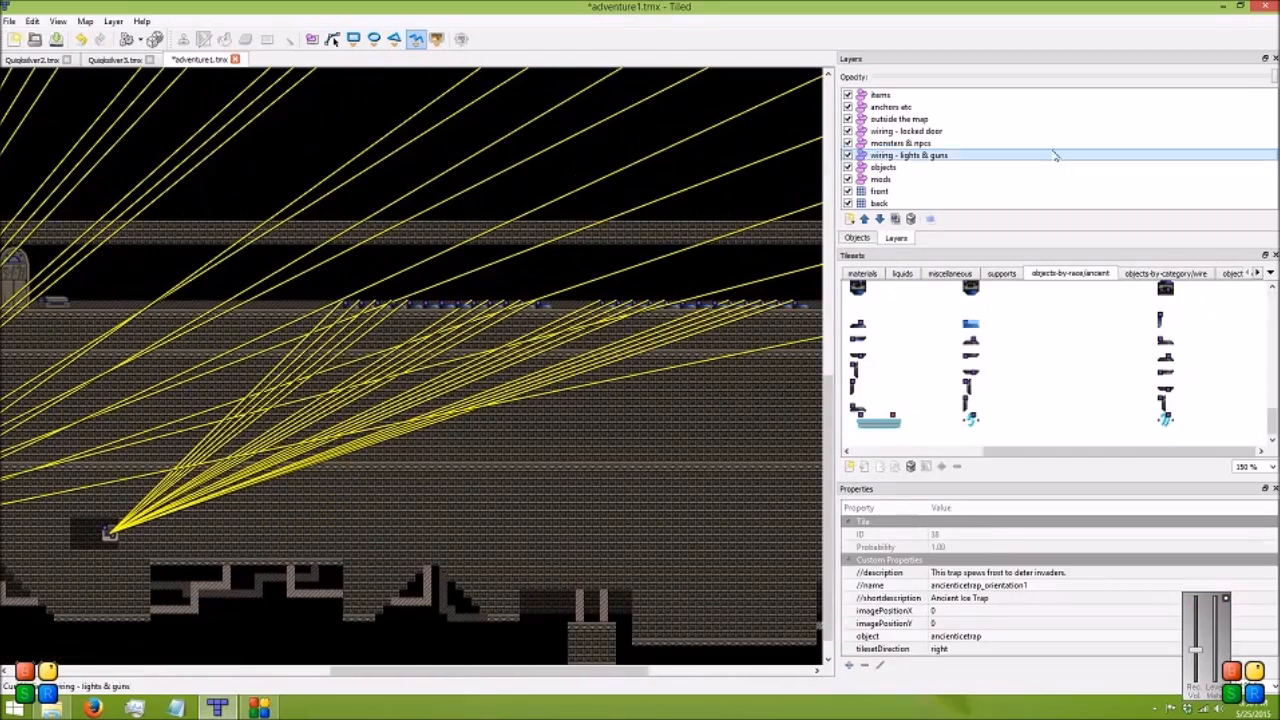
click(1055, 156)
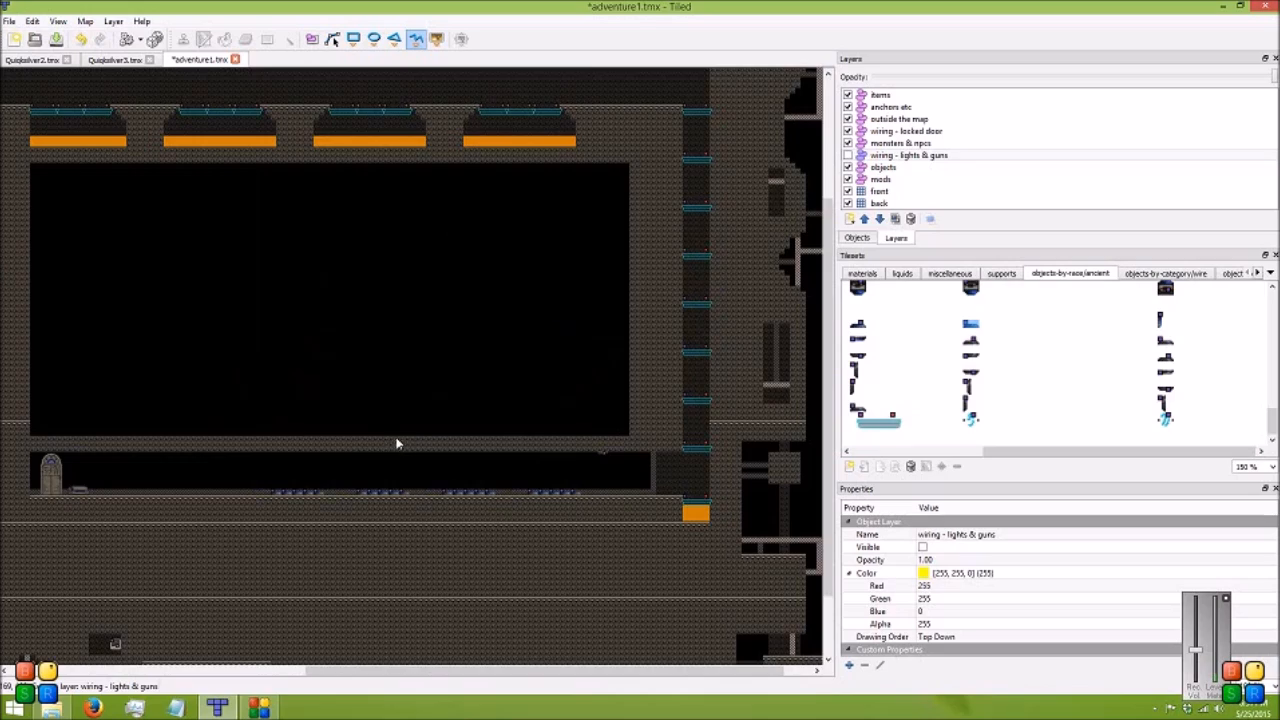
middle_drag(396, 443, 446, 420)
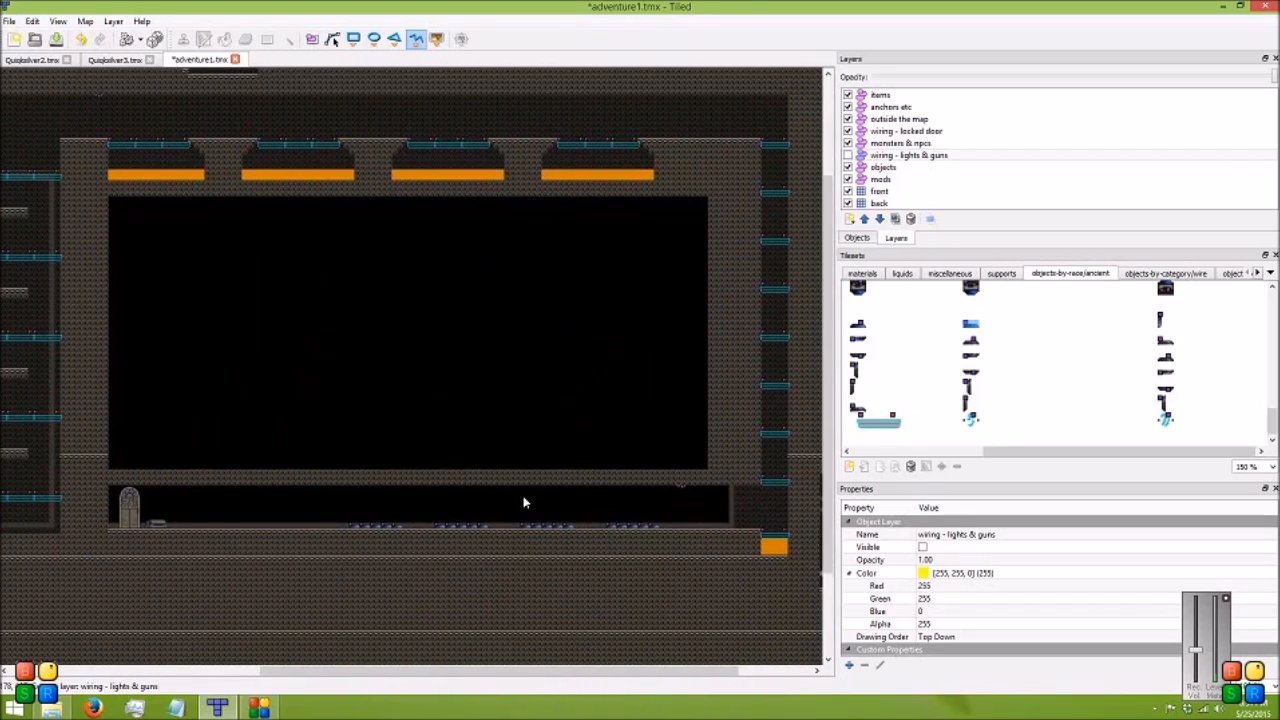
middle_drag(478, 480, 538, 463)
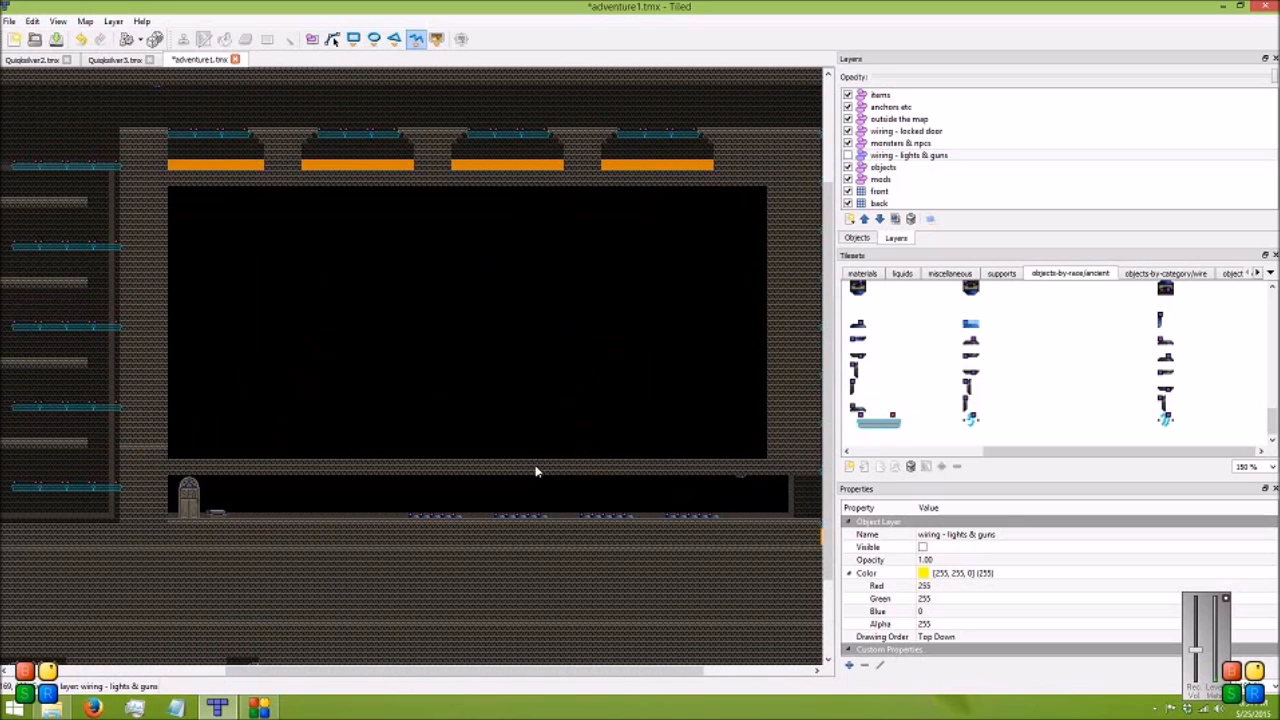
middle_drag(510, 442, 503, 463)
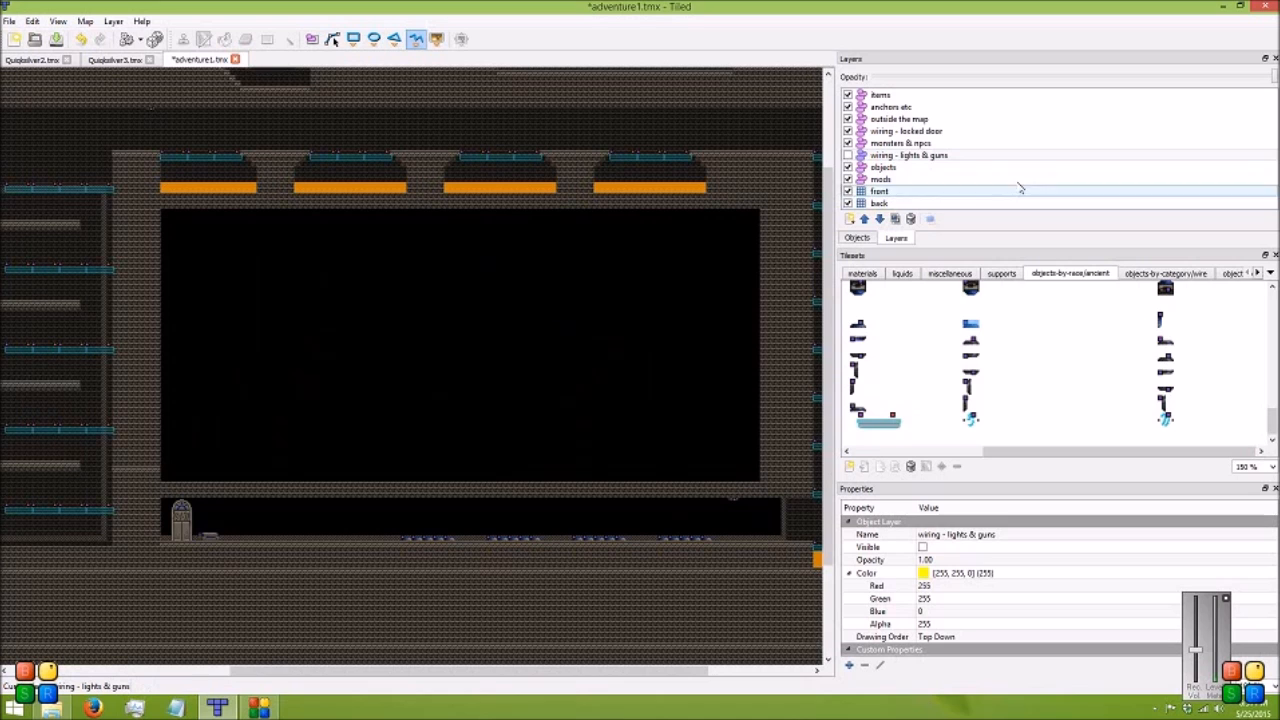
click(858, 156)
click(848, 155)
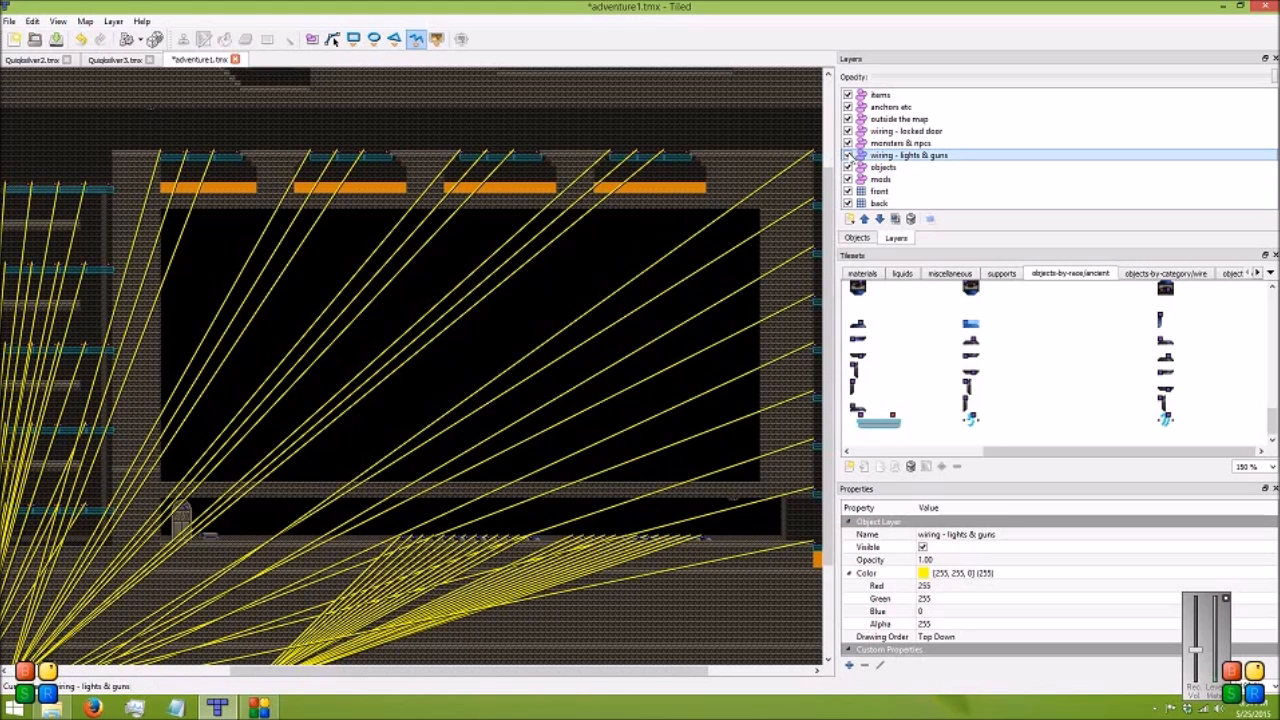
click(848, 155)
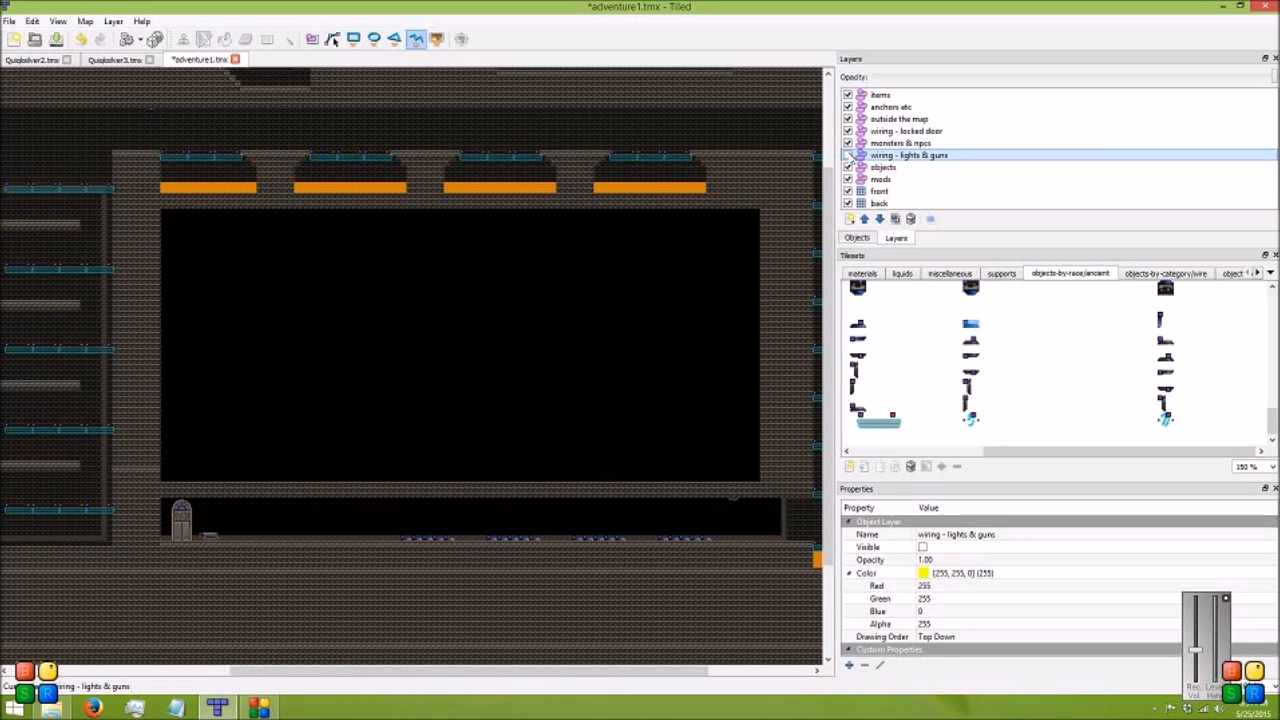
Export the map as adventure1.json in the challengerooms folder, replacing the existing file
click(9, 21)
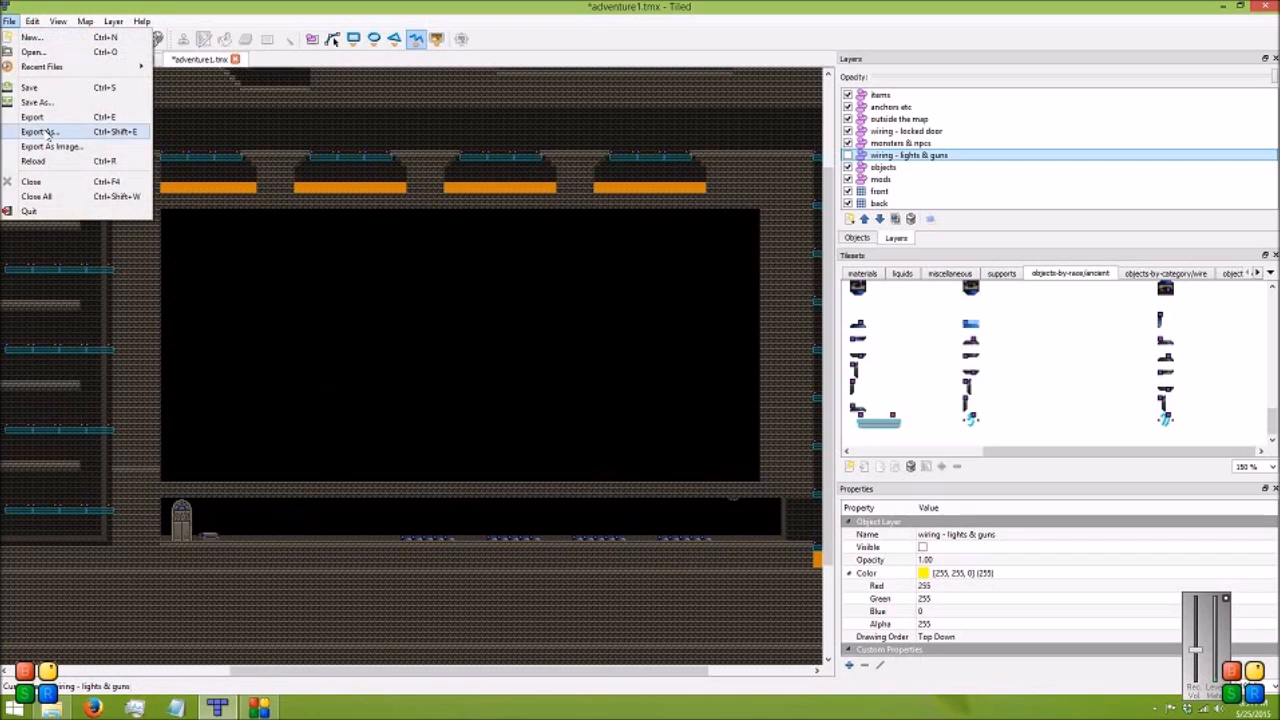
click(40, 132)
click(731, 456)
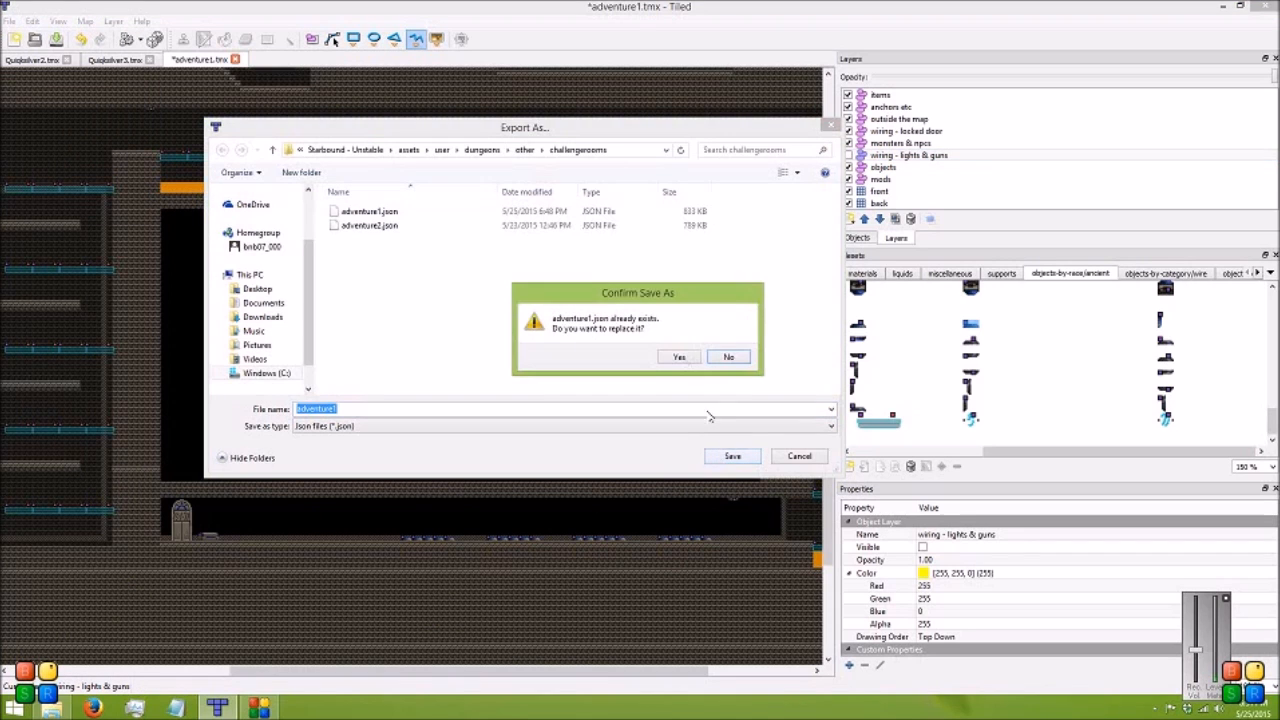
click(684, 362)
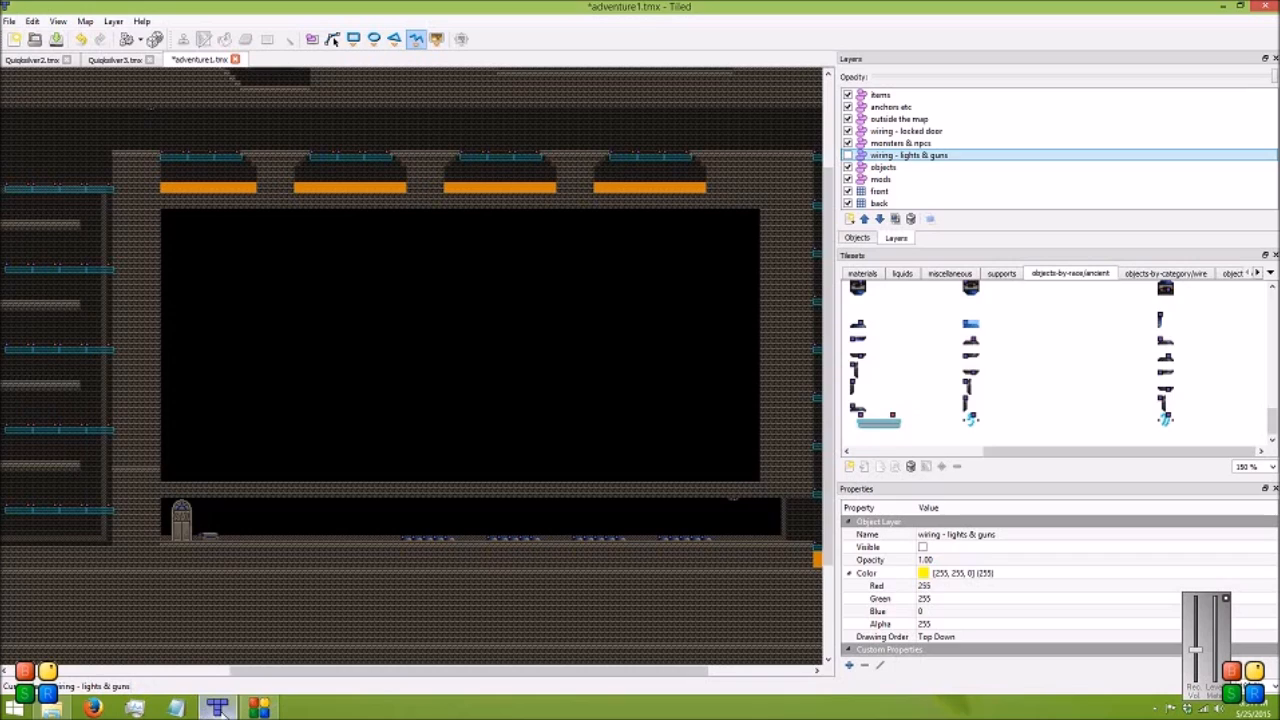
Switch to the win32 folder, launch starbound_opengl and load the existing single-player character
click(220, 708)
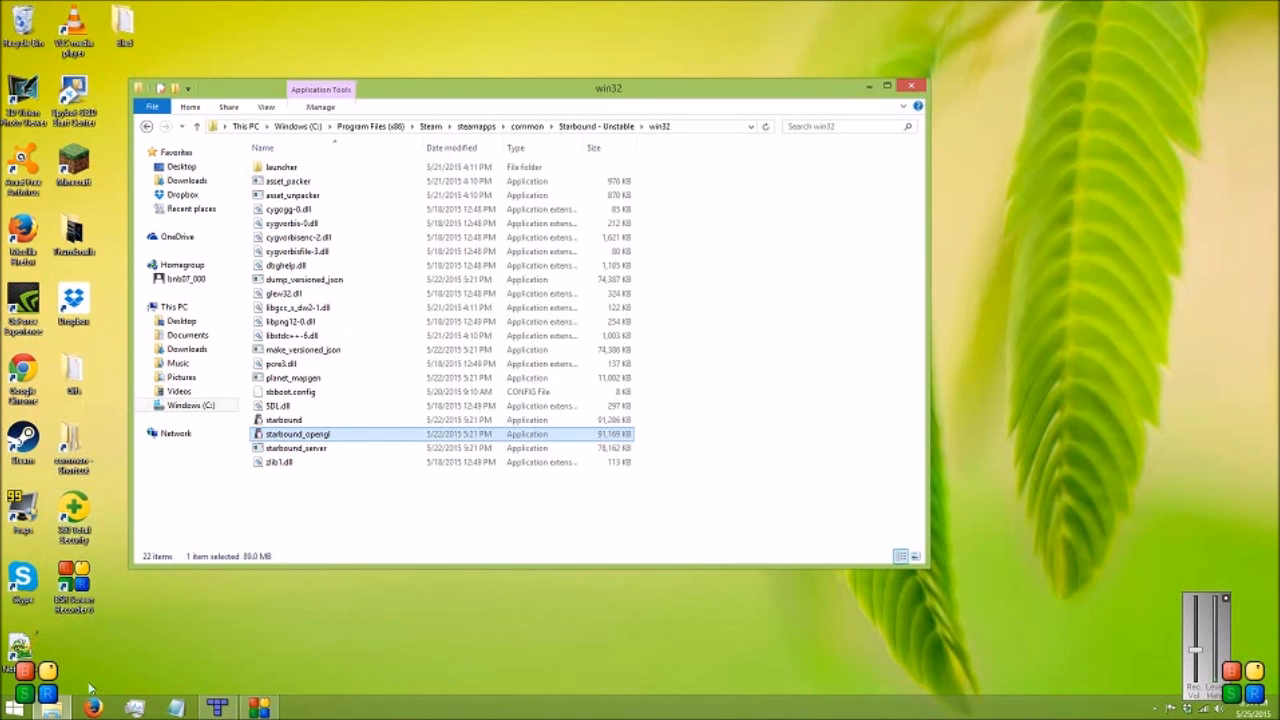
double_click(383, 433)
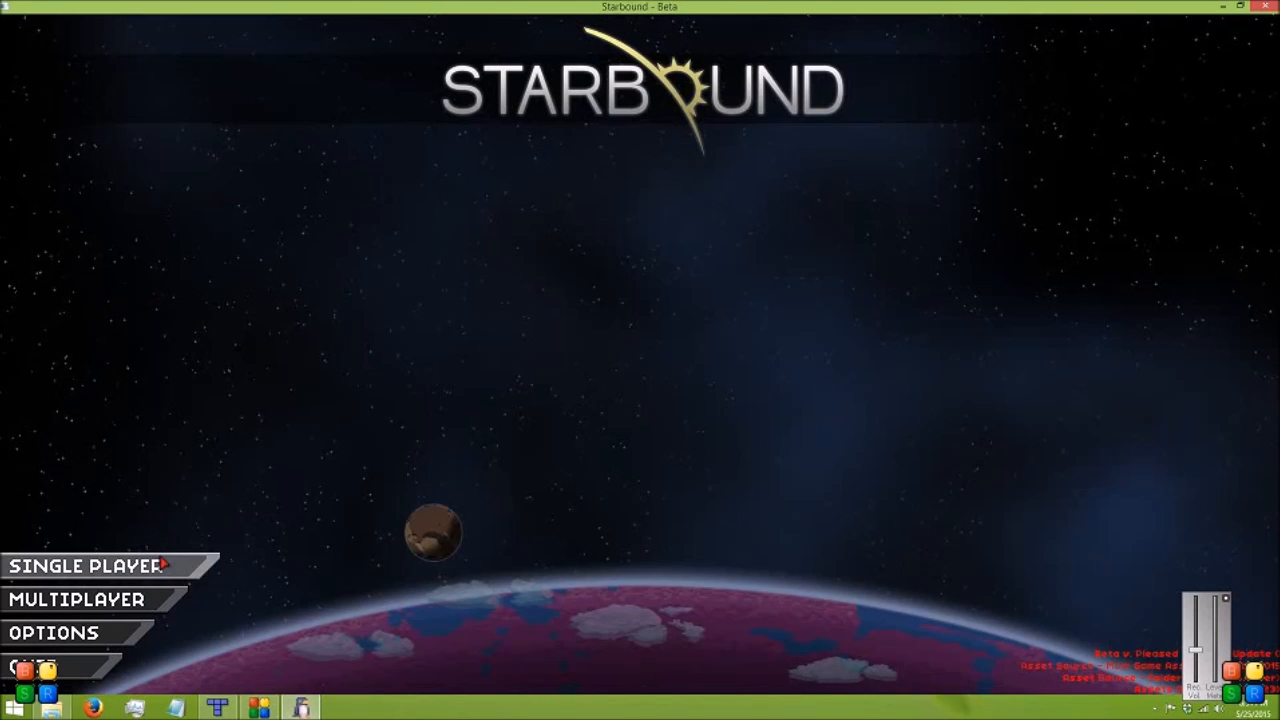
click(163, 565)
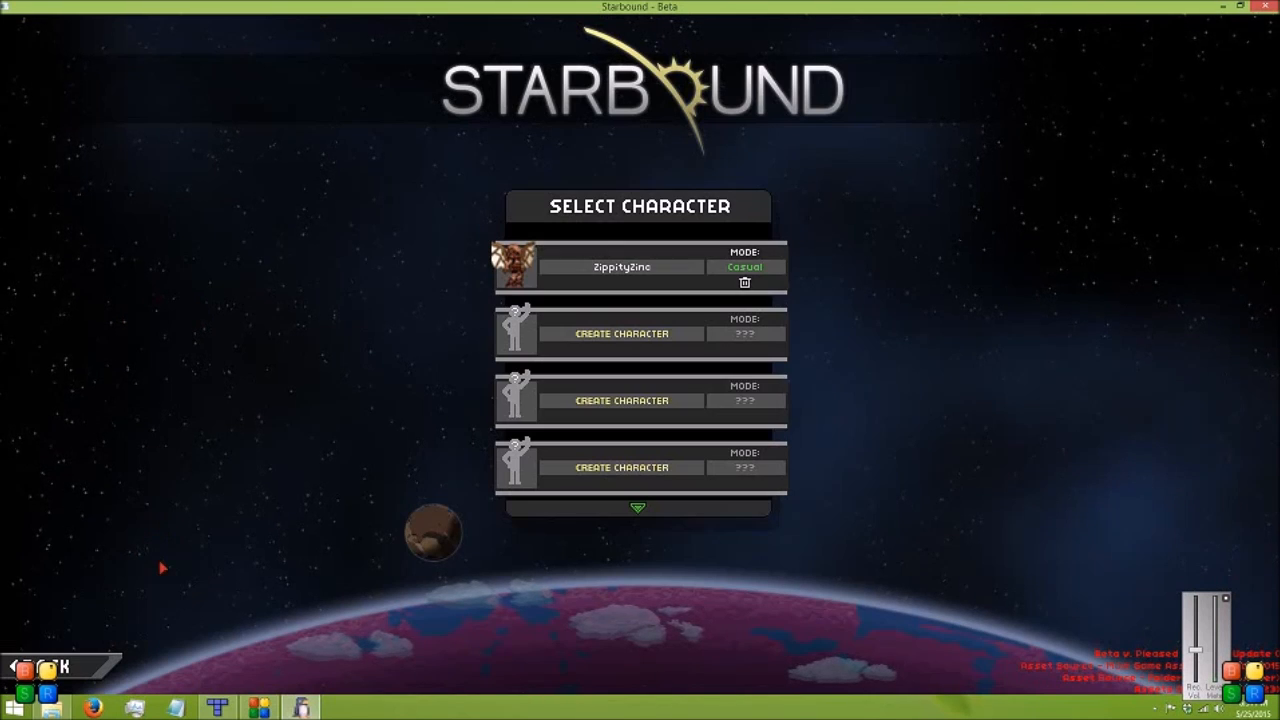
click(625, 286)
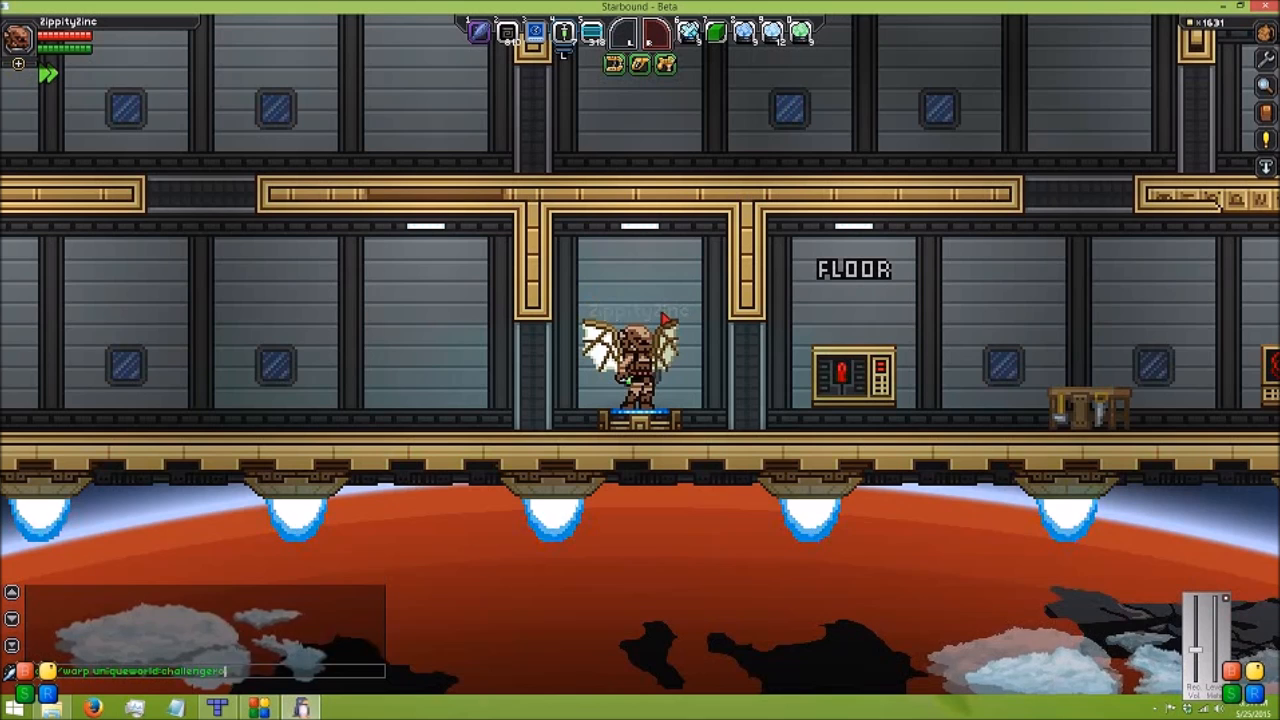
Warp to the challenge rooms unique world and cross the entrance hall to the first climbing shaft
key(d)
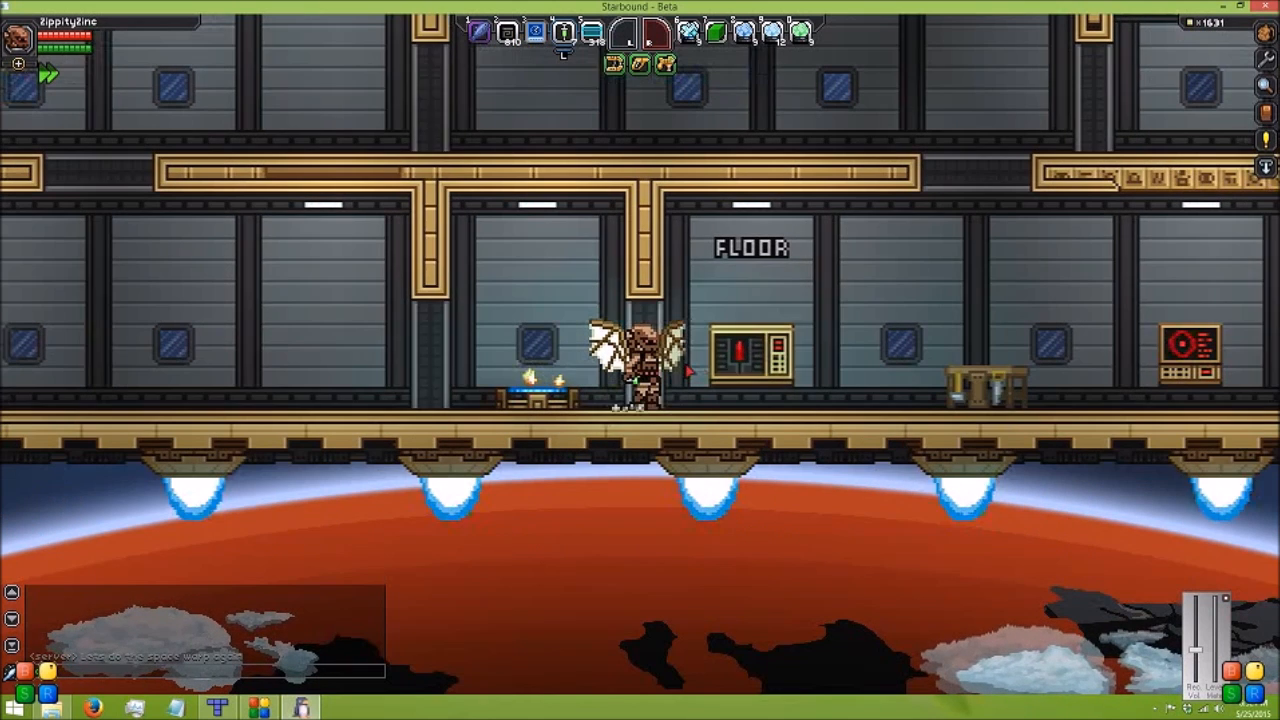
key(d)
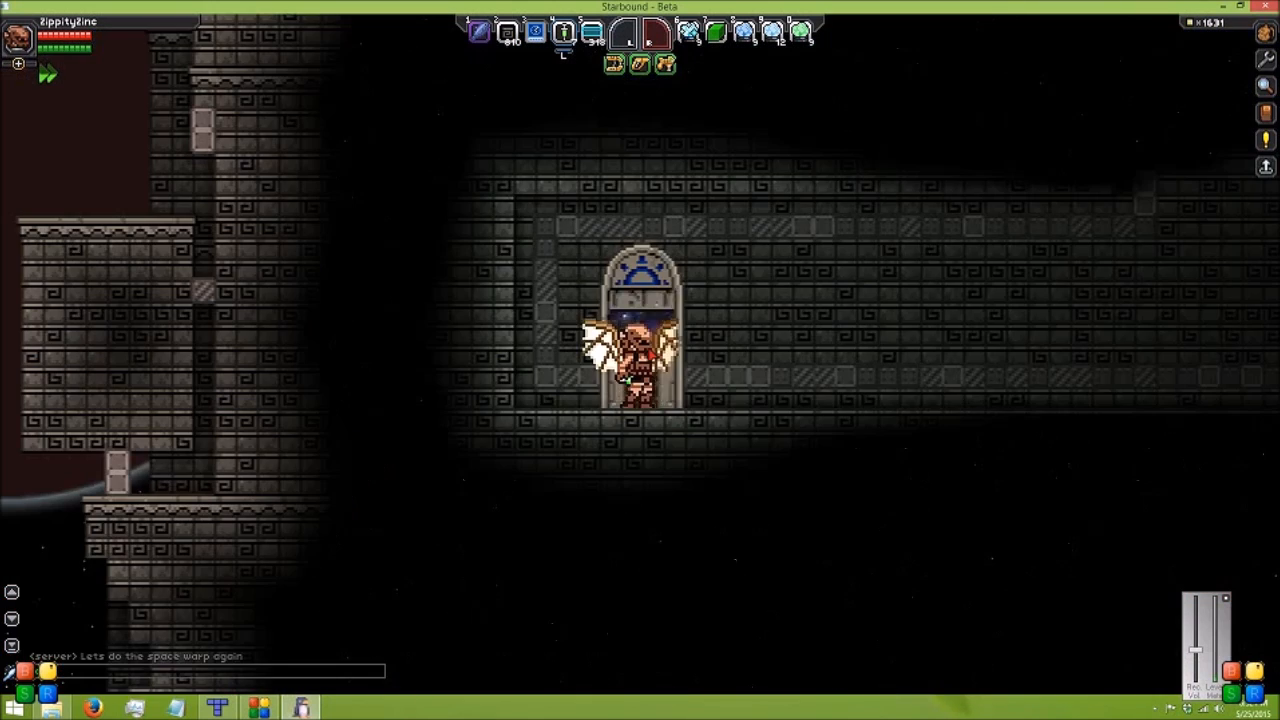
key(d)
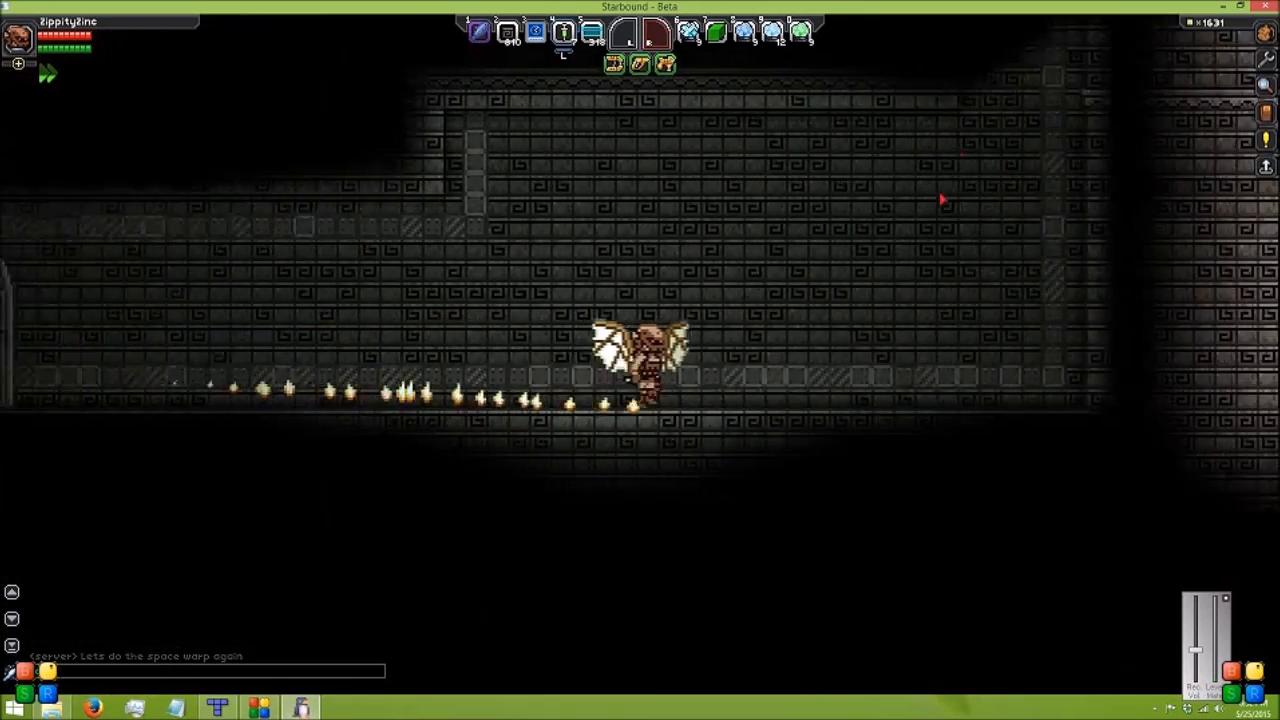
key(f)
key(space)
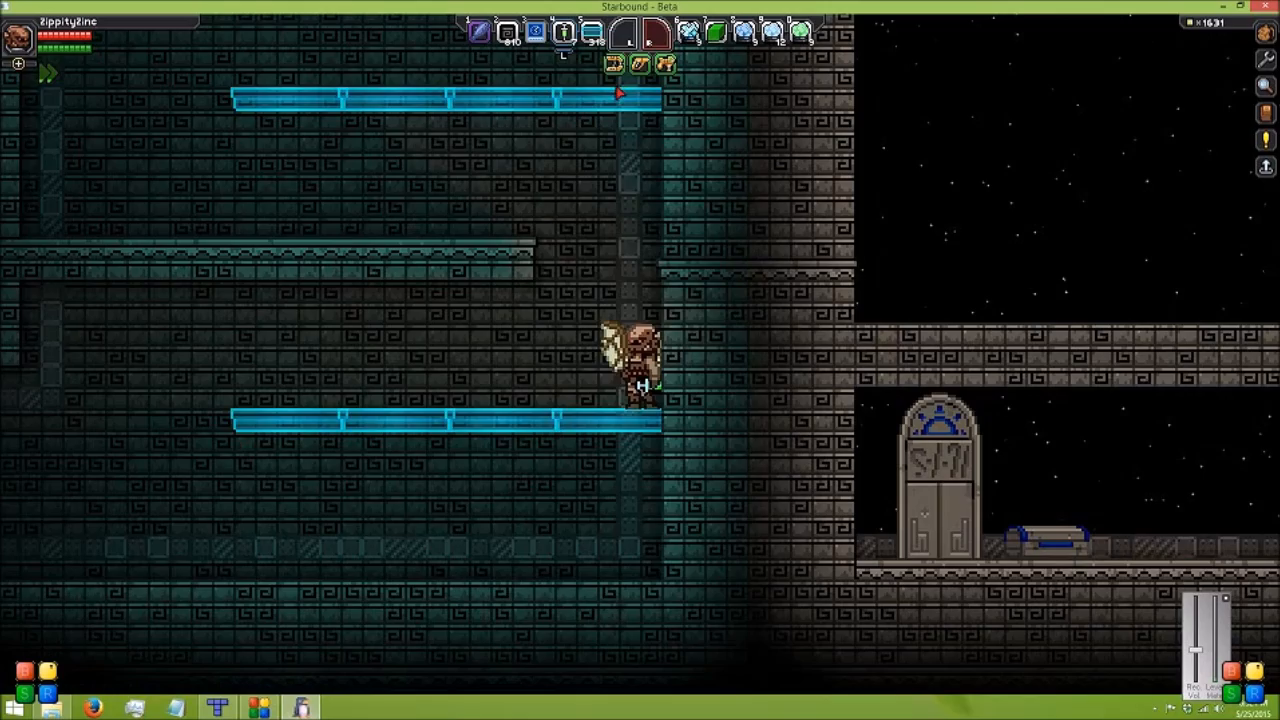
Climb the first shaft by jumping and blinking upward past its timed blue platforms to the lava corridor
key(space)
key(f)
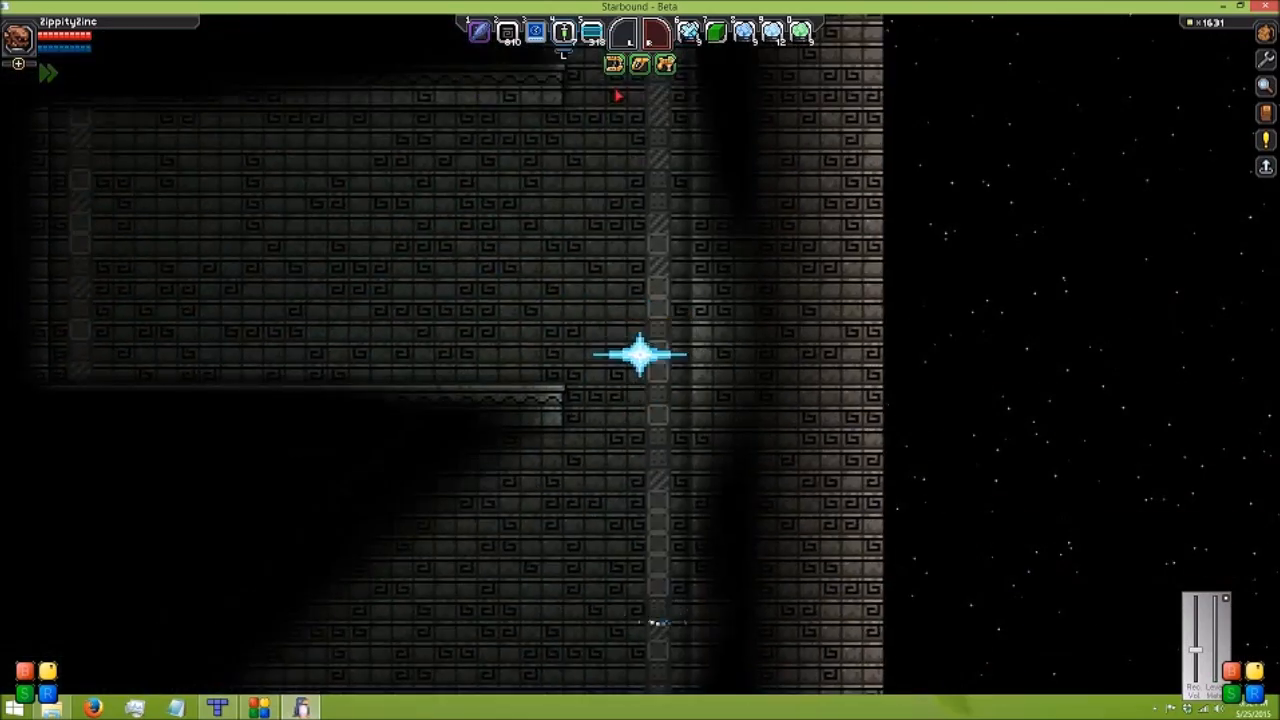
key(space)
key(d)
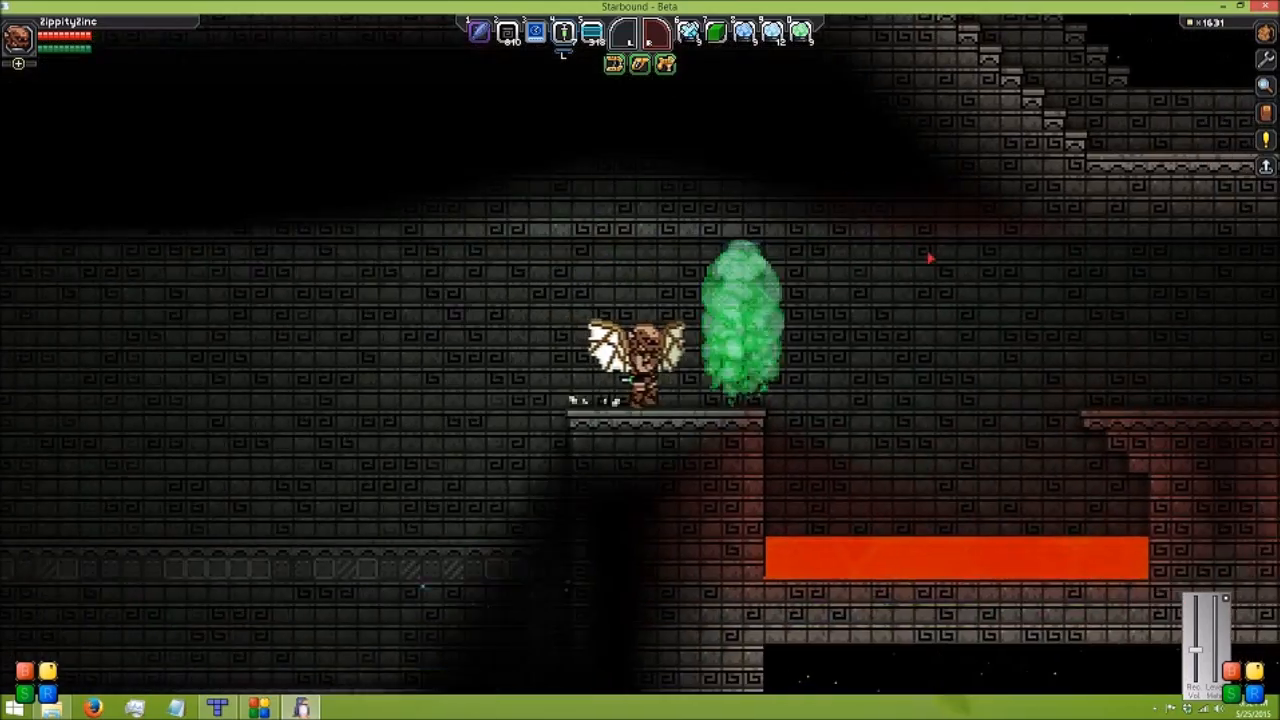
Blink across the lava corridor from pillar to pillar and enter the descending shaft
key(f)
key(f)
key(f)
key(f)
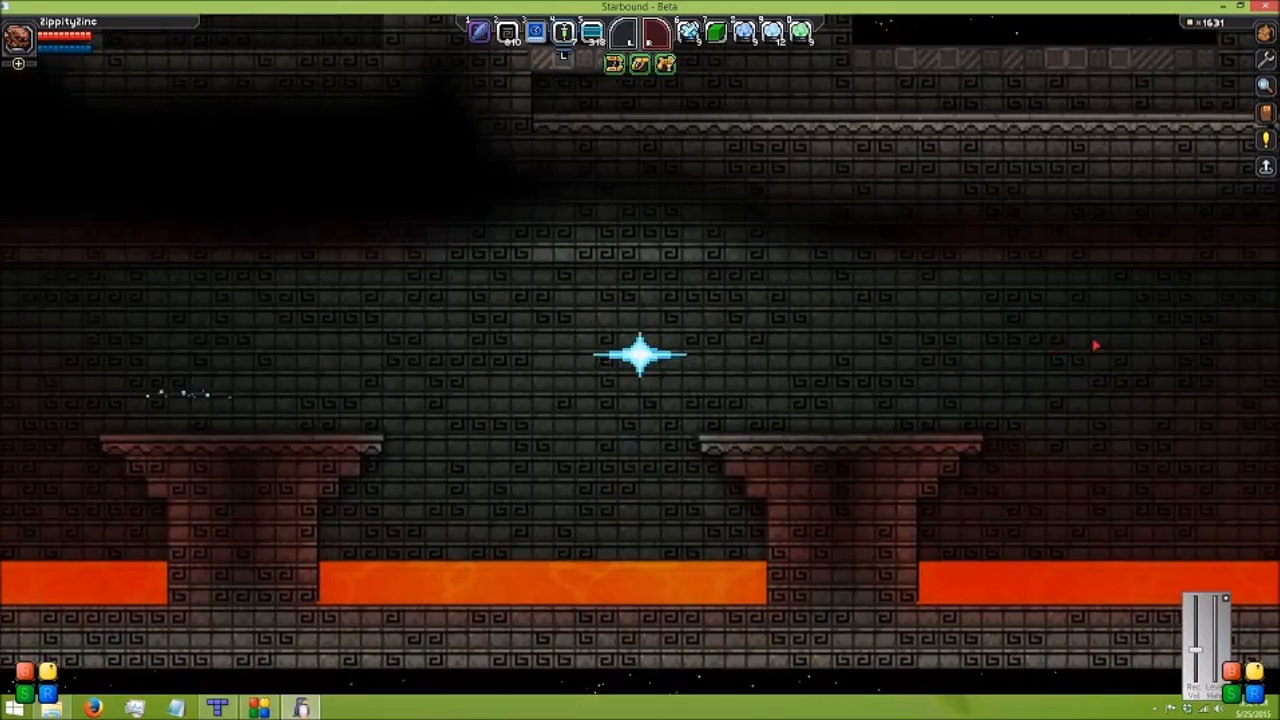
key(f)
key(f)
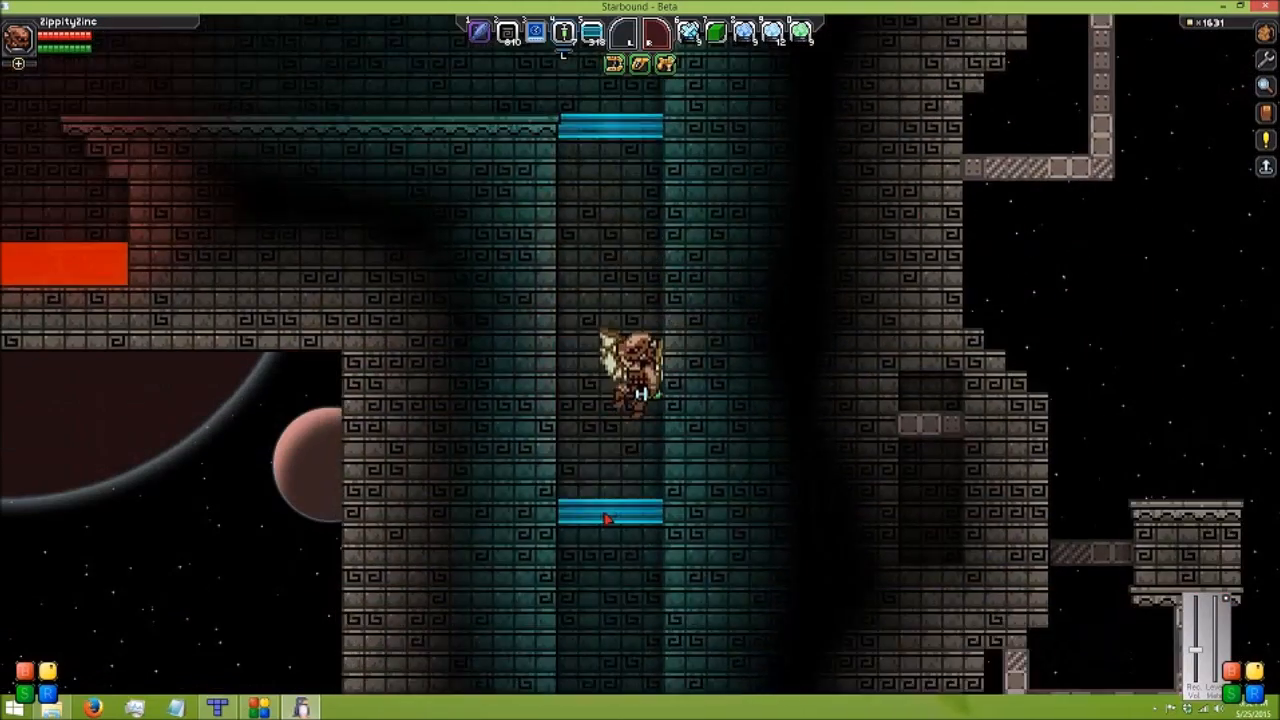
Descend the shaft over its timed platforms and exit above the lava pit into the trap corridor
key(a)
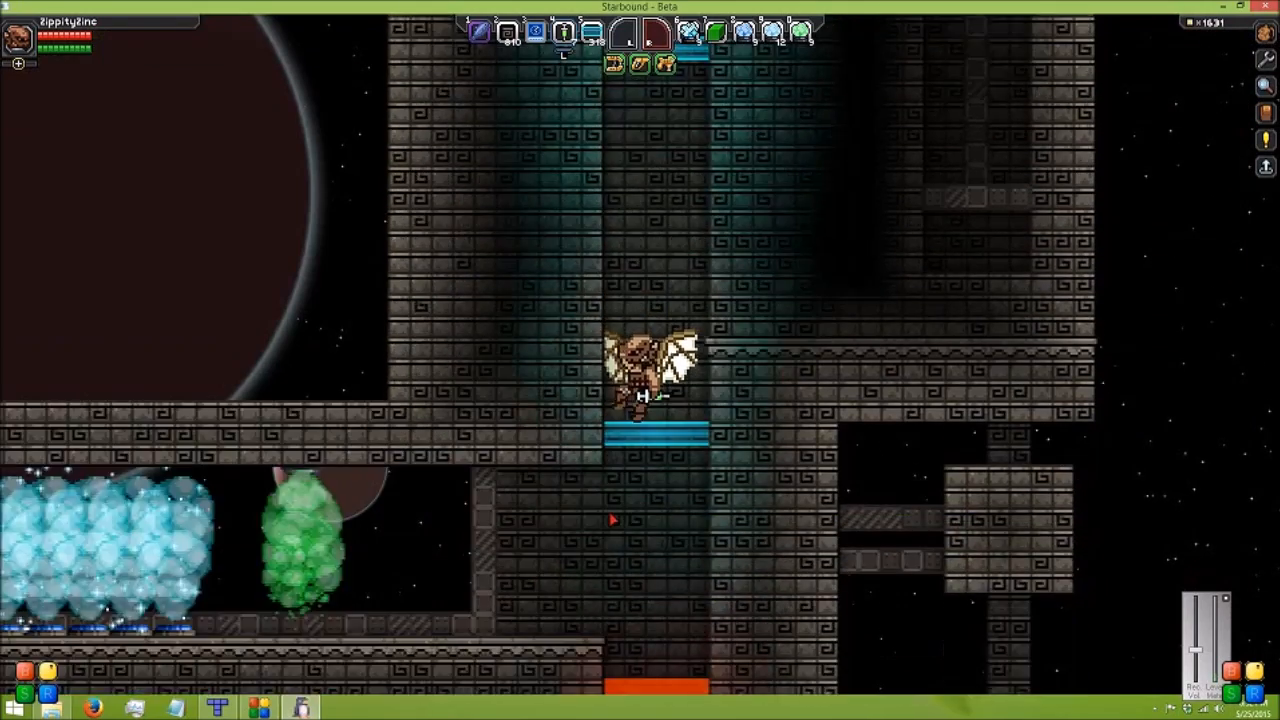
key(a)
key(a)
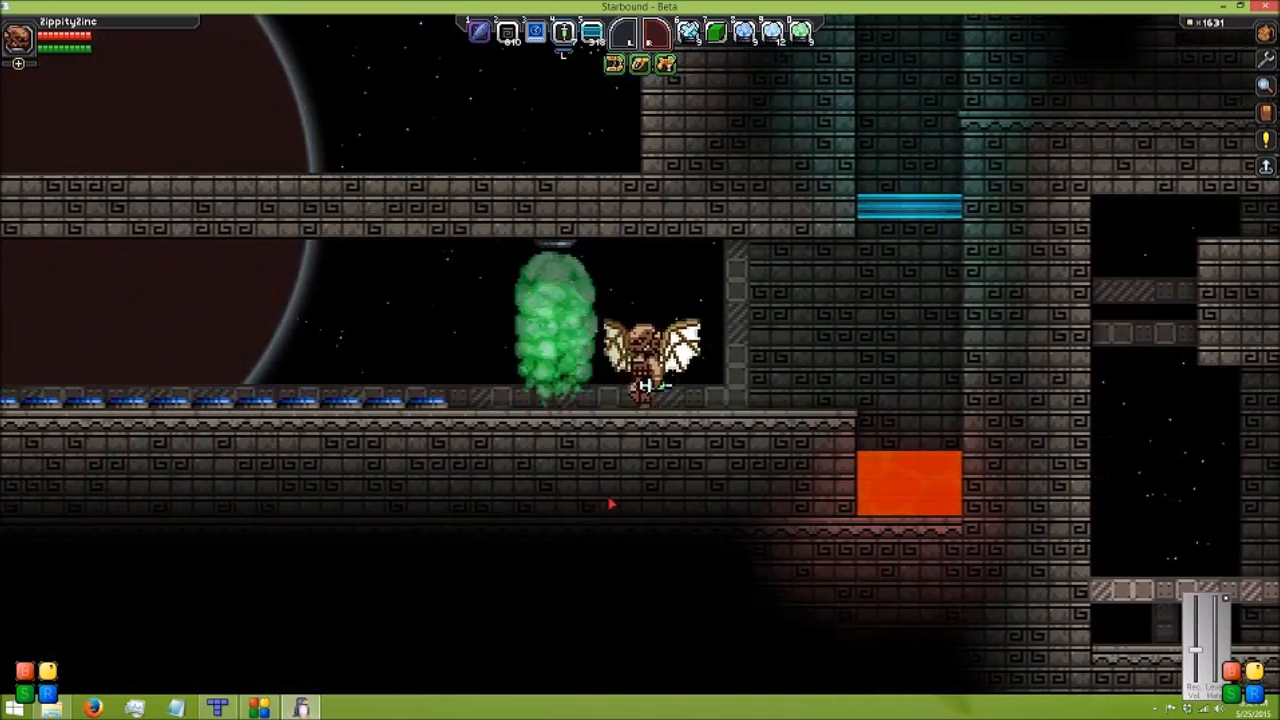
Run past the poison trap and through the timed ice traps, and check the Ancient Chest beside the return door
key(a)
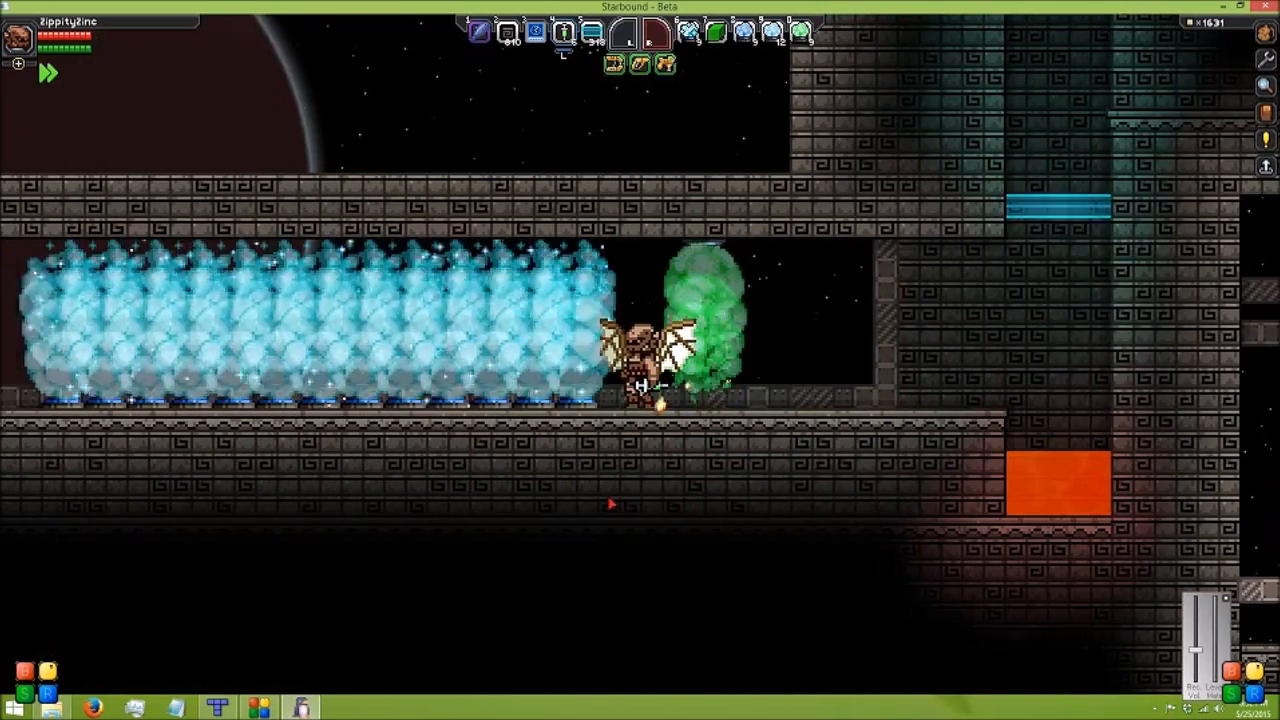
key(a)
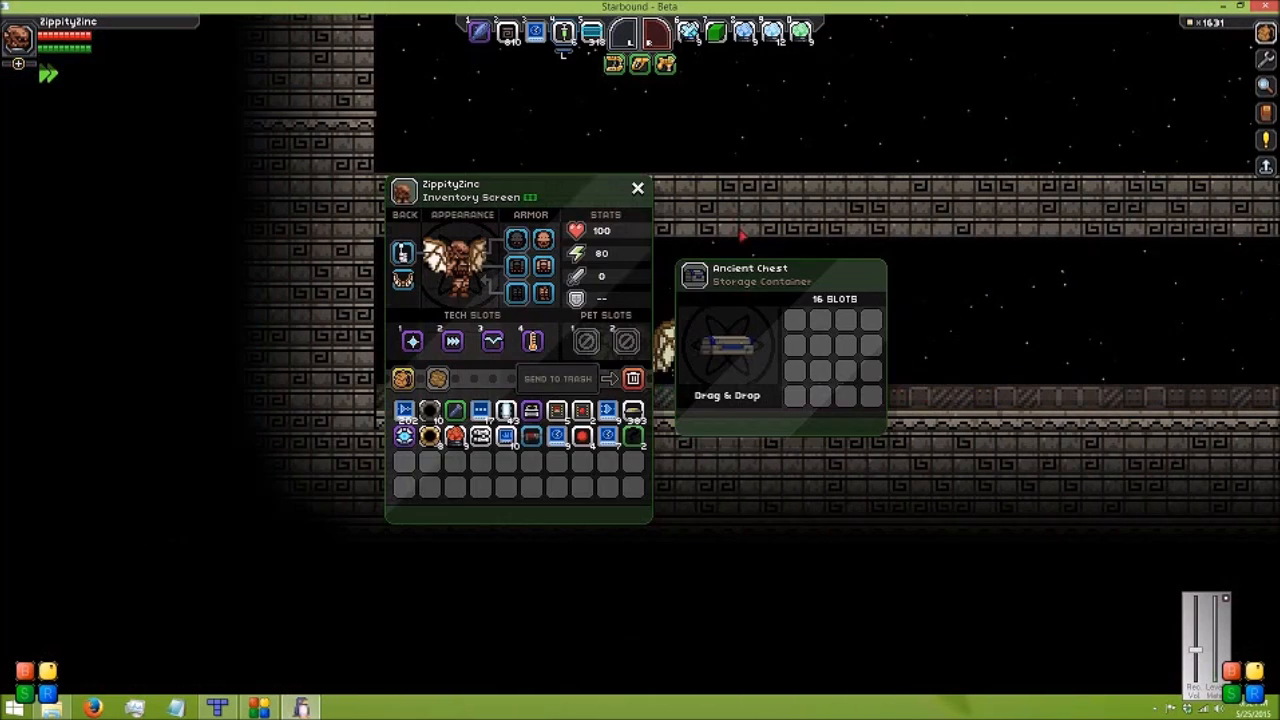
key(d)
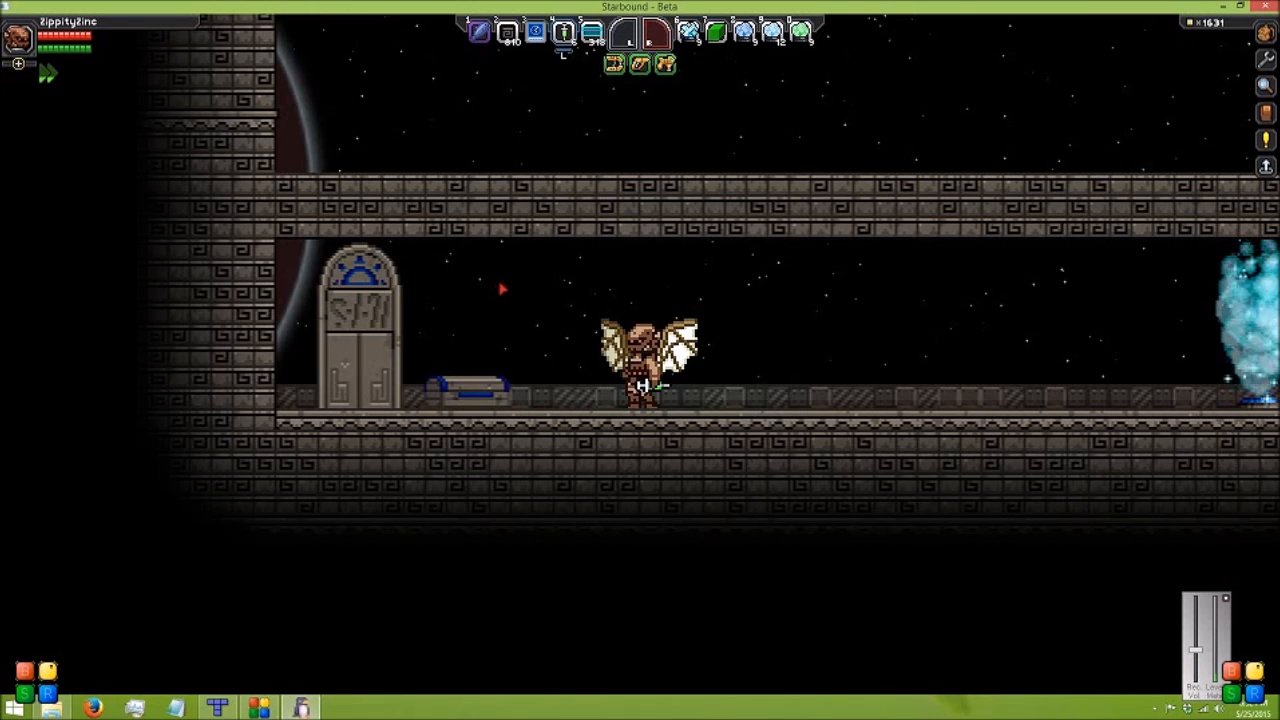
Check the corridor's ceiling and the space between the chest and the ice traps by jumping, looking up and moving around
key(space)
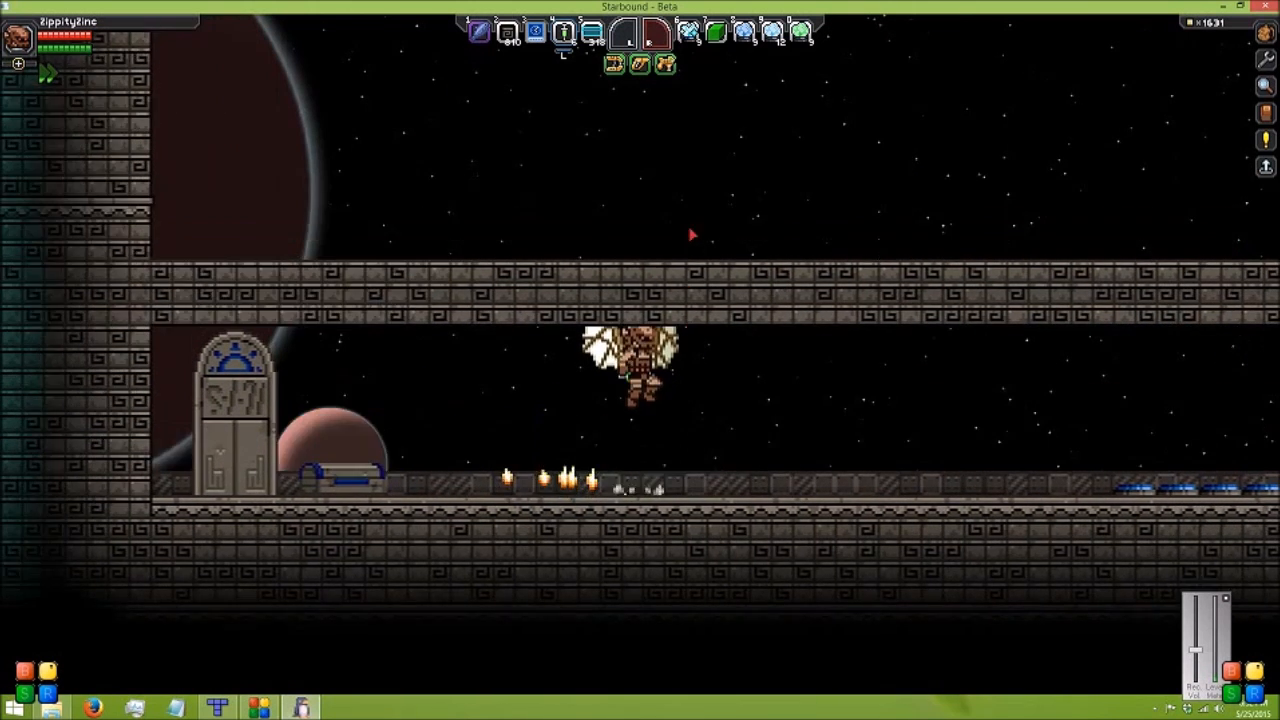
key(ctrl)
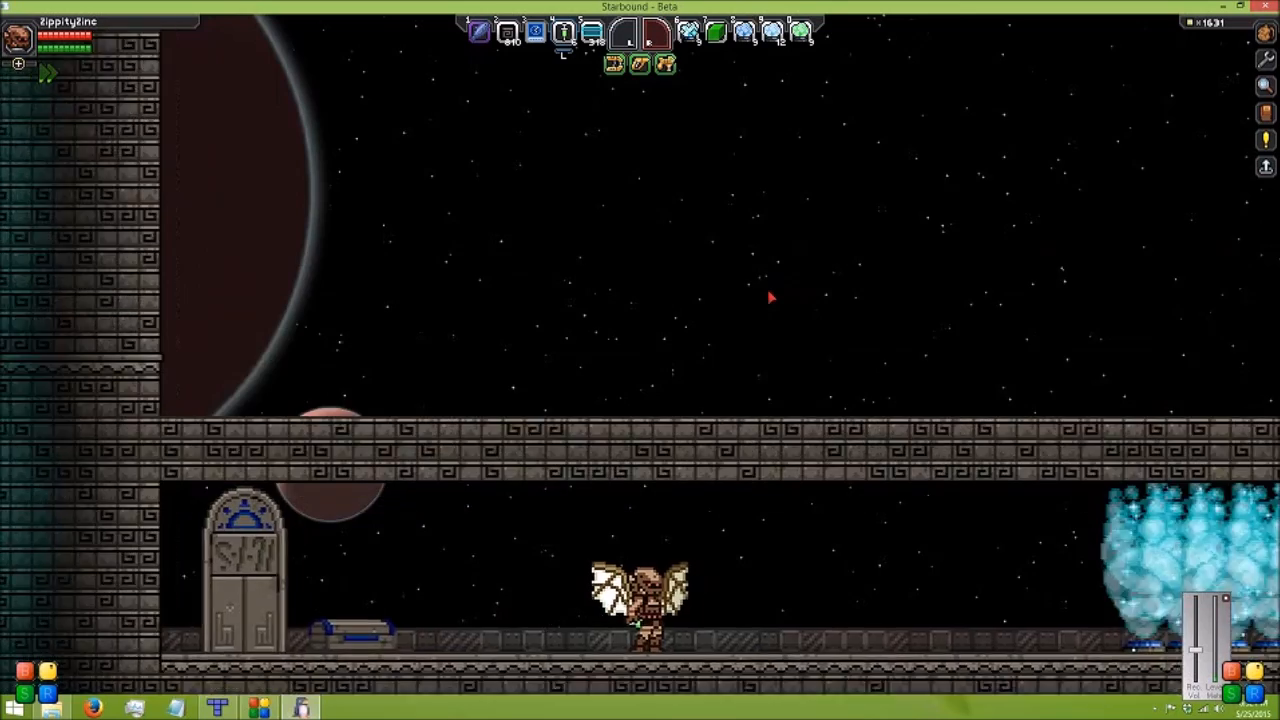
key(a)
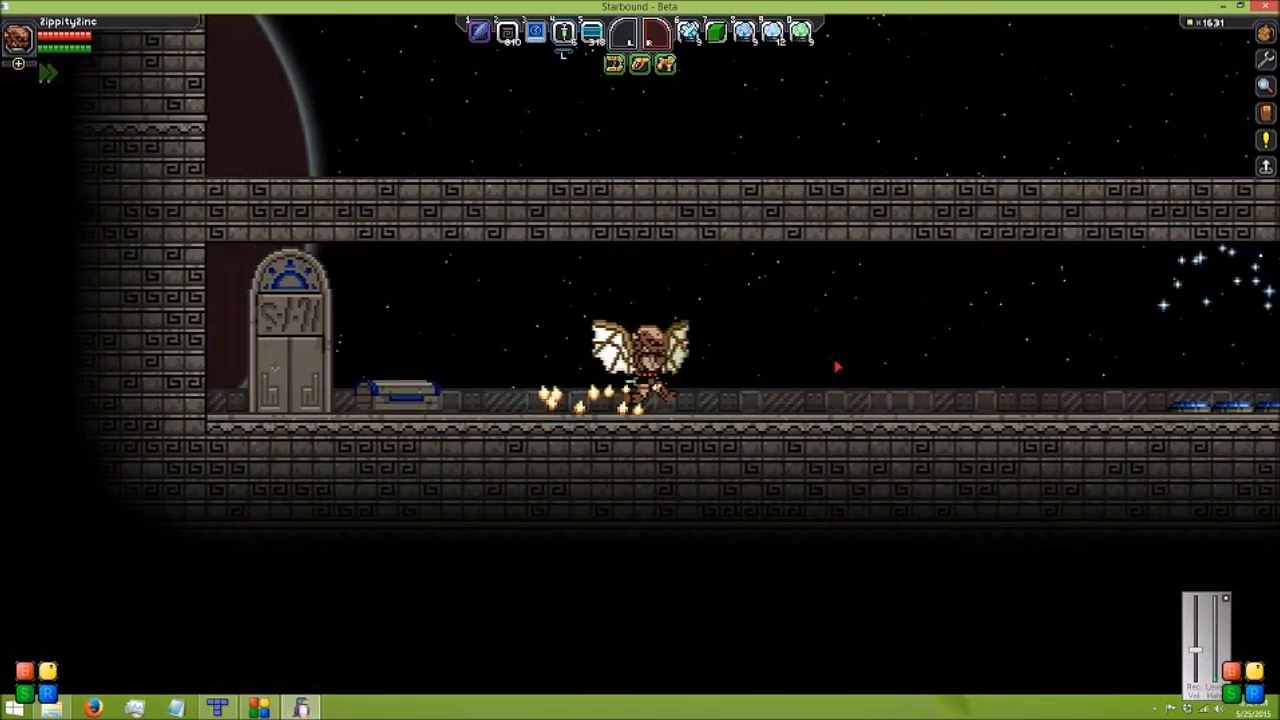
key(a)
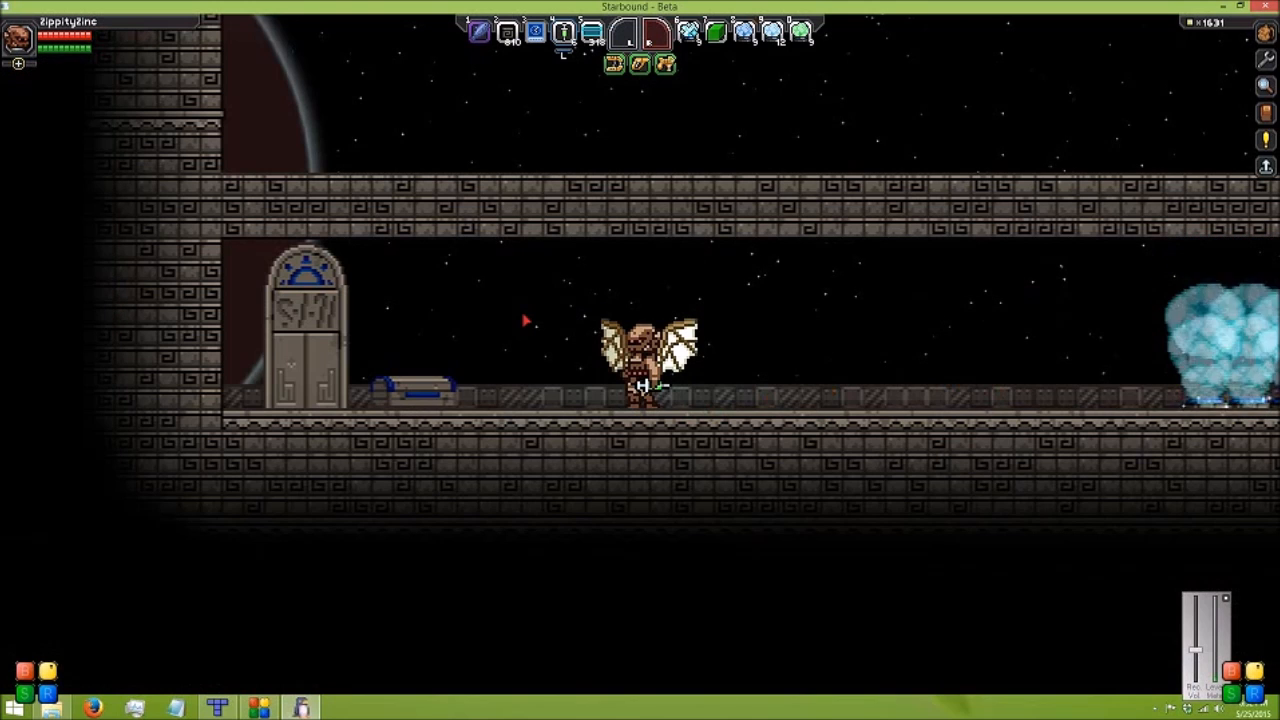
key(d)
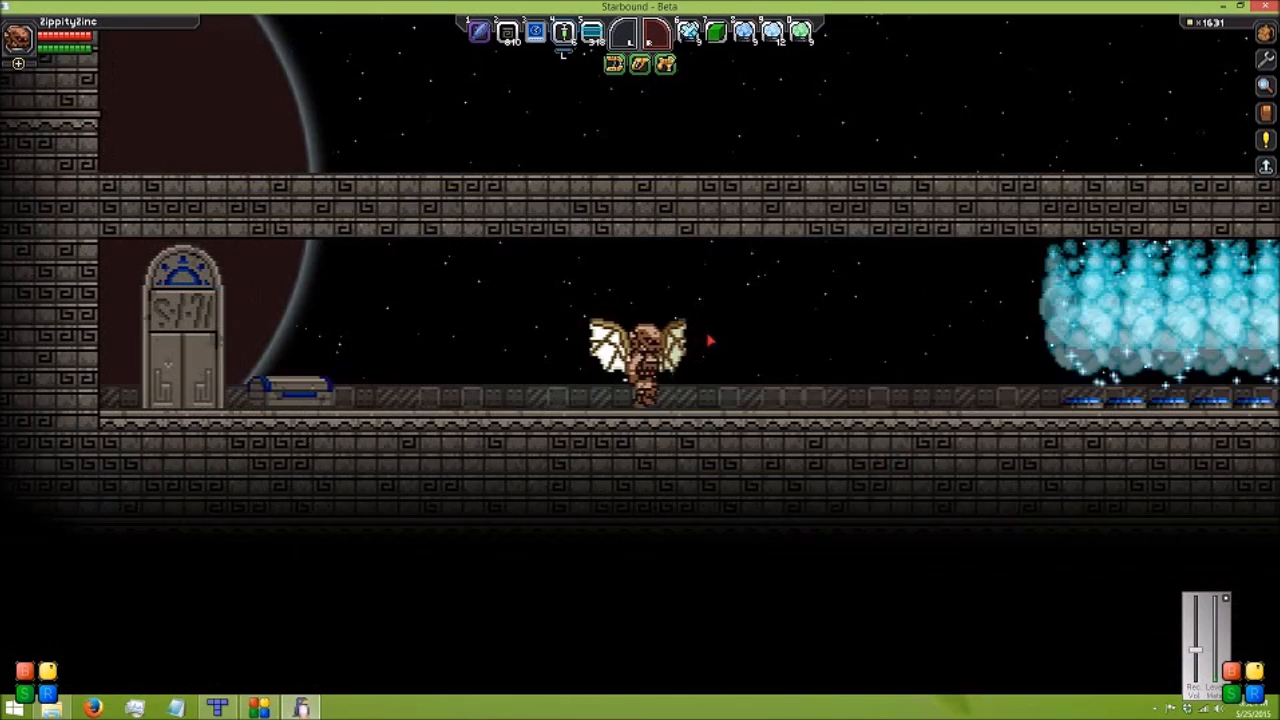
key(a)
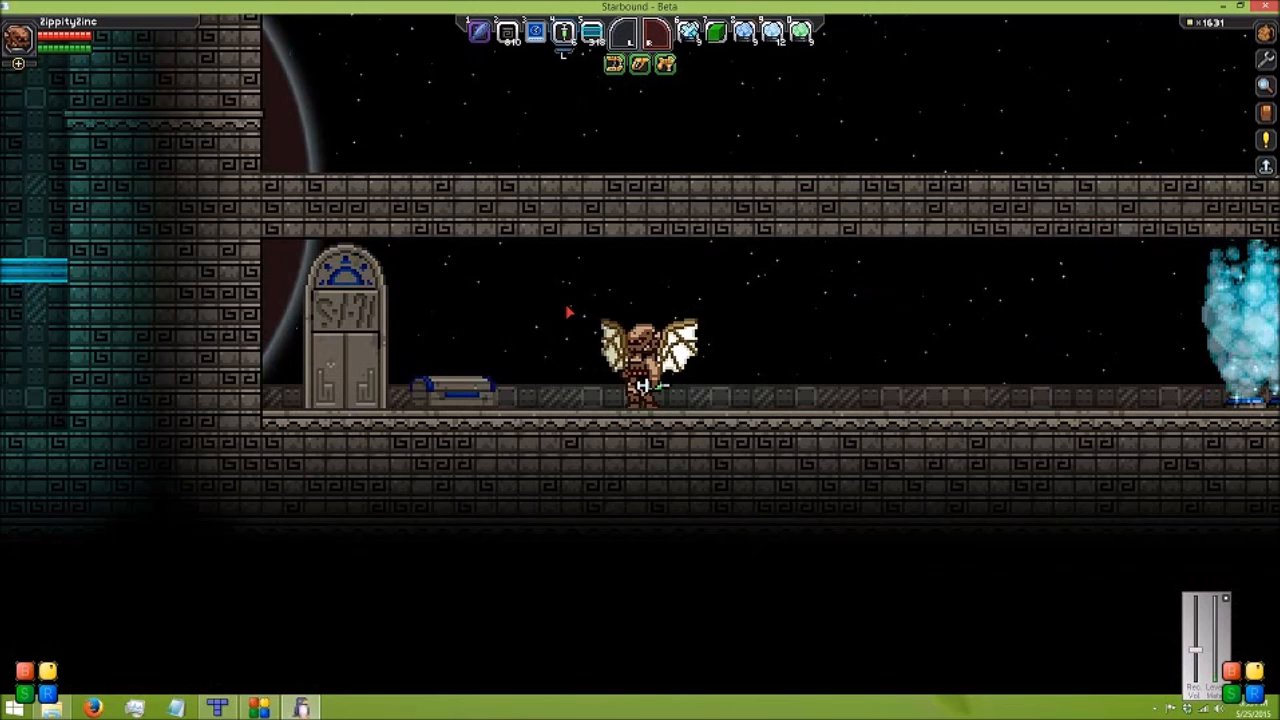
key(d)
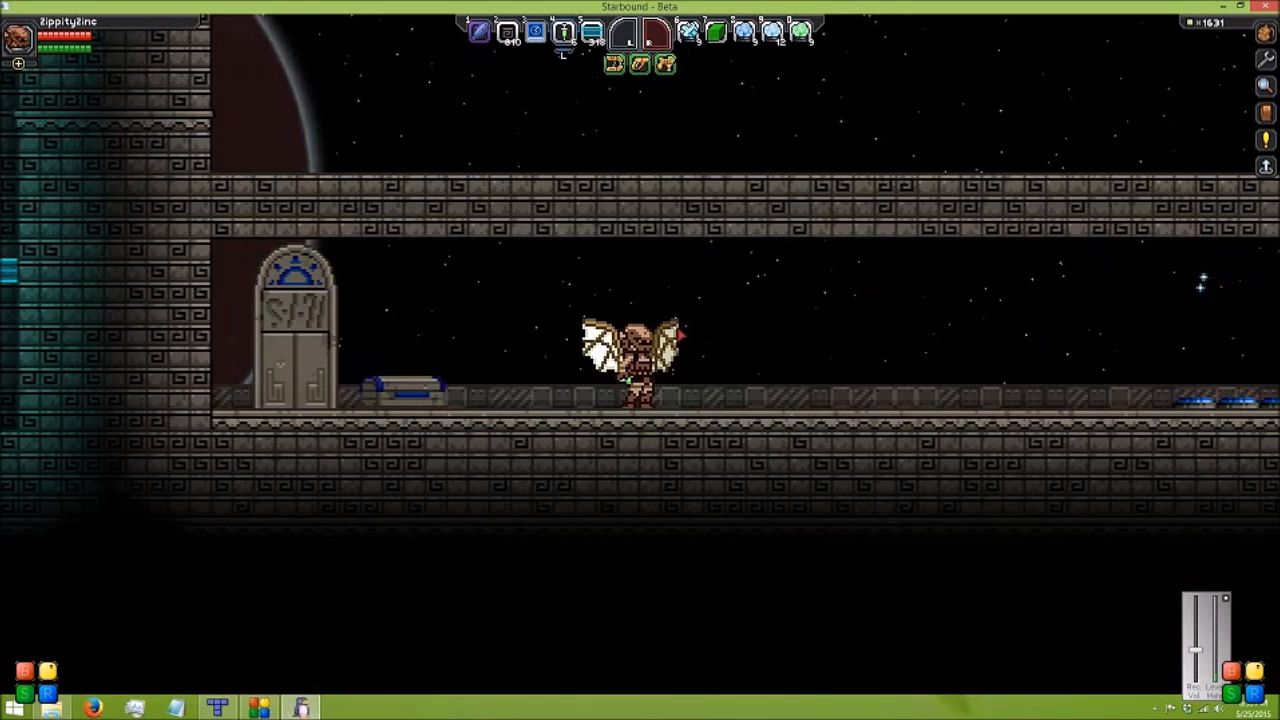
Run back from the chest through the timed ice traps and past the poison trap to the corridor's entrance
key(d)
key(d)
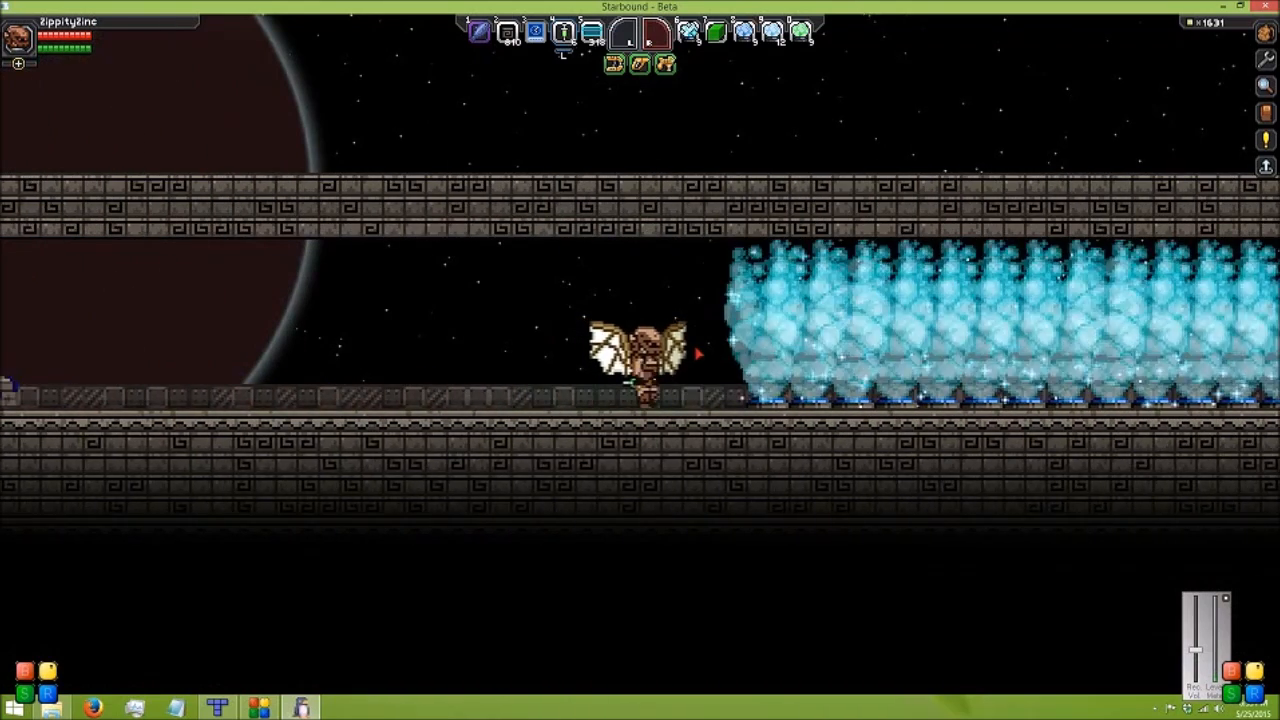
key(d)
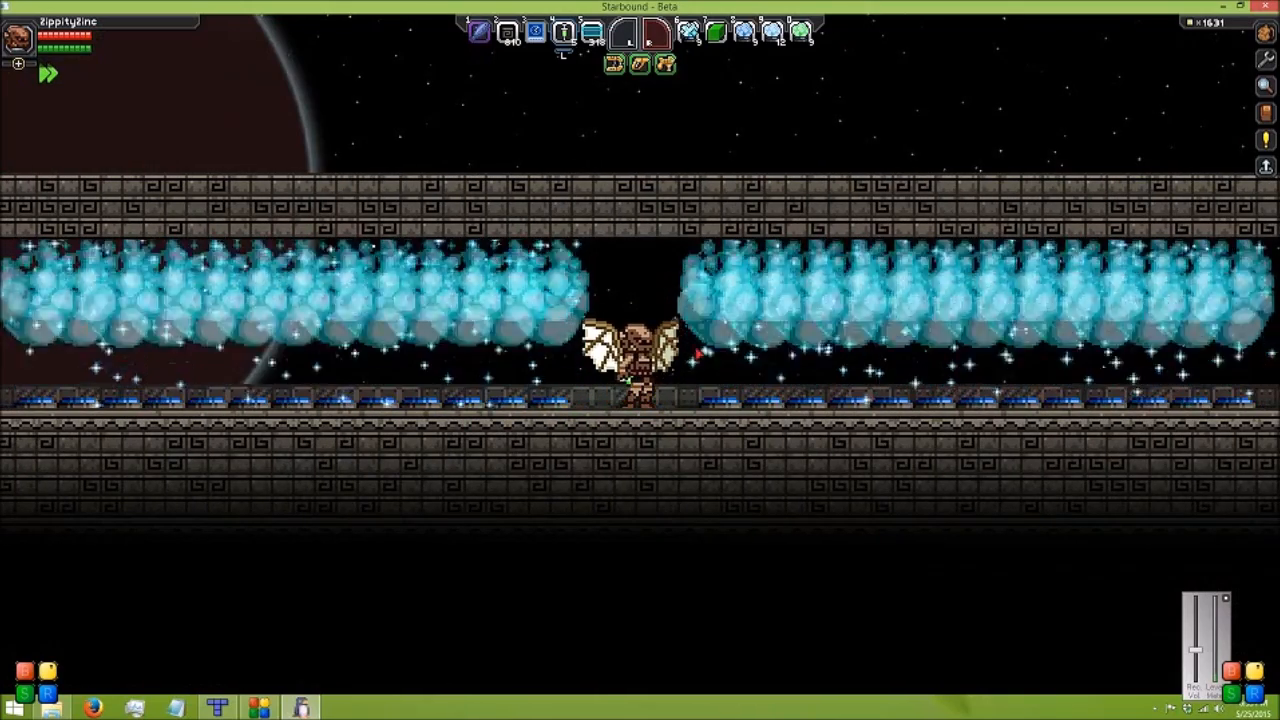
key(d)
key(d)
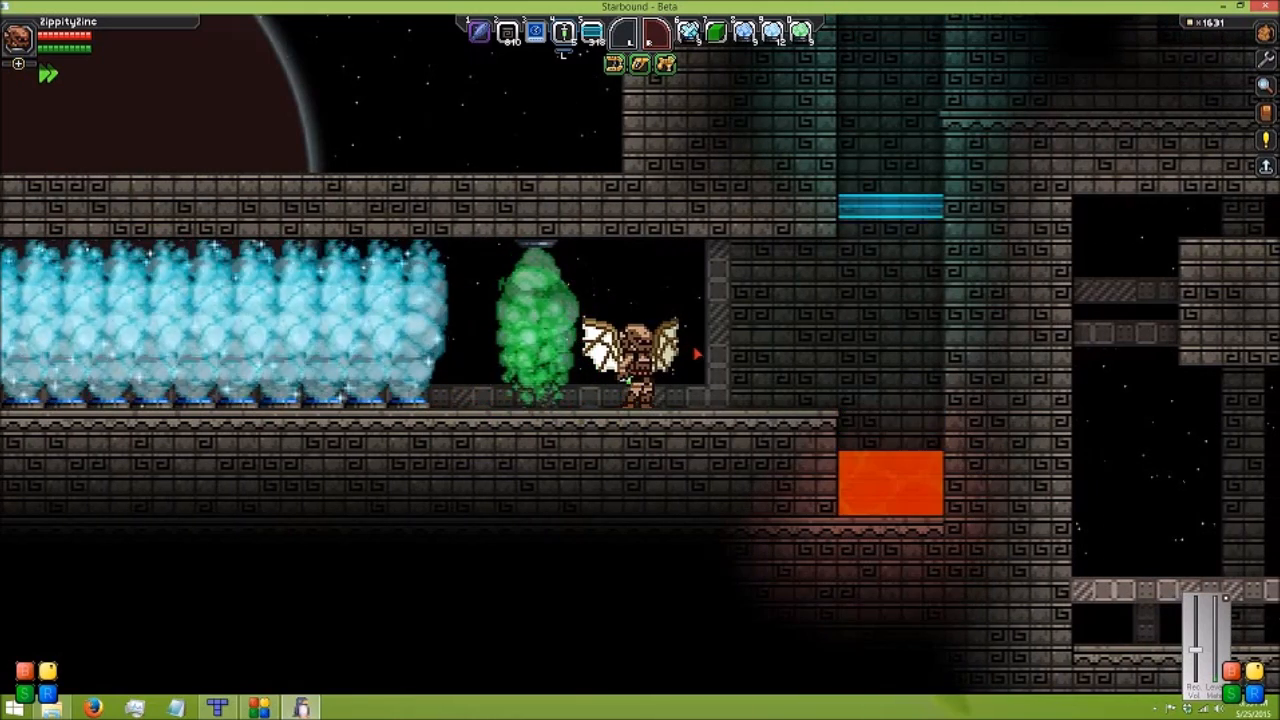
Examine the poison trap and the gap before the ice traps by walking back and forth through the corridor's entrance
key(a)
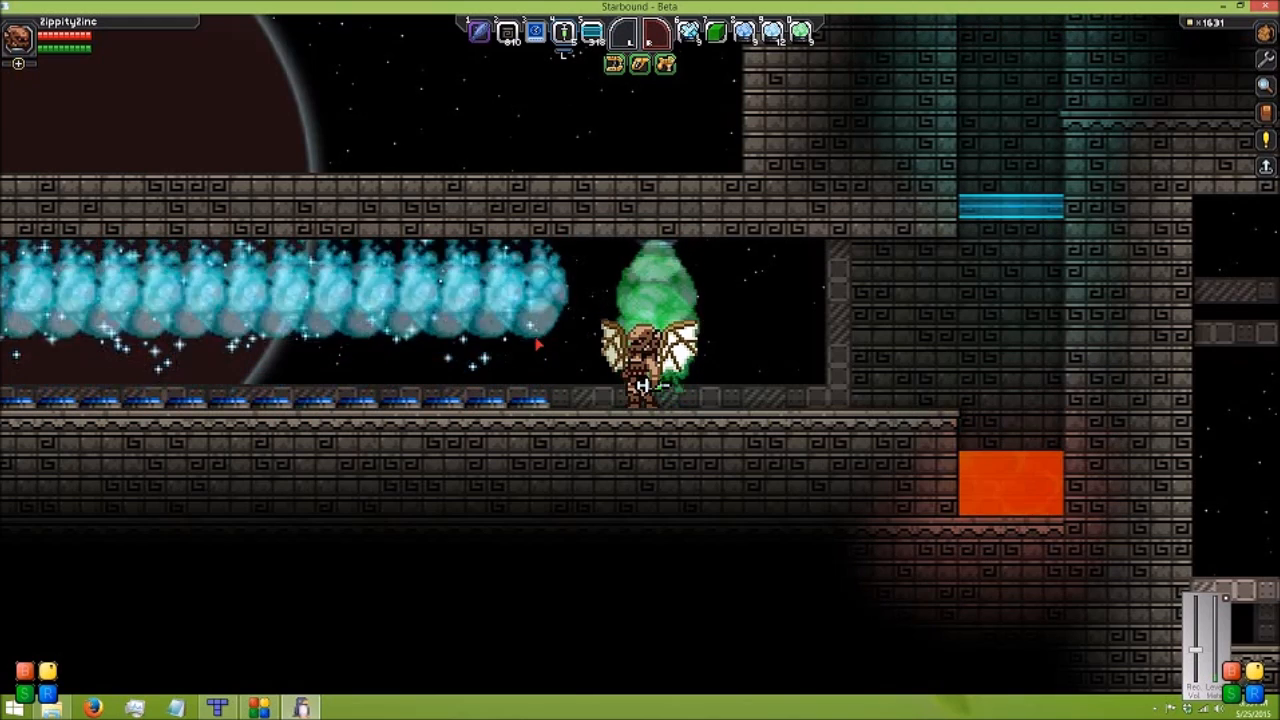
key(a)
key(d)
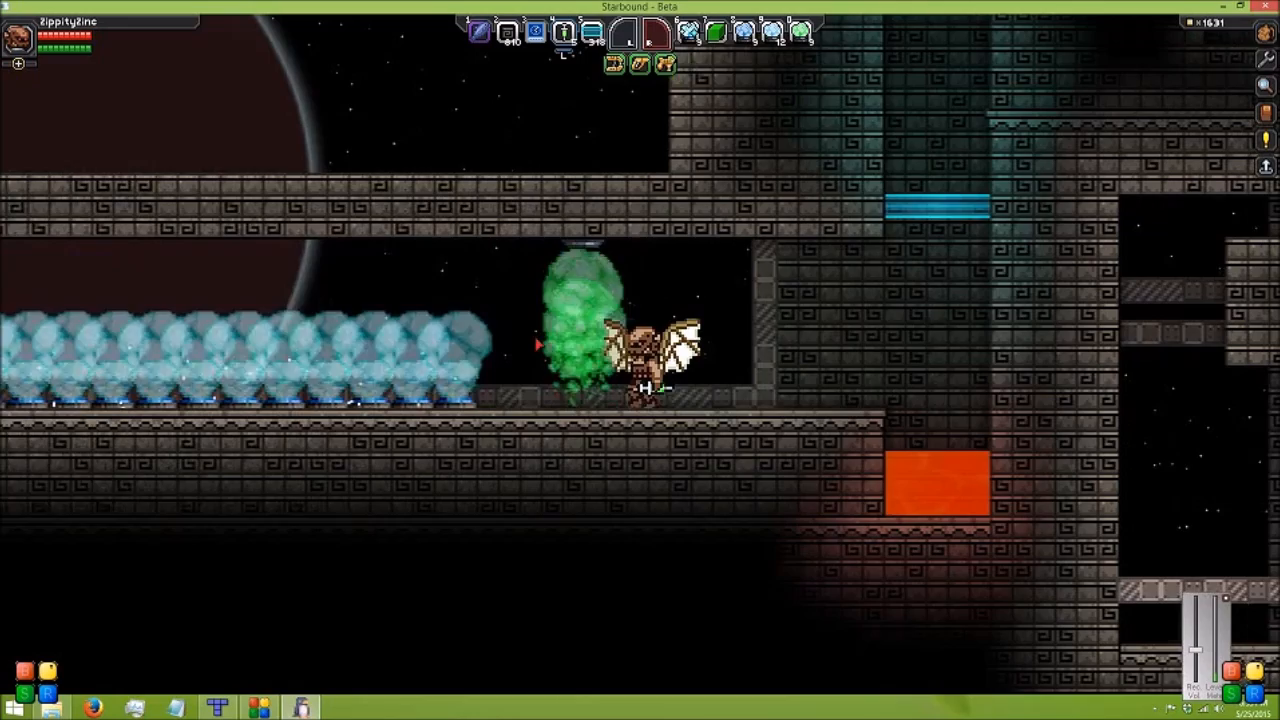
key(a)
key(d)
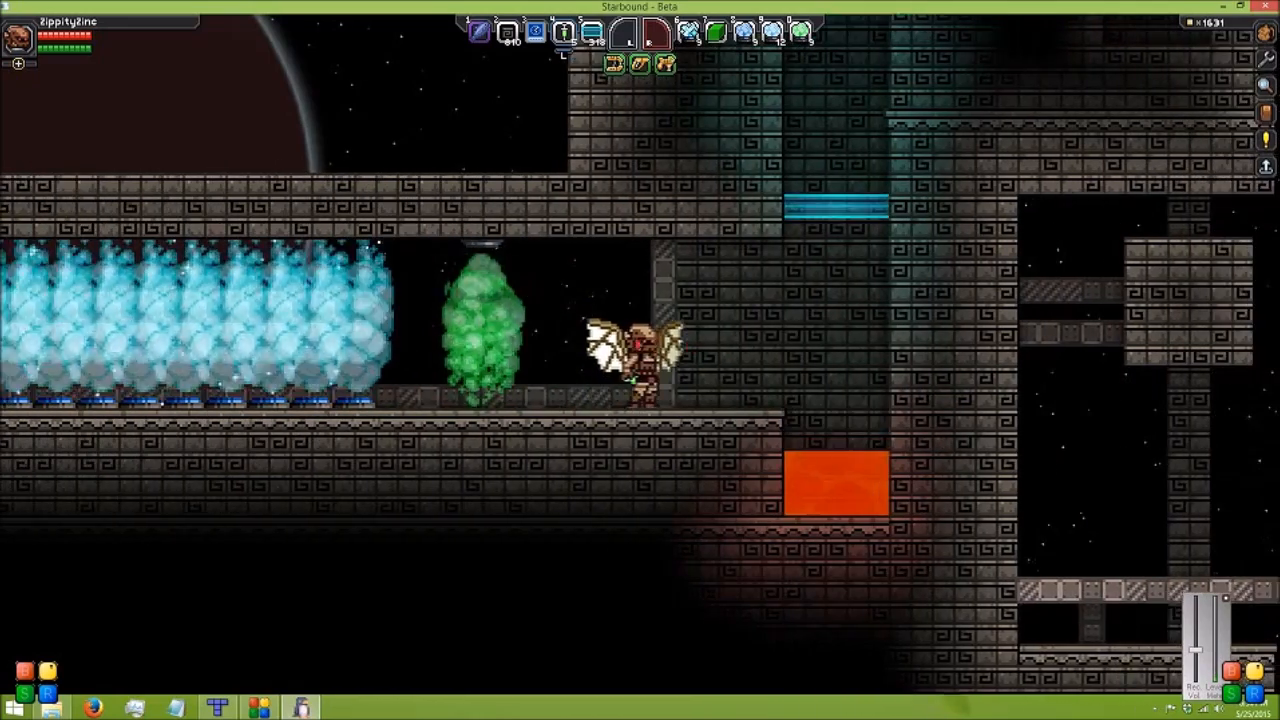
key(a)
key(d)
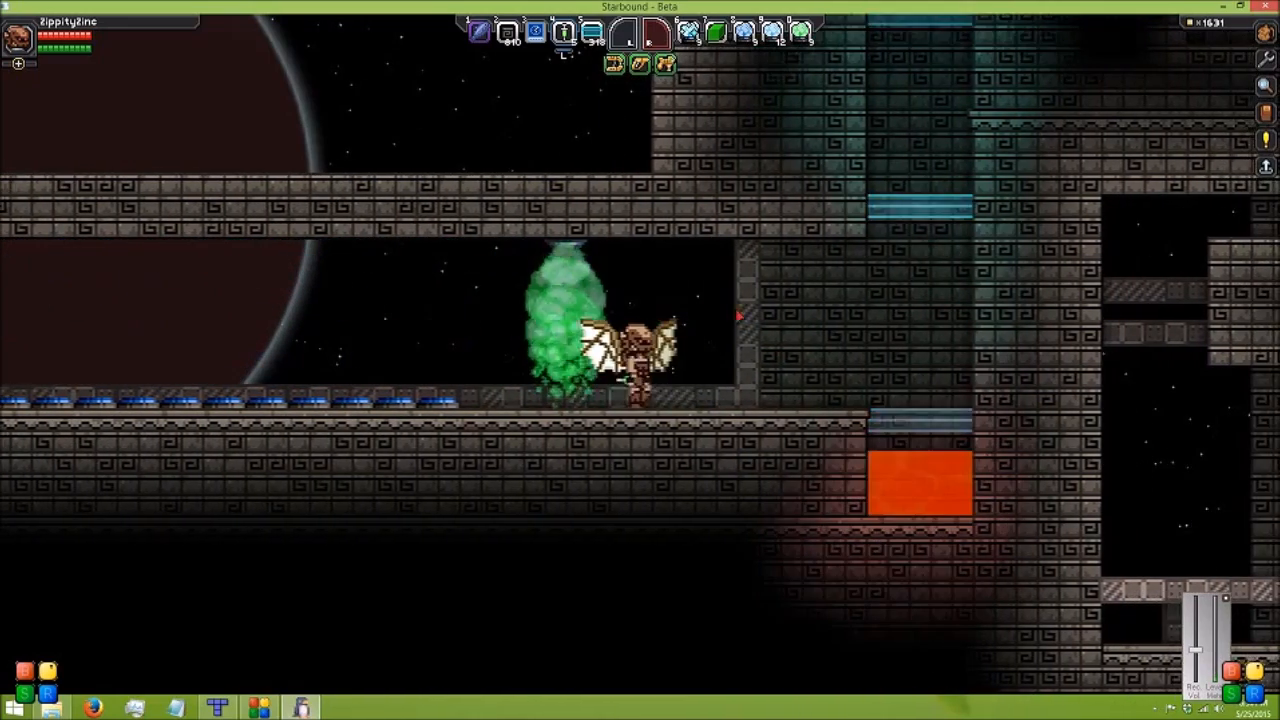
key(d)
key(a)
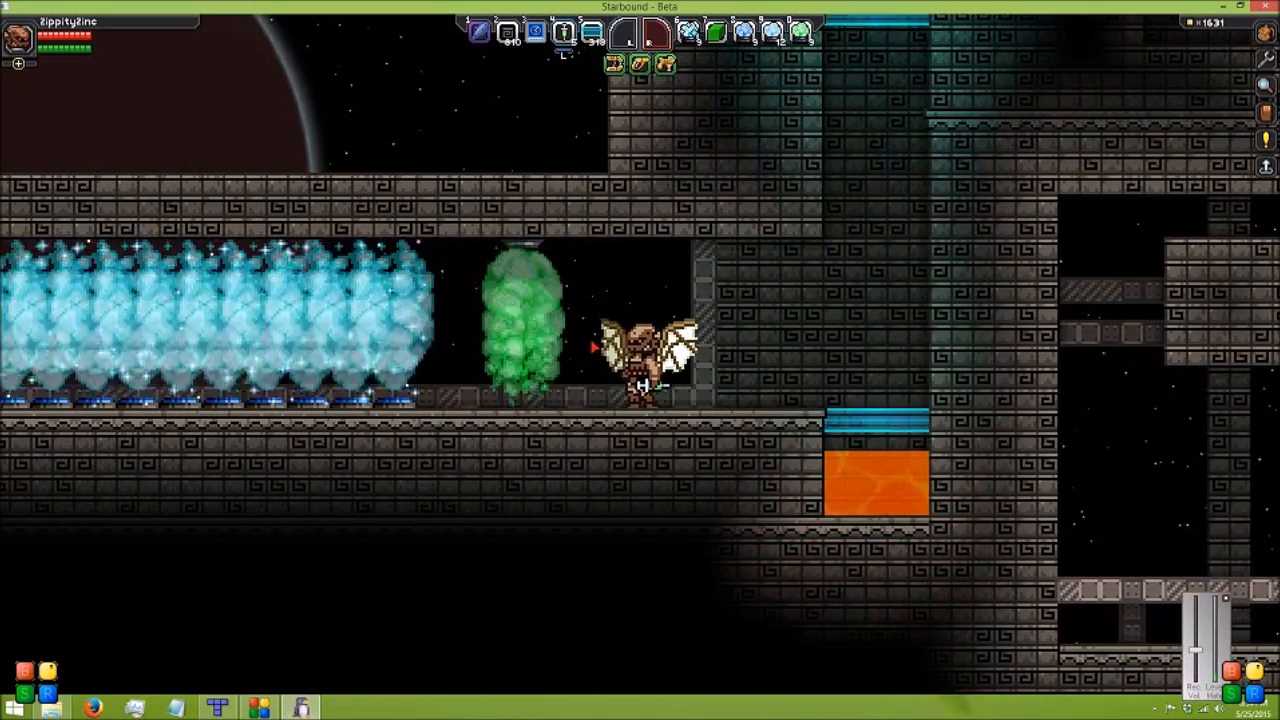
key(a)
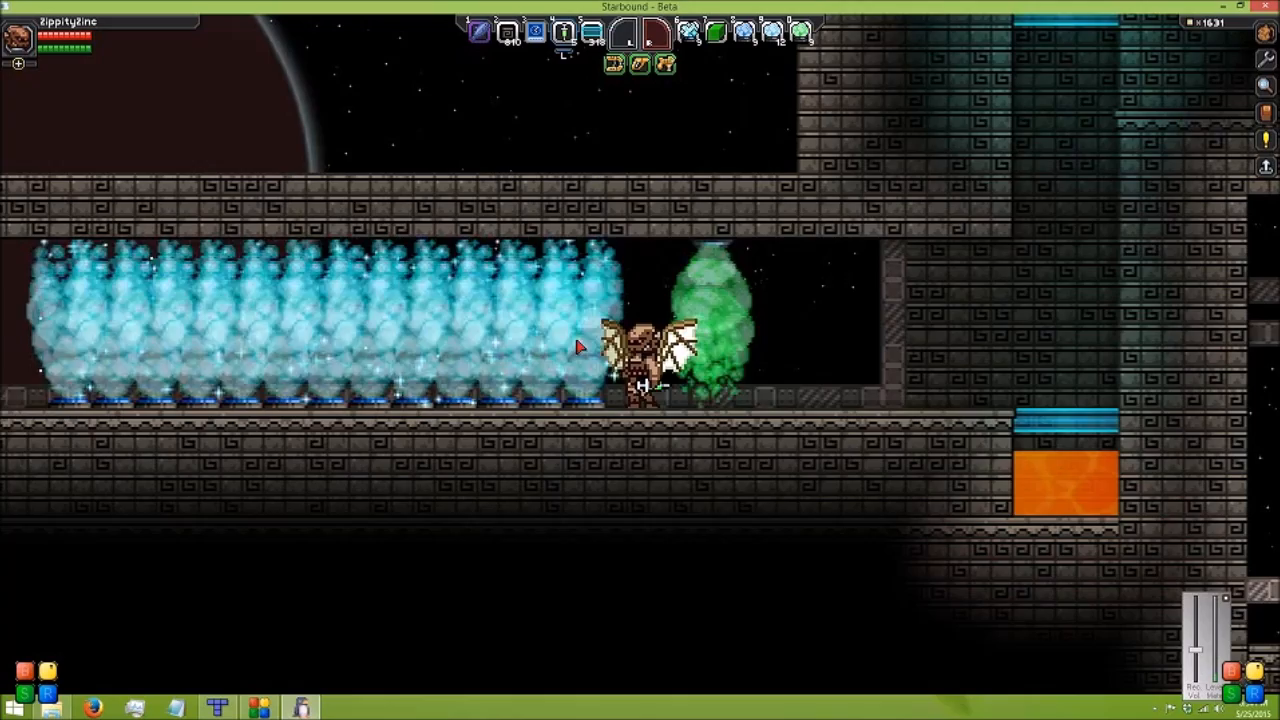
key(d)
key(a)
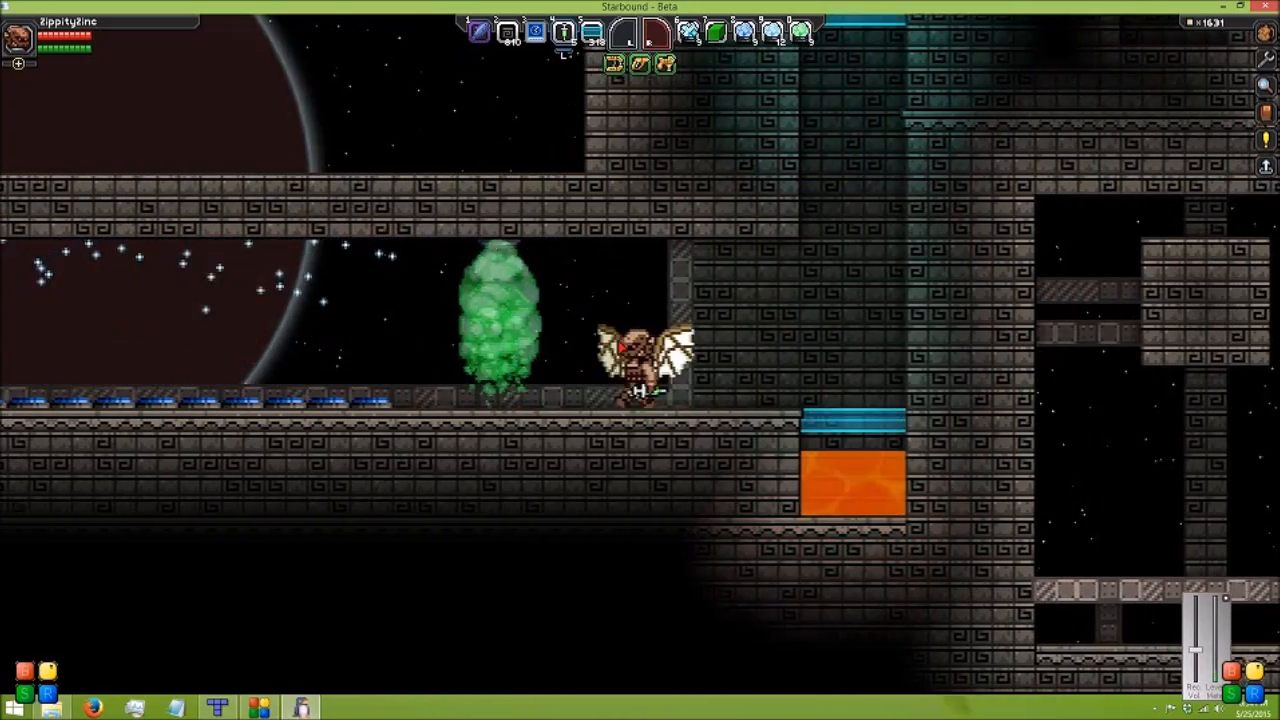
key(d)
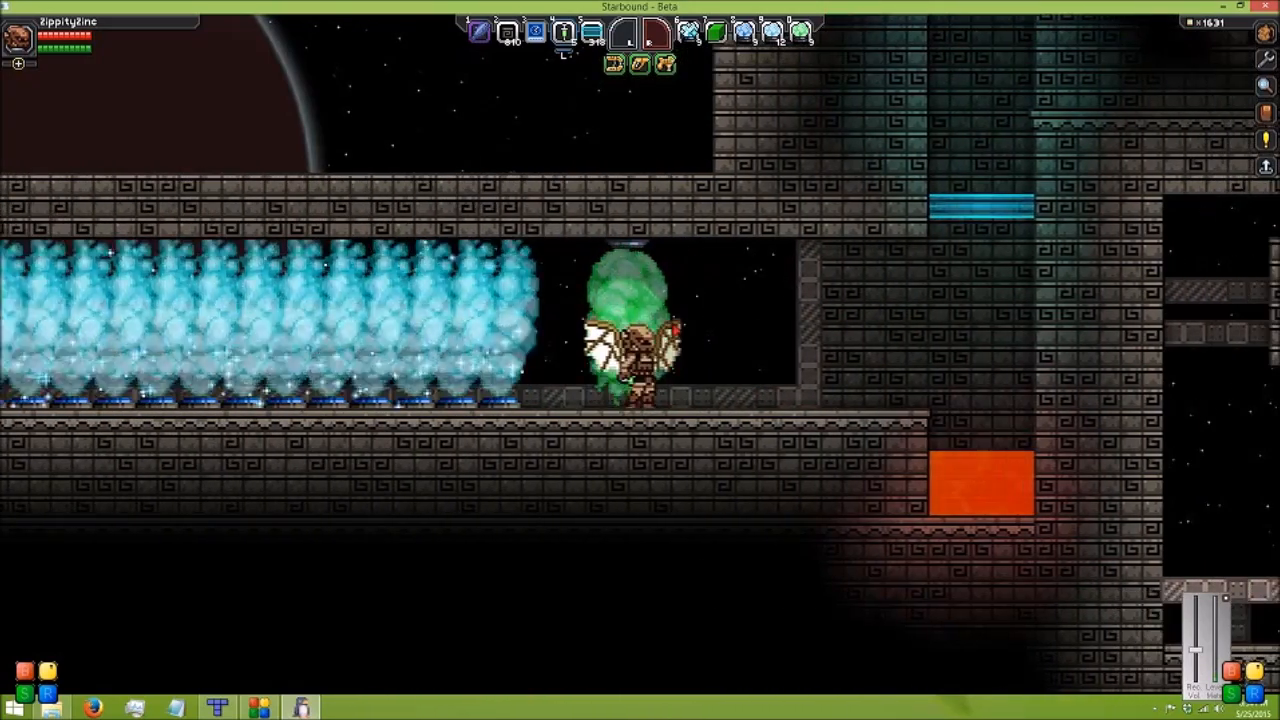
key(a)
key(d)
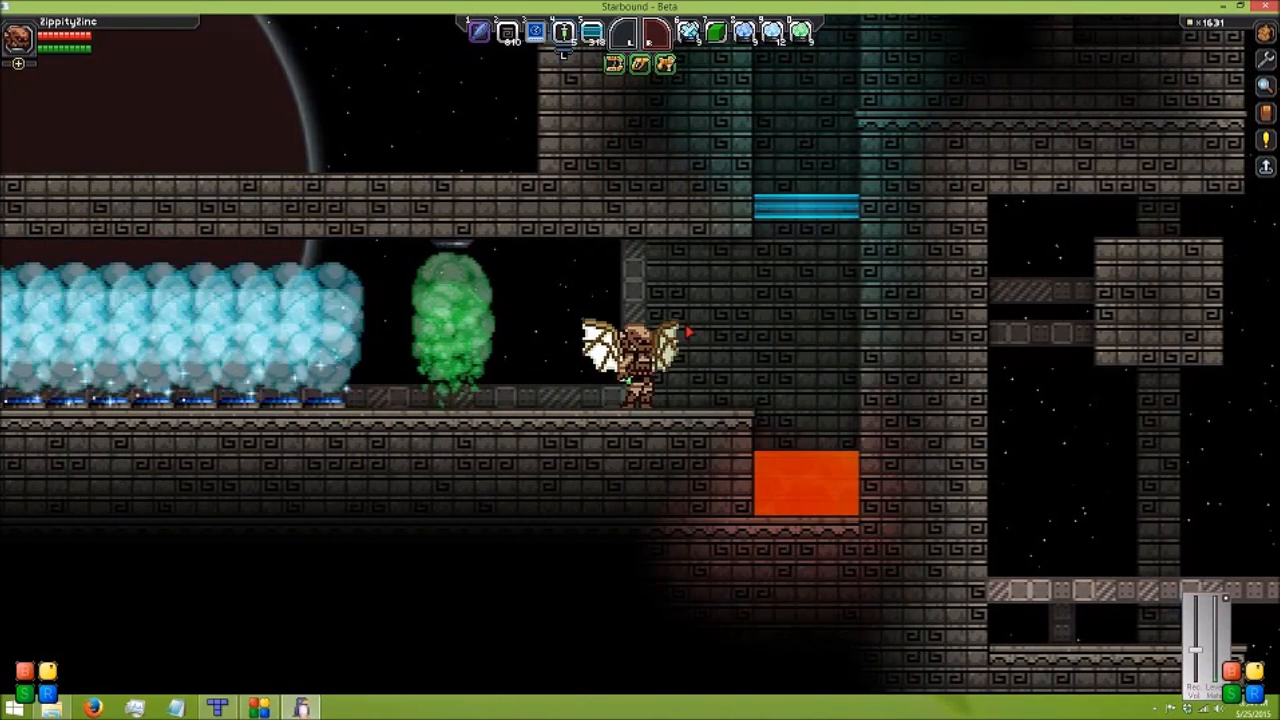
Test the jump over the lava pit beneath the shaft's timed platforms, and return to the corridor ledge
key(d)
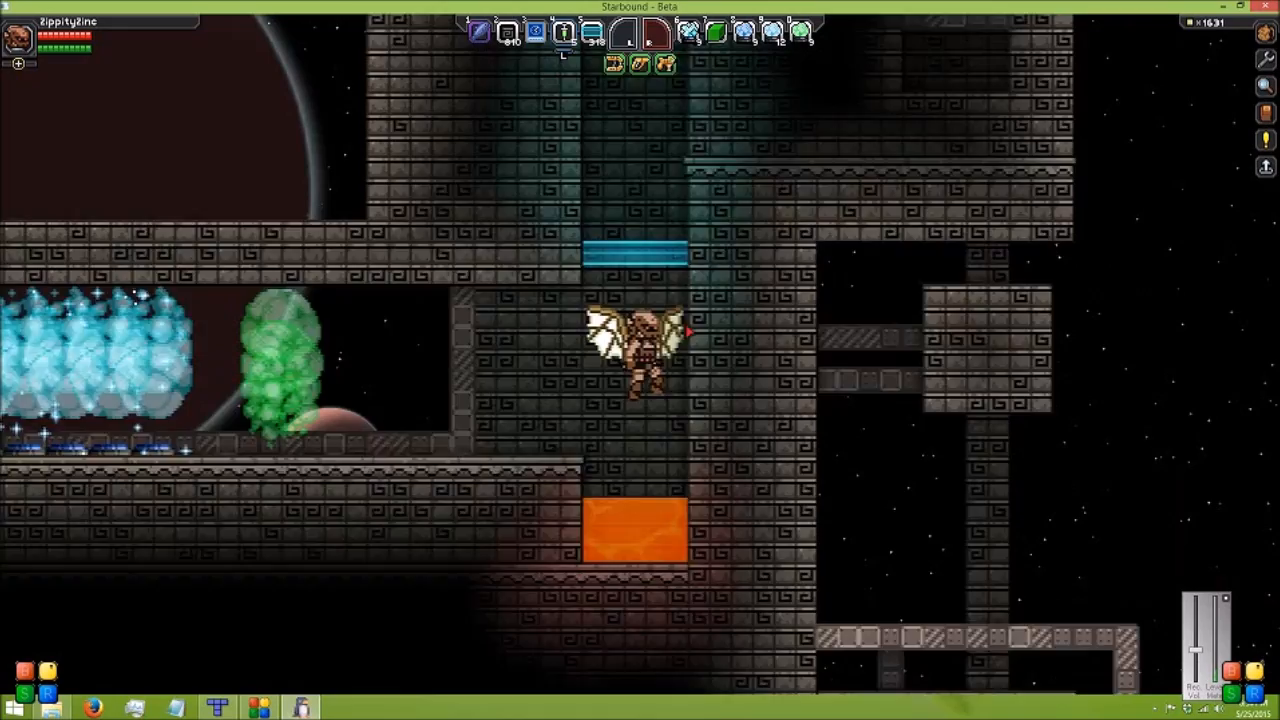
key(space)
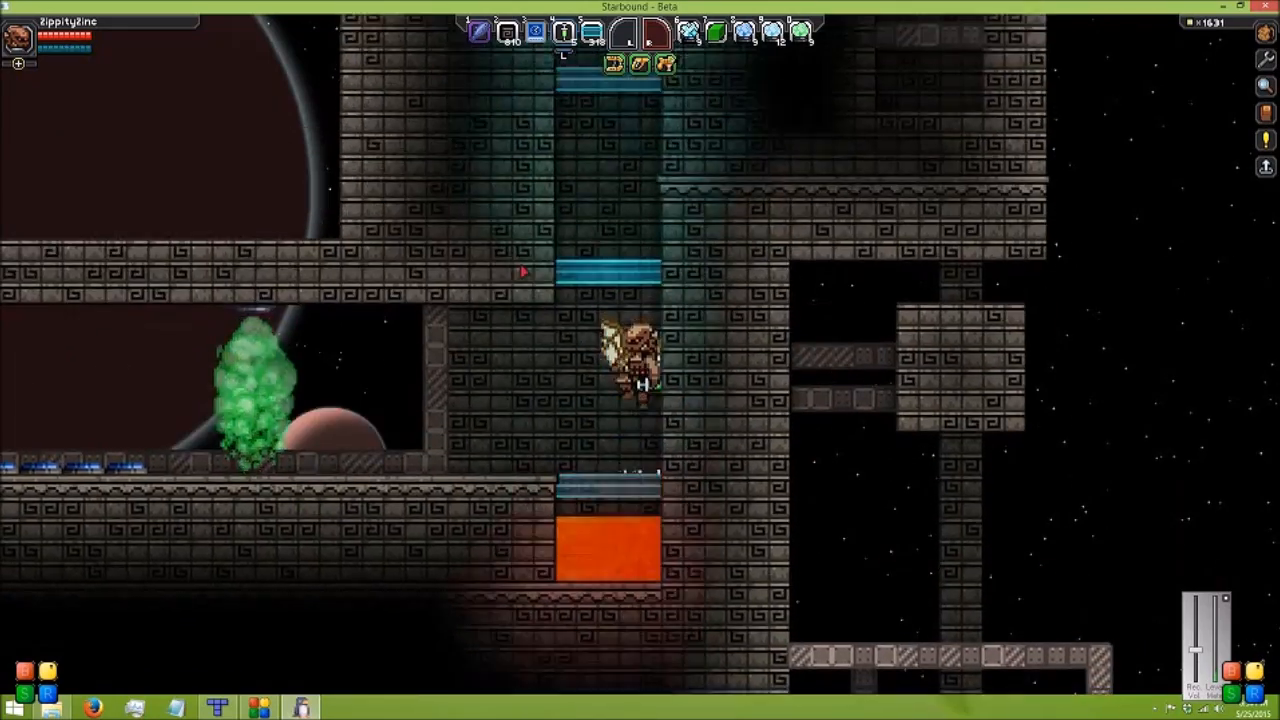
key(a)
key(space)
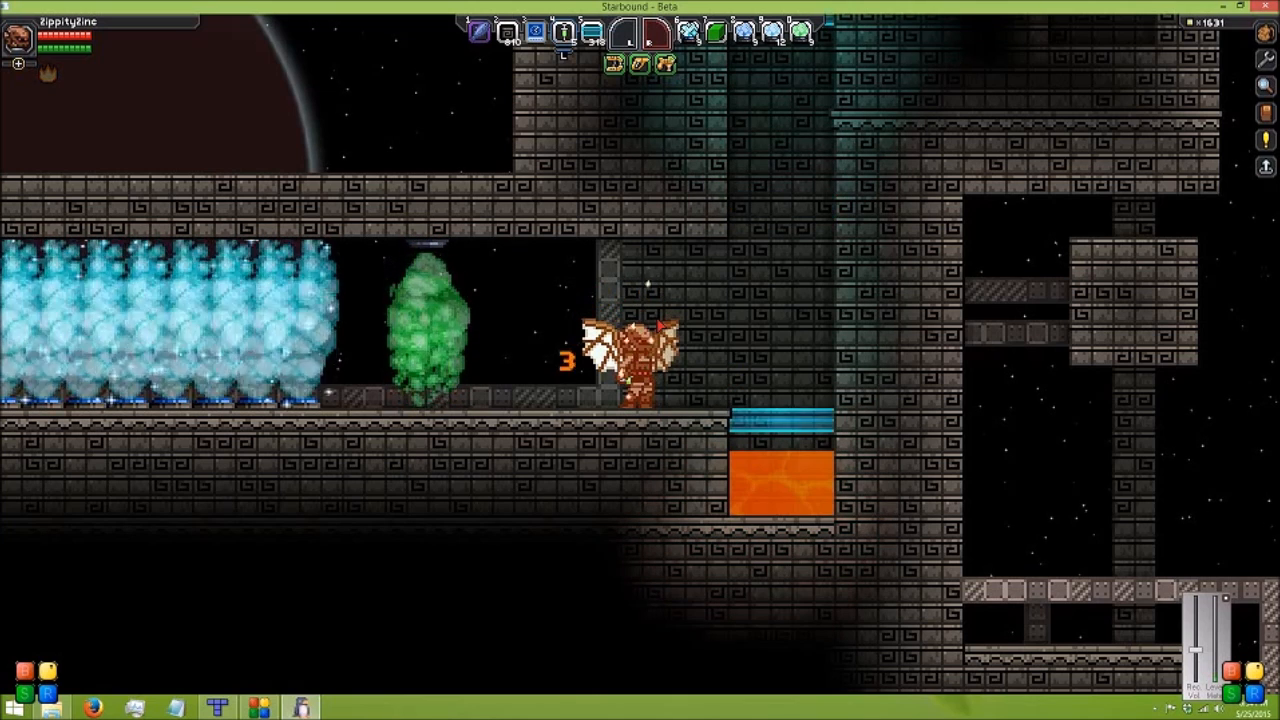
key(d)
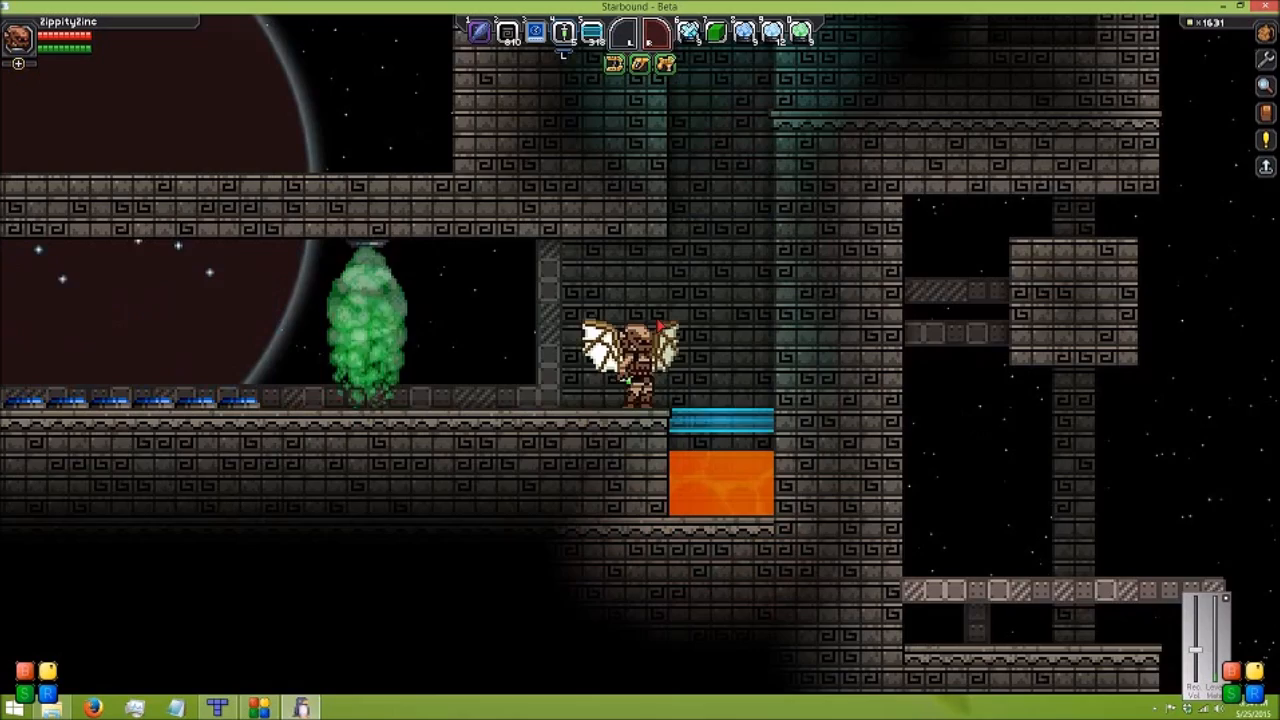
key(a)
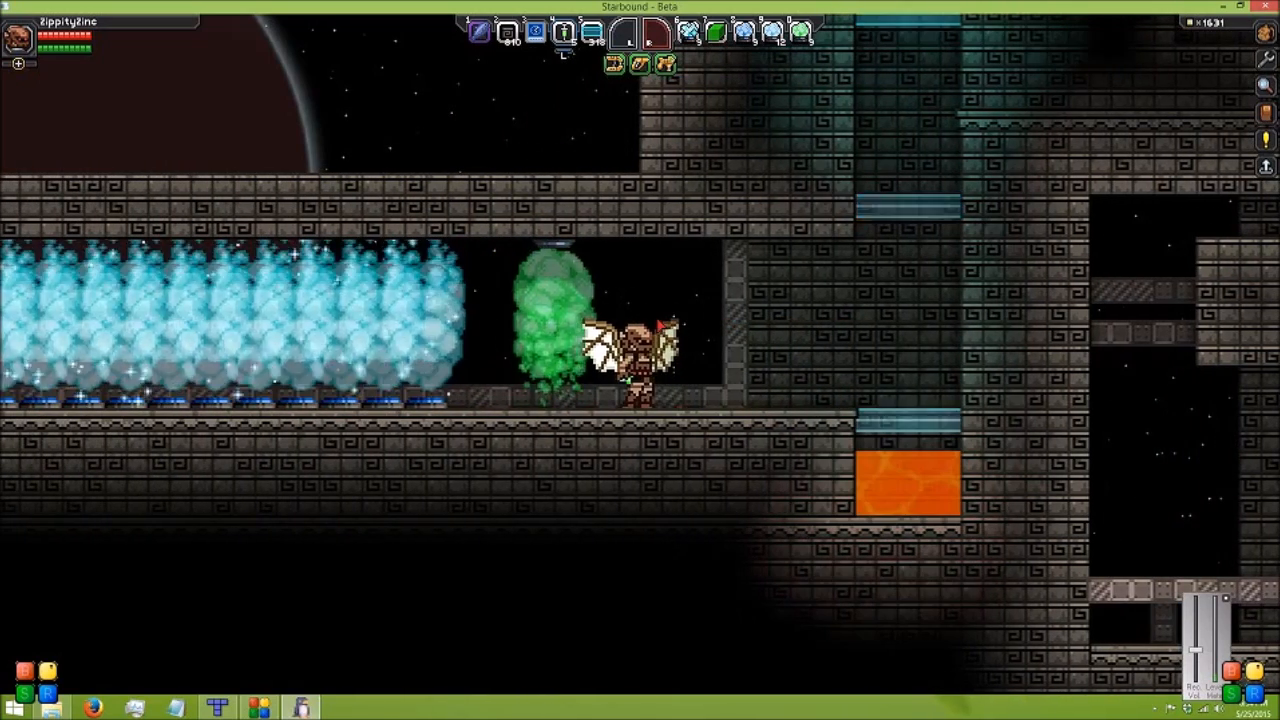
key(a)
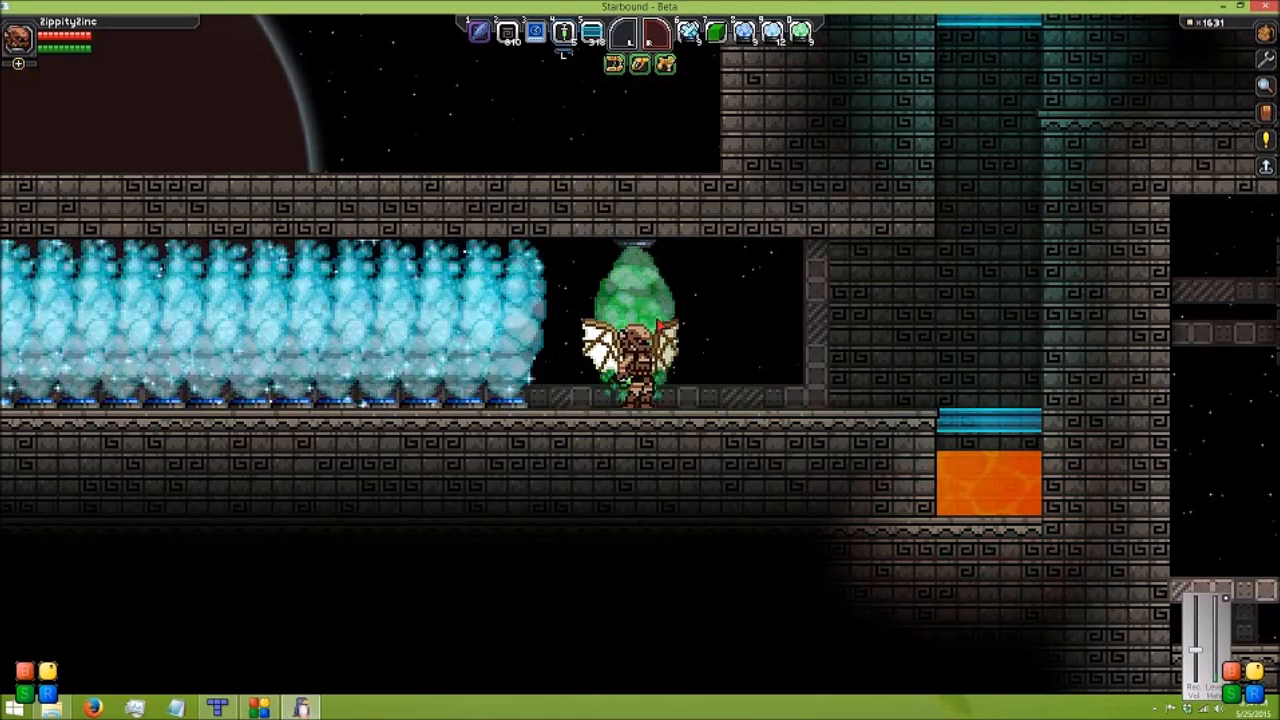
key(d)
key(a)
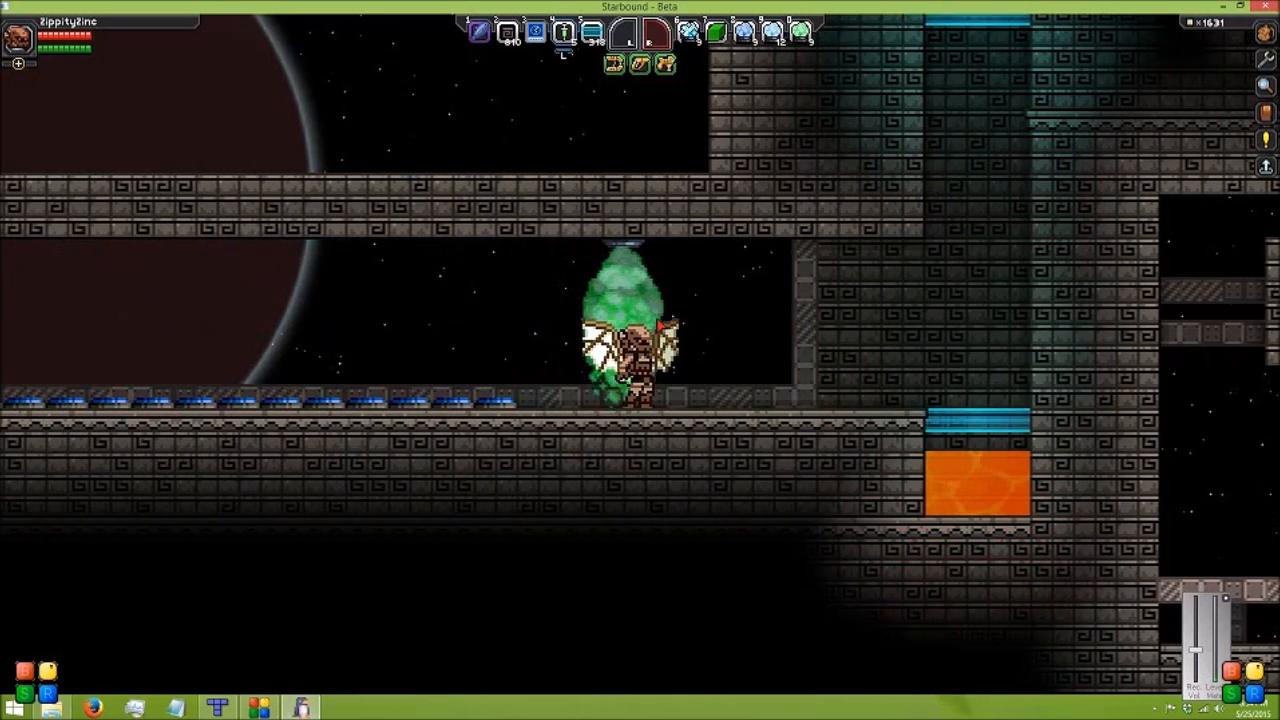
key(a)
key(d)
key(a)
key(d)
key(a)
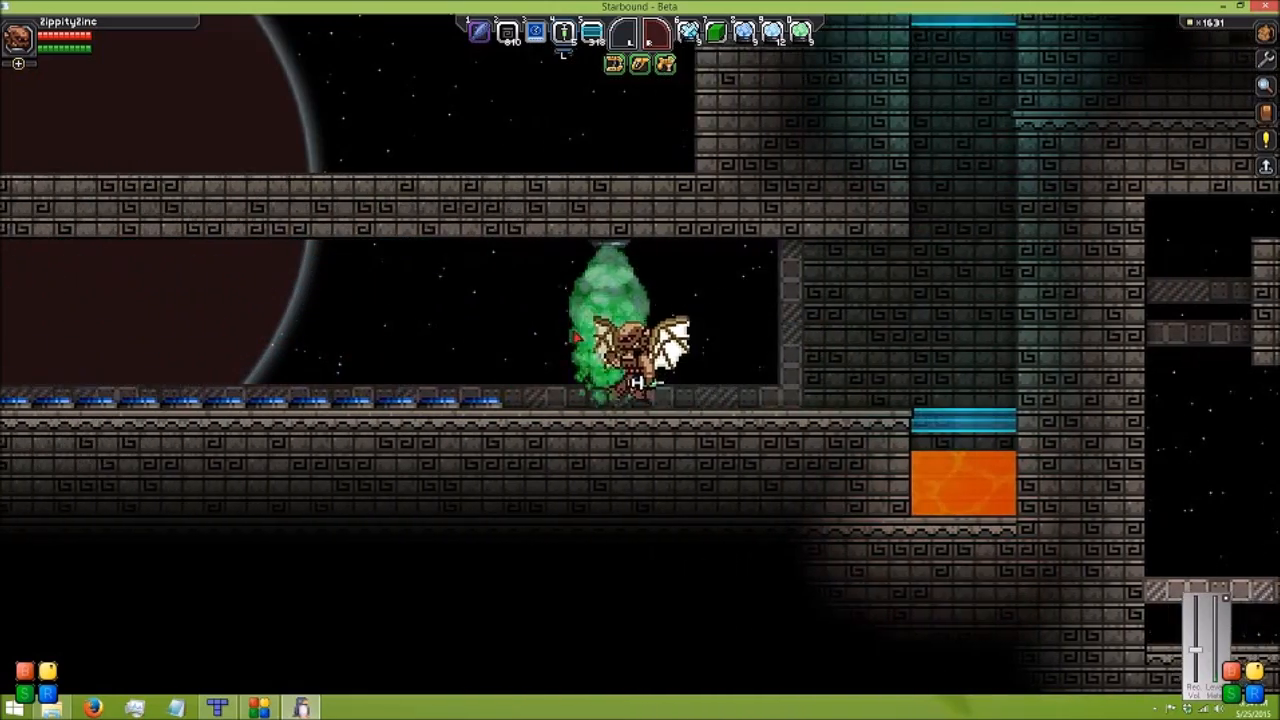
key(d)
key(a)
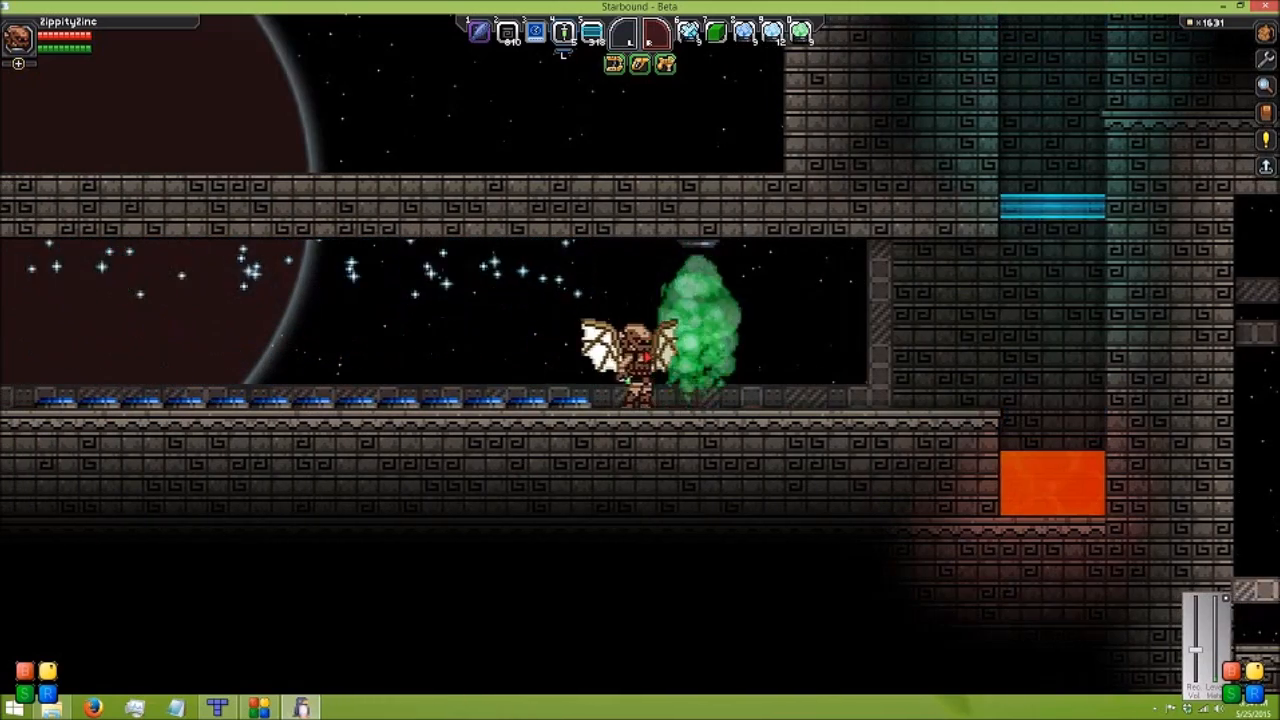
key(d)
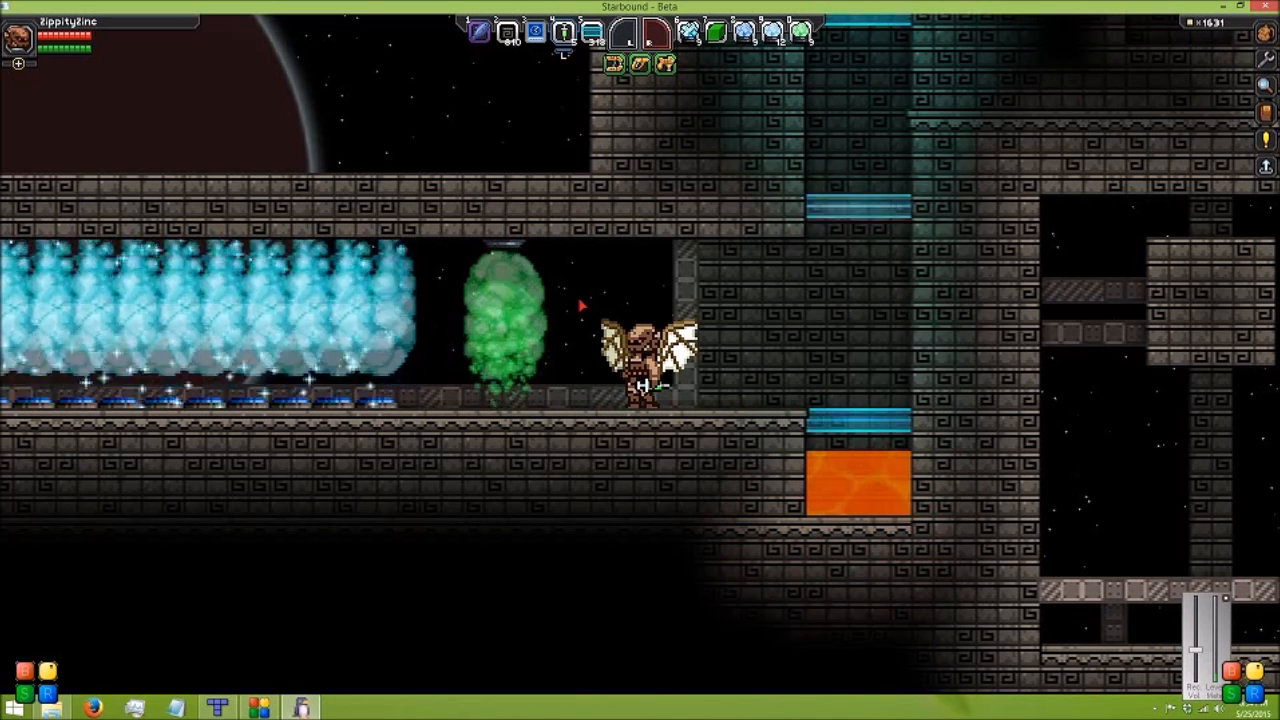
key(a)
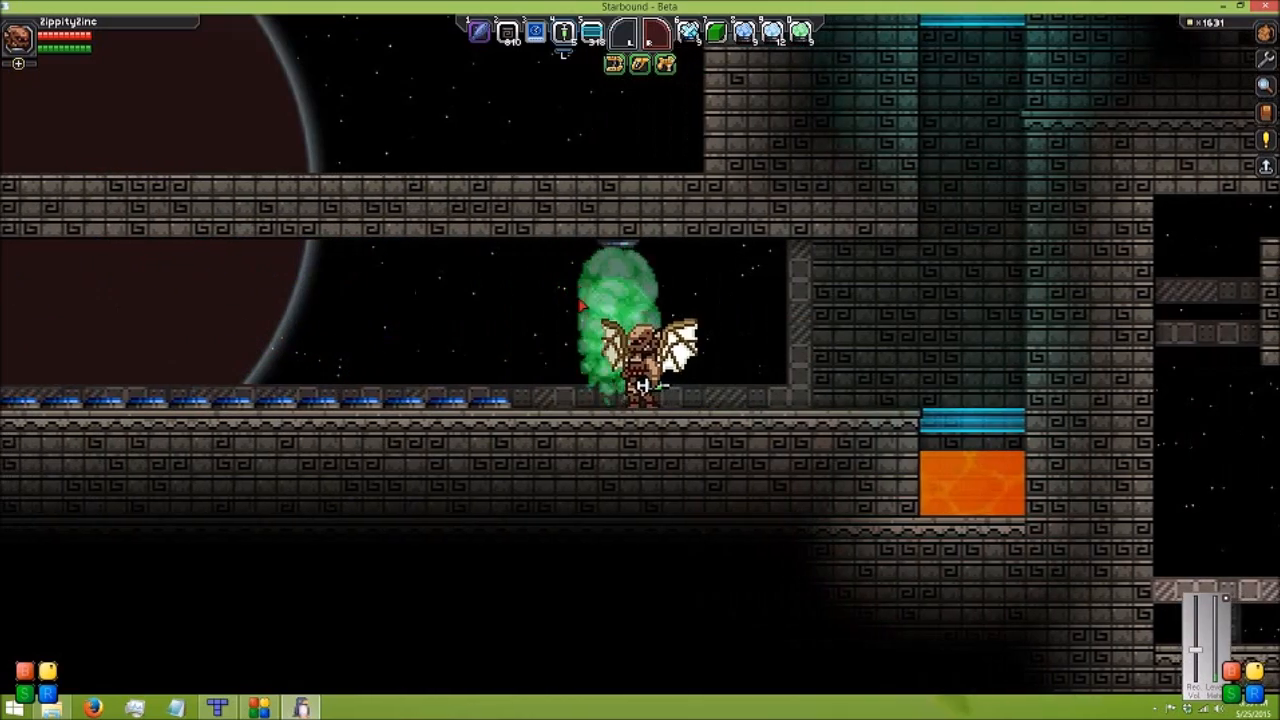
key(d)
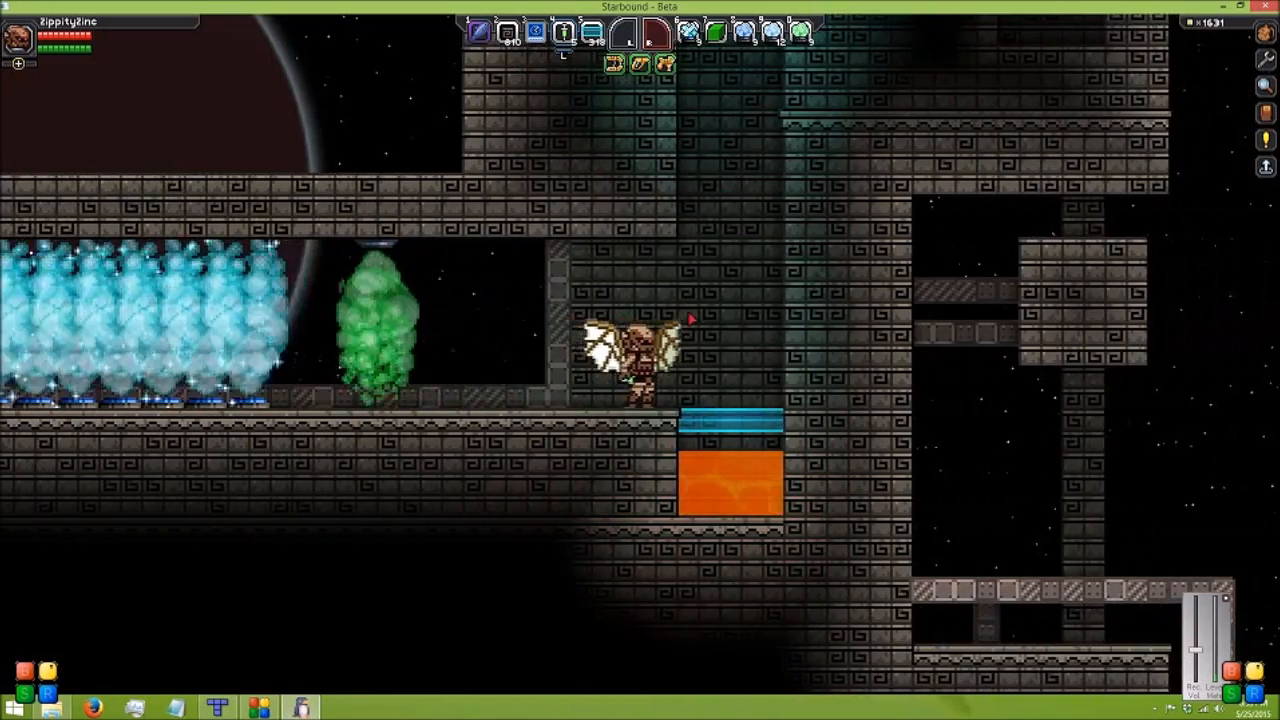
key(a)
key(d)
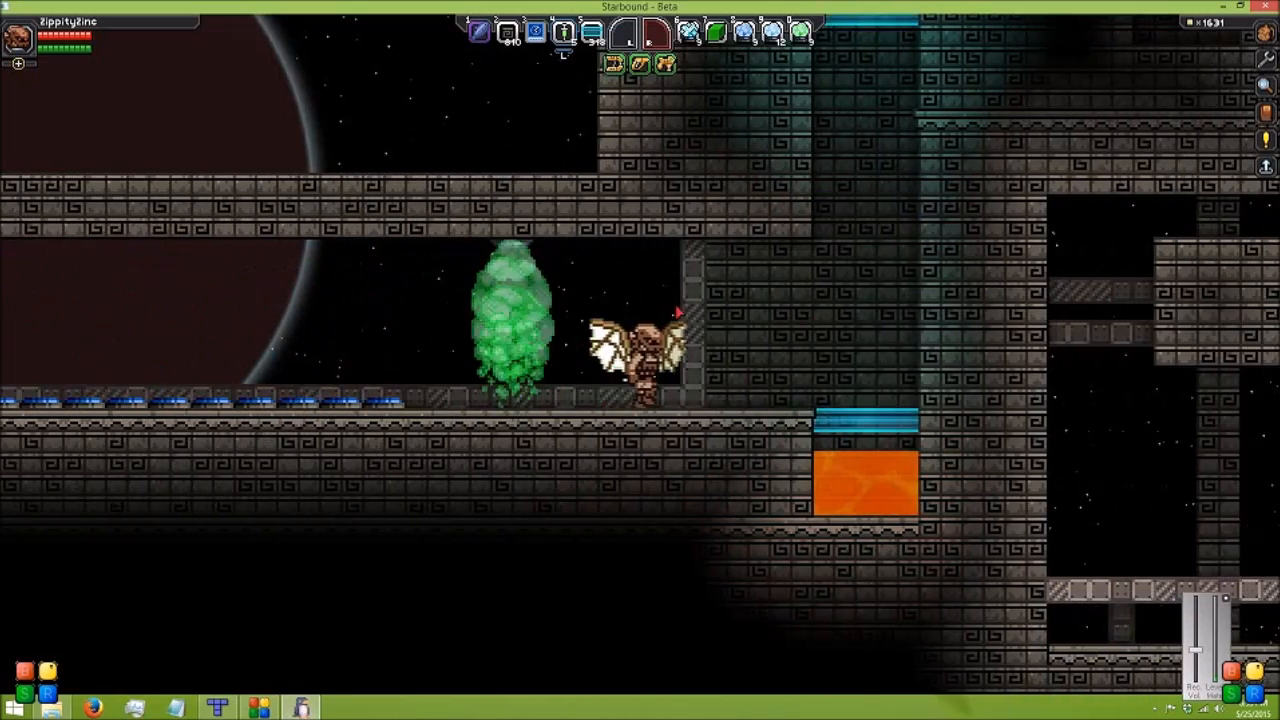
key(d)
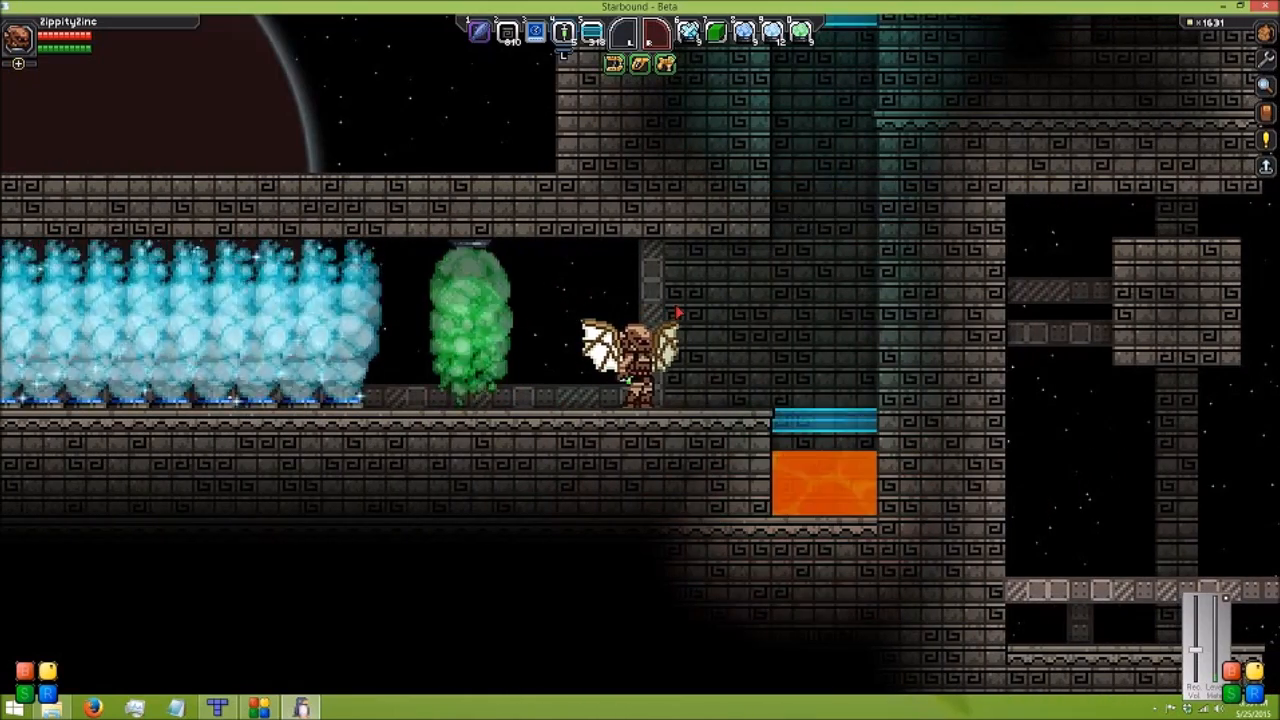
key(a)
key(d)
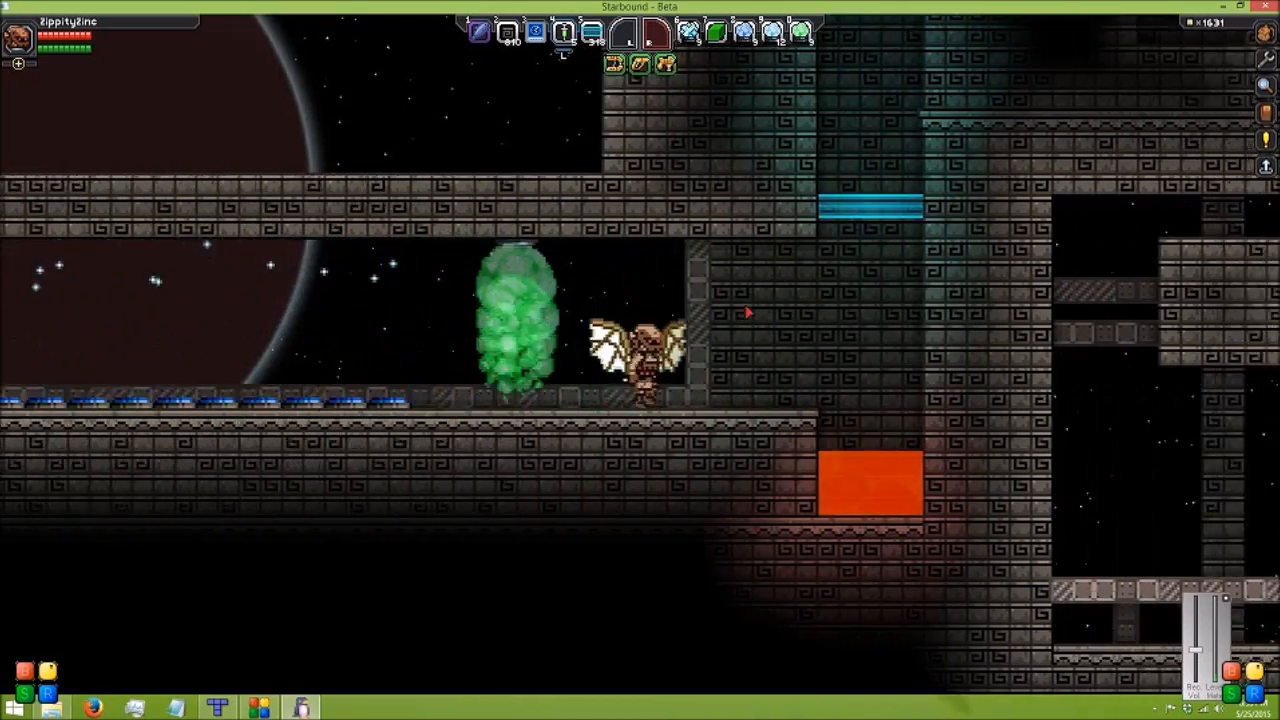
key(d)
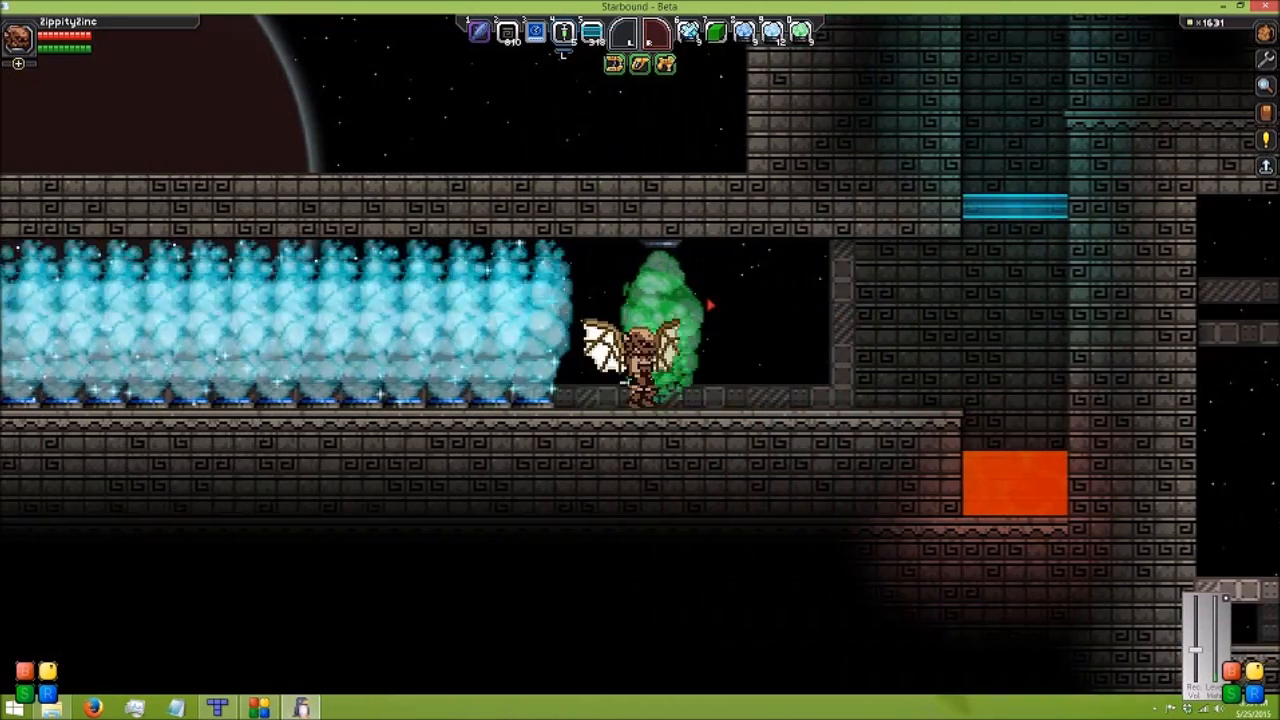